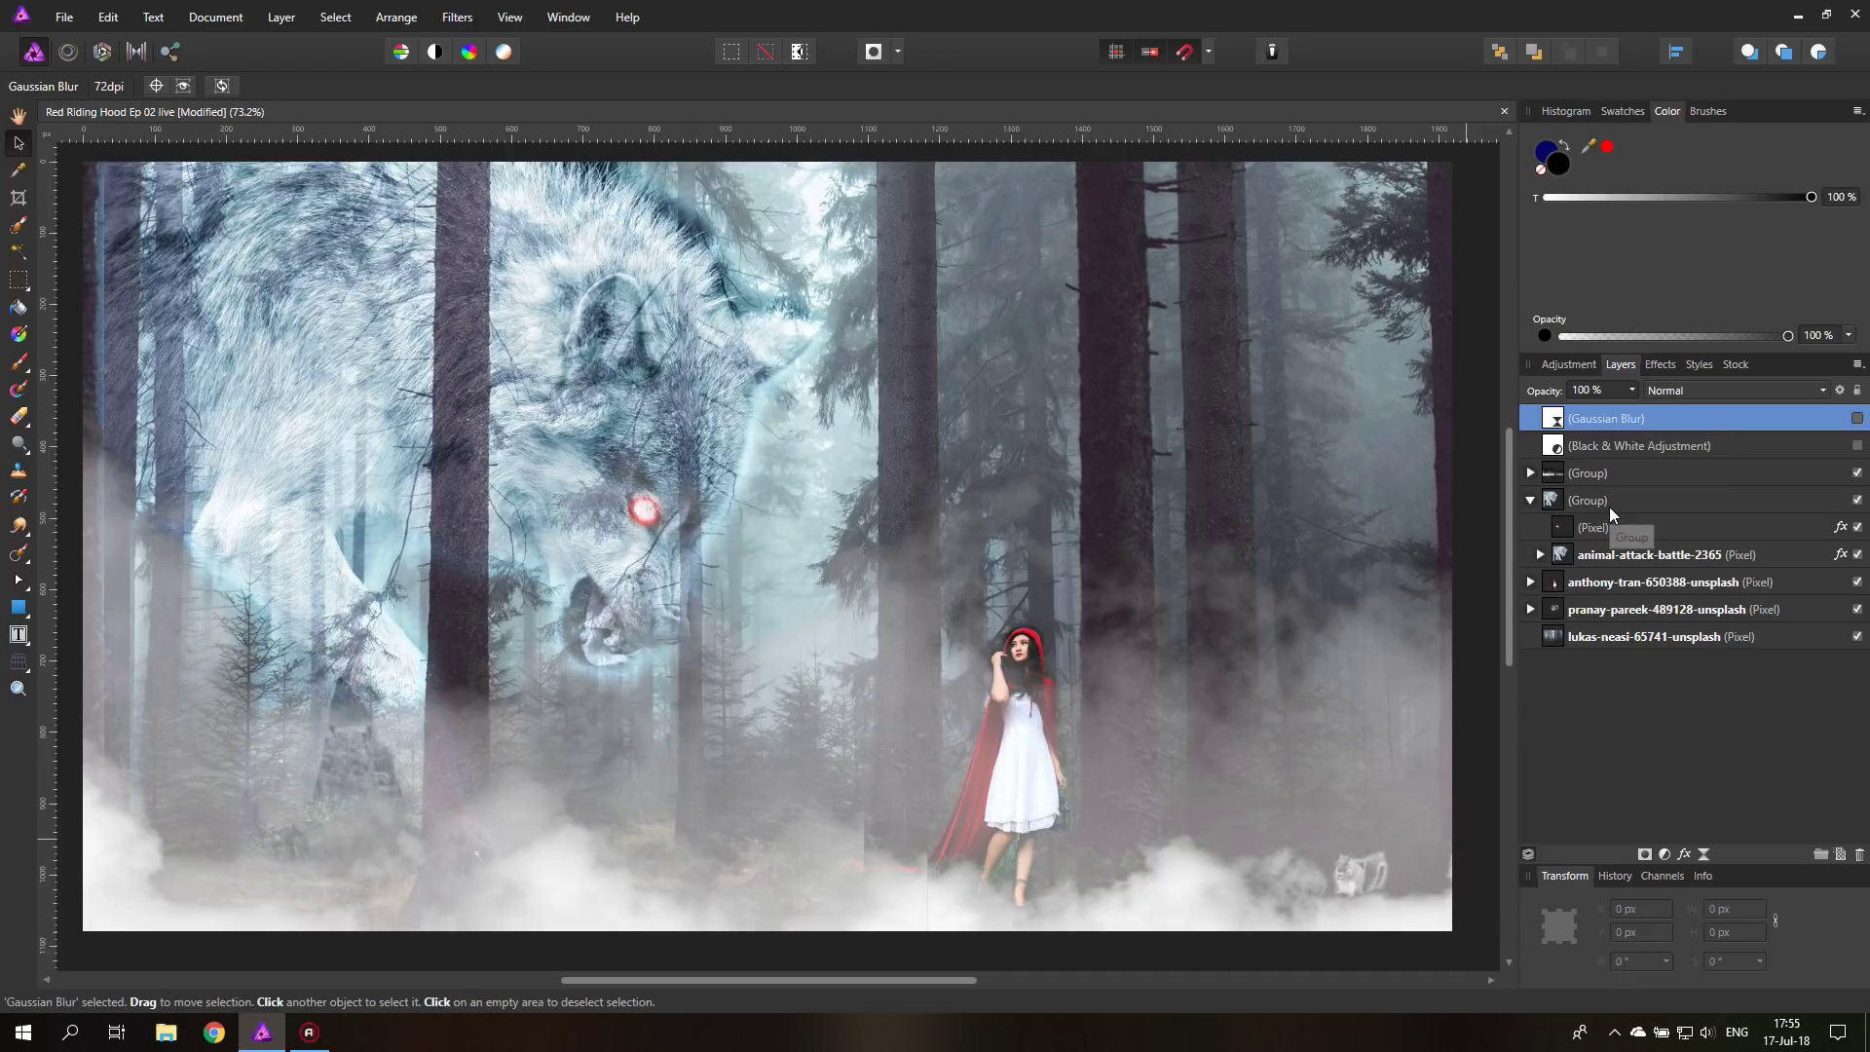
- Preview the composite with the Gaussian Blur and Black & White Adjustment layers shown separately and together, leaving both hidden
{"action": "left_click", "coordinate": [1856, 421]}
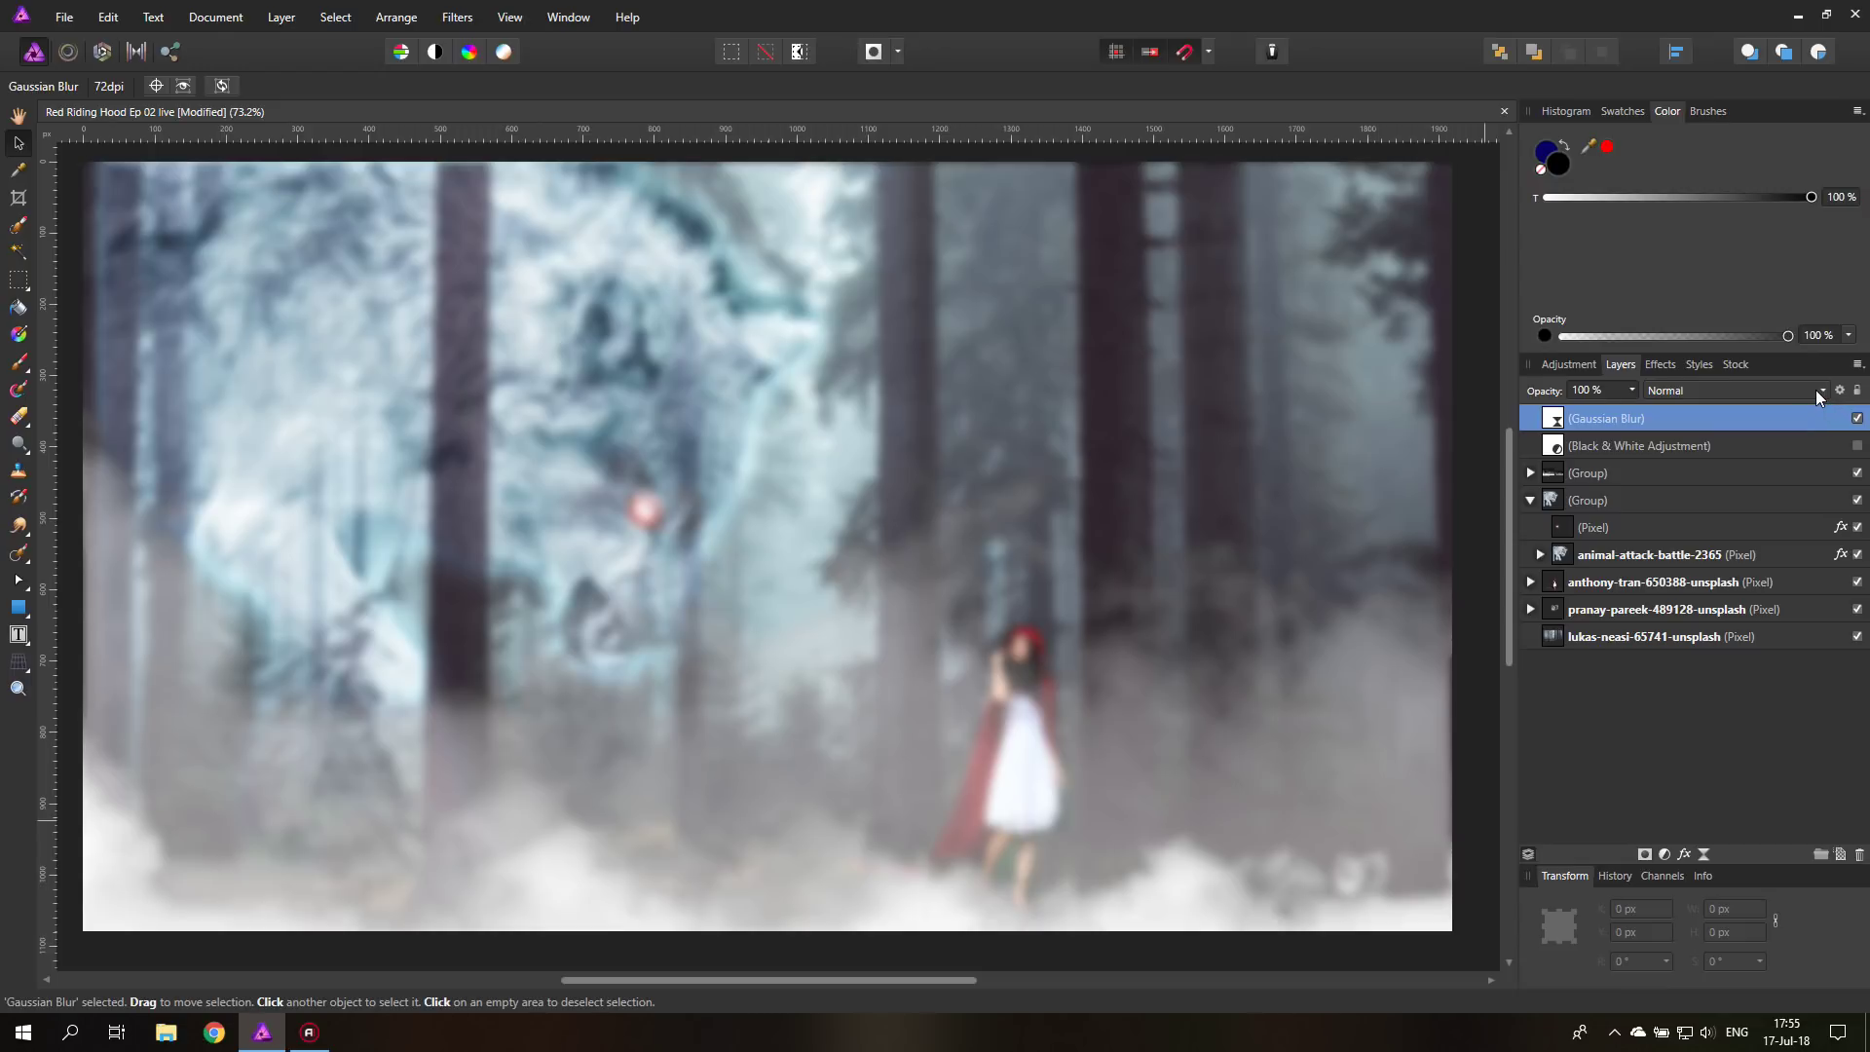
{"action": "left_click", "coordinate": [1857, 419]}
{"action": "left_click", "coordinate": [1858, 444]}
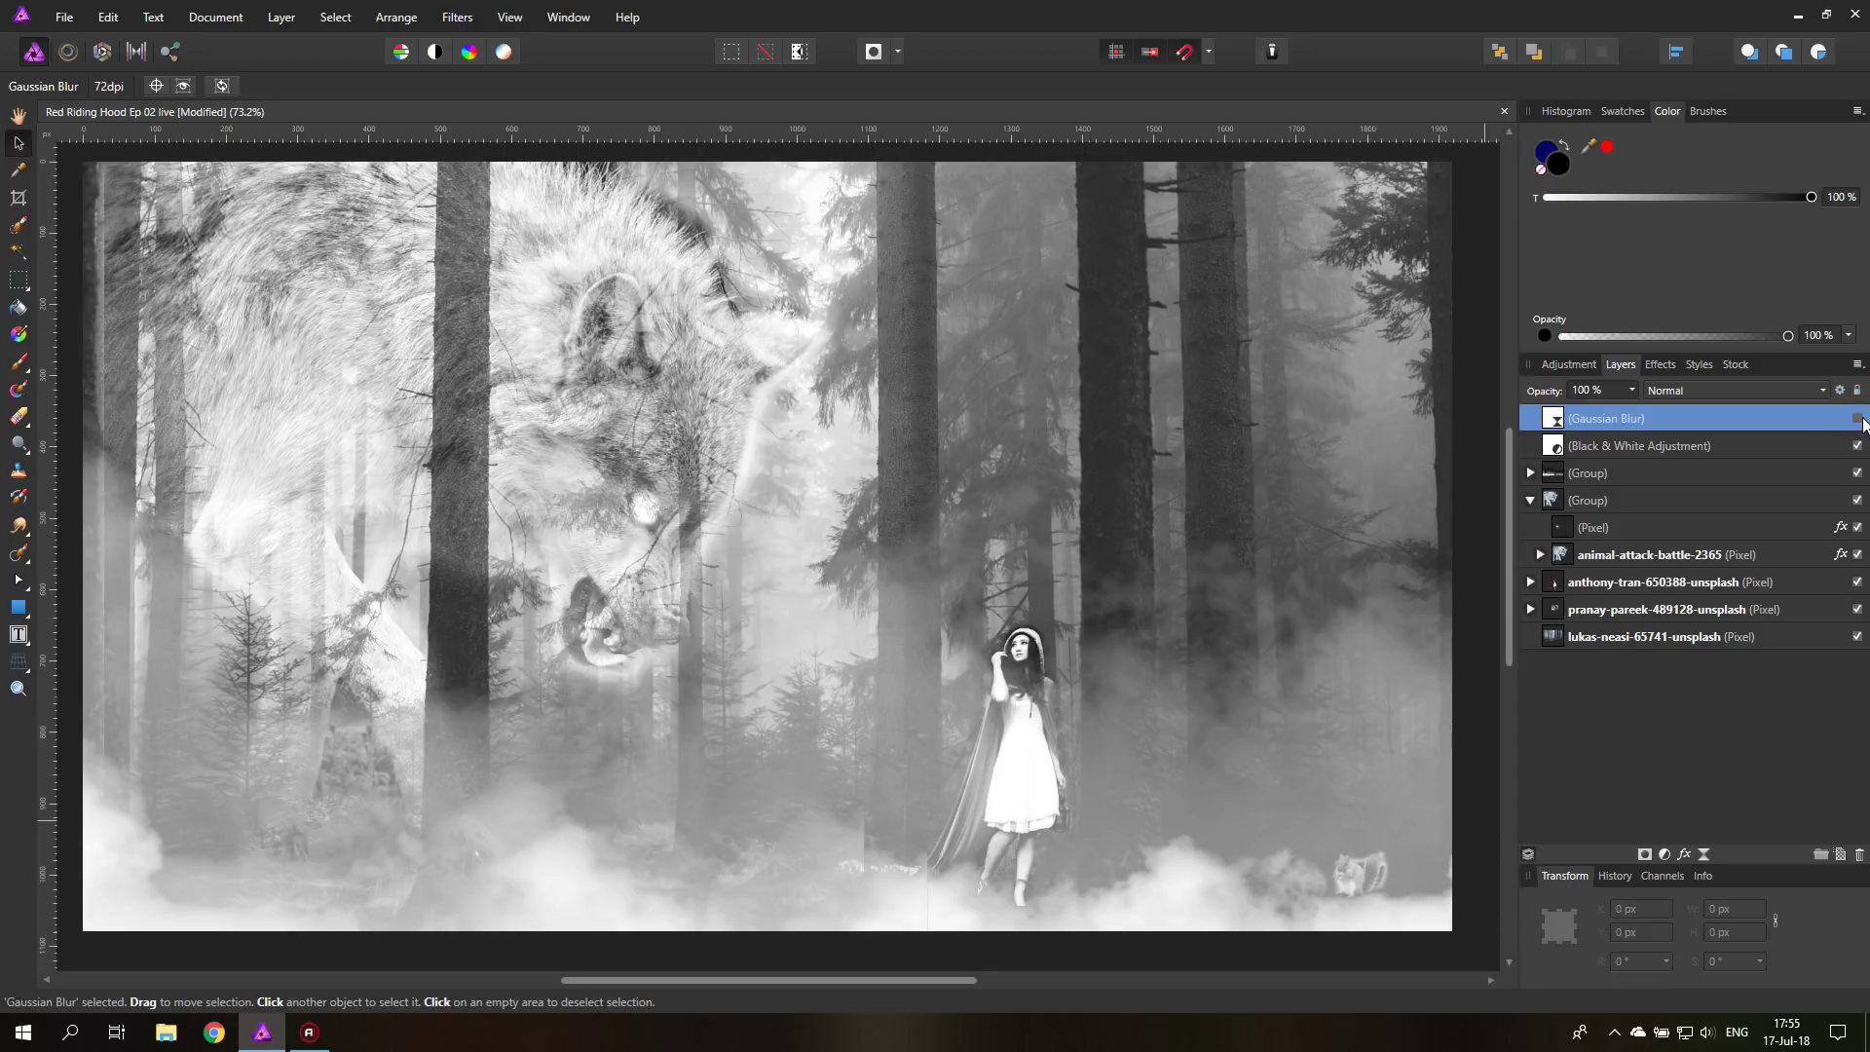
{"action": "left_click", "coordinate": [1858, 421]}
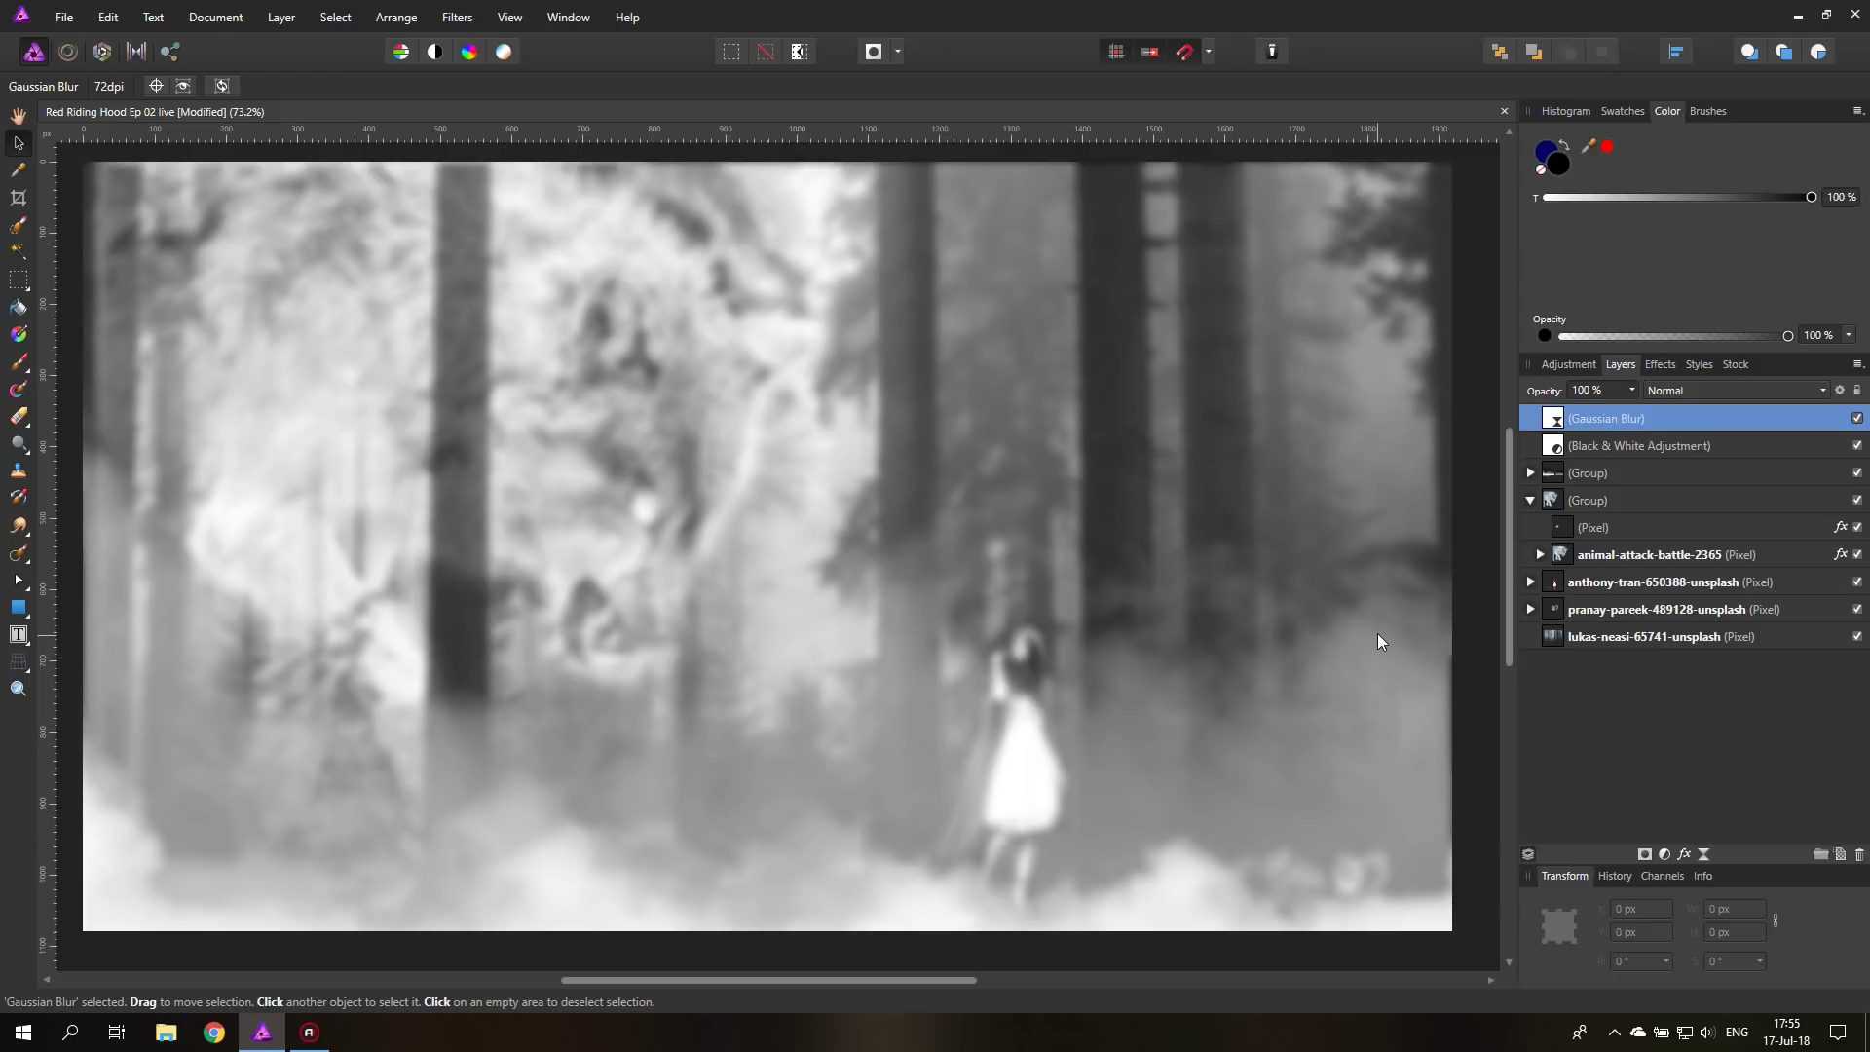
{"action": "left_click", "coordinate": [1857, 417]}
{"action": "left_click", "coordinate": [1857, 445]}
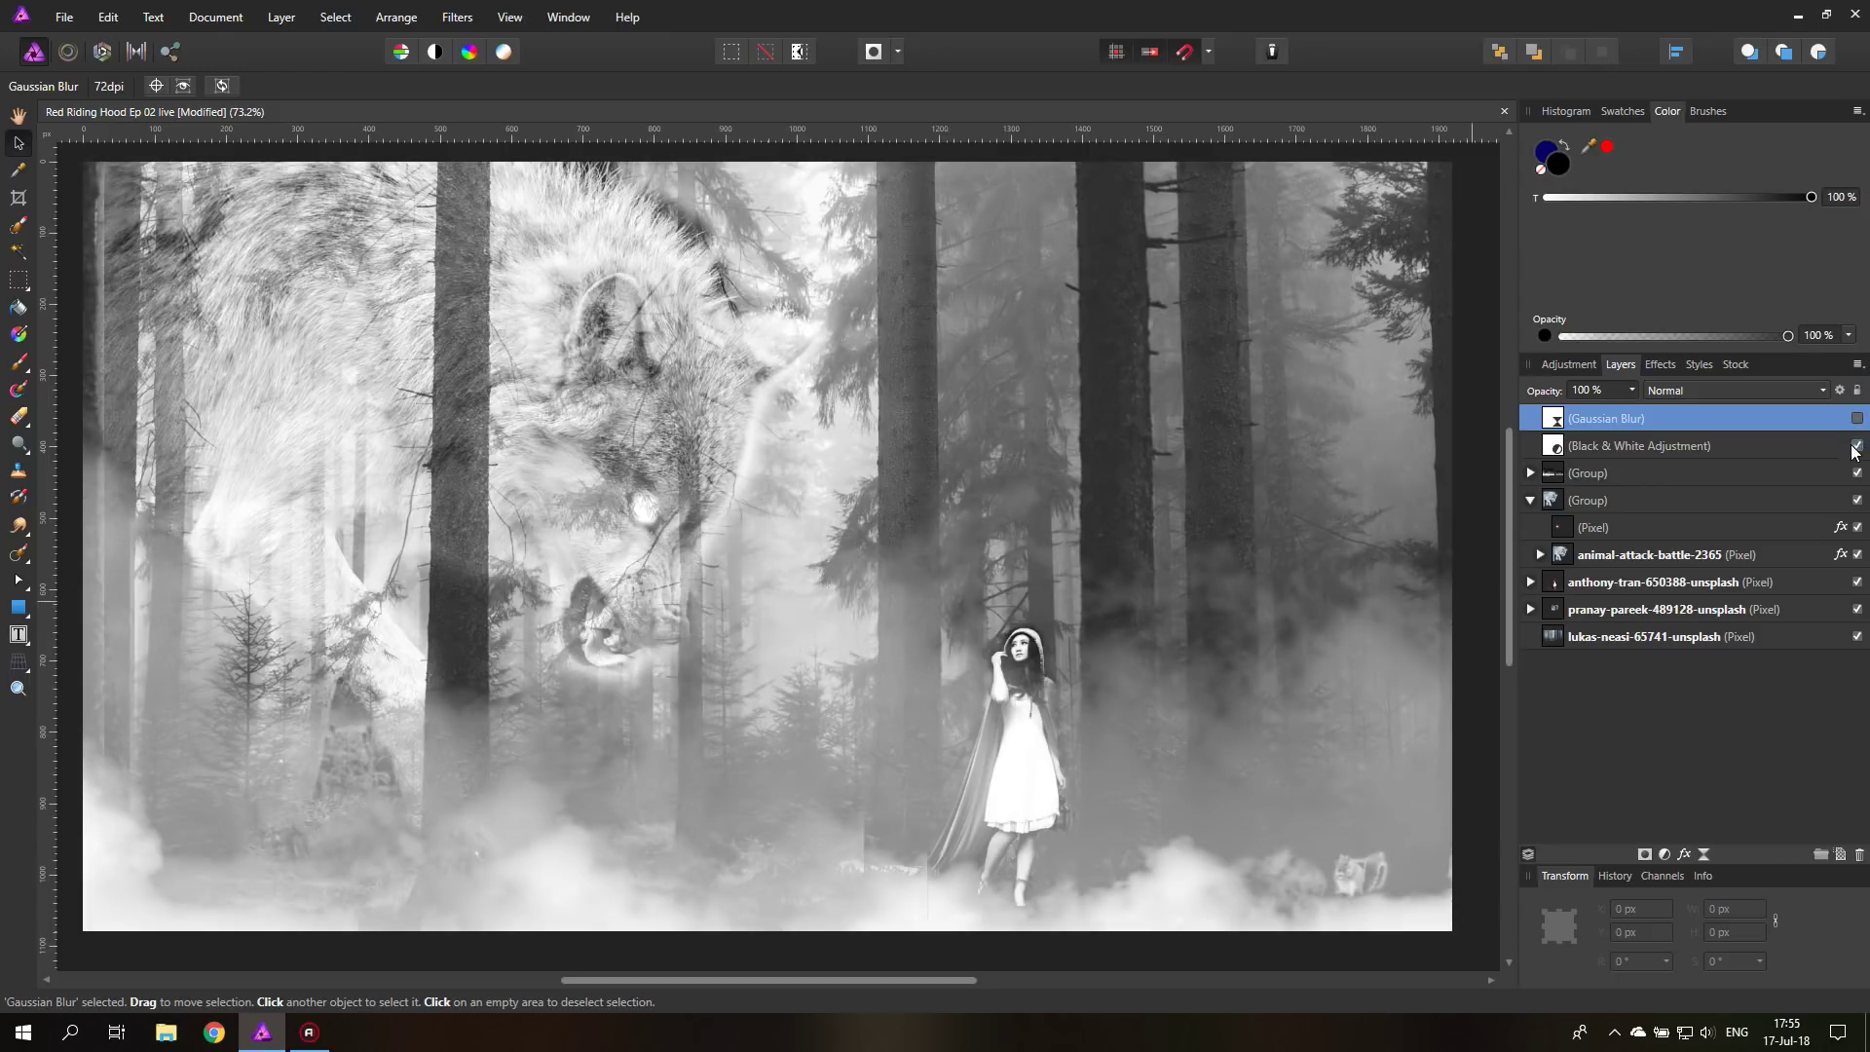
- Add a new pixel layer directly above the topmost group and set its blend mode to Overlay
{"action": "left_click", "coordinate": [1620, 473]}
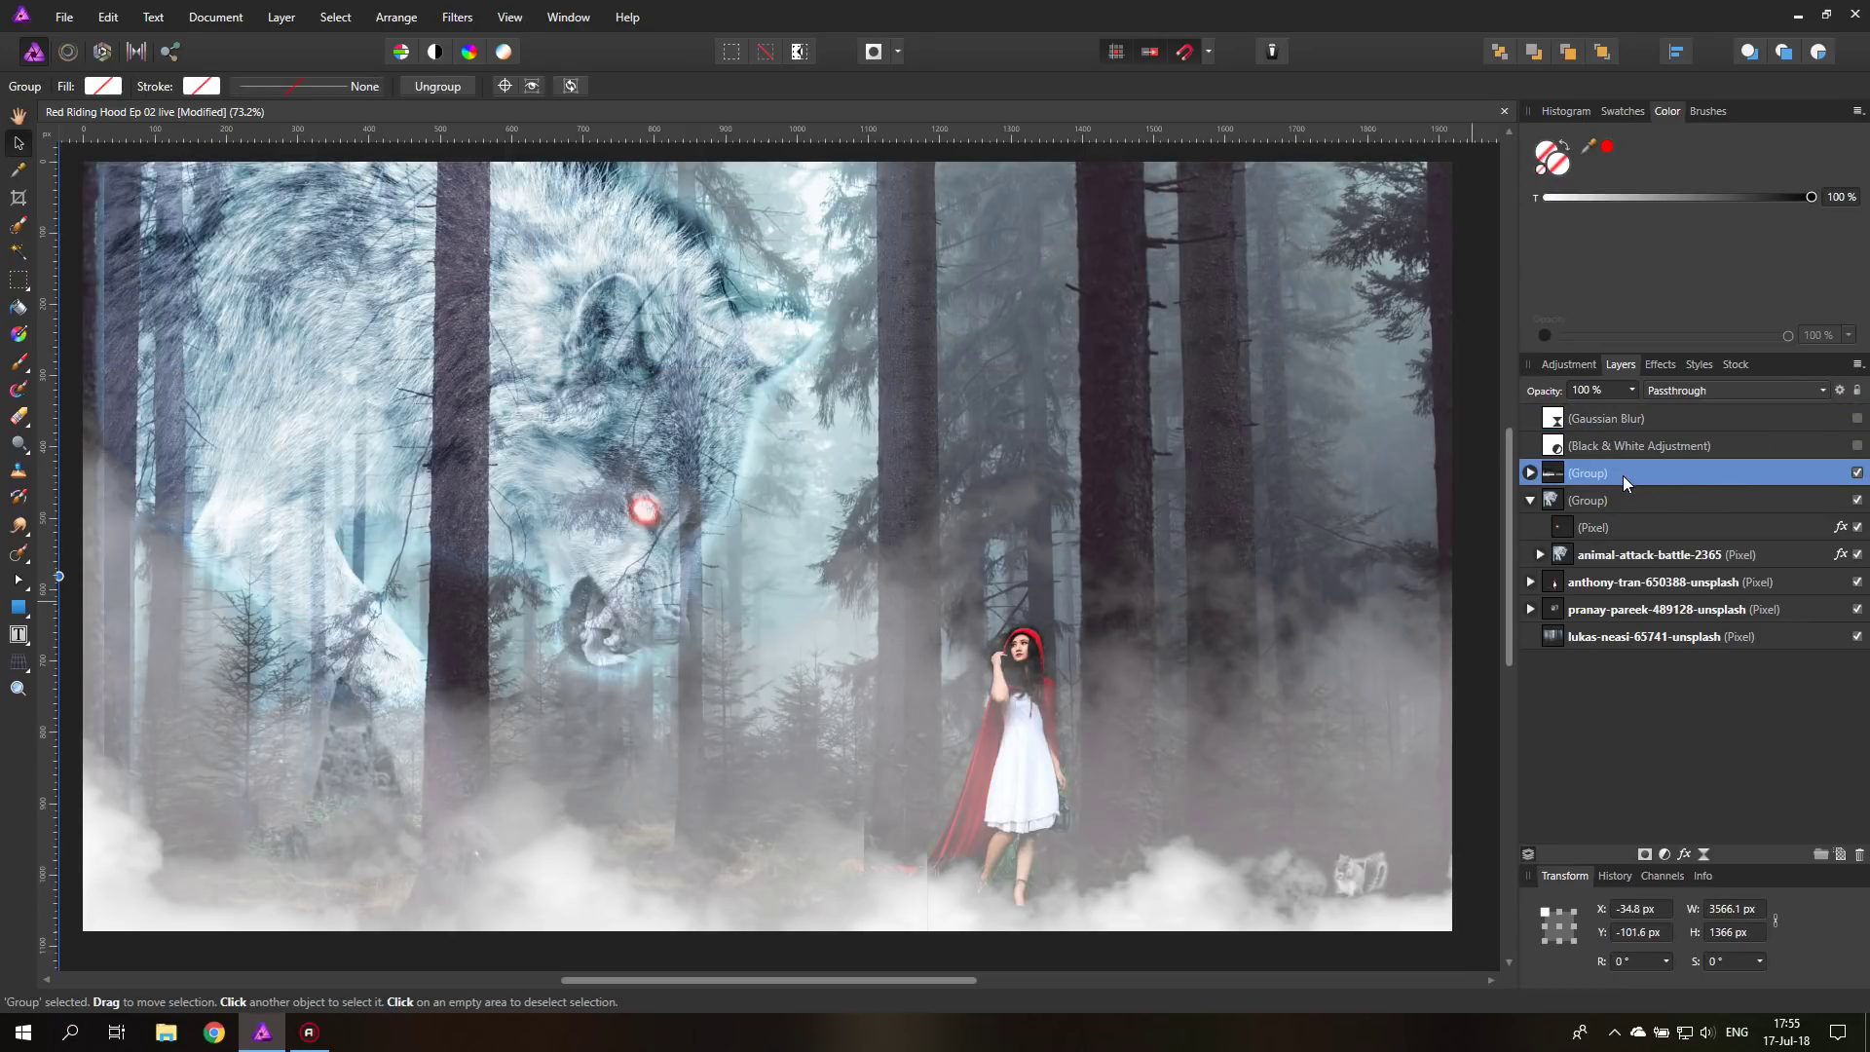
{"action": "left_click", "coordinate": [1839, 854]}
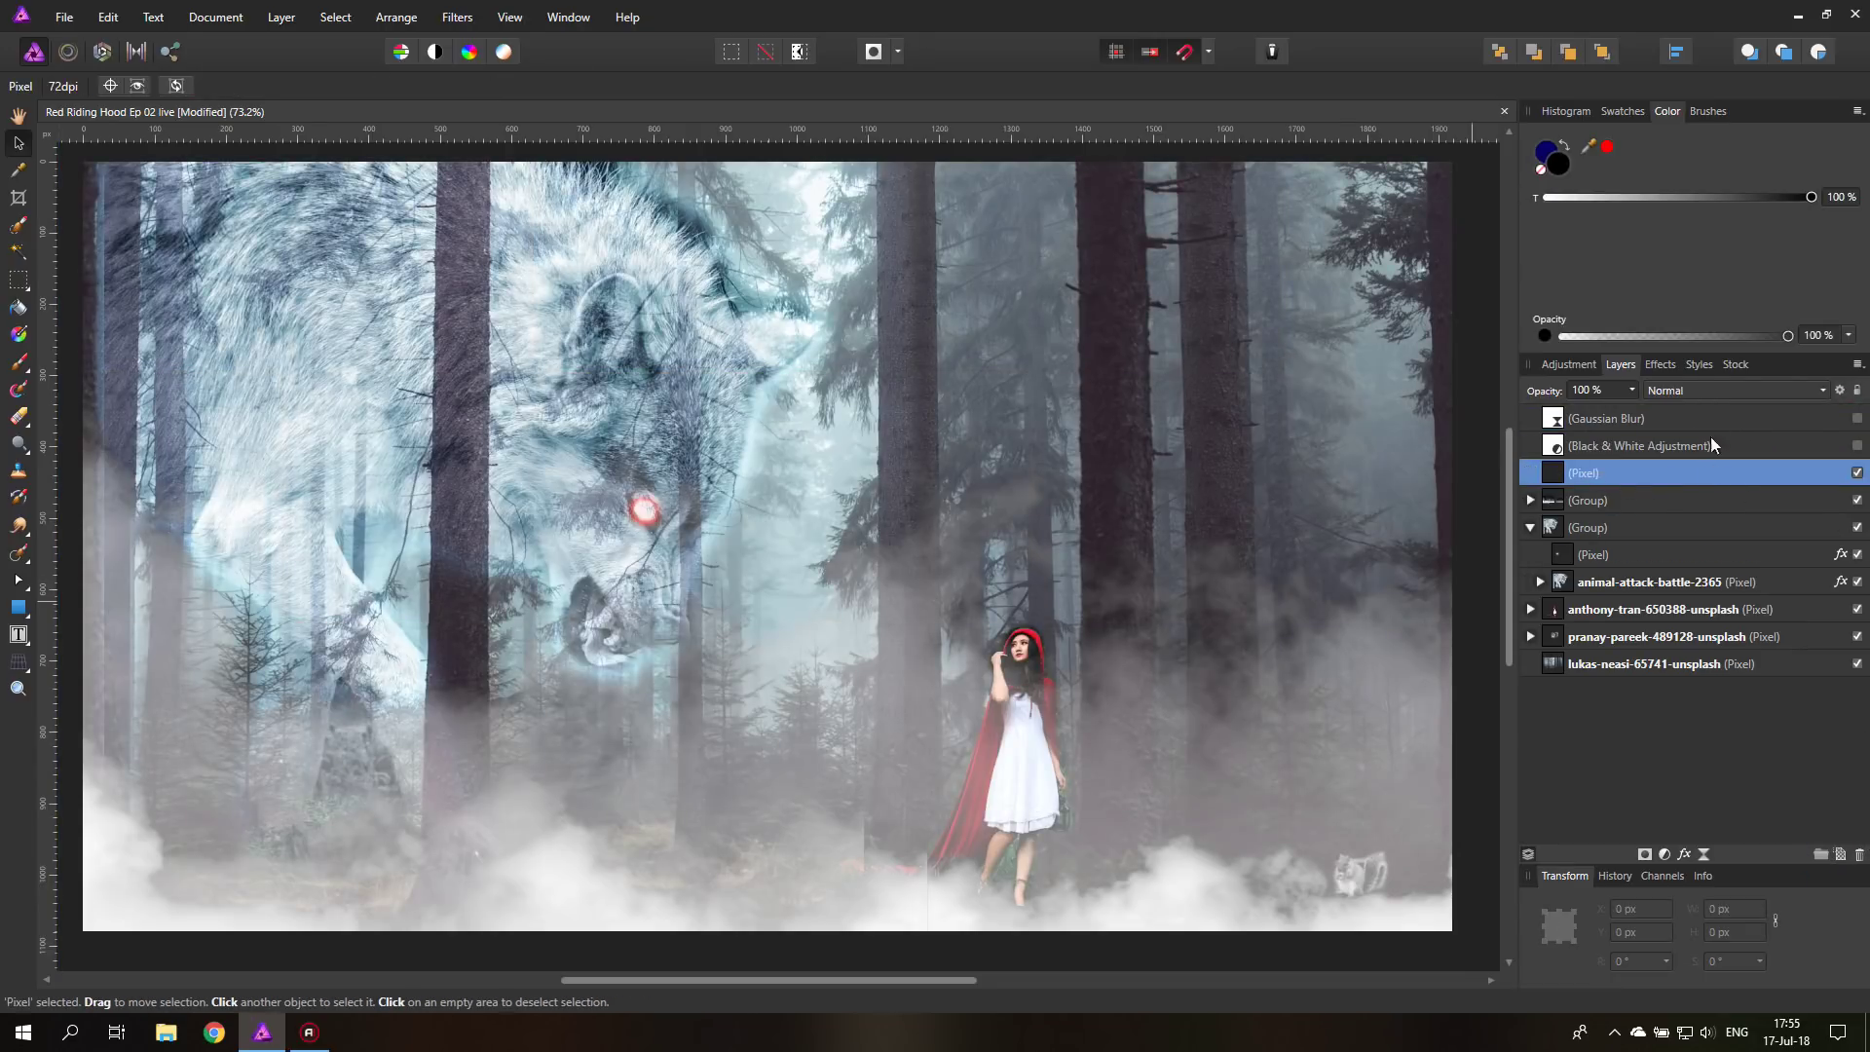
{"action": "left_click", "coordinate": [1696, 391]}
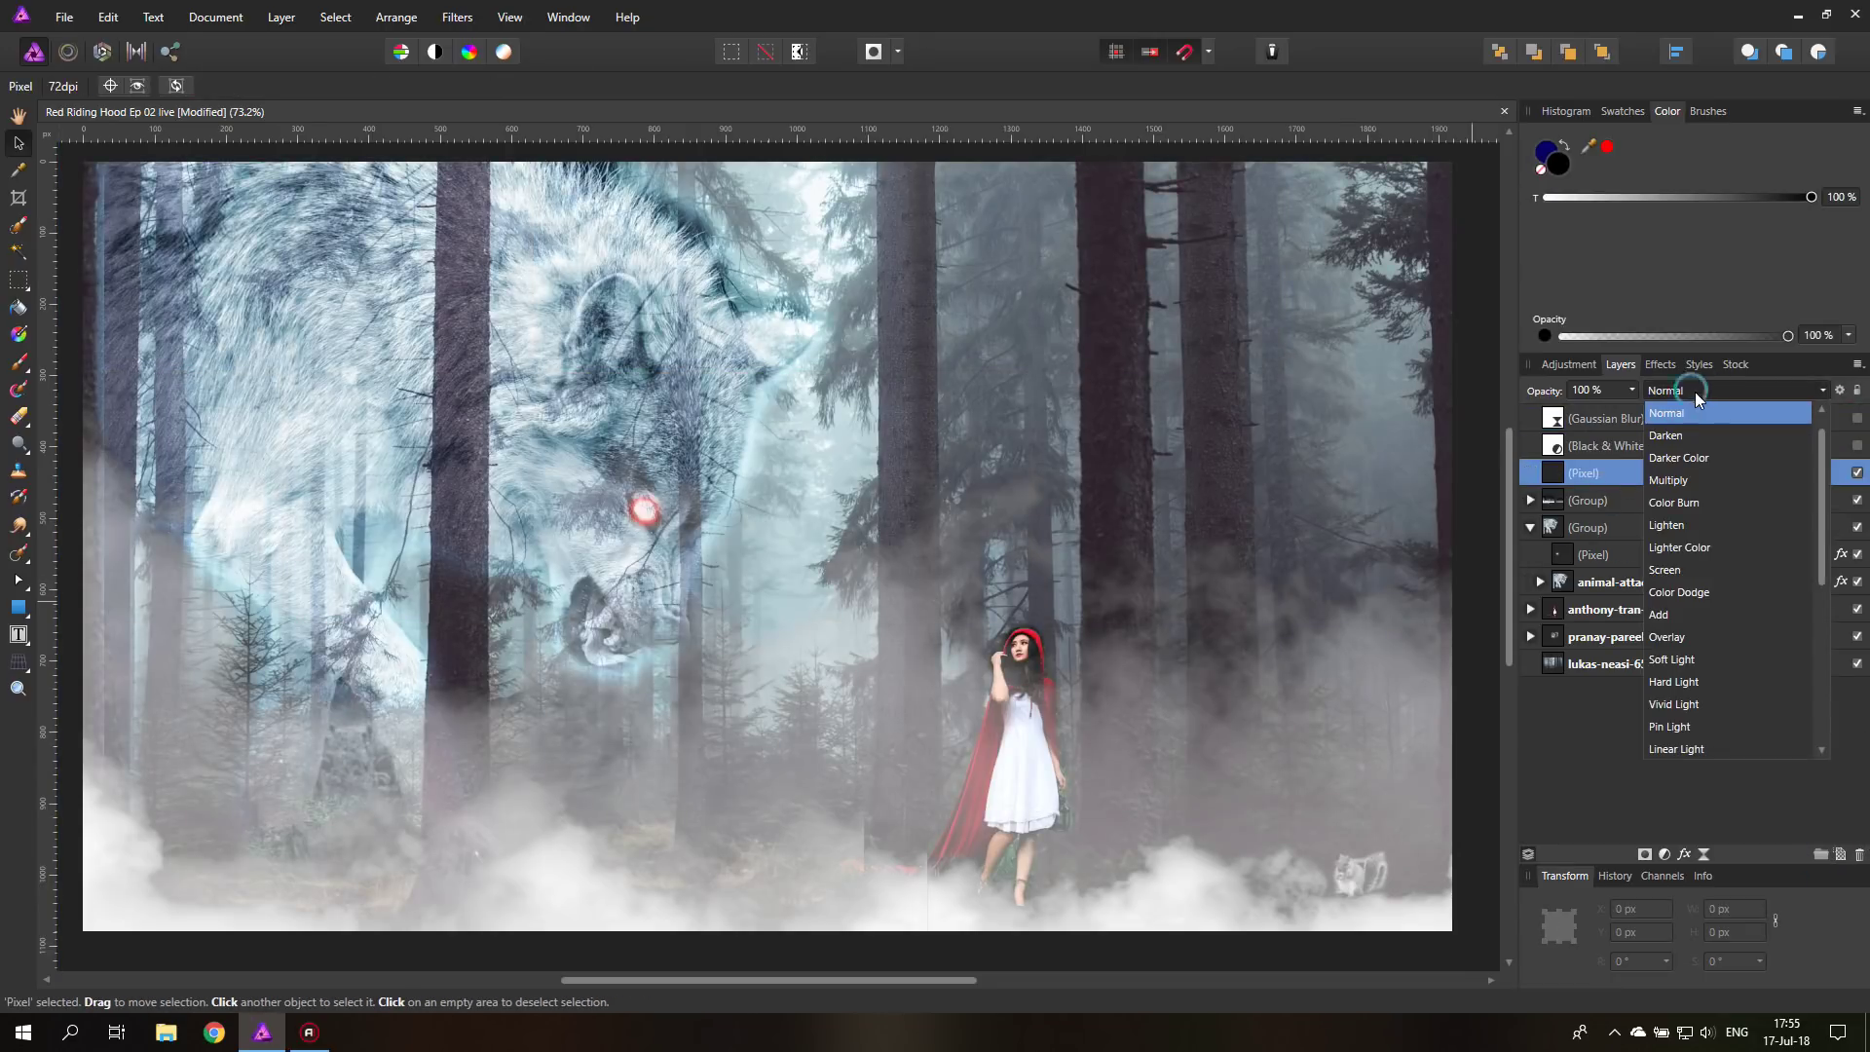
{"action": "left_click", "coordinate": [1688, 641]}
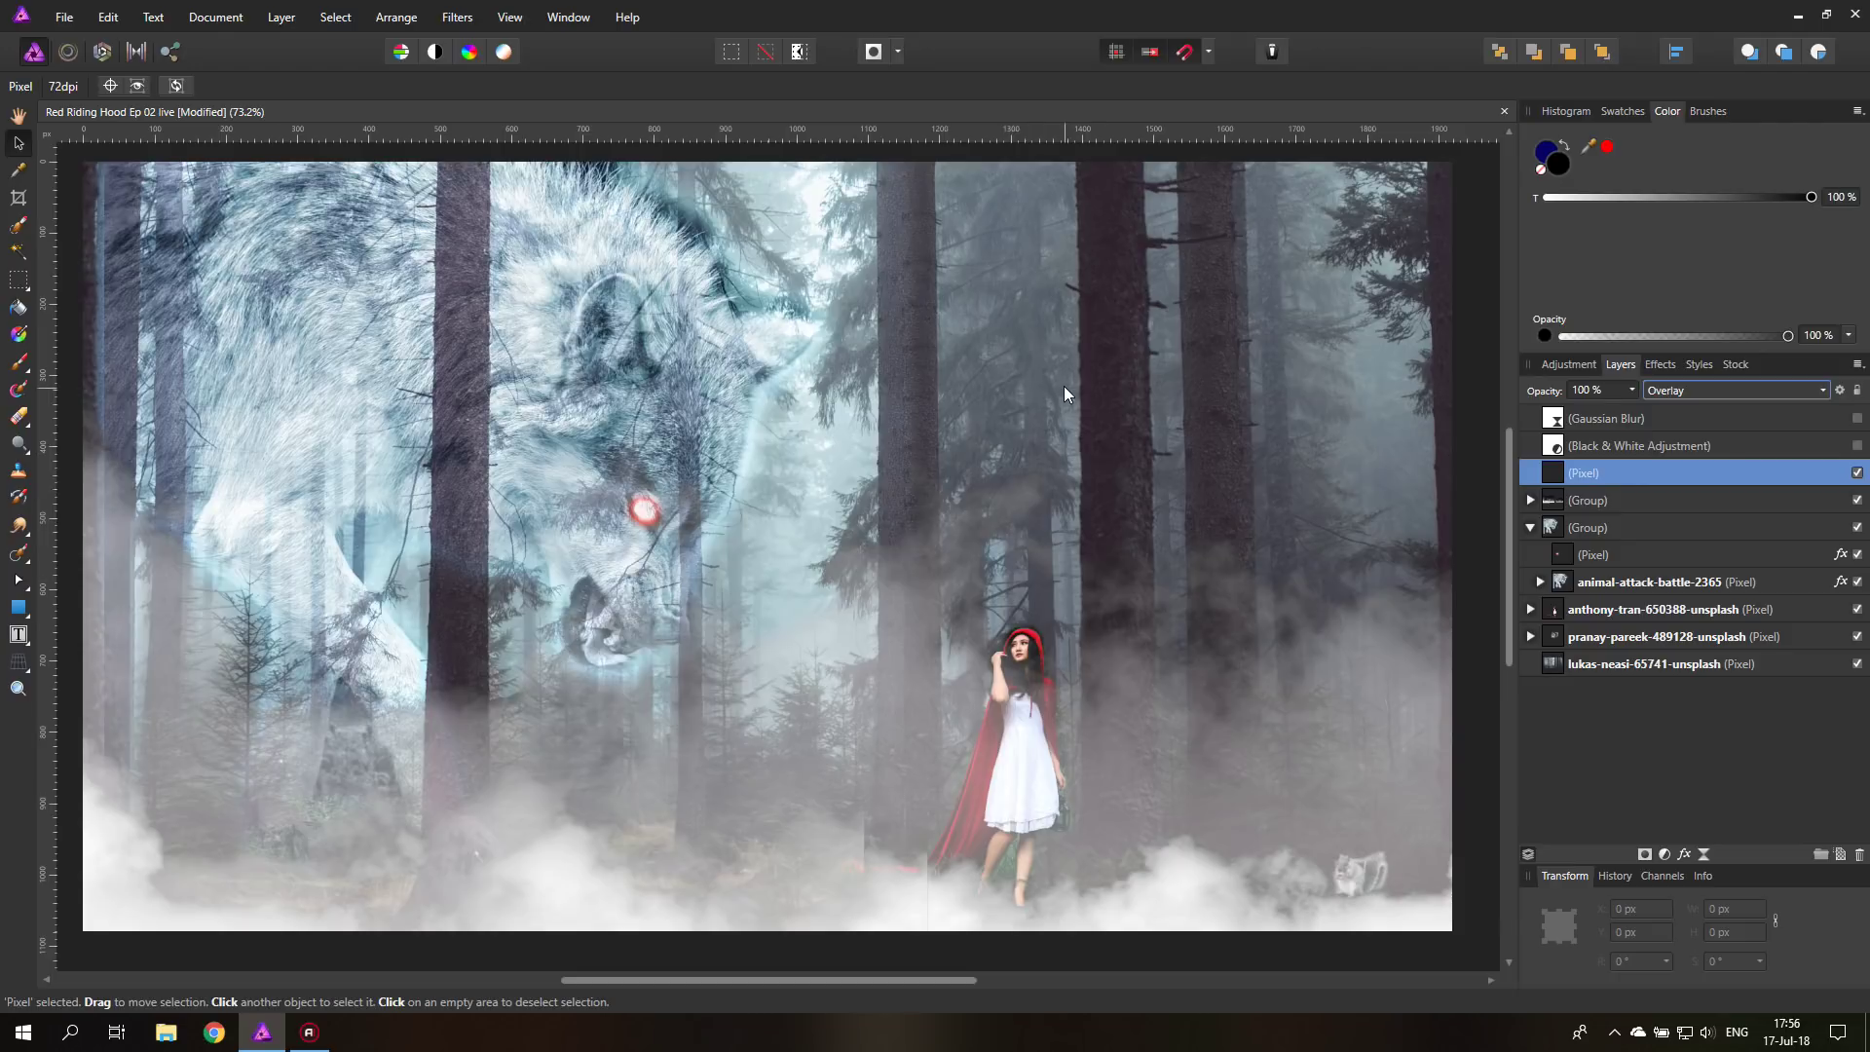
- Choose the Paint Brush and set its colour to dark blue #004778 on the HSL colour wheel
{"action": "left_click", "coordinate": [18, 364]}
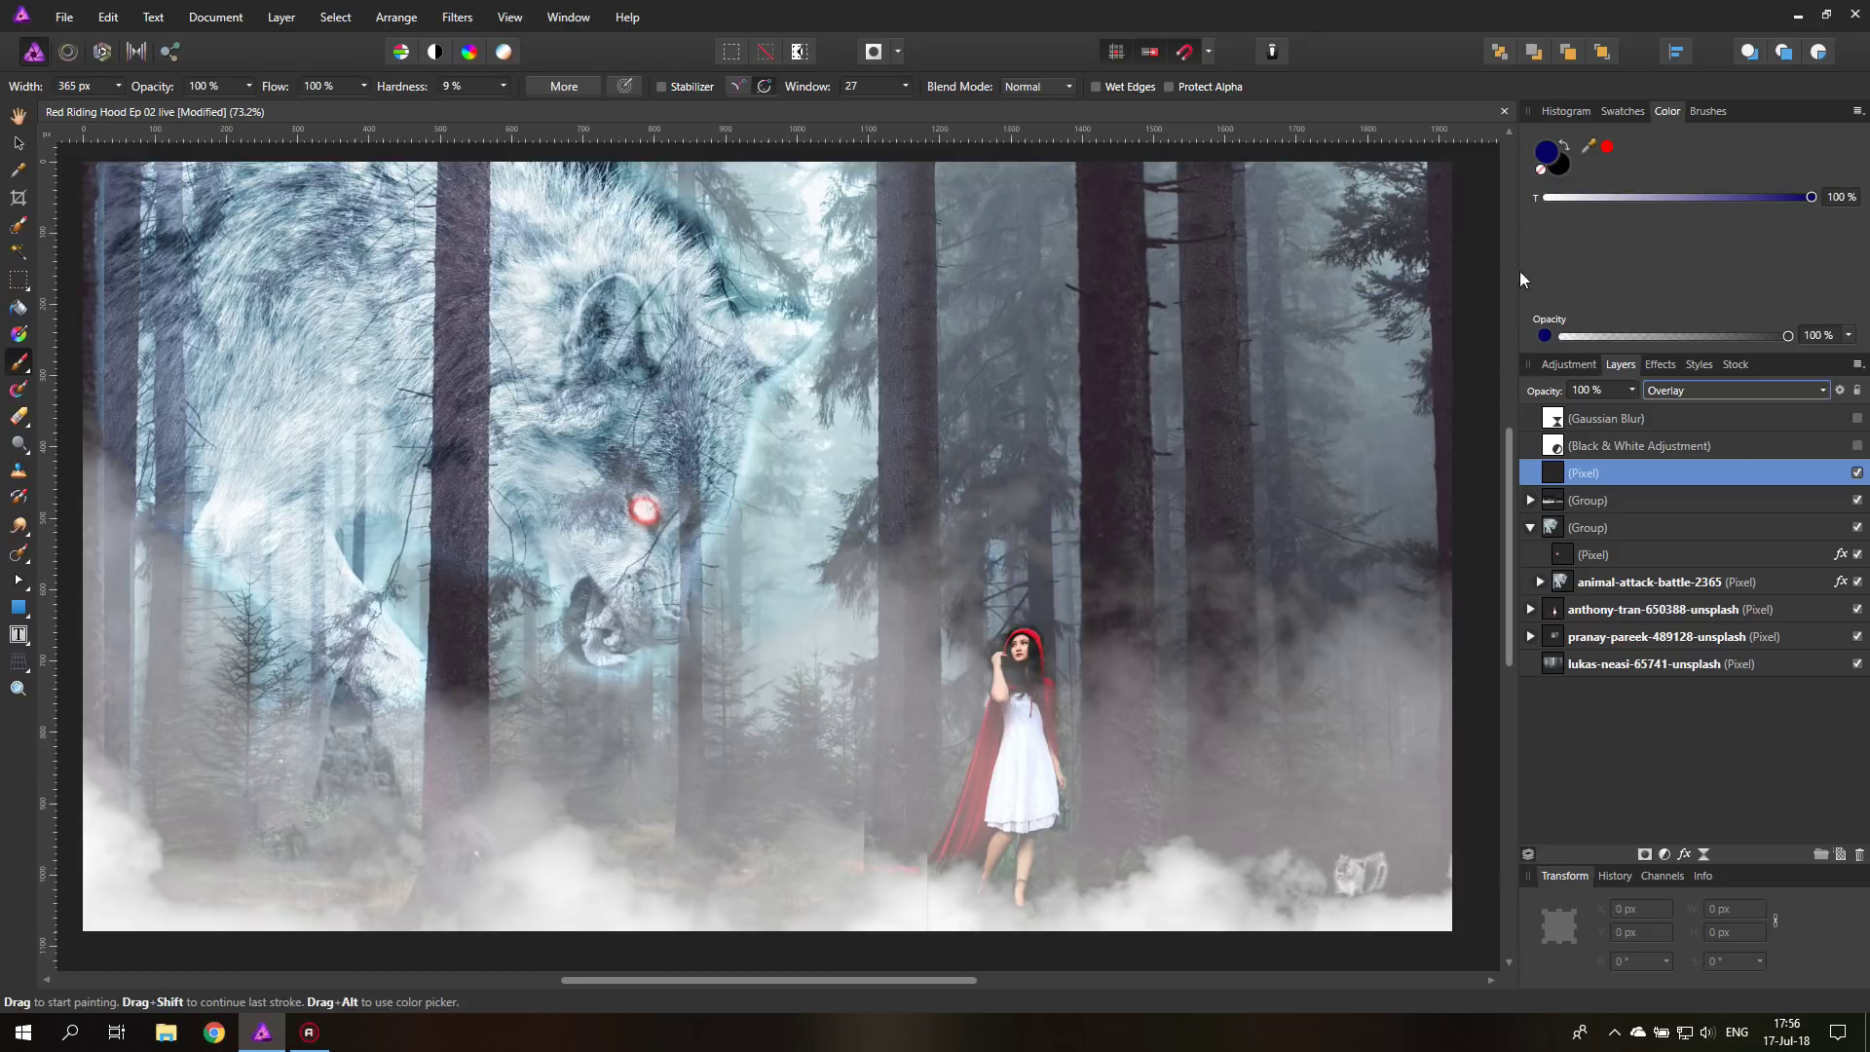
{"action": "double_click", "coordinate": [1548, 154]}
{"action": "left_click_drag", "start_coordinate": [986, 282], "coordinate": [1564, 401]}
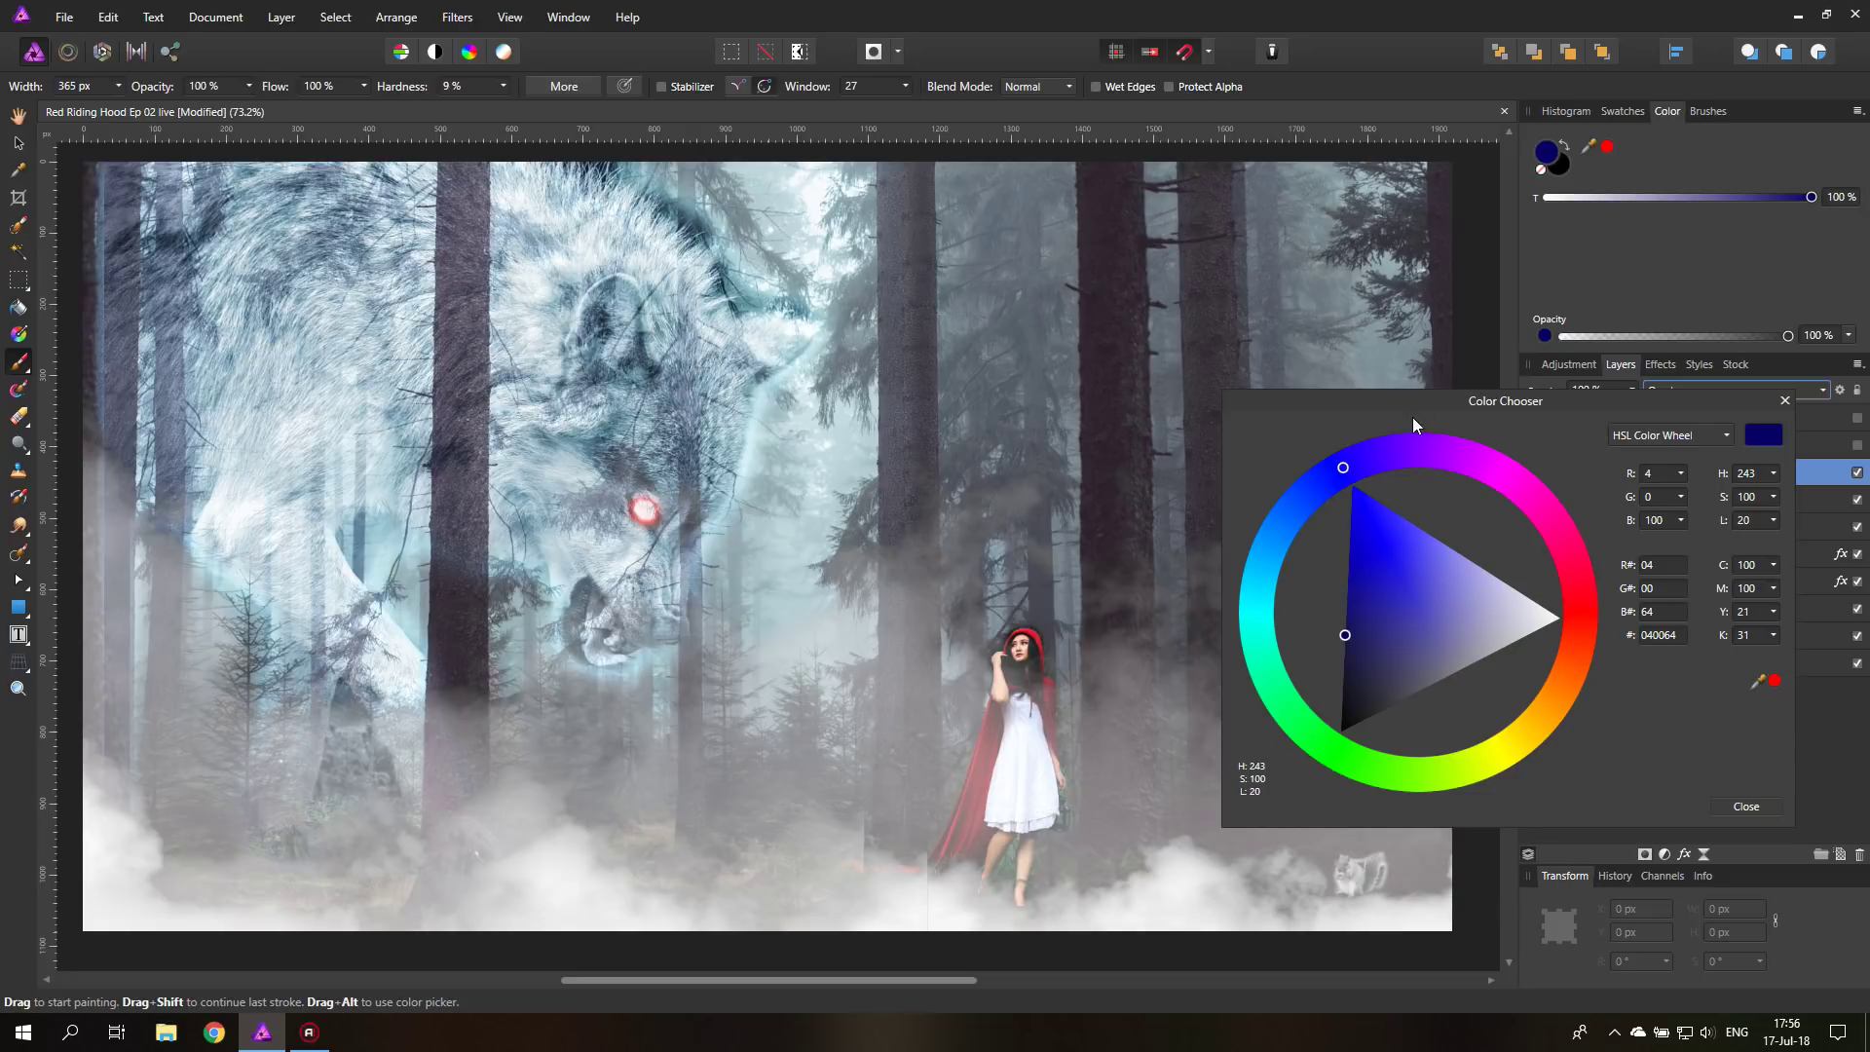
{"action": "left_click_drag", "start_coordinate": [1352, 402], "coordinate": [1507, 398]}
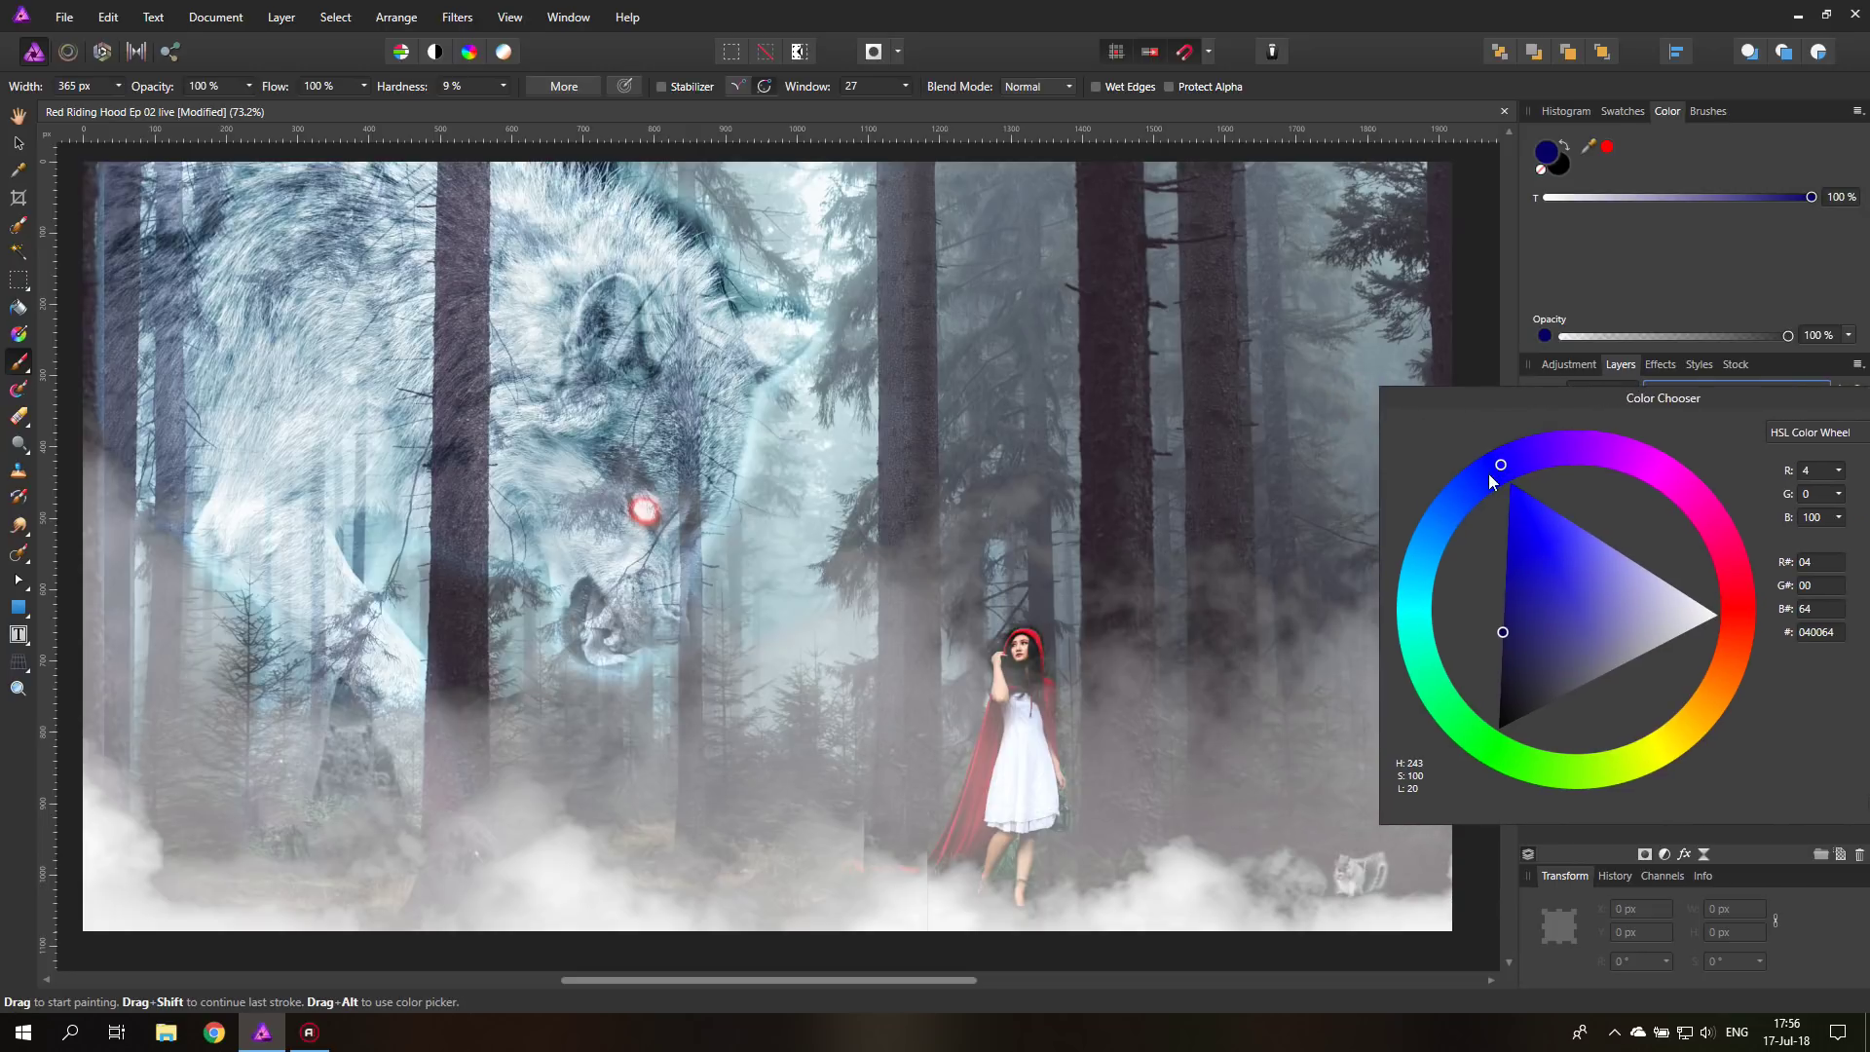
{"action": "mouse_move", "coordinate": [1488, 491]}
{"action": "left_mouse_down"}
{"action": "mouse_move", "coordinate": [1433, 519]}
{"action": "mouse_move", "coordinate": [1456, 508]}
{"action": "left_mouse_up"}
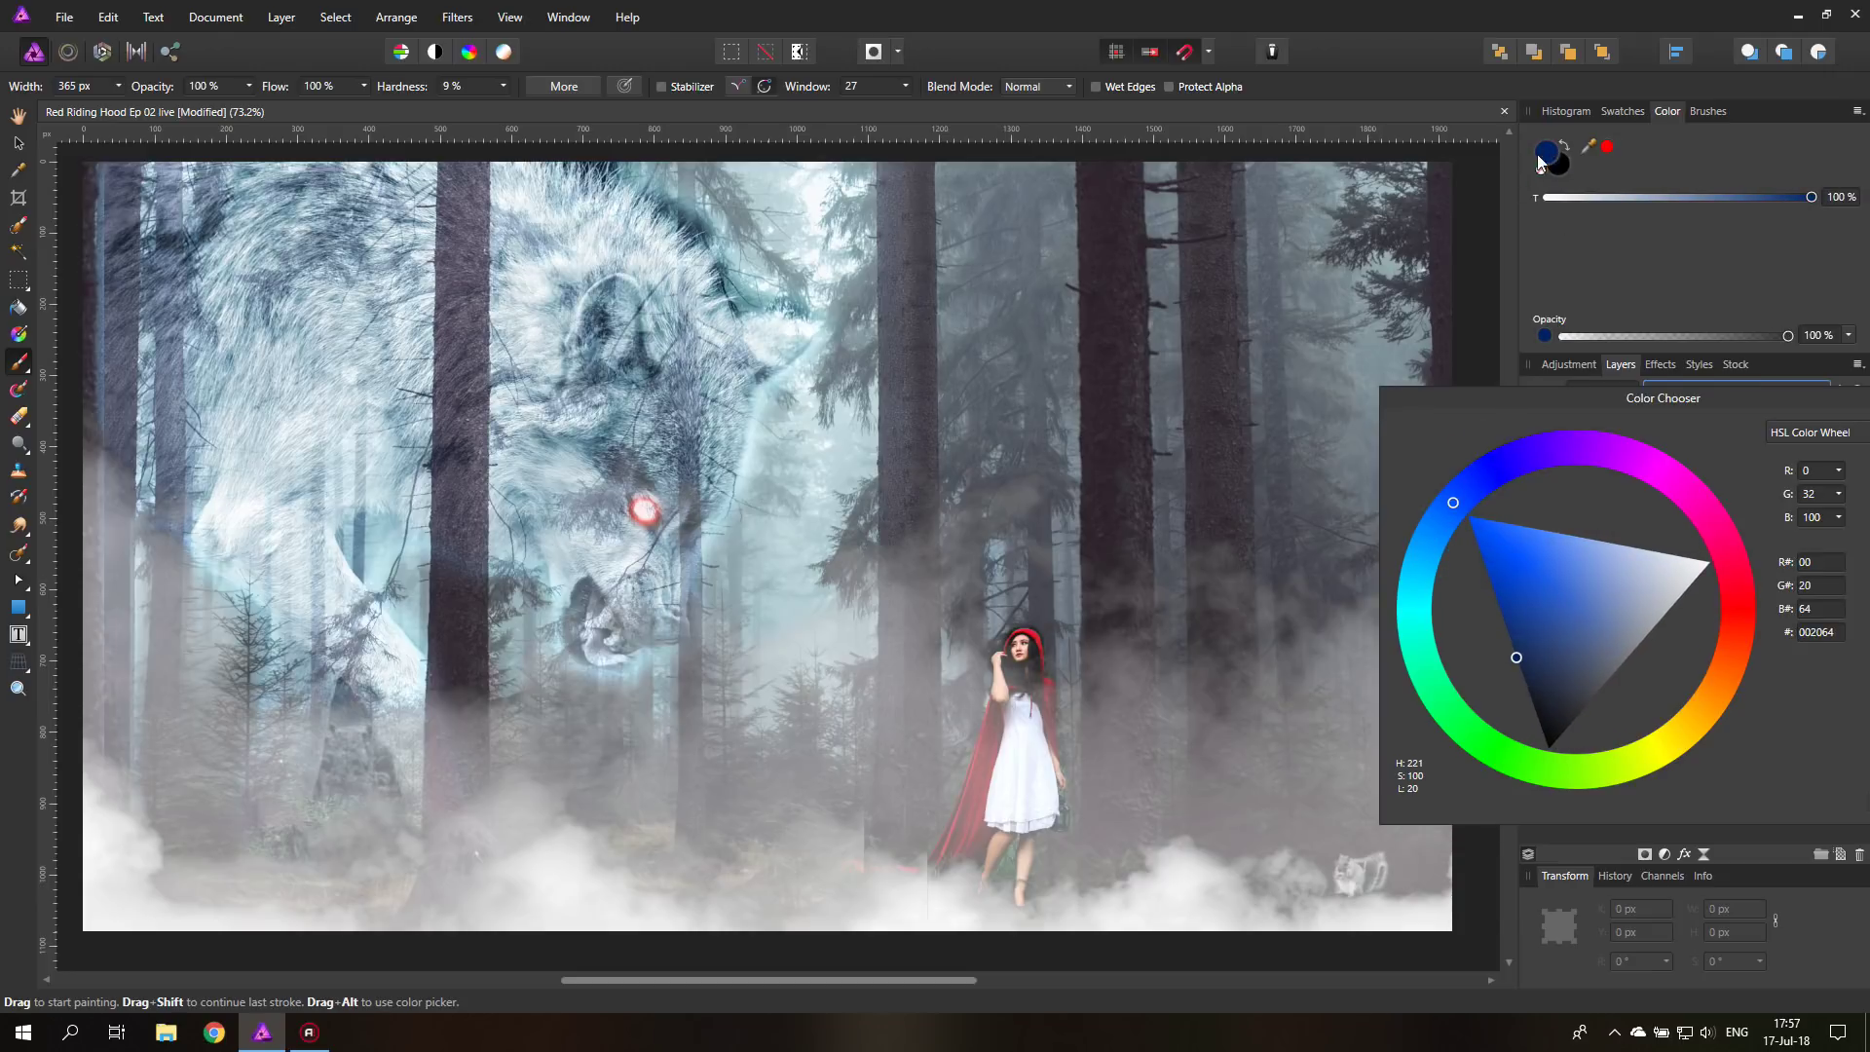
{"action": "mouse_move", "coordinate": [1445, 531]}
{"action": "left_mouse_down"}
{"action": "mouse_move", "coordinate": [1426, 609]}
{"action": "mouse_move", "coordinate": [1458, 517]}
{"action": "mouse_move", "coordinate": [1437, 541]}
{"action": "left_mouse_up"}
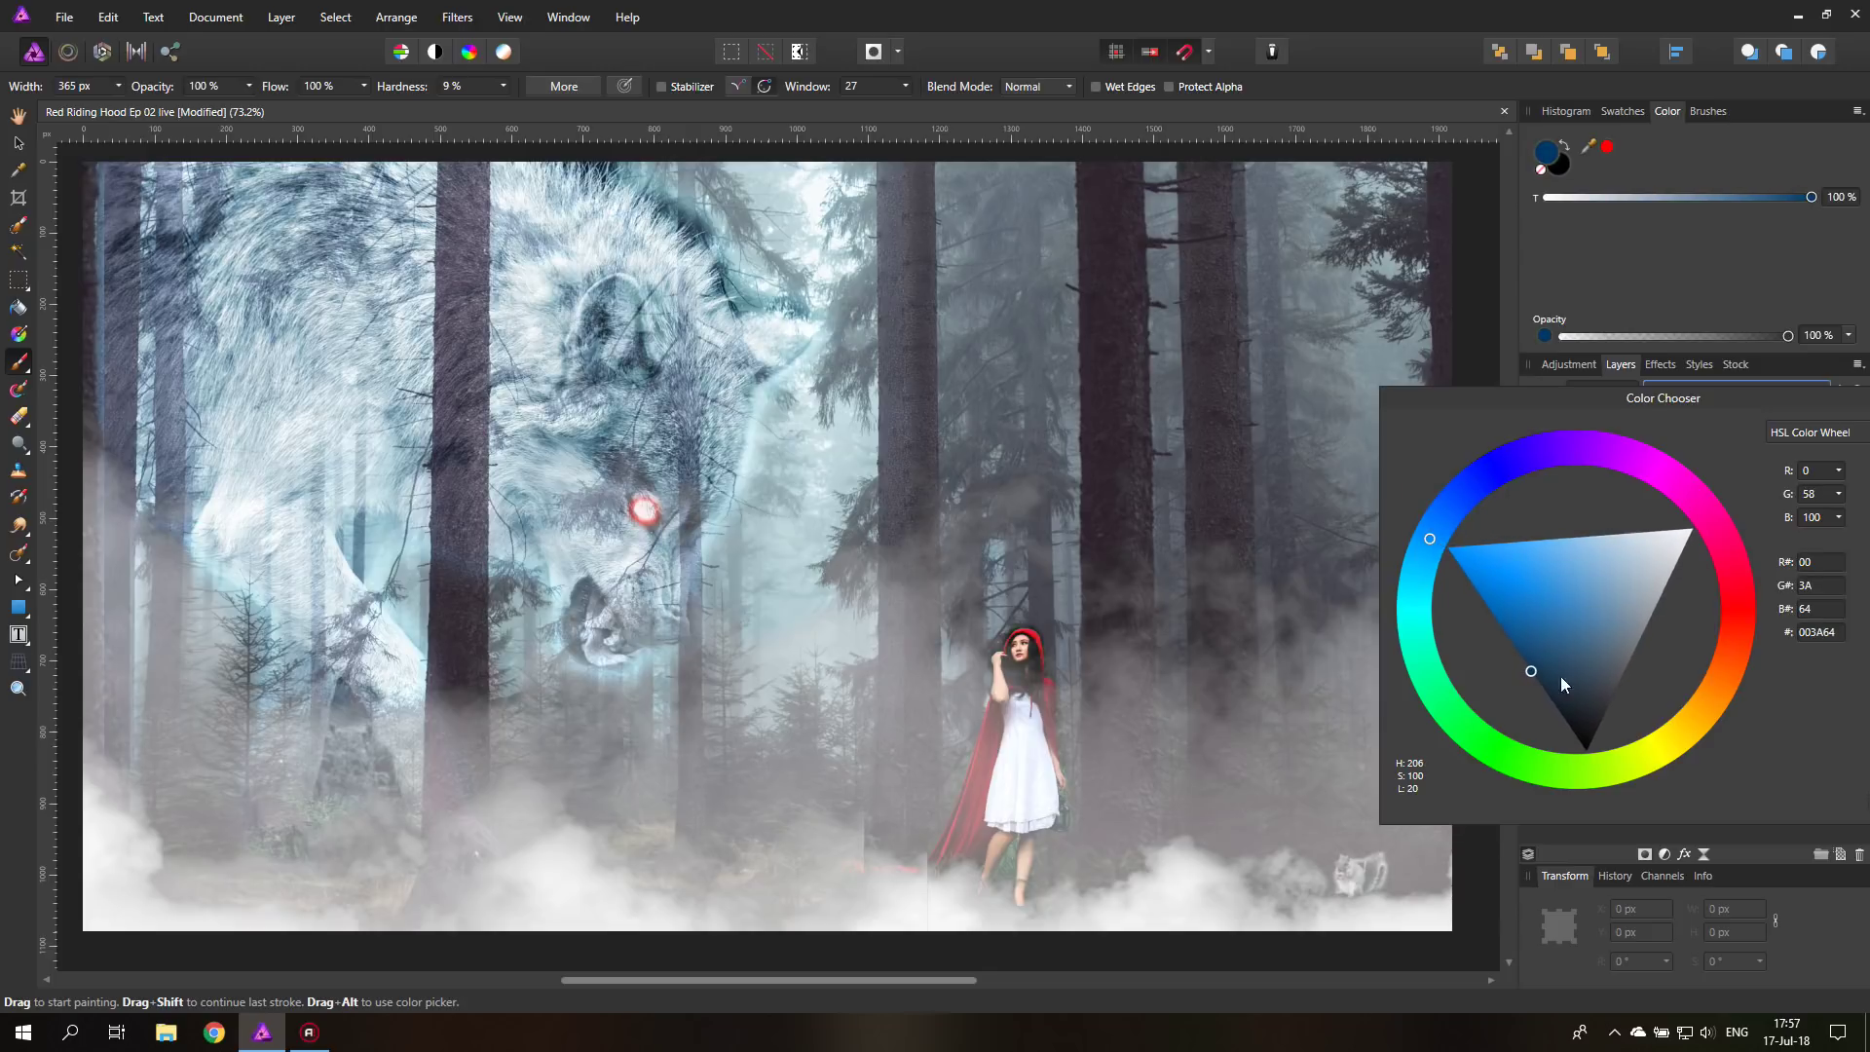
{"action": "left_click", "coordinate": [1531, 672]}
{"action": "left_click_drag", "start_coordinate": [1531, 672], "coordinate": [1517, 655]}
{"action": "left_click", "coordinate": [1511, 642]}
{"action": "left_click", "coordinate": [1512, 645]}
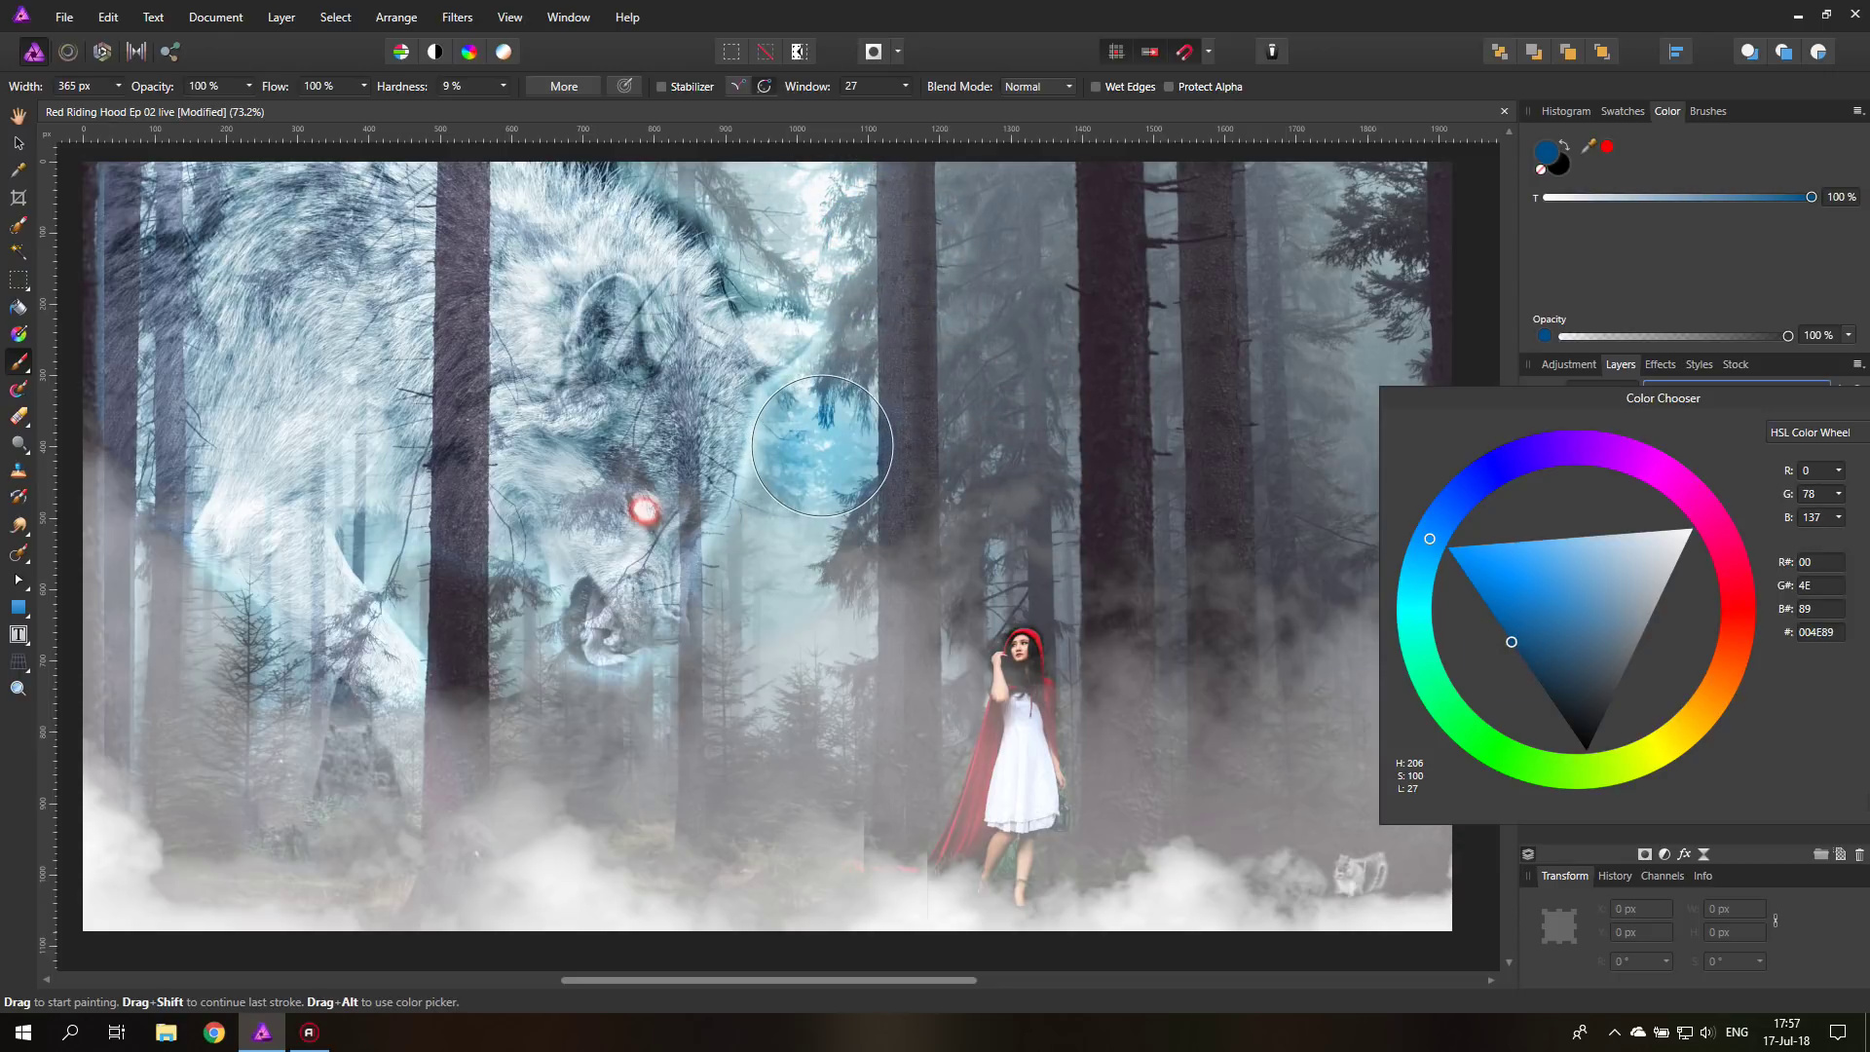
{"action": "left_click", "coordinate": [1515, 653]}
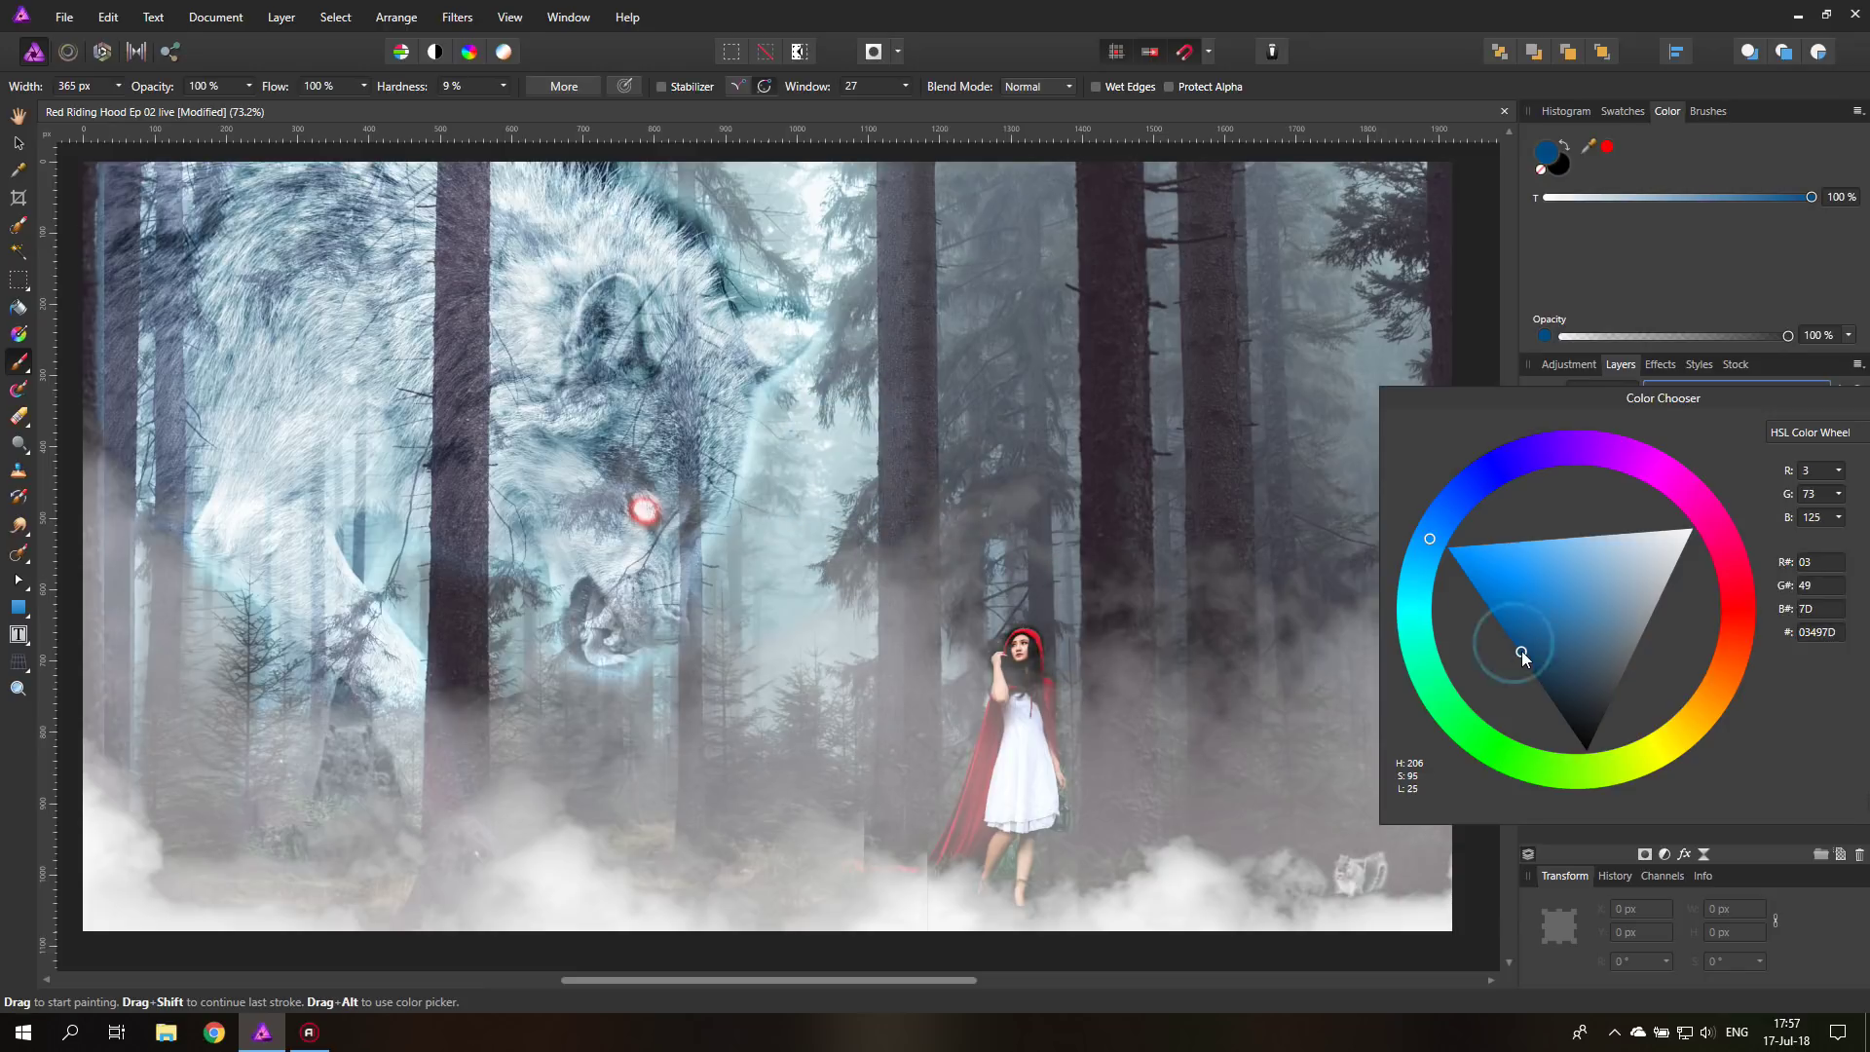
- Paint blue over the forest background around the wolf and the girl on the Overlay layer, and close the colour chooser
{"action": "mouse_move", "coordinate": [969, 380]}
{"action": "left_mouse_down"}
{"action": "mouse_move", "coordinate": [868, 230]}
{"action": "mouse_move", "coordinate": [747, 183]}
{"action": "mouse_move", "coordinate": [801, 206]}
{"action": "mouse_move", "coordinate": [800, 241]}
{"action": "mouse_move", "coordinate": [897, 305]}
{"action": "mouse_move", "coordinate": [892, 406]}
{"action": "mouse_move", "coordinate": [813, 443]}
{"action": "mouse_move", "coordinate": [838, 470]}
{"action": "mouse_move", "coordinate": [830, 538]}
{"action": "mouse_move", "coordinate": [803, 530]}
{"action": "mouse_move", "coordinate": [778, 675]}
{"action": "mouse_move", "coordinate": [801, 439]}
{"action": "mouse_move", "coordinate": [718, 723]}
{"action": "mouse_move", "coordinate": [634, 793]}
{"action": "mouse_move", "coordinate": [682, 781]}
{"action": "mouse_move", "coordinate": [743, 697]}
{"action": "mouse_move", "coordinate": [800, 819]}
{"action": "mouse_move", "coordinate": [877, 763]}
{"action": "mouse_move", "coordinate": [854, 852]}
{"action": "mouse_move", "coordinate": [910, 465]}
{"action": "mouse_move", "coordinate": [952, 525]}
{"action": "mouse_move", "coordinate": [945, 620]}
{"action": "mouse_move", "coordinate": [1087, 457]}
{"action": "mouse_move", "coordinate": [987, 512]}
{"action": "mouse_move", "coordinate": [1087, 541]}
{"action": "mouse_move", "coordinate": [1065, 572]}
{"action": "mouse_move", "coordinate": [1138, 651]}
{"action": "mouse_move", "coordinate": [1145, 843]}
{"action": "mouse_move", "coordinate": [1126, 882]}
{"action": "mouse_move", "coordinate": [1108, 895]}
{"action": "mouse_move", "coordinate": [1126, 565]}
{"action": "mouse_move", "coordinate": [942, 540]}
{"action": "mouse_move", "coordinate": [919, 712]}
{"action": "mouse_move", "coordinate": [897, 705]}
{"action": "mouse_move", "coordinate": [1104, 464]}
{"action": "mouse_move", "coordinate": [1180, 785]}
{"action": "mouse_move", "coordinate": [1097, 897]}
{"action": "mouse_move", "coordinate": [1248, 753]}
{"action": "mouse_move", "coordinate": [1255, 824]}
{"action": "mouse_move", "coordinate": [1404, 862]}
{"action": "mouse_move", "coordinate": [1237, 885]}
{"action": "mouse_move", "coordinate": [1315, 426]}
{"action": "mouse_move", "coordinate": [1252, 619]}
{"action": "mouse_move", "coordinate": [1309, 799]}
{"action": "mouse_move", "coordinate": [1407, 180]}
{"action": "mouse_move", "coordinate": [842, 166]}
{"action": "mouse_move", "coordinate": [1052, 241]}
{"action": "mouse_move", "coordinate": [1153, 228]}
{"action": "mouse_move", "coordinate": [1229, 317]}
{"action": "mouse_move", "coordinate": [1343, 283]}
{"action": "mouse_move", "coordinate": [1150, 218]}
{"action": "mouse_move", "coordinate": [1142, 360]}
{"action": "mouse_move", "coordinate": [950, 525]}
{"action": "mouse_move", "coordinate": [802, 601]}
{"action": "mouse_move", "coordinate": [659, 737]}
{"action": "mouse_move", "coordinate": [532, 724]}
{"action": "mouse_move", "coordinate": [457, 552]}
{"action": "mouse_move", "coordinate": [378, 549]}
{"action": "mouse_move", "coordinate": [524, 681]}
{"action": "mouse_move", "coordinate": [612, 826]}
{"action": "mouse_move", "coordinate": [482, 907]}
{"action": "mouse_move", "coordinate": [355, 808]}
{"action": "mouse_move", "coordinate": [352, 960]}
{"action": "mouse_move", "coordinate": [94, 838]}
{"action": "mouse_move", "coordinate": [179, 629]}
{"action": "mouse_move", "coordinate": [146, 701]}
{"action": "mouse_move", "coordinate": [73, 487]}
{"action": "mouse_move", "coordinate": [68, 847]}
{"action": "mouse_move", "coordinate": [88, 468]}
{"action": "mouse_move", "coordinate": [229, 511]}
{"action": "left_mouse_up"}
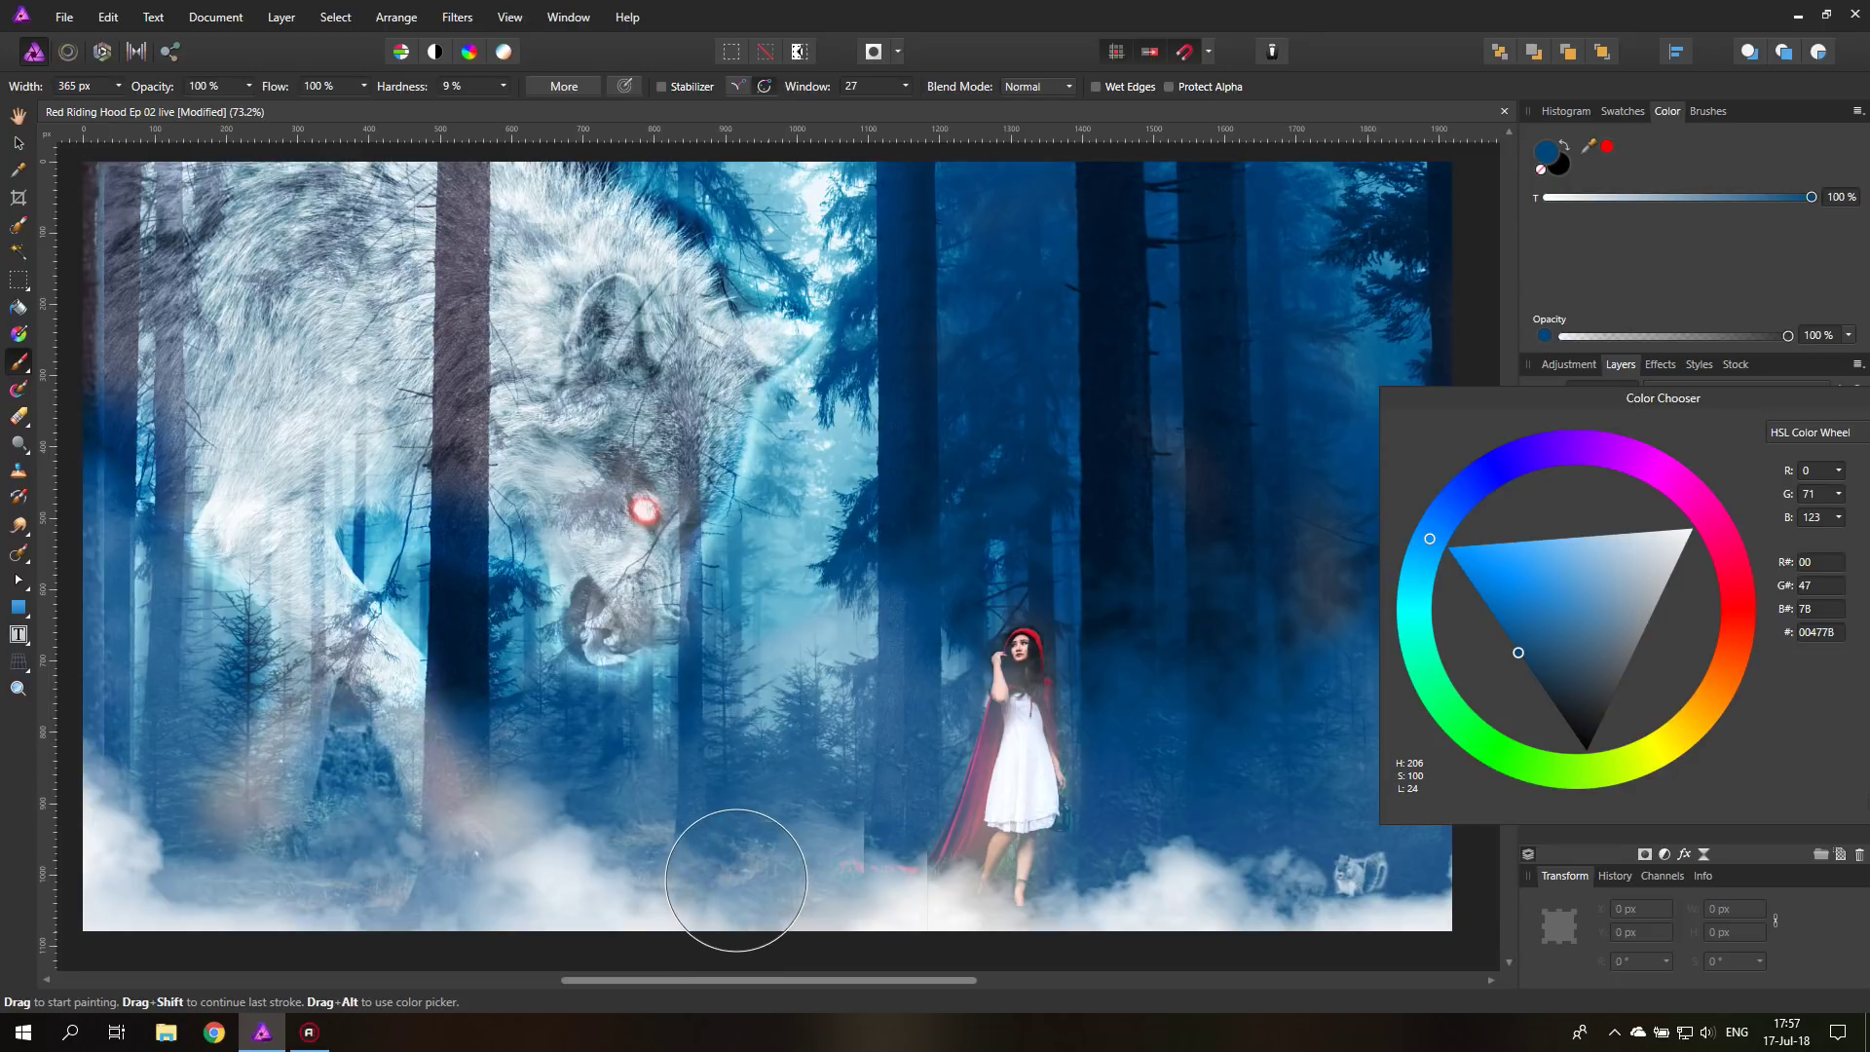
{"action": "left_click_drag", "start_coordinate": [1723, 394], "coordinate": [1438, 391]}
{"action": "left_click", "coordinate": [1657, 397]}
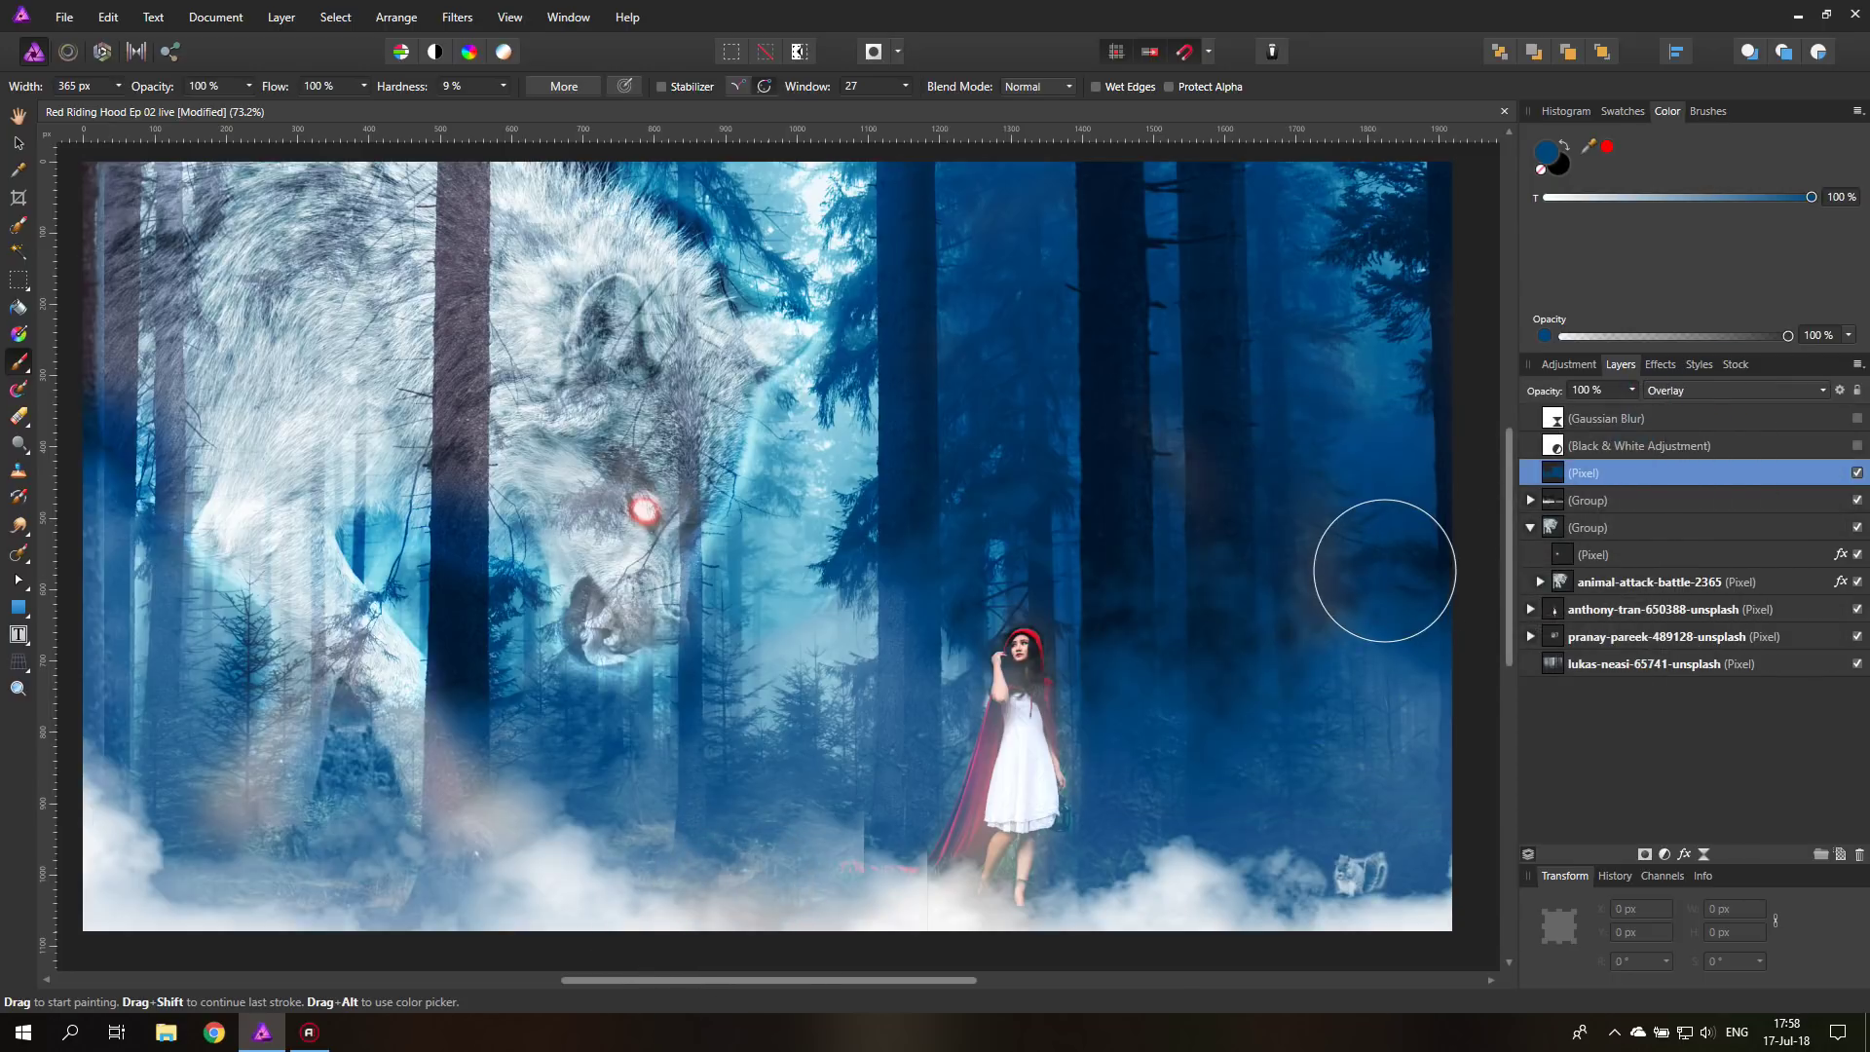
- Check the painted Overlay layer in black and white, and compare the blurred image with and without it
{"action": "left_click", "coordinate": [1856, 446]}
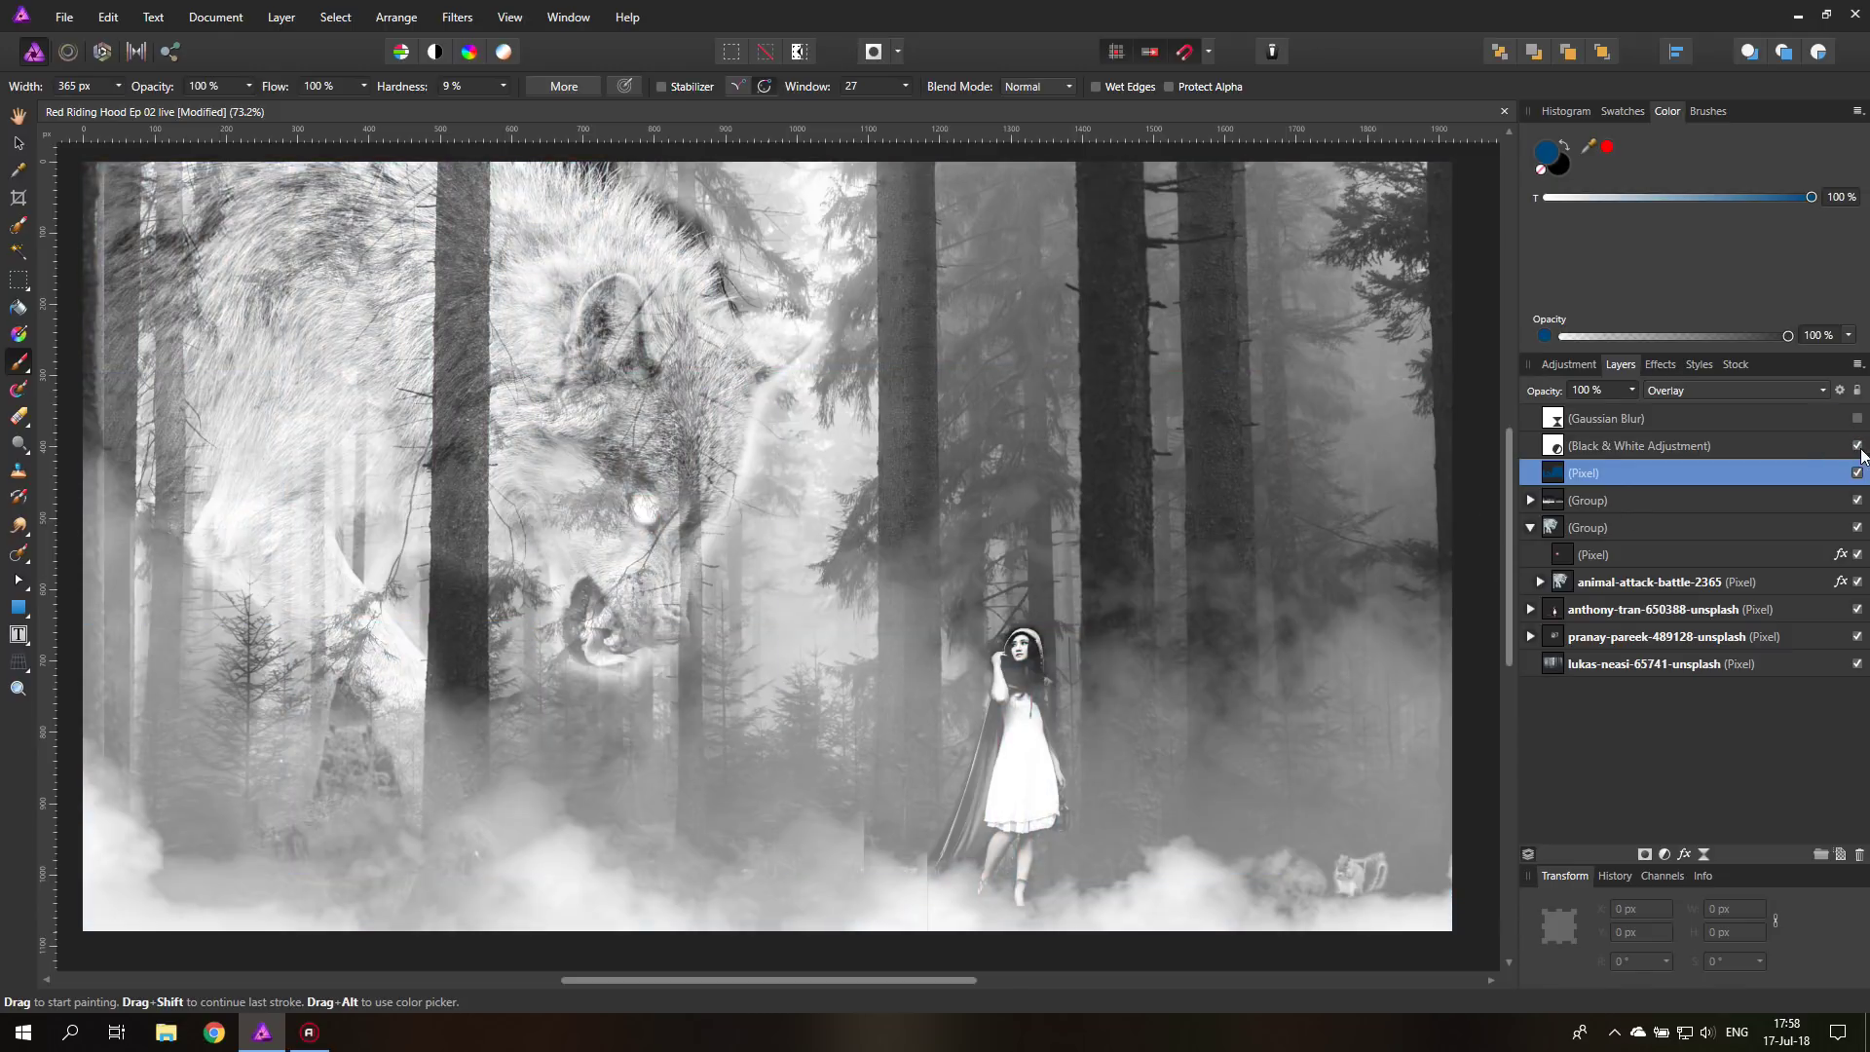
{"action": "left_click", "coordinate": [1857, 446]}
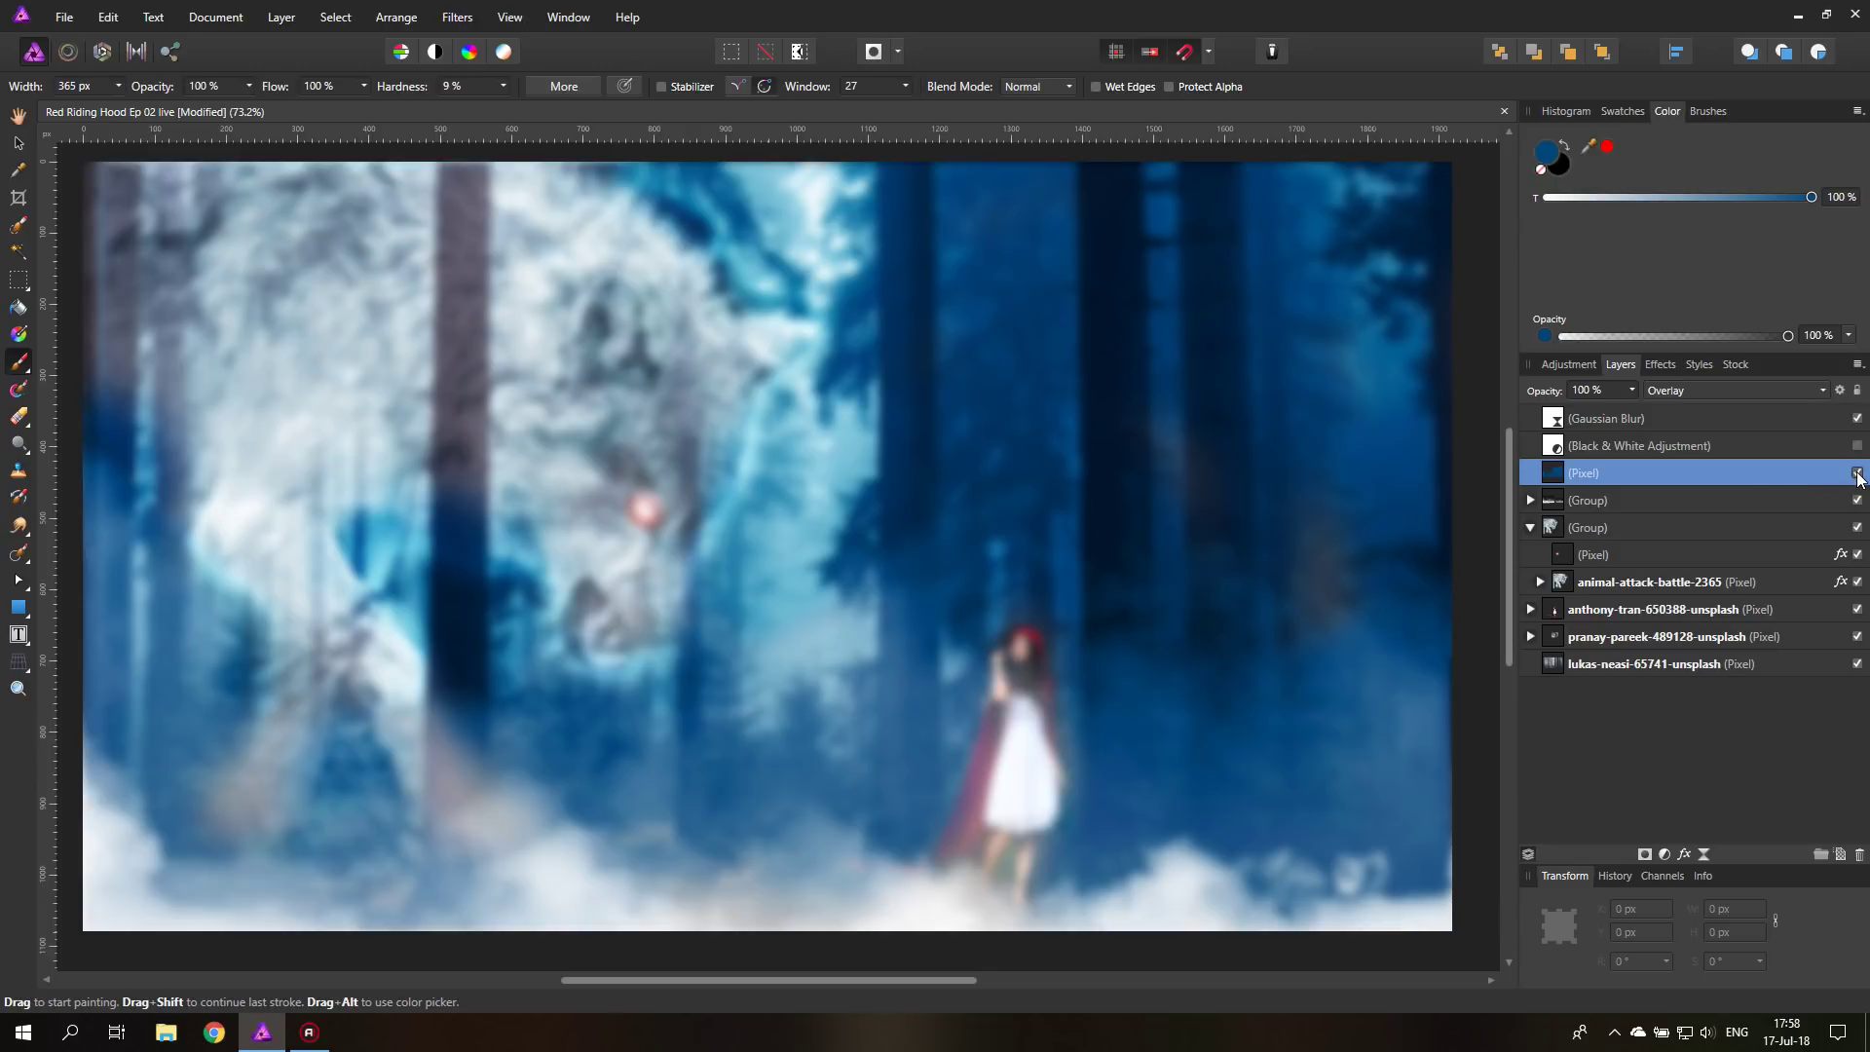
{"action": "left_click", "coordinate": [1856, 473]}
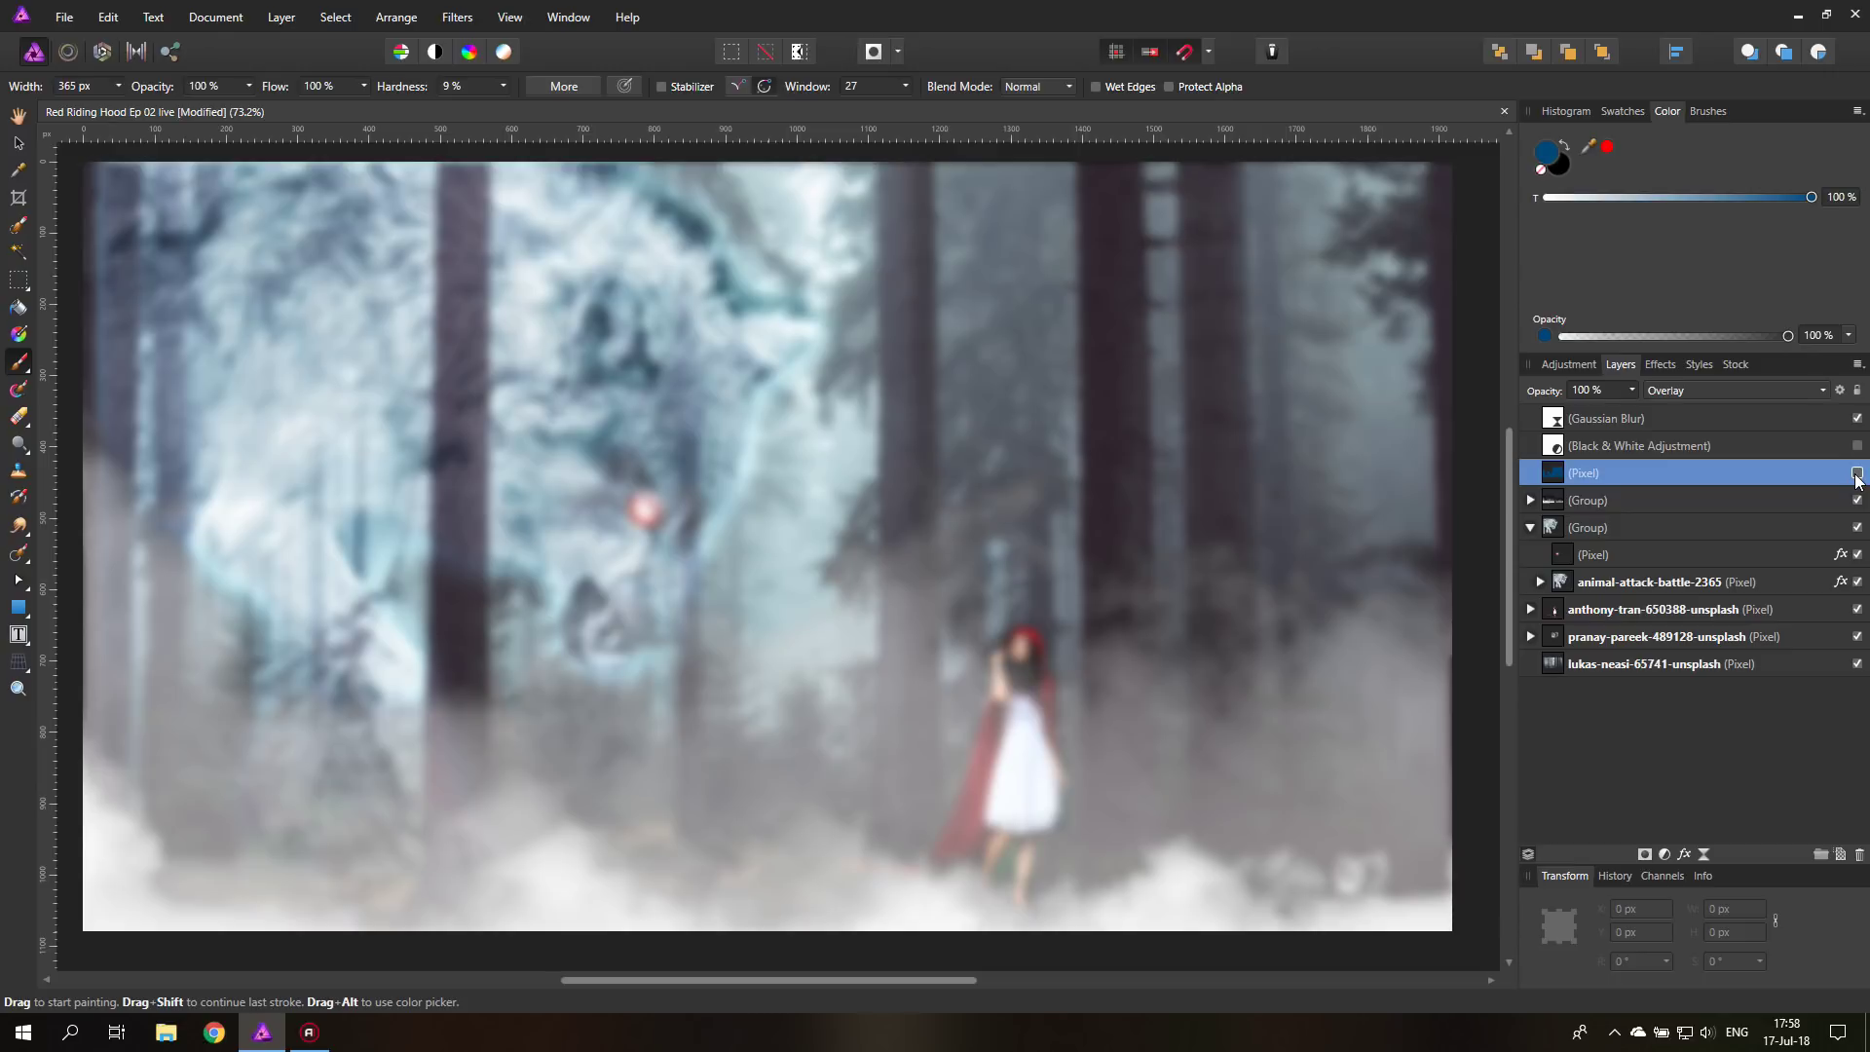
{"action": "left_click", "coordinate": [1856, 473]}
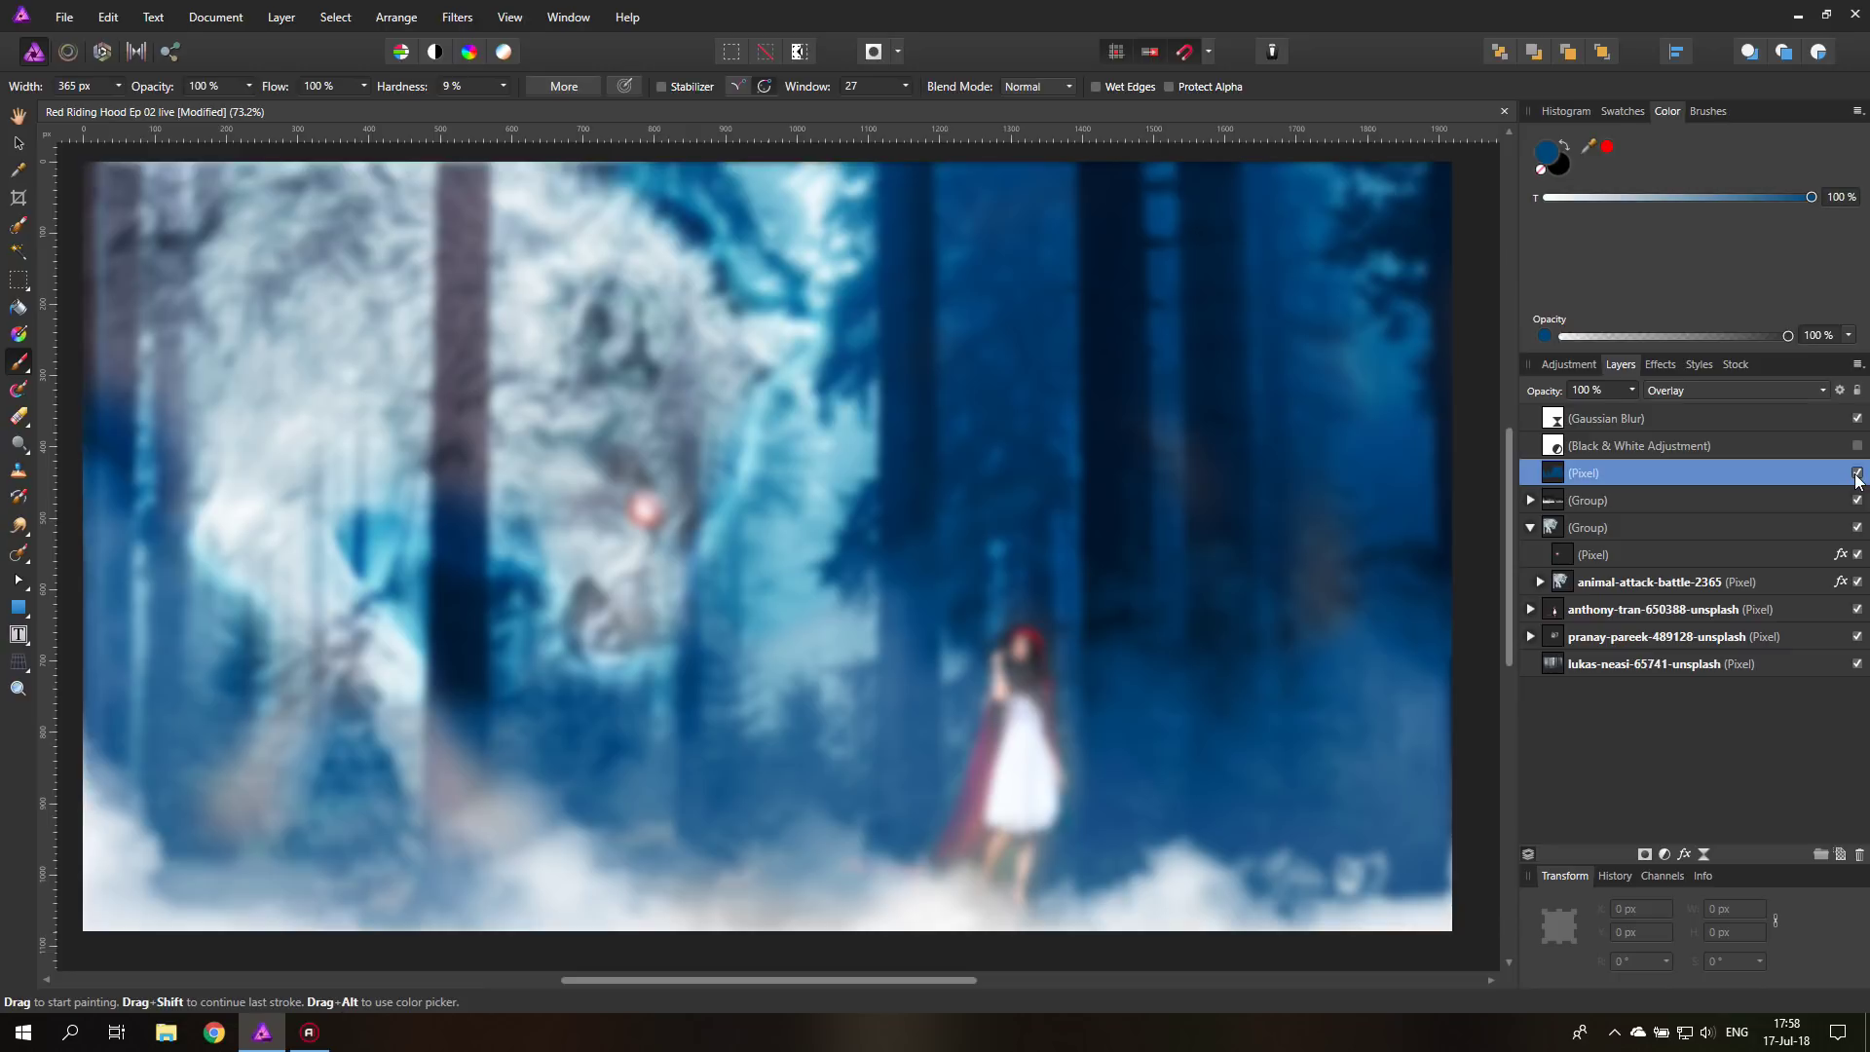
{"action": "left_click", "coordinate": [1857, 474]}
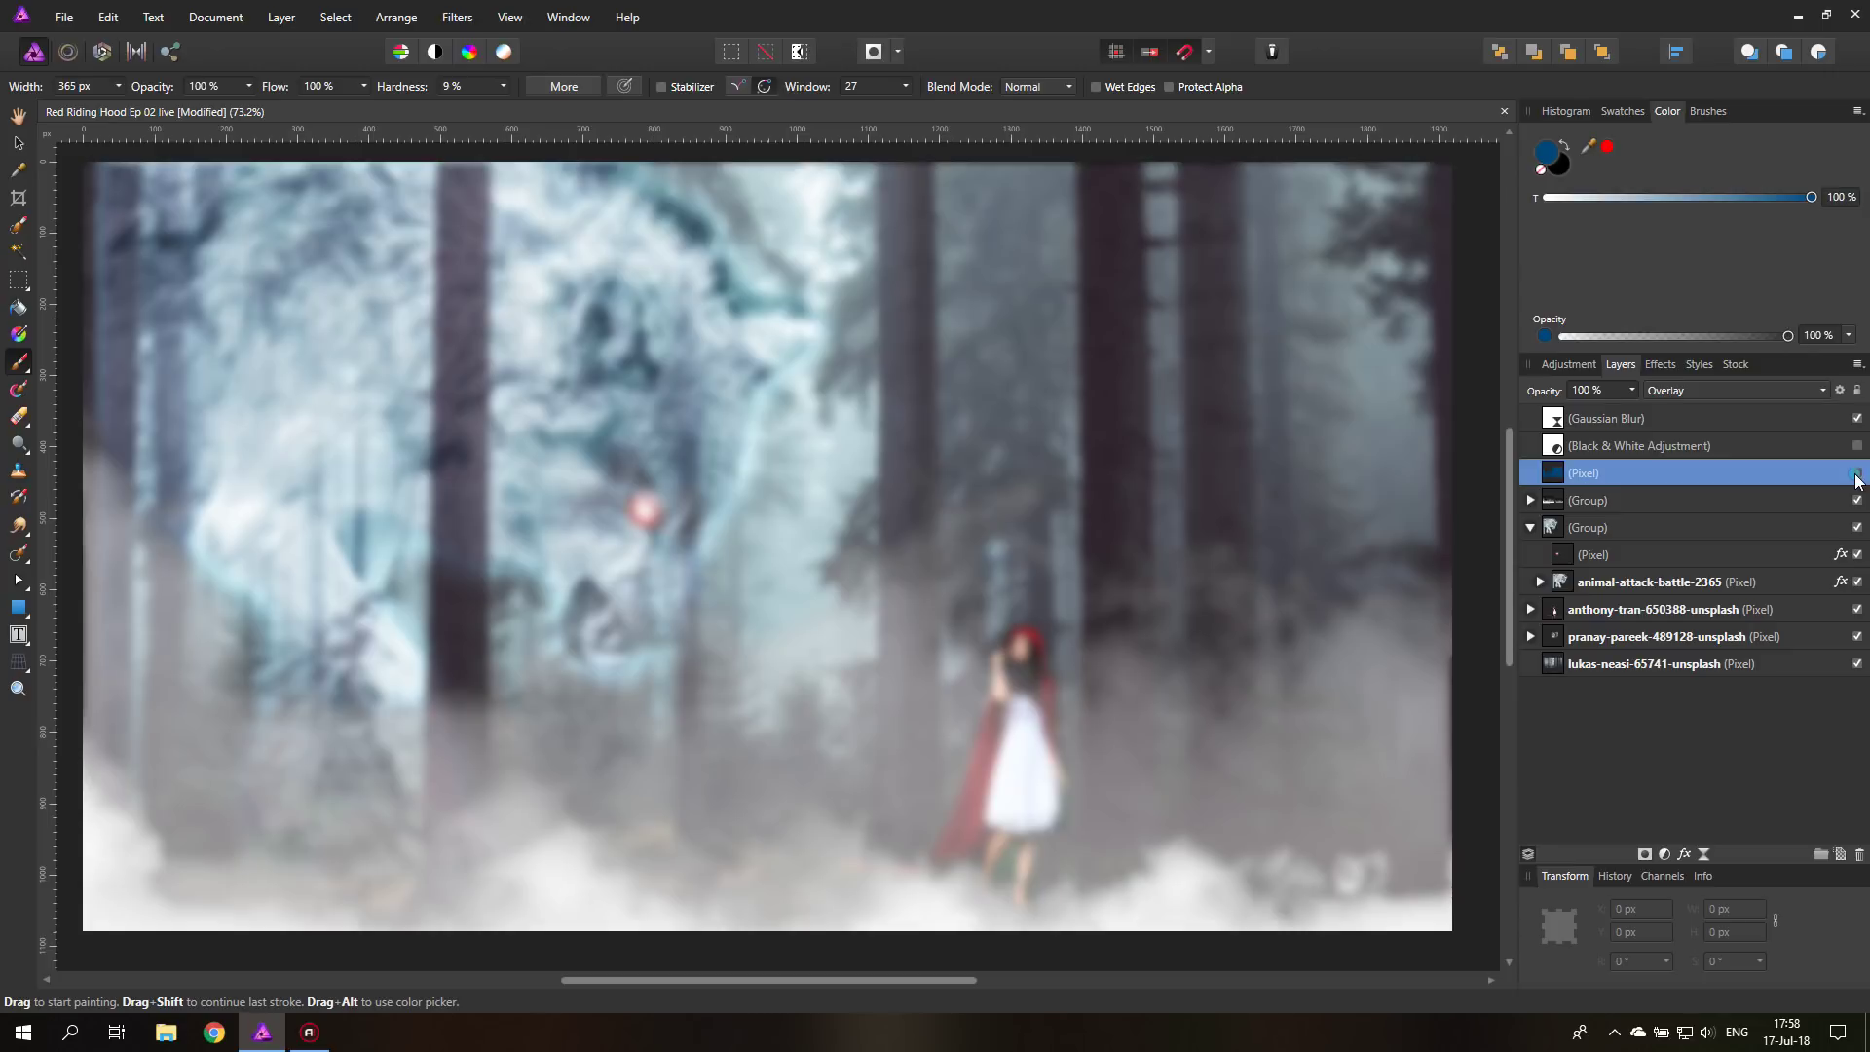
{"action": "left_click", "coordinate": [1857, 474]}
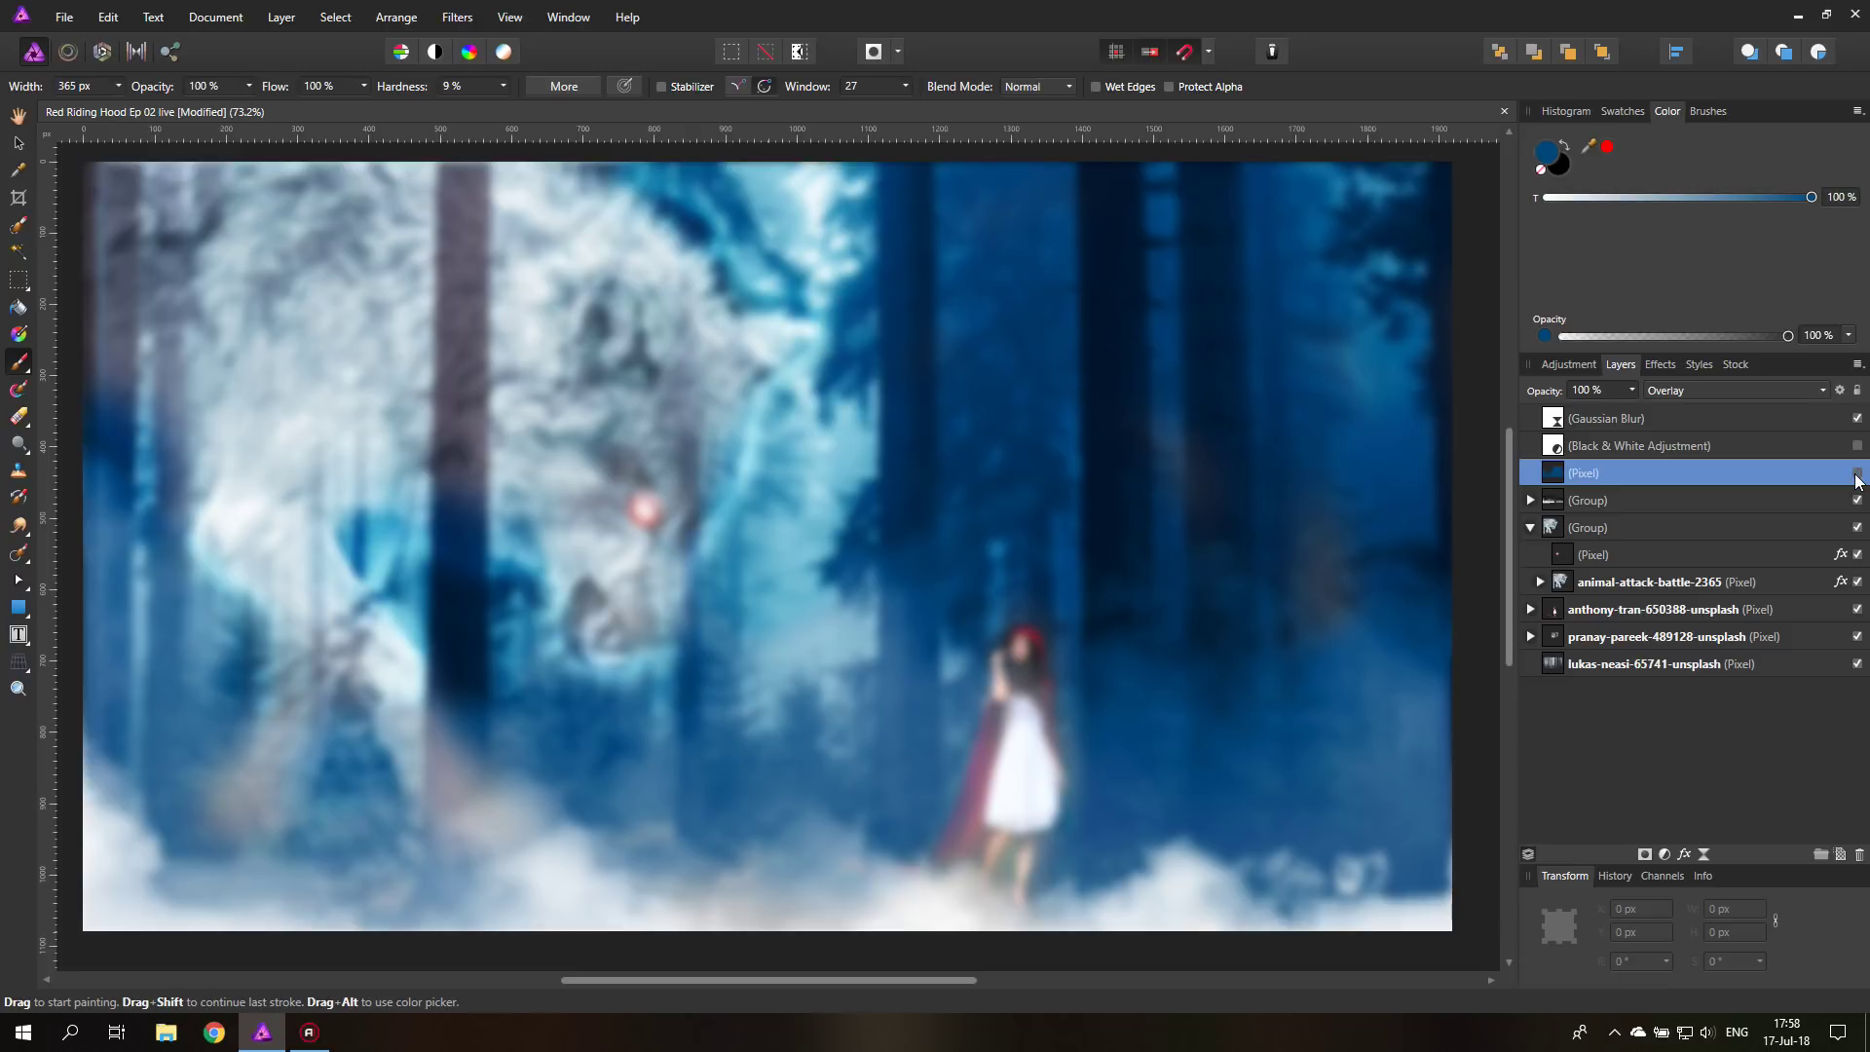
{"action": "left_click", "coordinate": [1857, 474]}
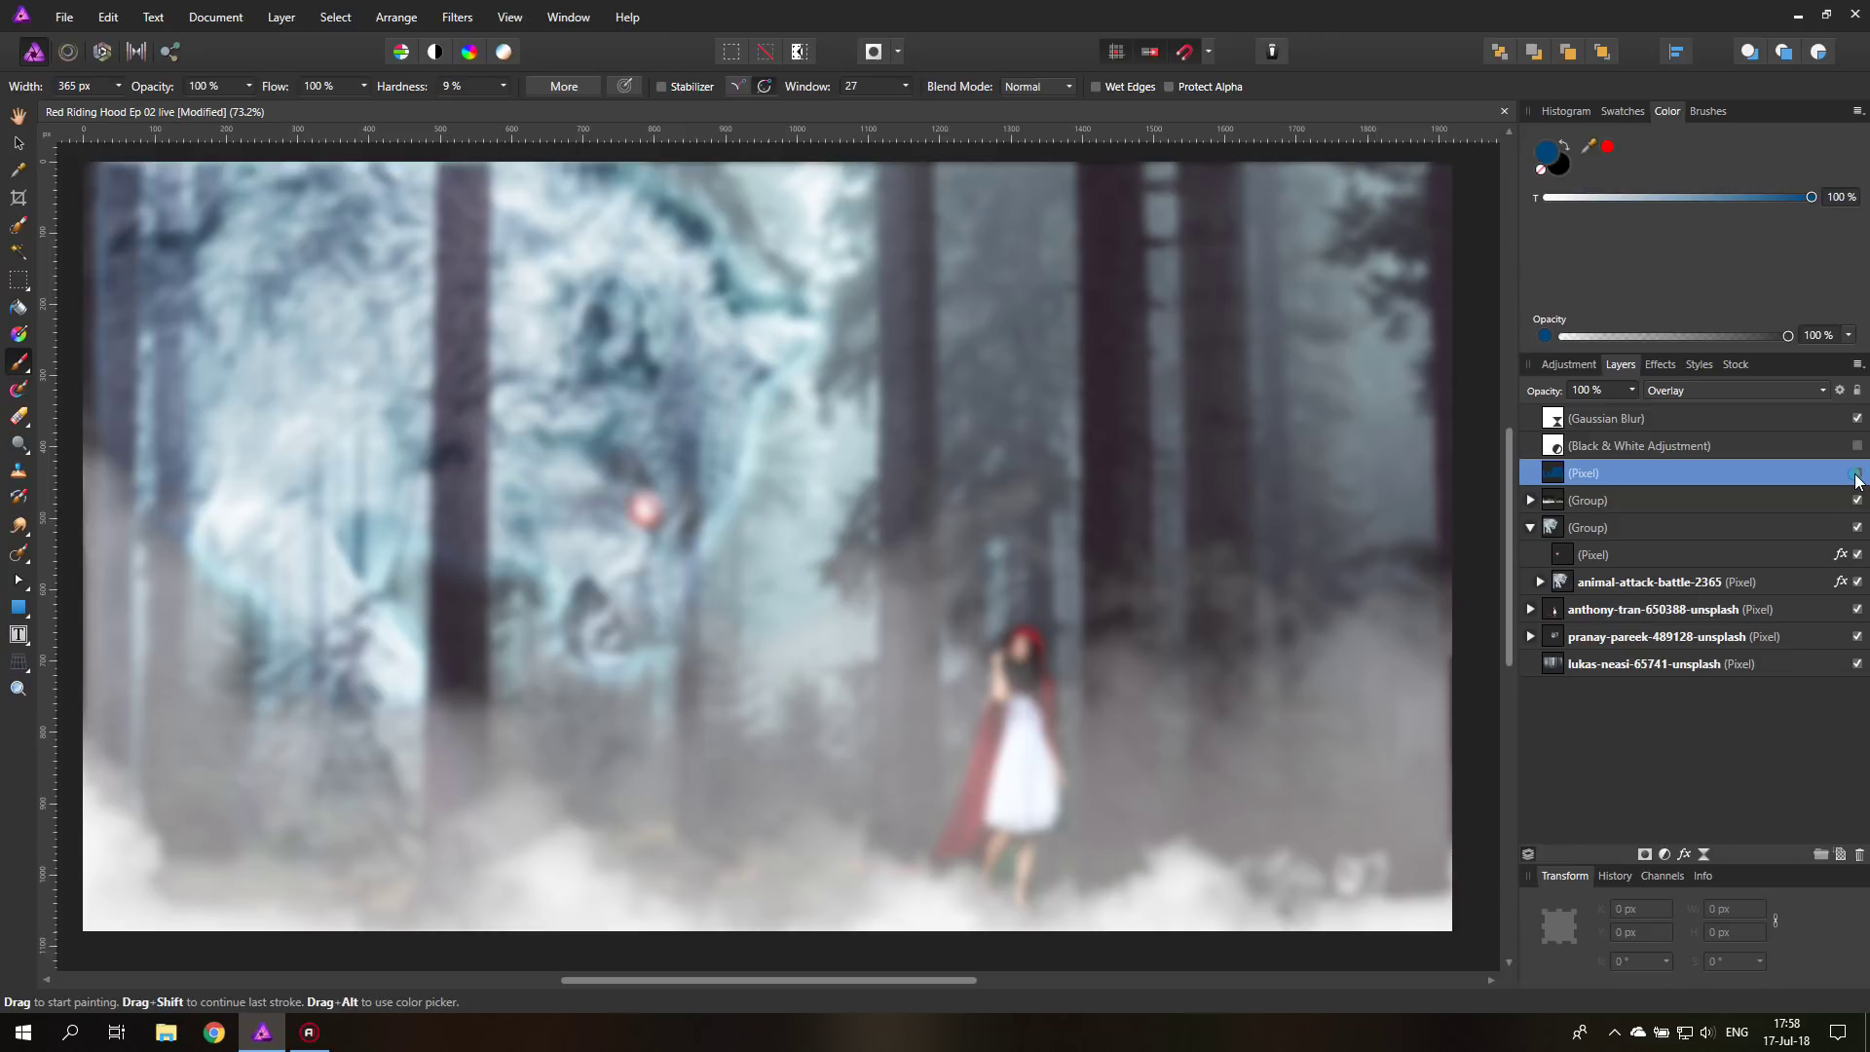
{"action": "left_click", "coordinate": [1857, 474]}
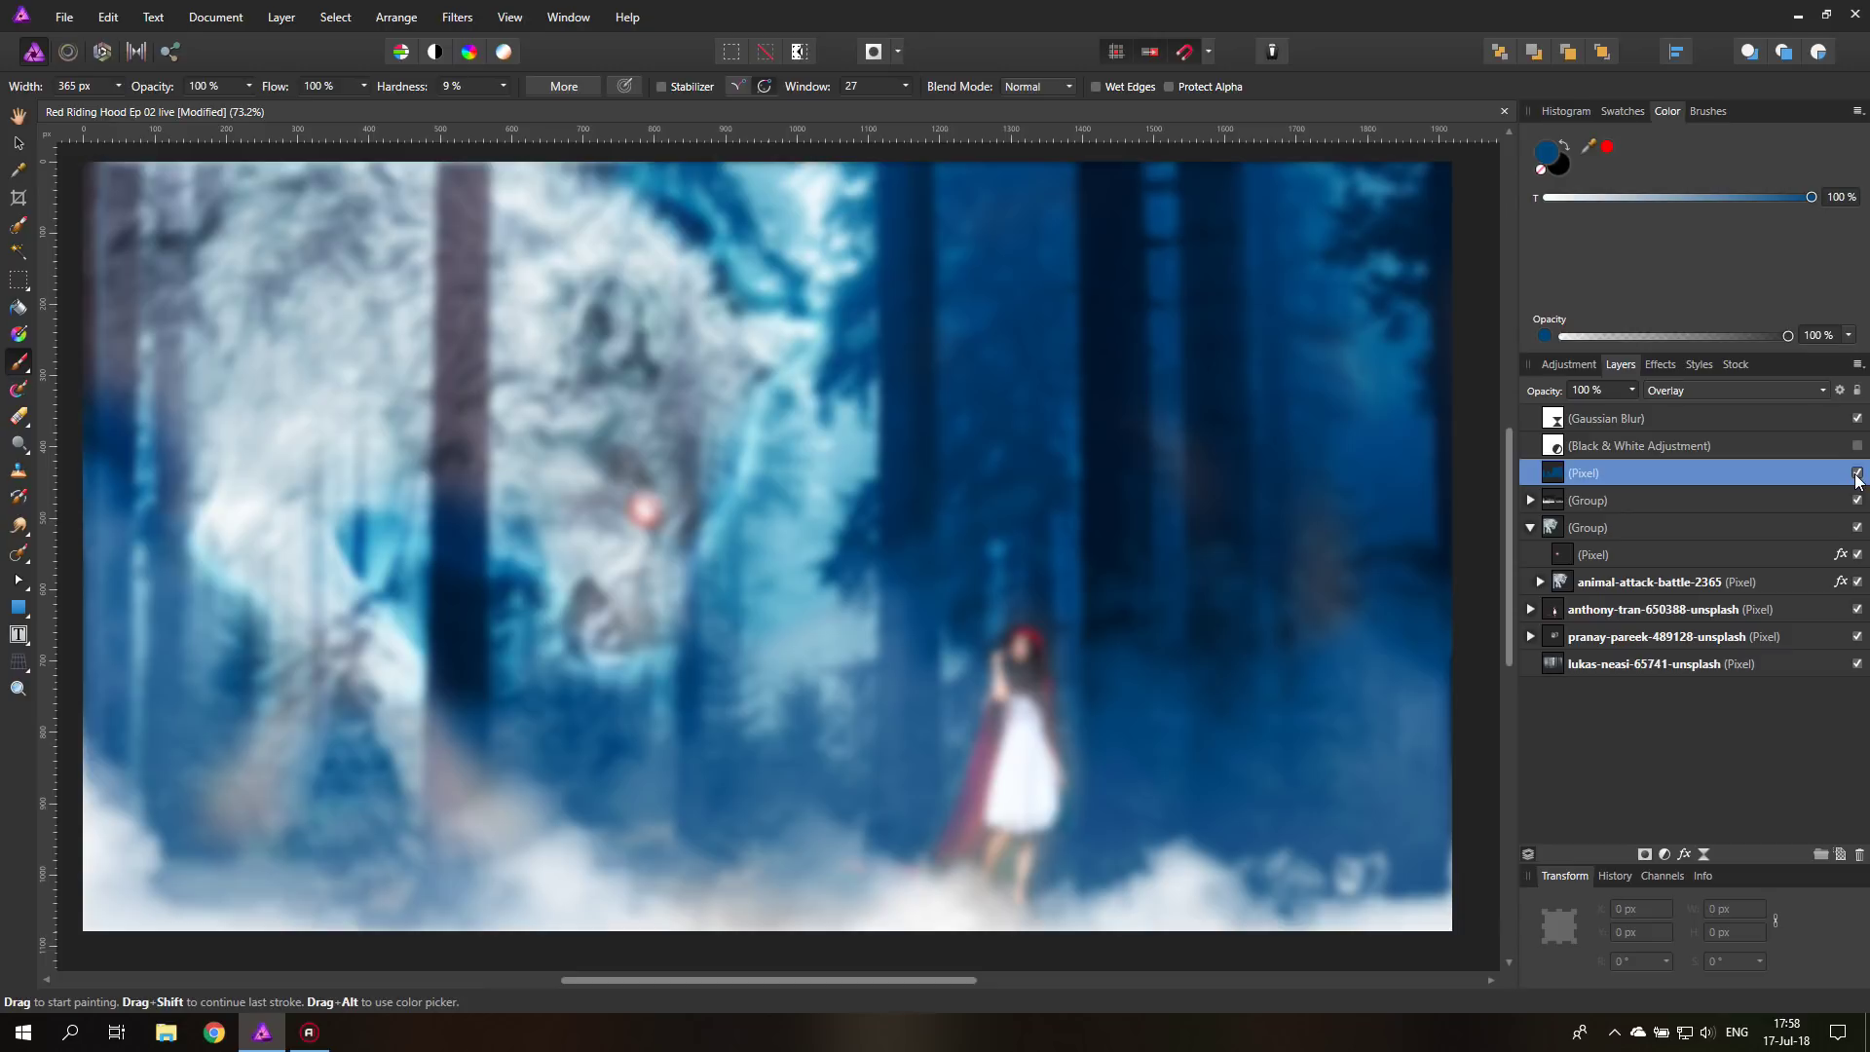
{"action": "left_click", "coordinate": [1857, 418]}
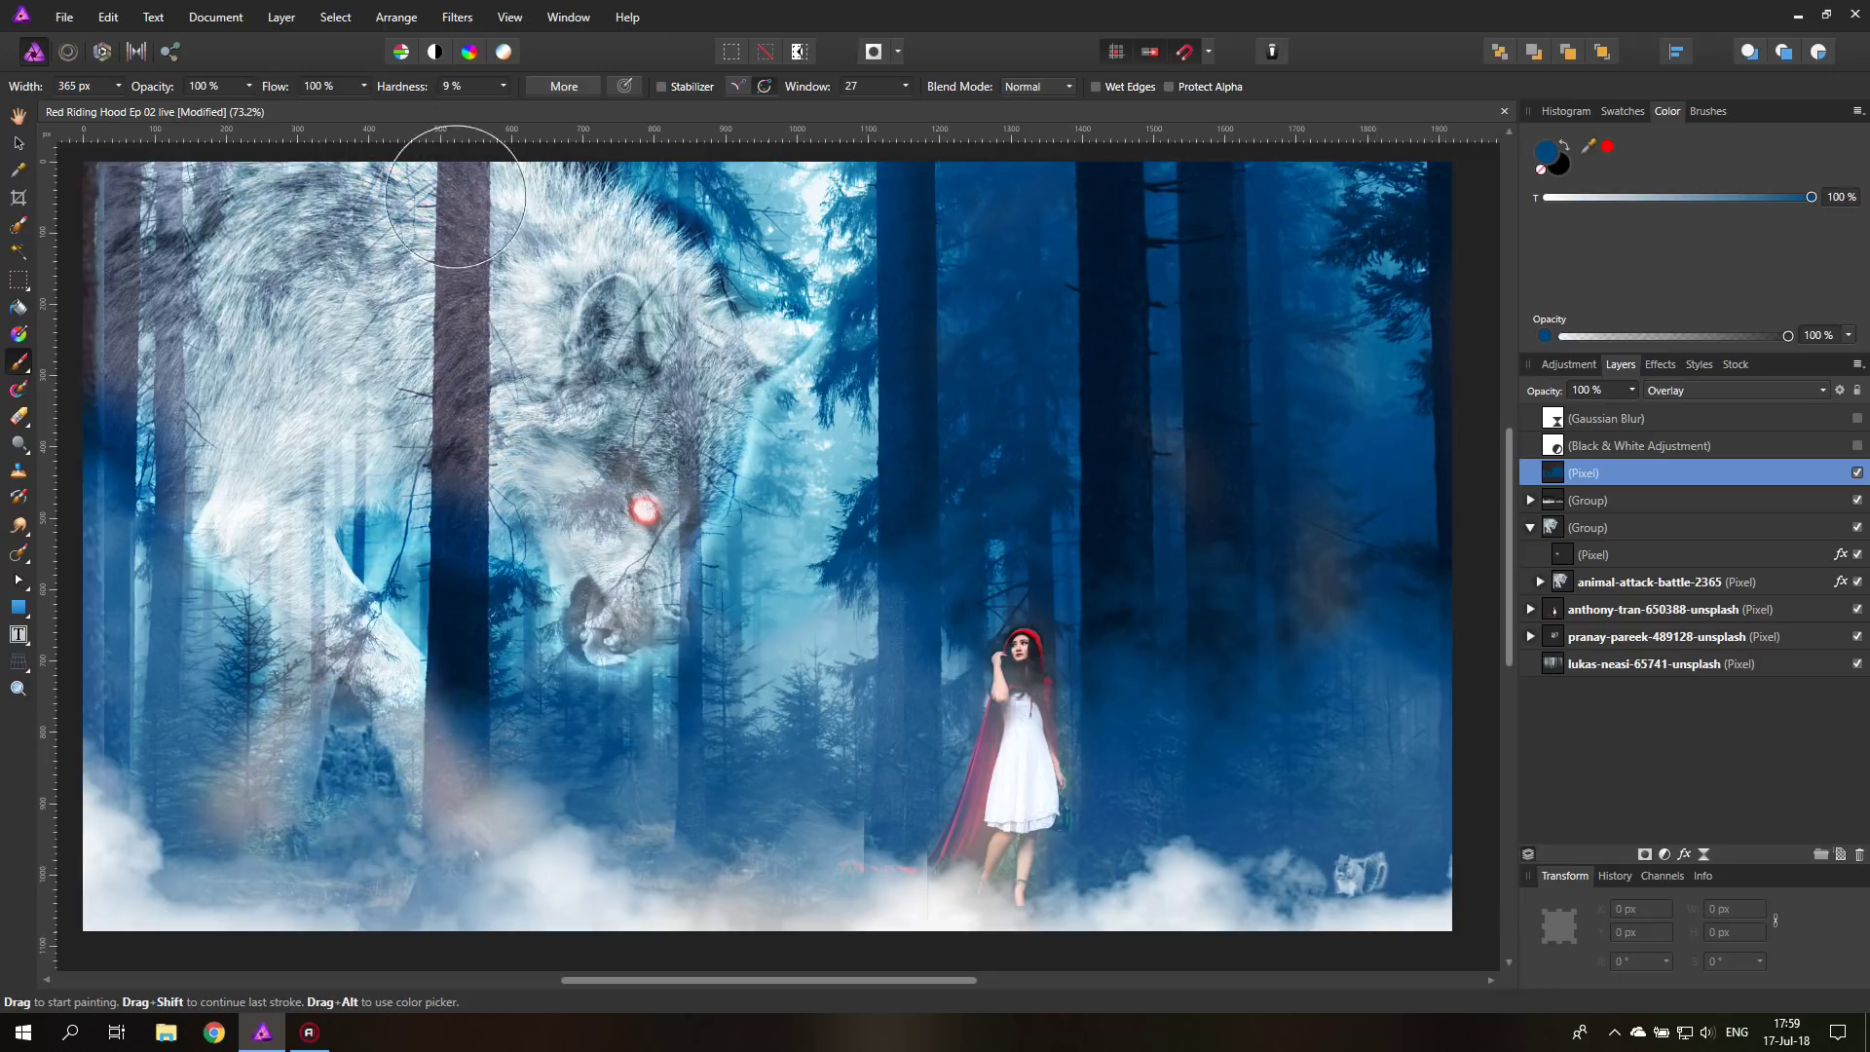
- Add a mask to the wolf group and nest it inside the group above its pixel layers
{"action": "left_click", "coordinate": [1590, 531]}
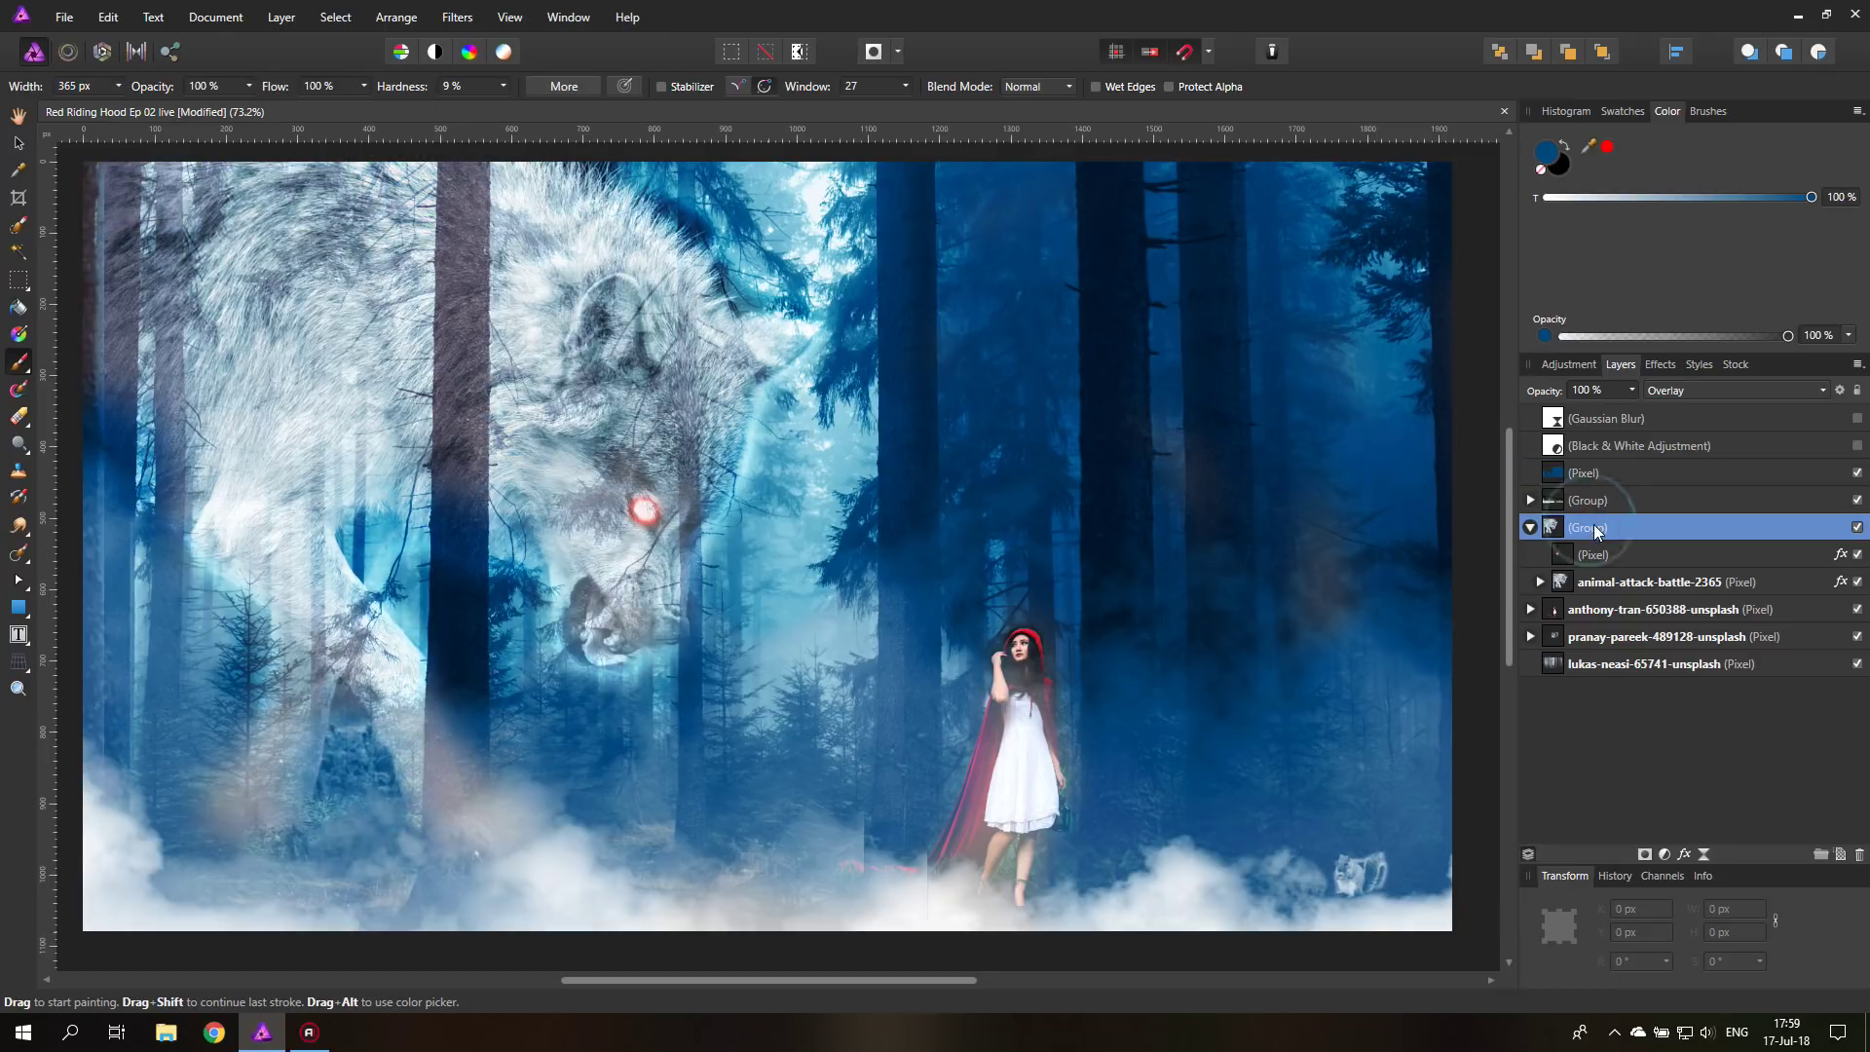
{"action": "left_click", "coordinate": [1645, 854]}
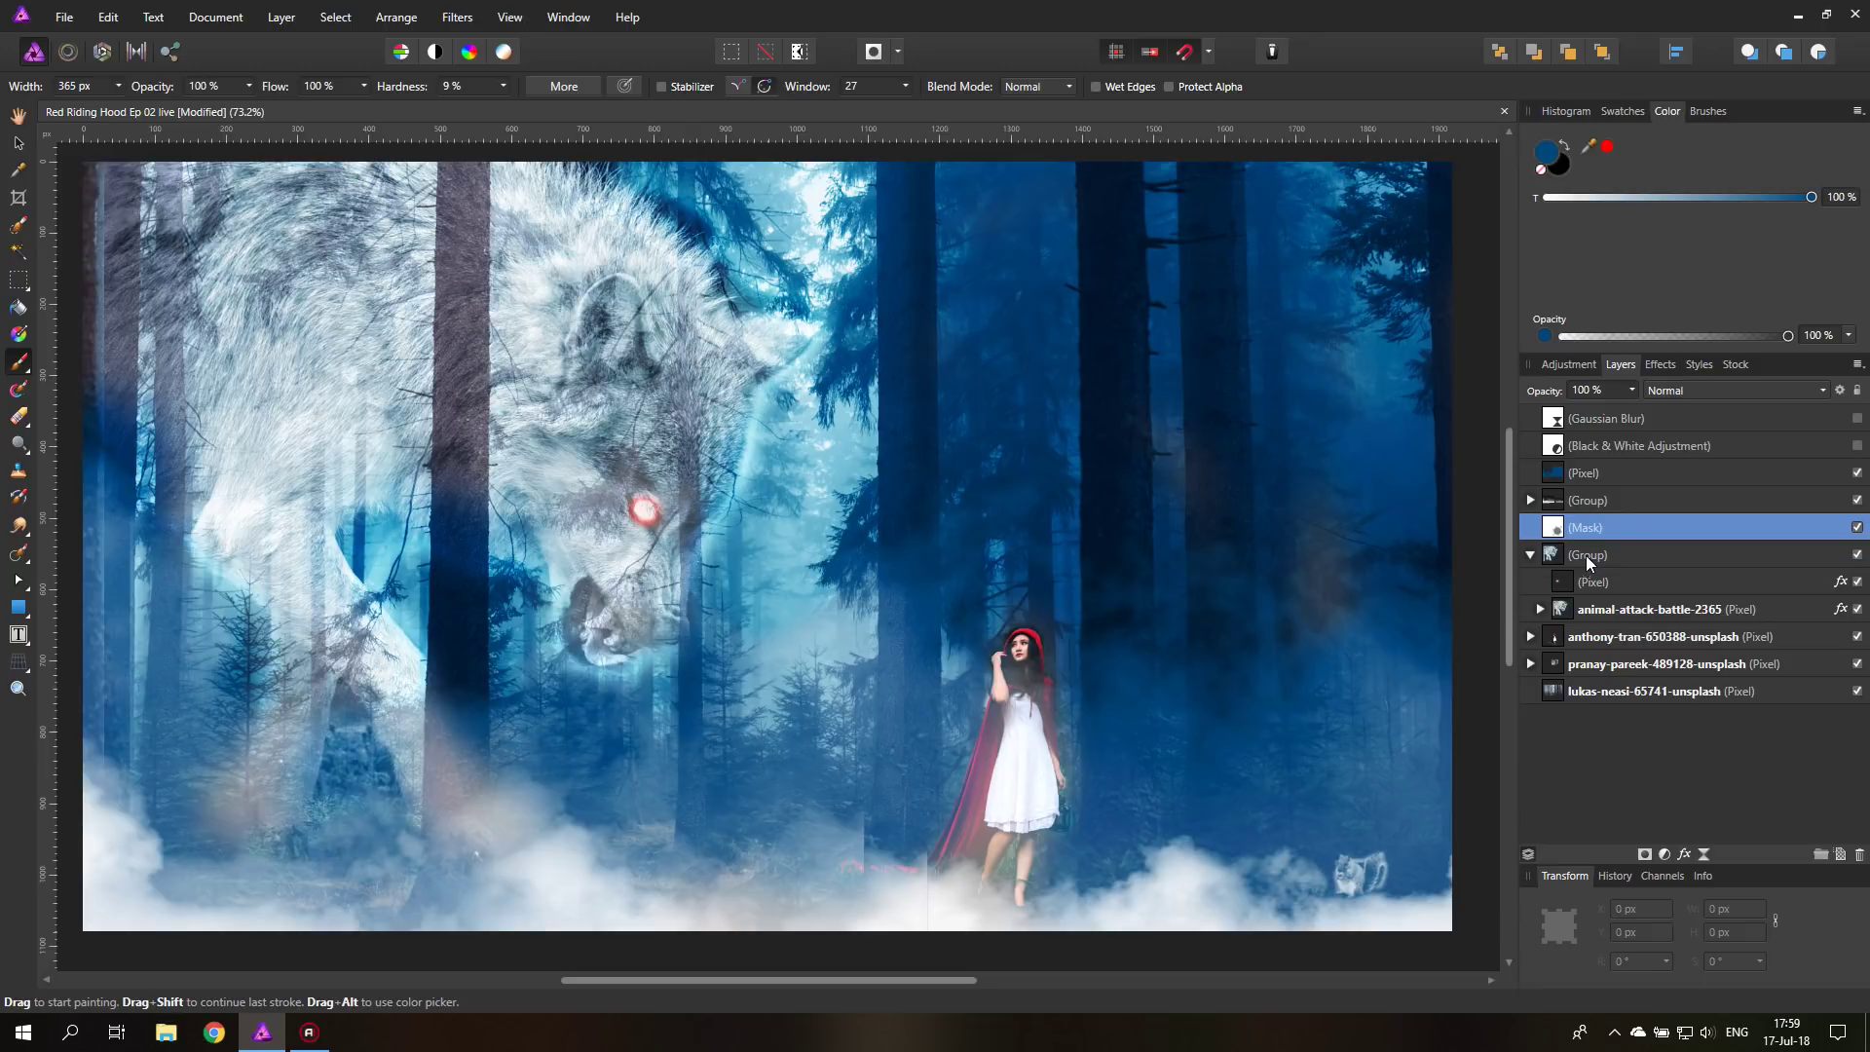
{"action": "left_click_drag", "start_coordinate": [1564, 506], "coordinate": [1606, 545]}
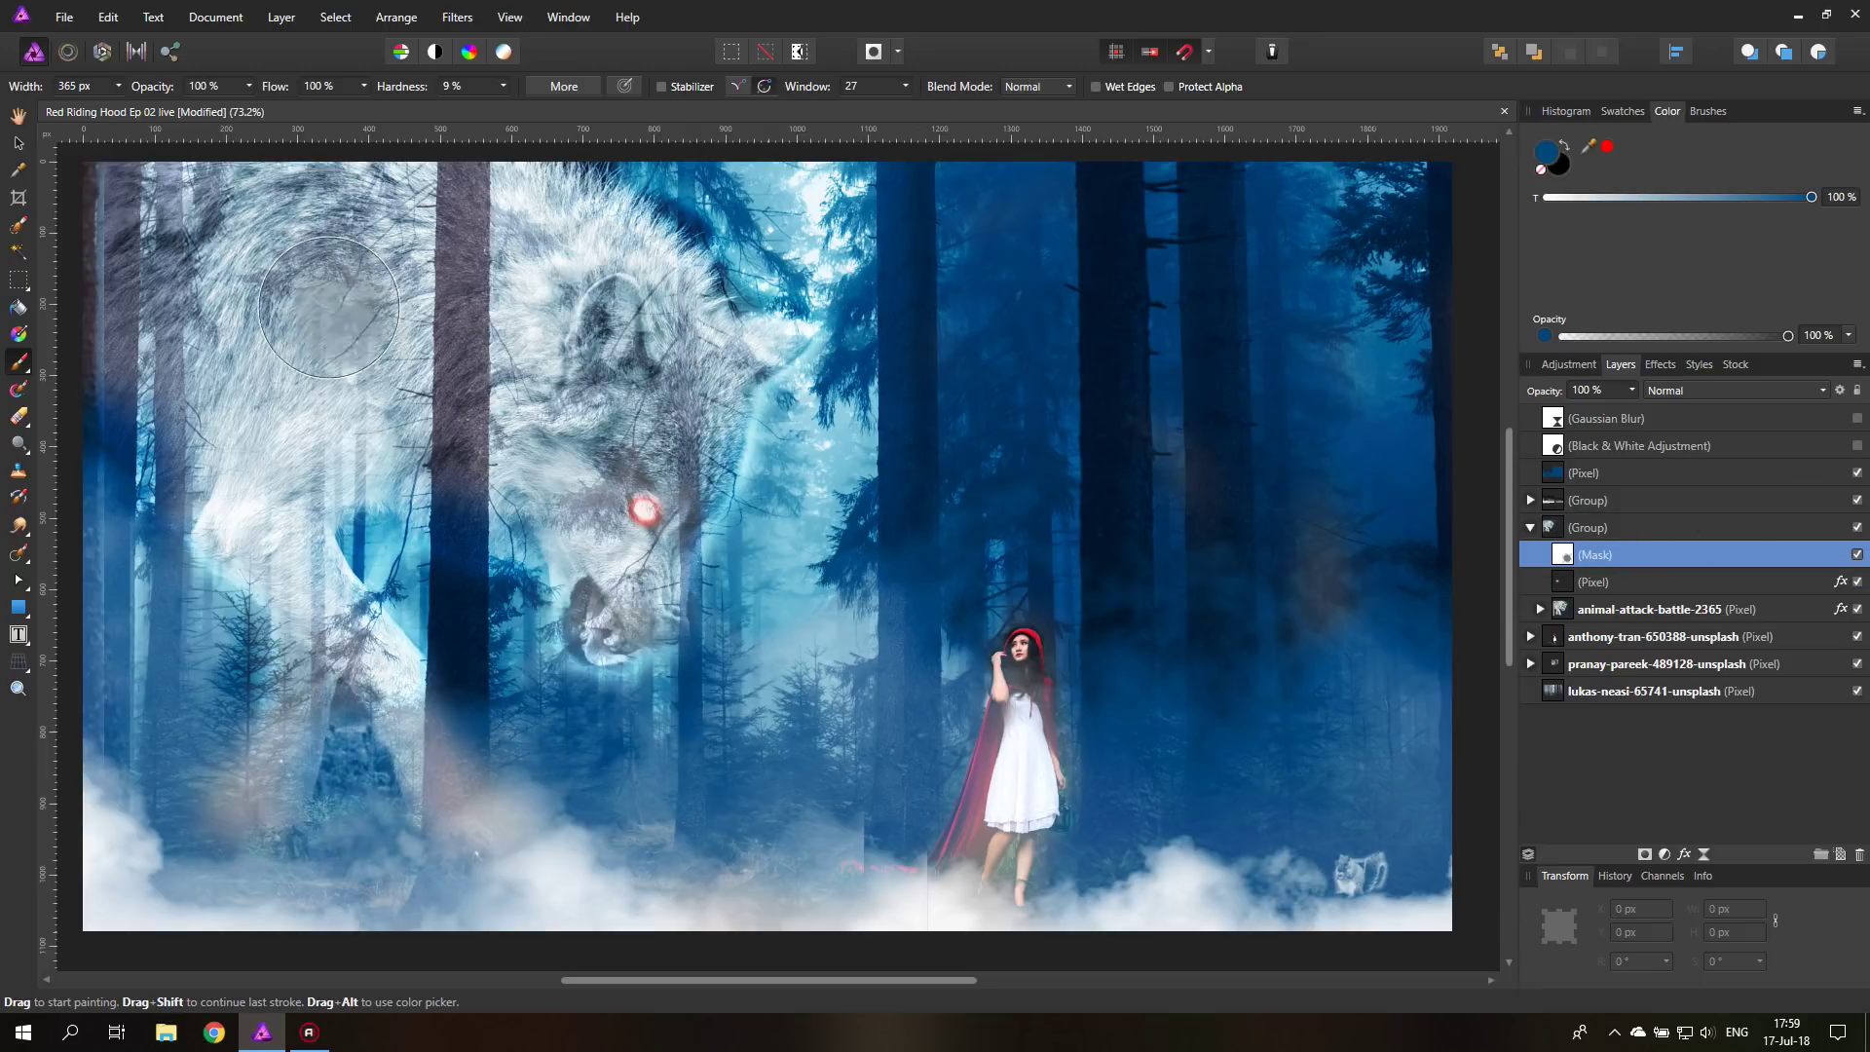
- Paint black on the mask along the large trunk crossing the wolf, using an 83 px brush at 60% hardness
{"action": "left_click", "coordinate": [1569, 149]}
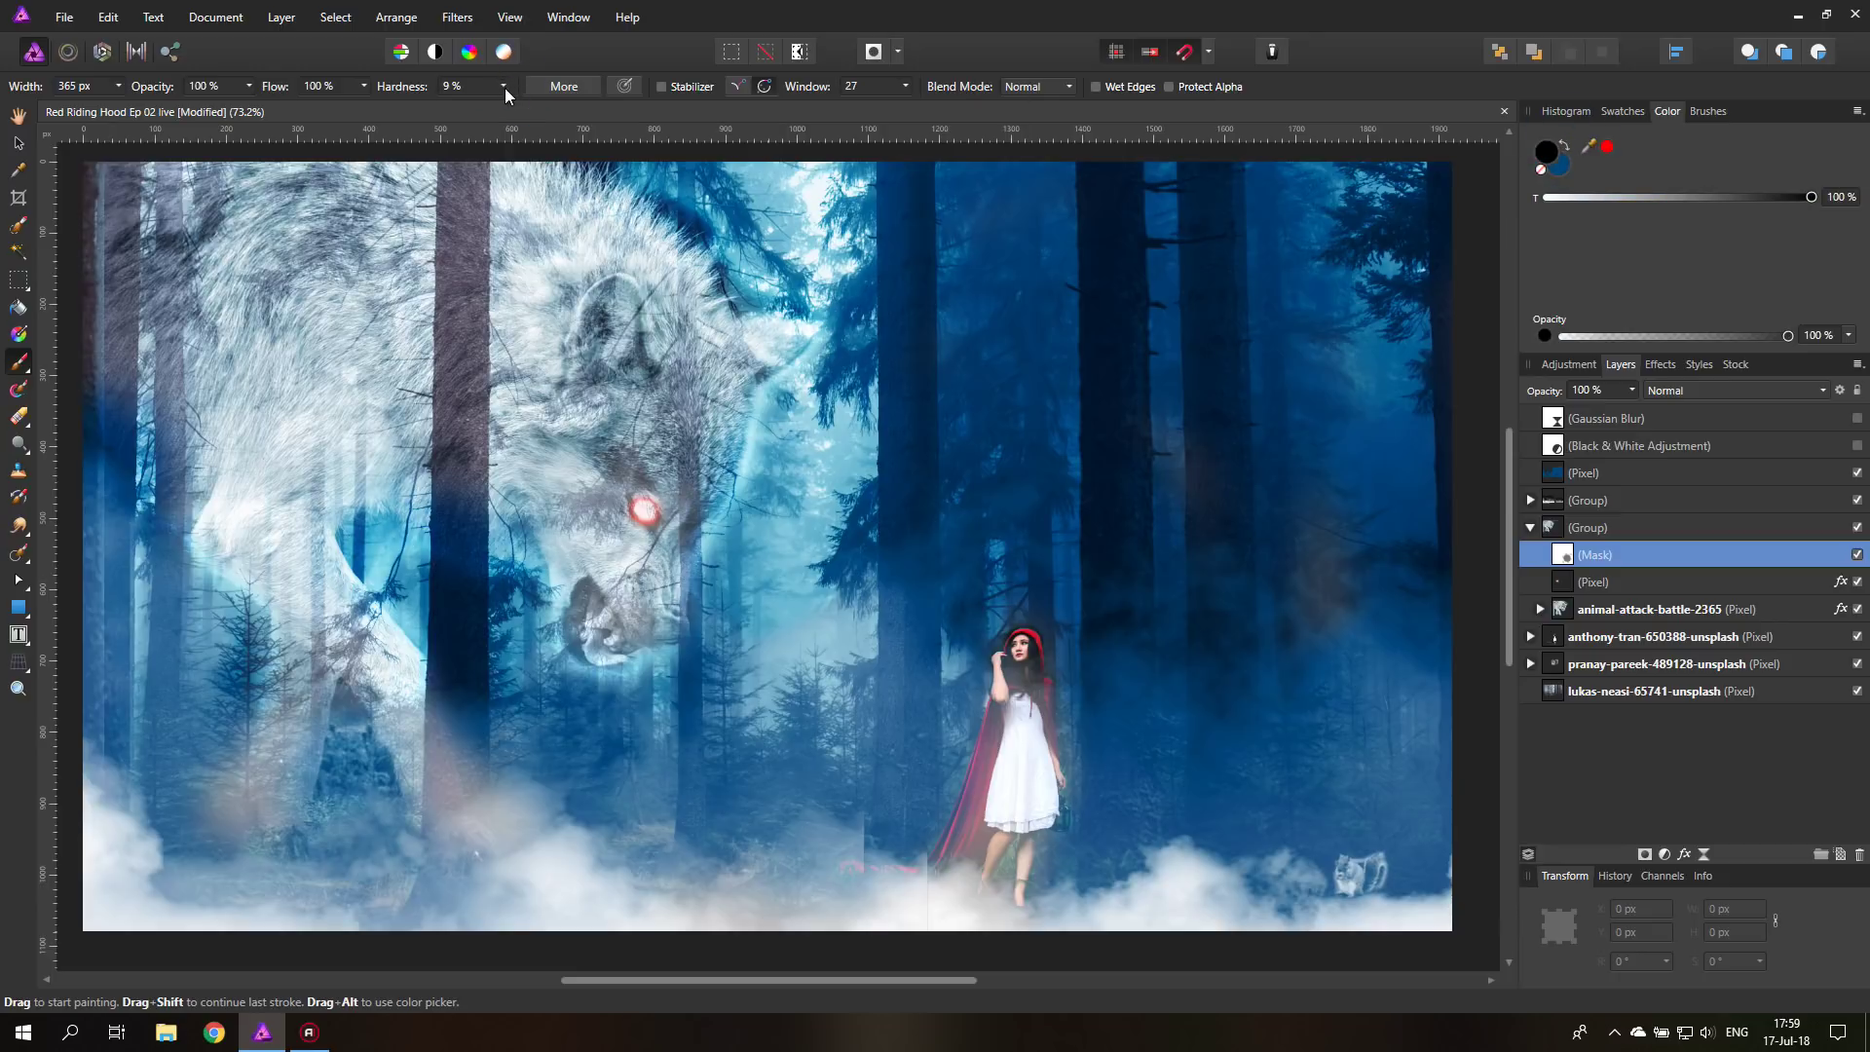
{"action": "left_click", "coordinate": [504, 86]}
{"action": "mouse_move", "coordinate": [543, 109]}
{"action": "left_mouse_down"}
{"action": "mouse_move", "coordinate": [621, 114]}
{"action": "mouse_move", "coordinate": [574, 114]}
{"action": "left_mouse_up"}
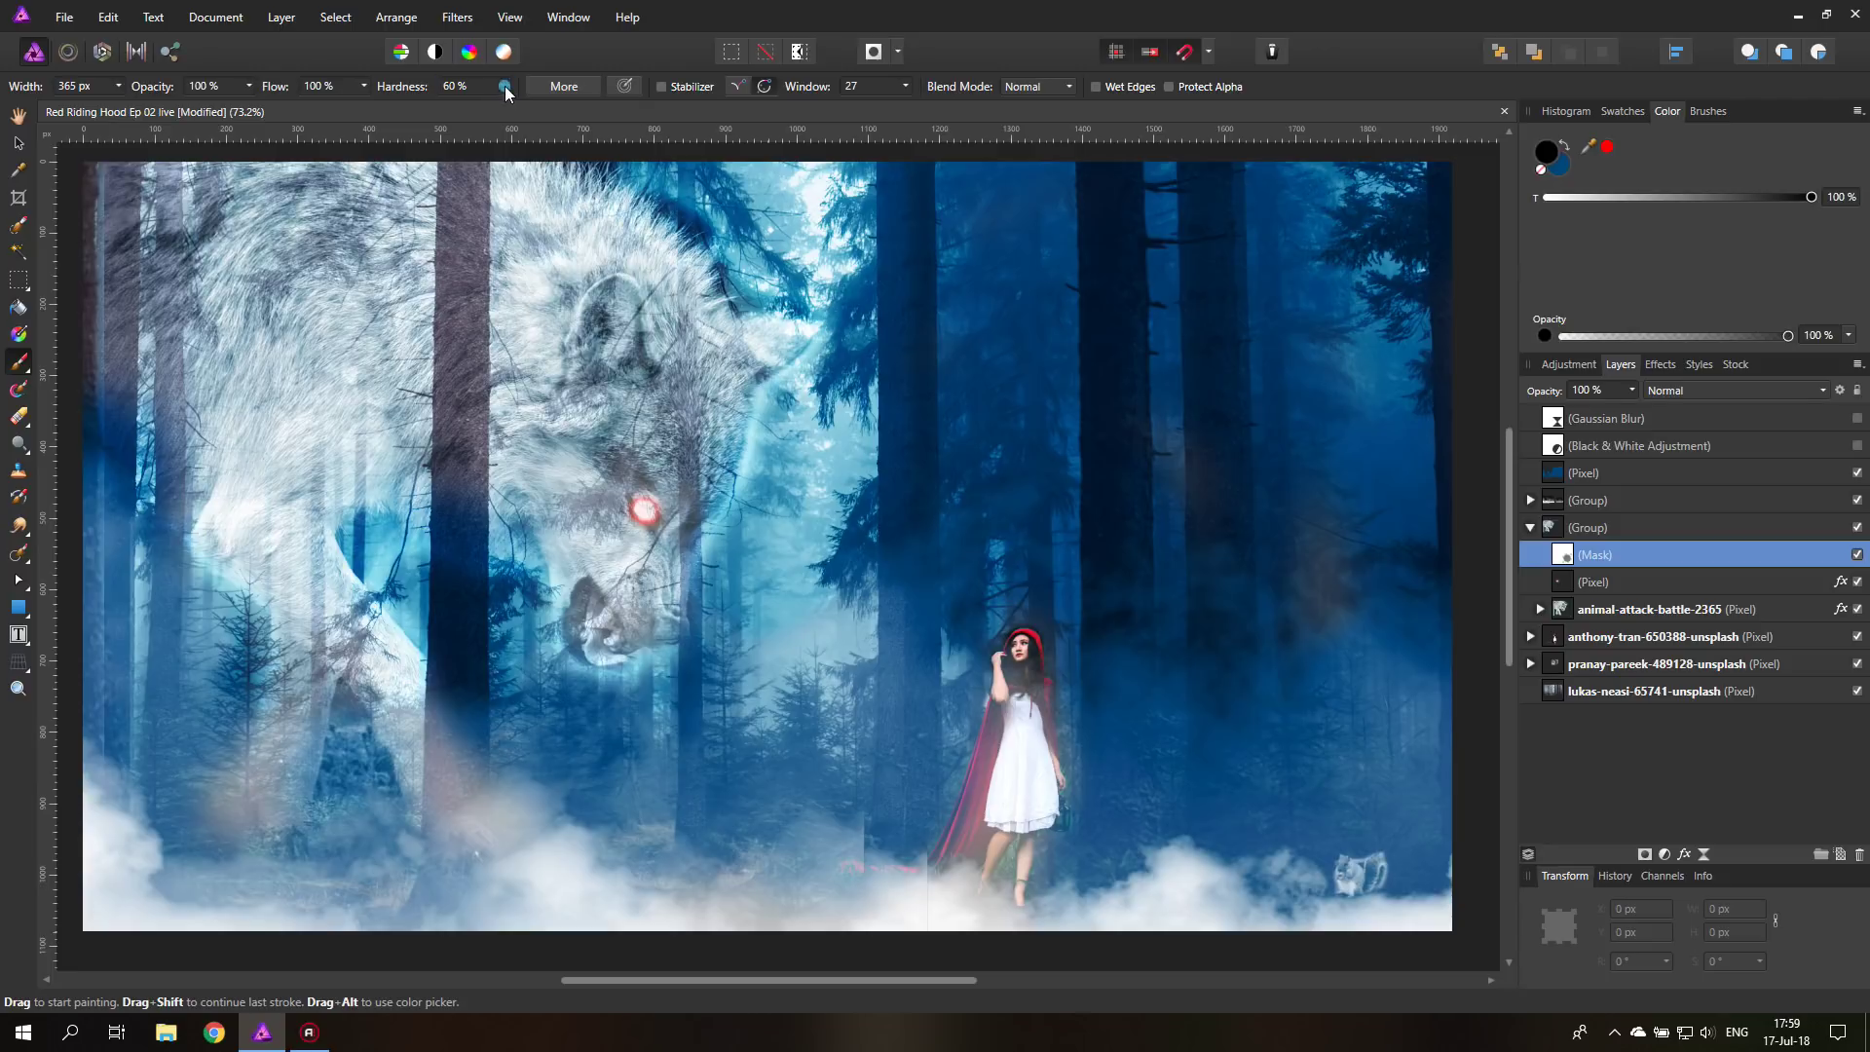
{"action": "left_click", "coordinate": [121, 88]}
{"action": "left_click", "coordinate": [65, 107]}
{"action": "left_click", "coordinate": [123, 88]}
{"action": "left_click", "coordinate": [118, 87]}
{"action": "left_click_drag", "start_coordinate": [130, 107], "coordinate": [148, 109]}
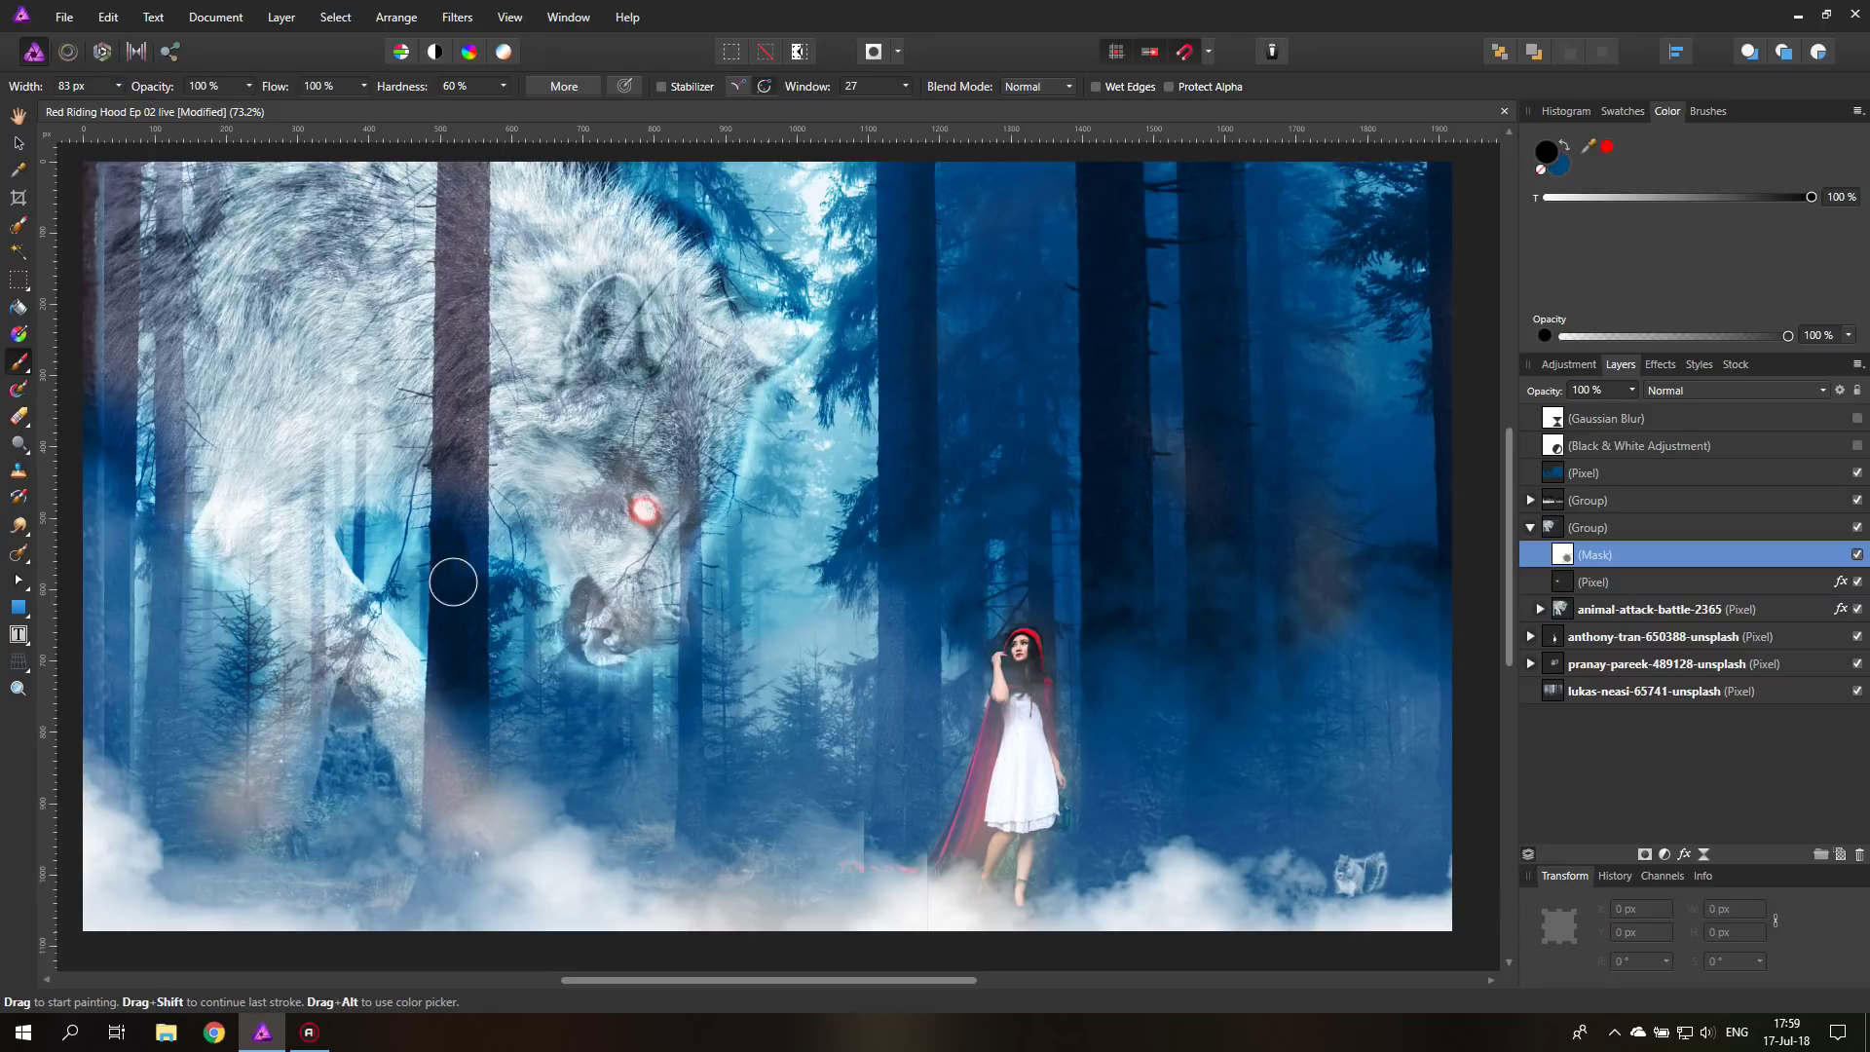
{"action": "mouse_move", "coordinate": [451, 597]}
{"action": "left_mouse_down"}
{"action": "mouse_move", "coordinate": [456, 444]}
{"action": "mouse_move", "coordinate": [469, 518]}
{"action": "mouse_move", "coordinate": [453, 571]}
{"action": "mouse_move", "coordinate": [456, 166]}
{"action": "mouse_move", "coordinate": [455, 254]}
{"action": "left_mouse_up"}
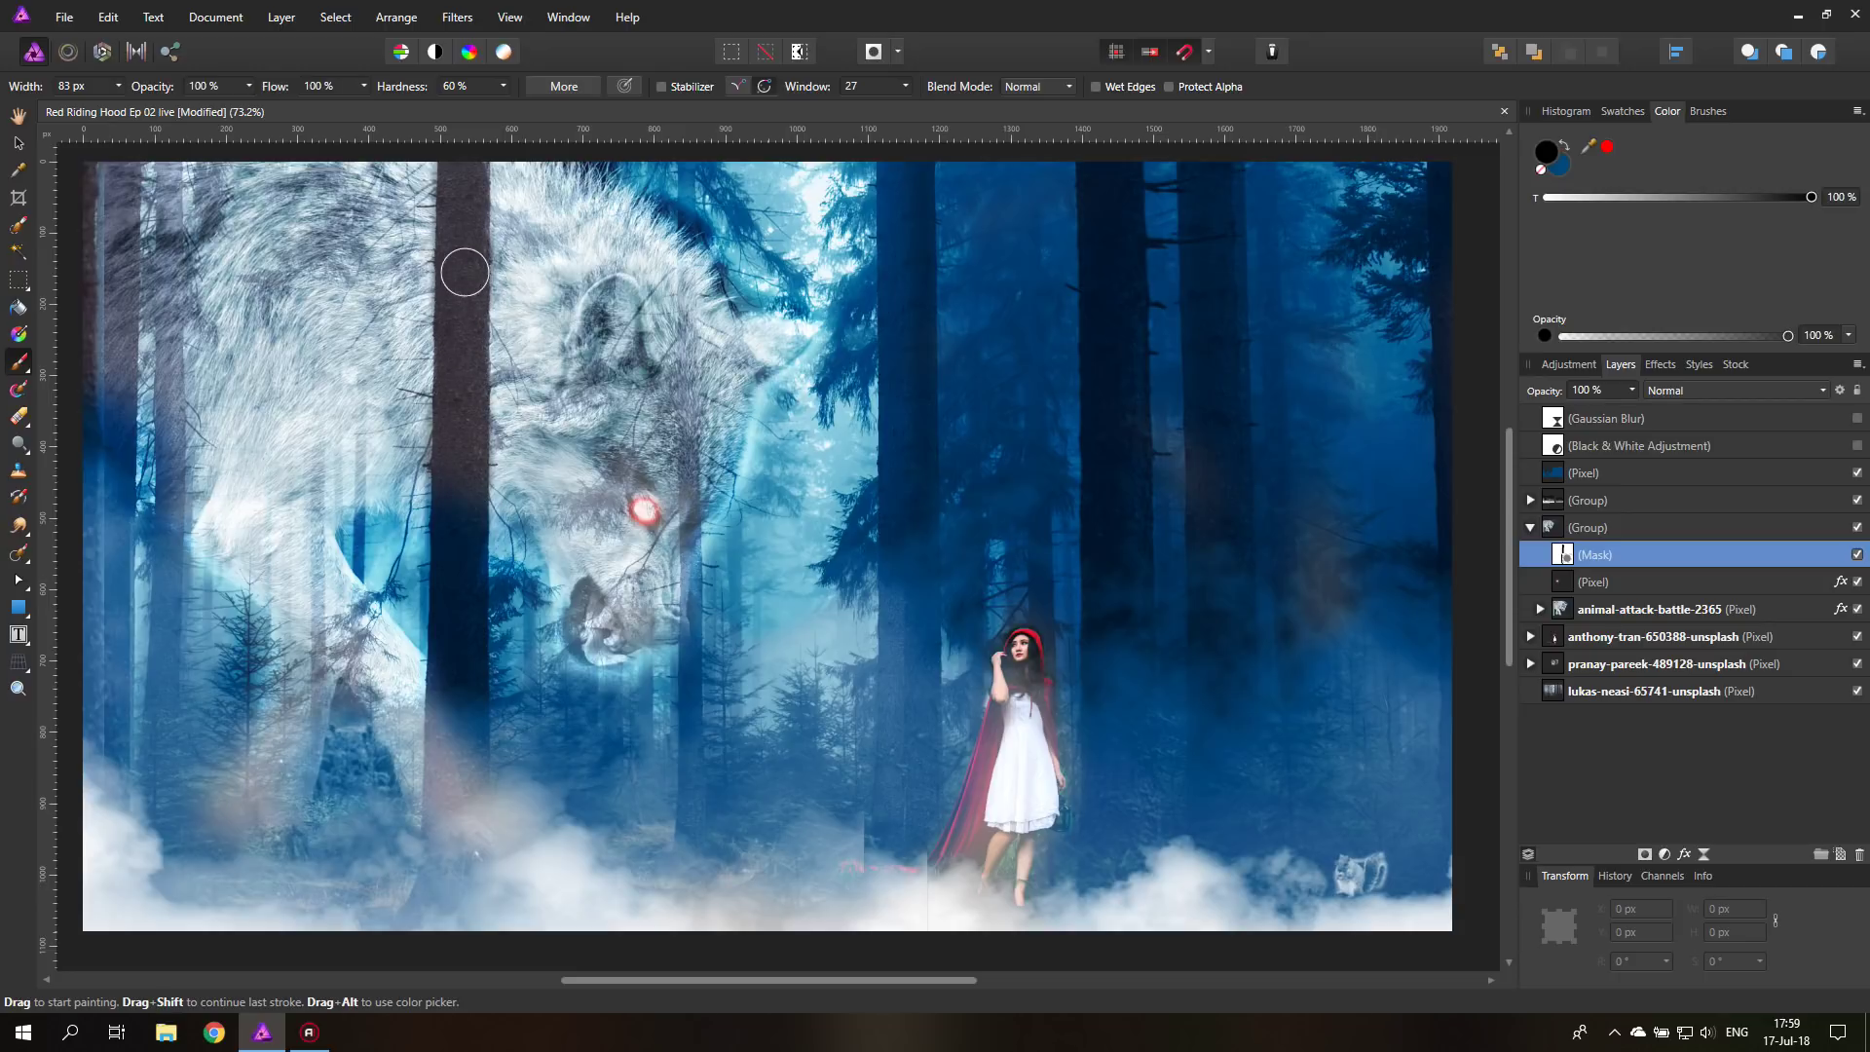
- Reduce the brush width to 45 px and mask the wolf off the thin trunk near the image's left edge
{"action": "left_click", "coordinate": [118, 86]}
{"action": "left_click_drag", "start_coordinate": [110, 108], "coordinate": [89, 108]}
{"action": "mouse_move", "coordinate": [166, 462]}
{"action": "left_mouse_down"}
{"action": "mouse_move", "coordinate": [170, 551]}
{"action": "mouse_move", "coordinate": [174, 161]}
{"action": "mouse_move", "coordinate": [165, 464]}
{"action": "mouse_move", "coordinate": [166, 368]}
{"action": "left_mouse_up"}
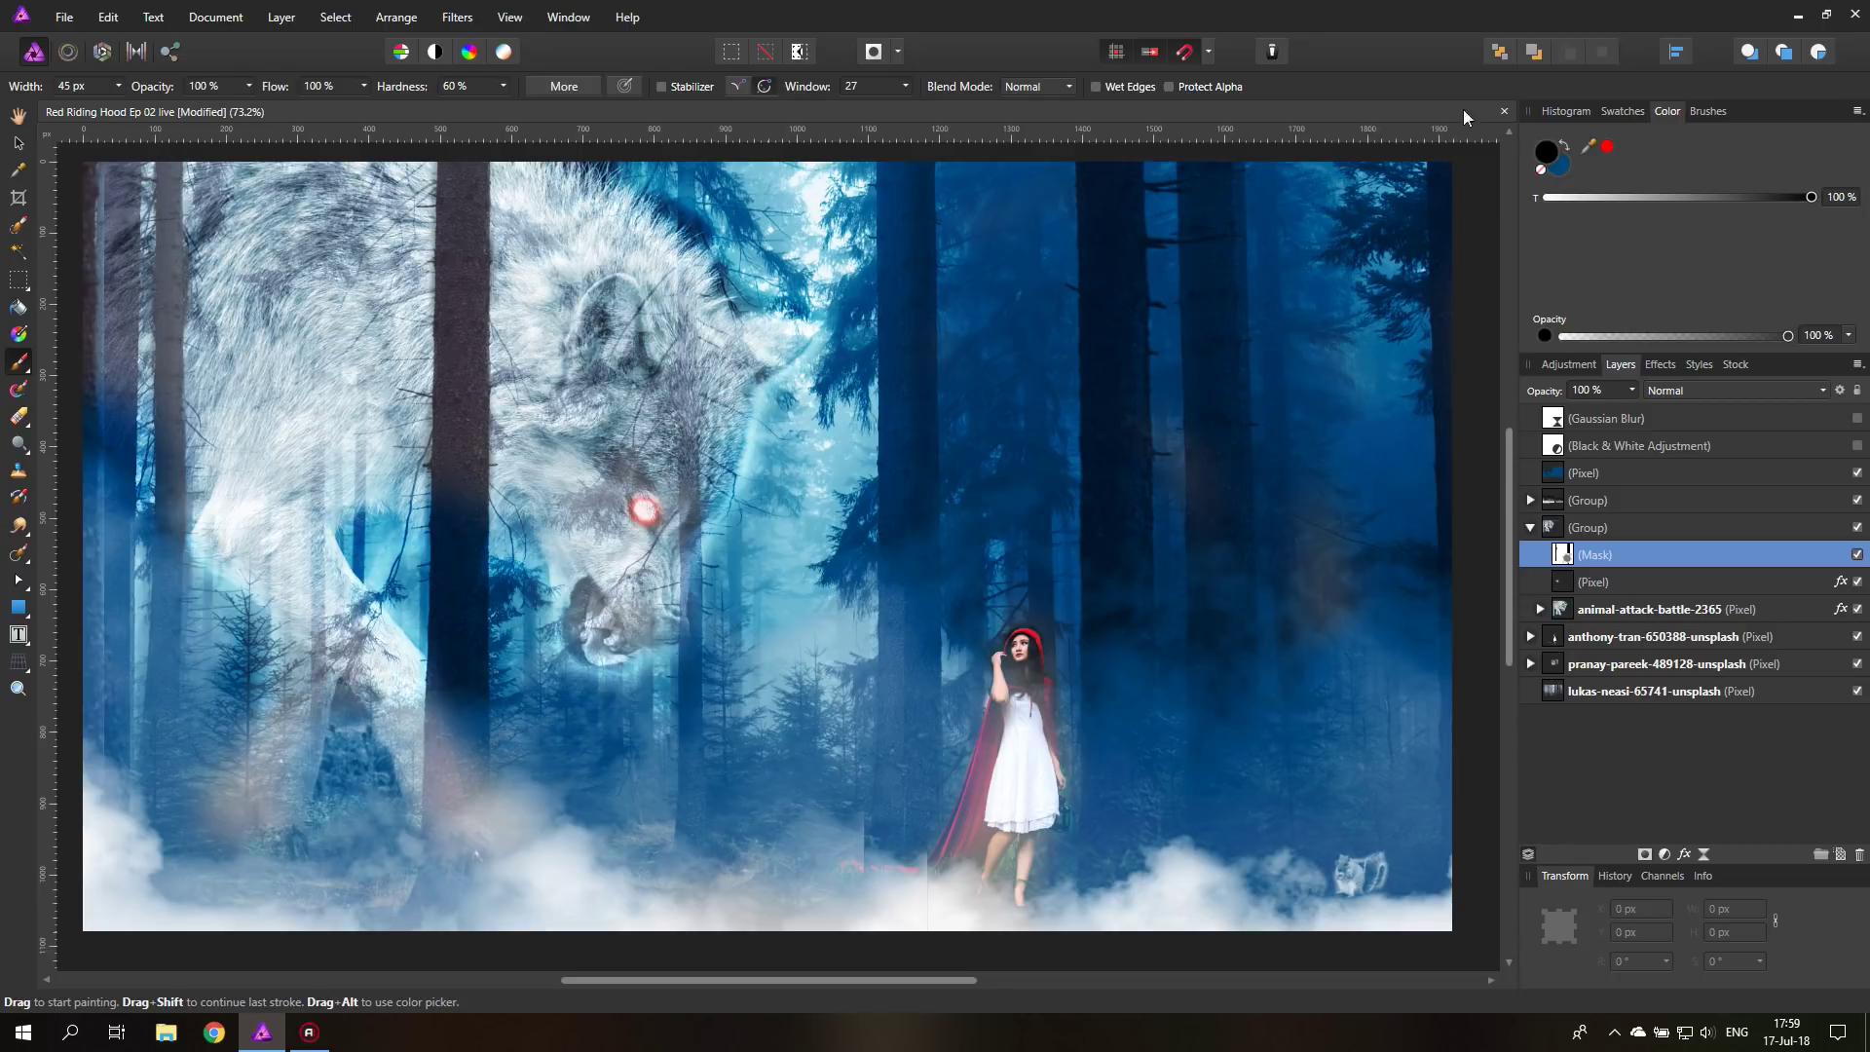
- Set the mask brush colour to white, FFFFFF
{"action": "double_click", "coordinate": [1548, 152]}
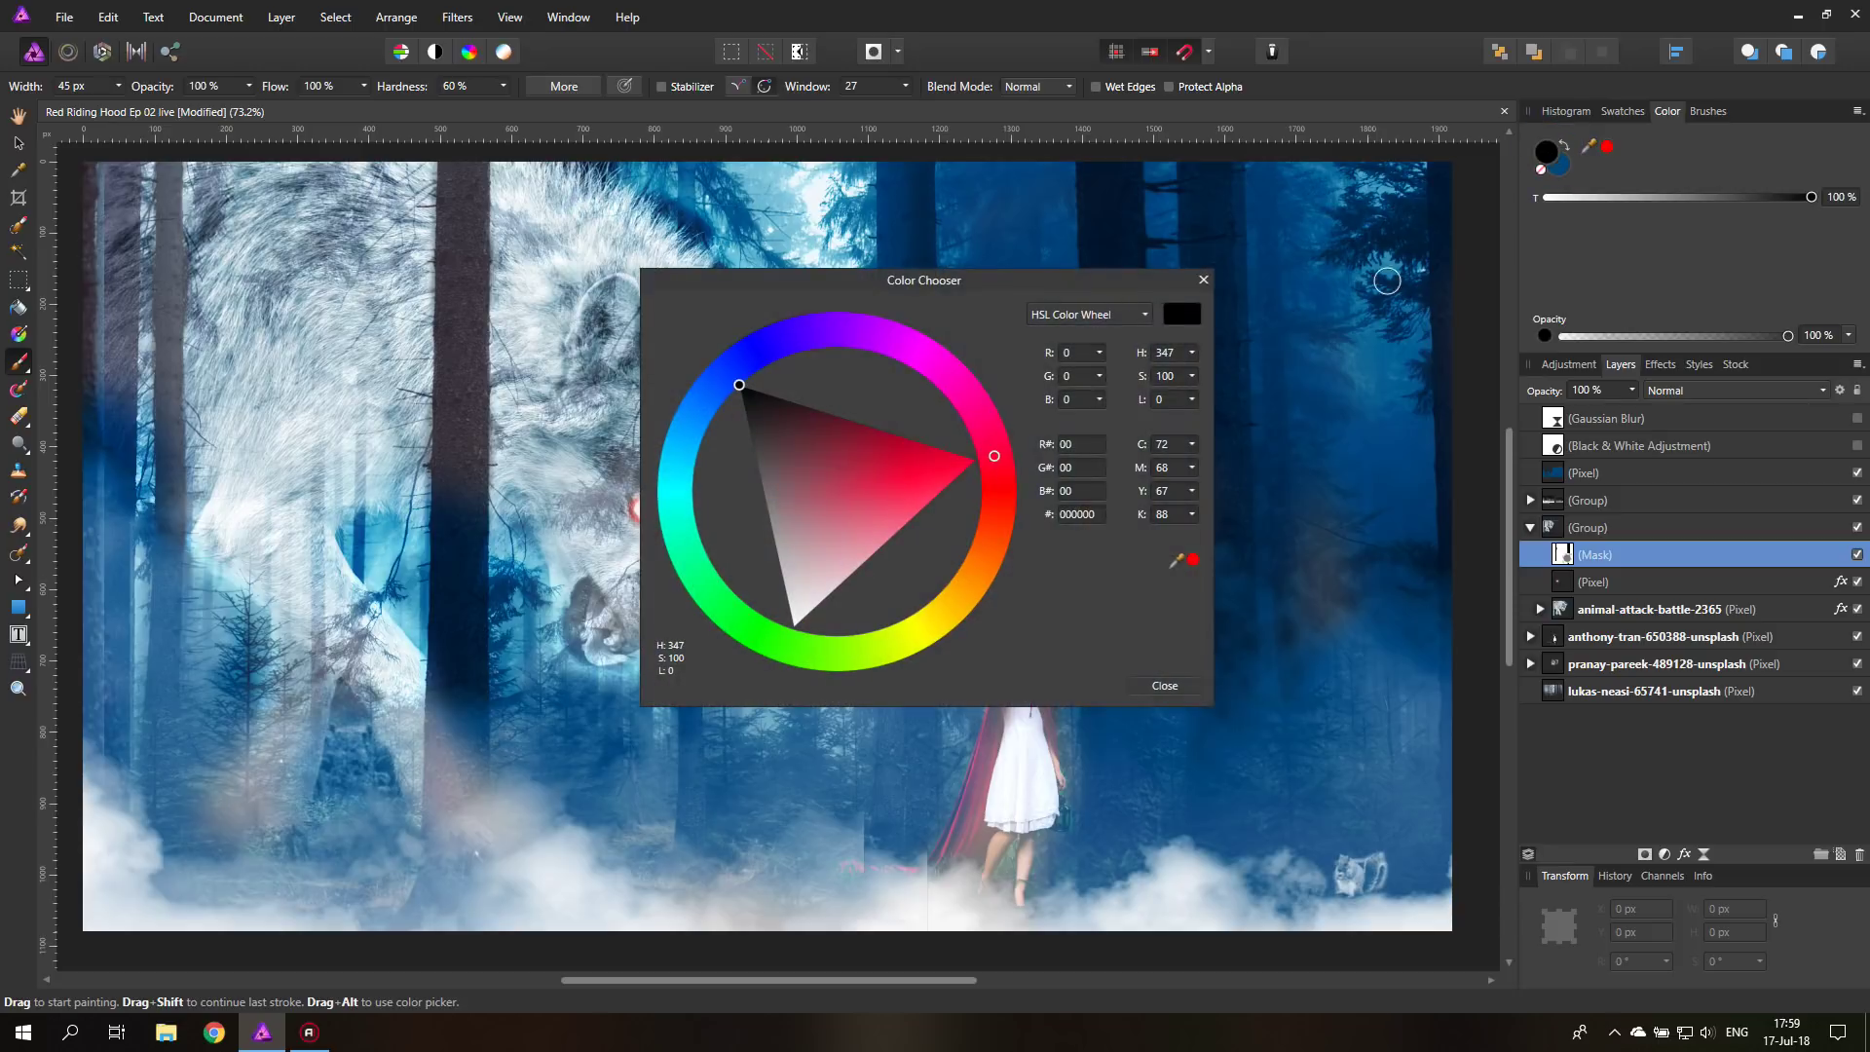
{"action": "left_click_drag", "start_coordinate": [836, 463], "coordinate": [759, 744]}
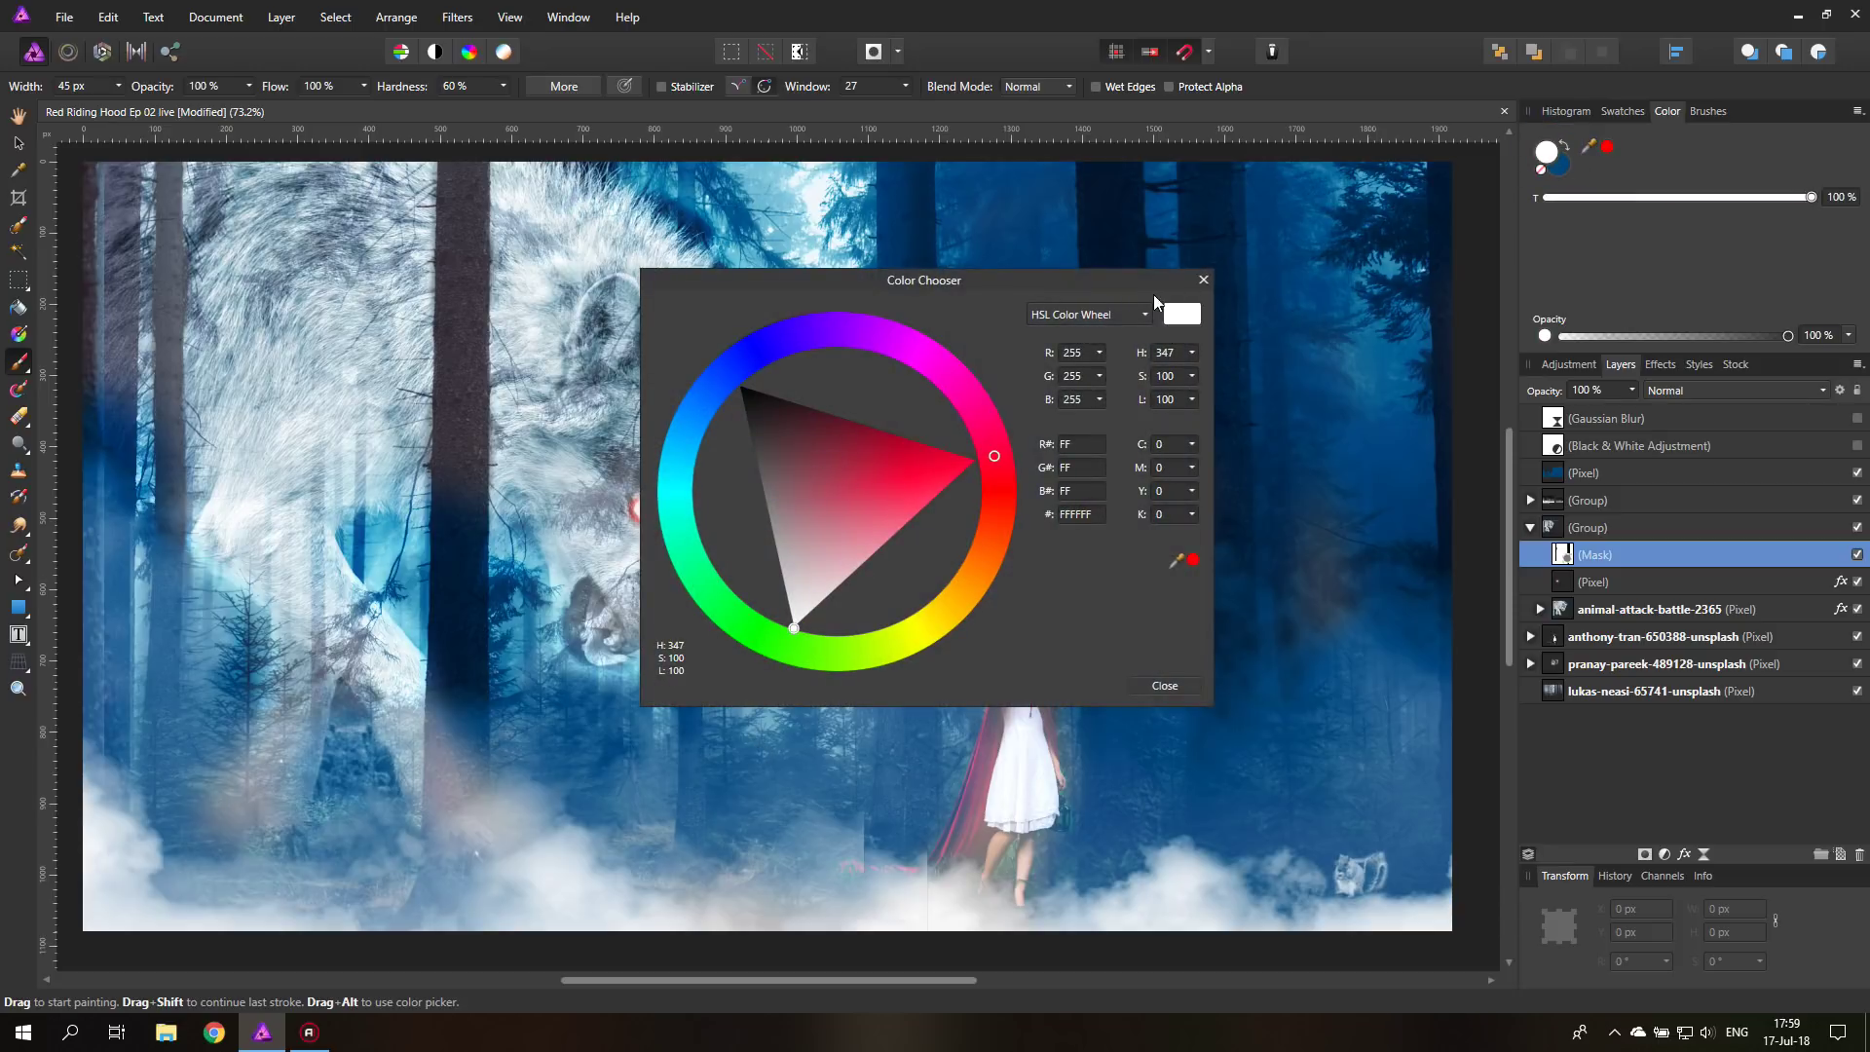
{"action": "left_click", "coordinate": [1204, 279]}
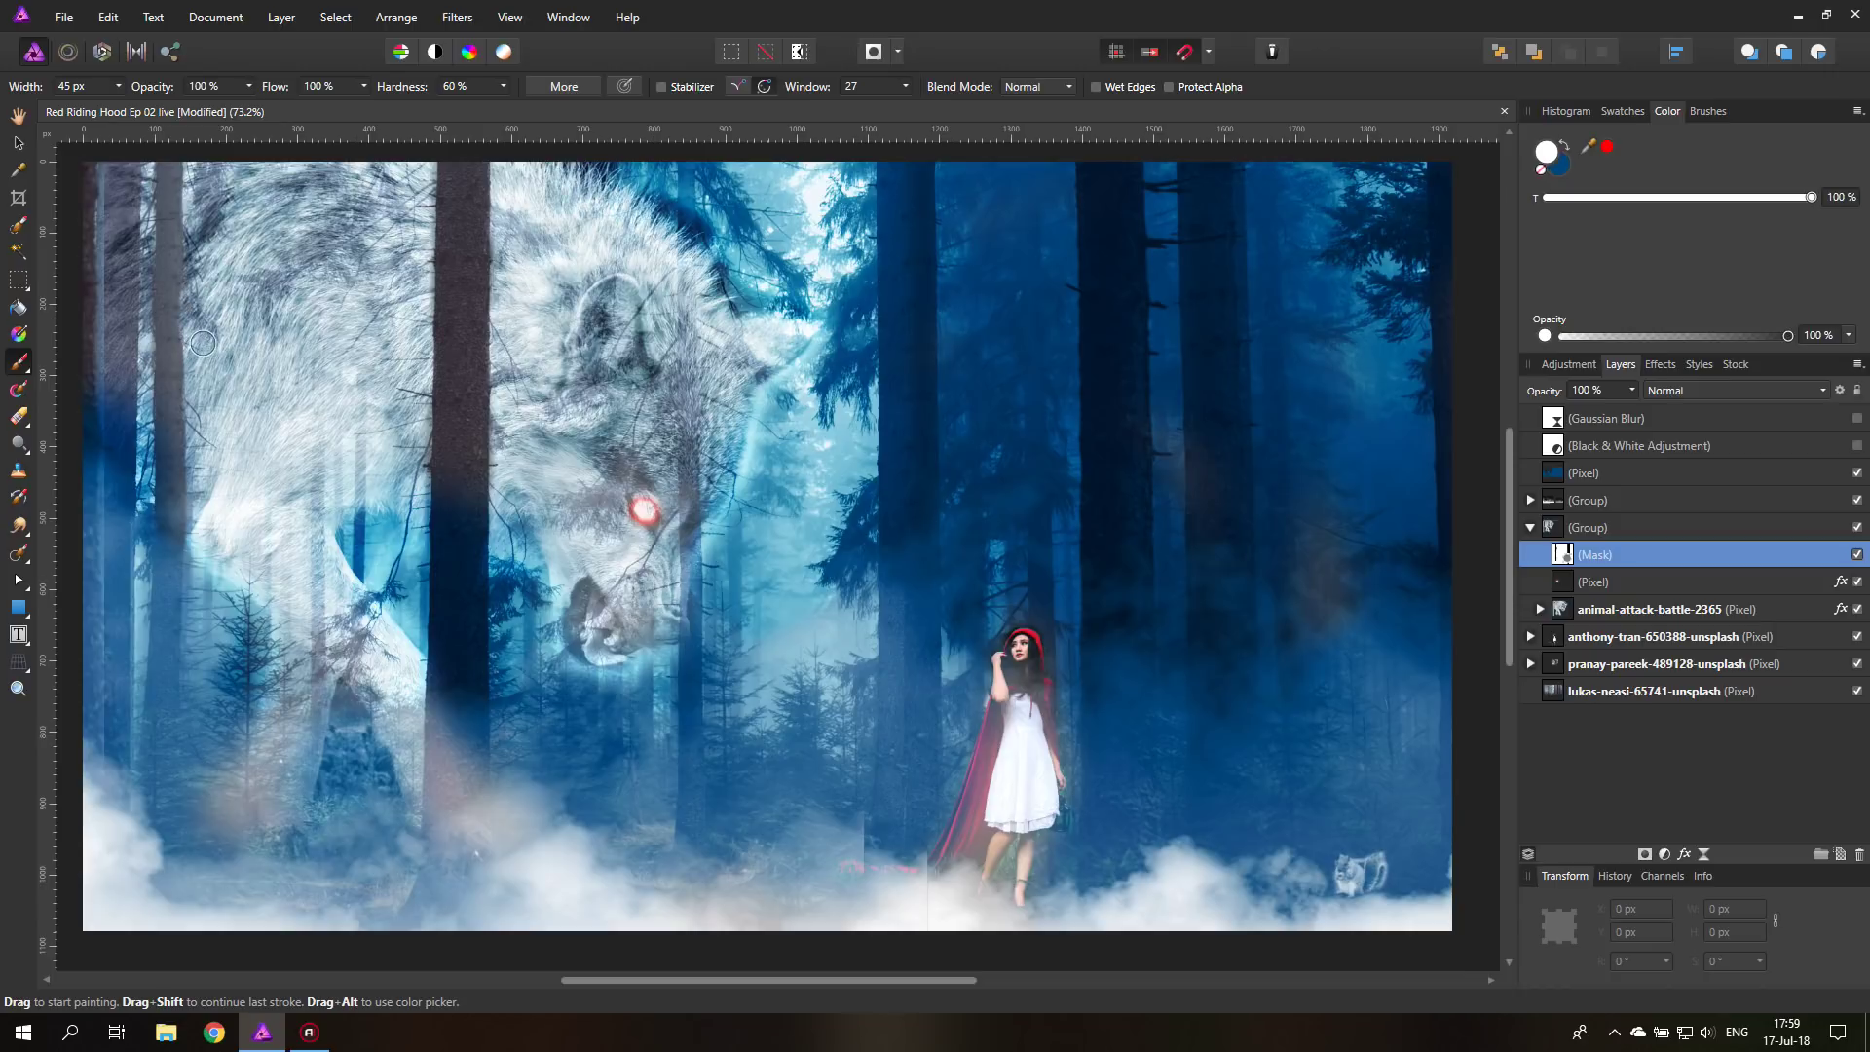
- Return the brush colour to black and mask the wolf off the outer trunk near the image's left edge
{"action": "left_click", "coordinate": [1541, 154]}
{"action": "left_click_drag", "start_coordinate": [925, 426], "coordinate": [739, 385]}
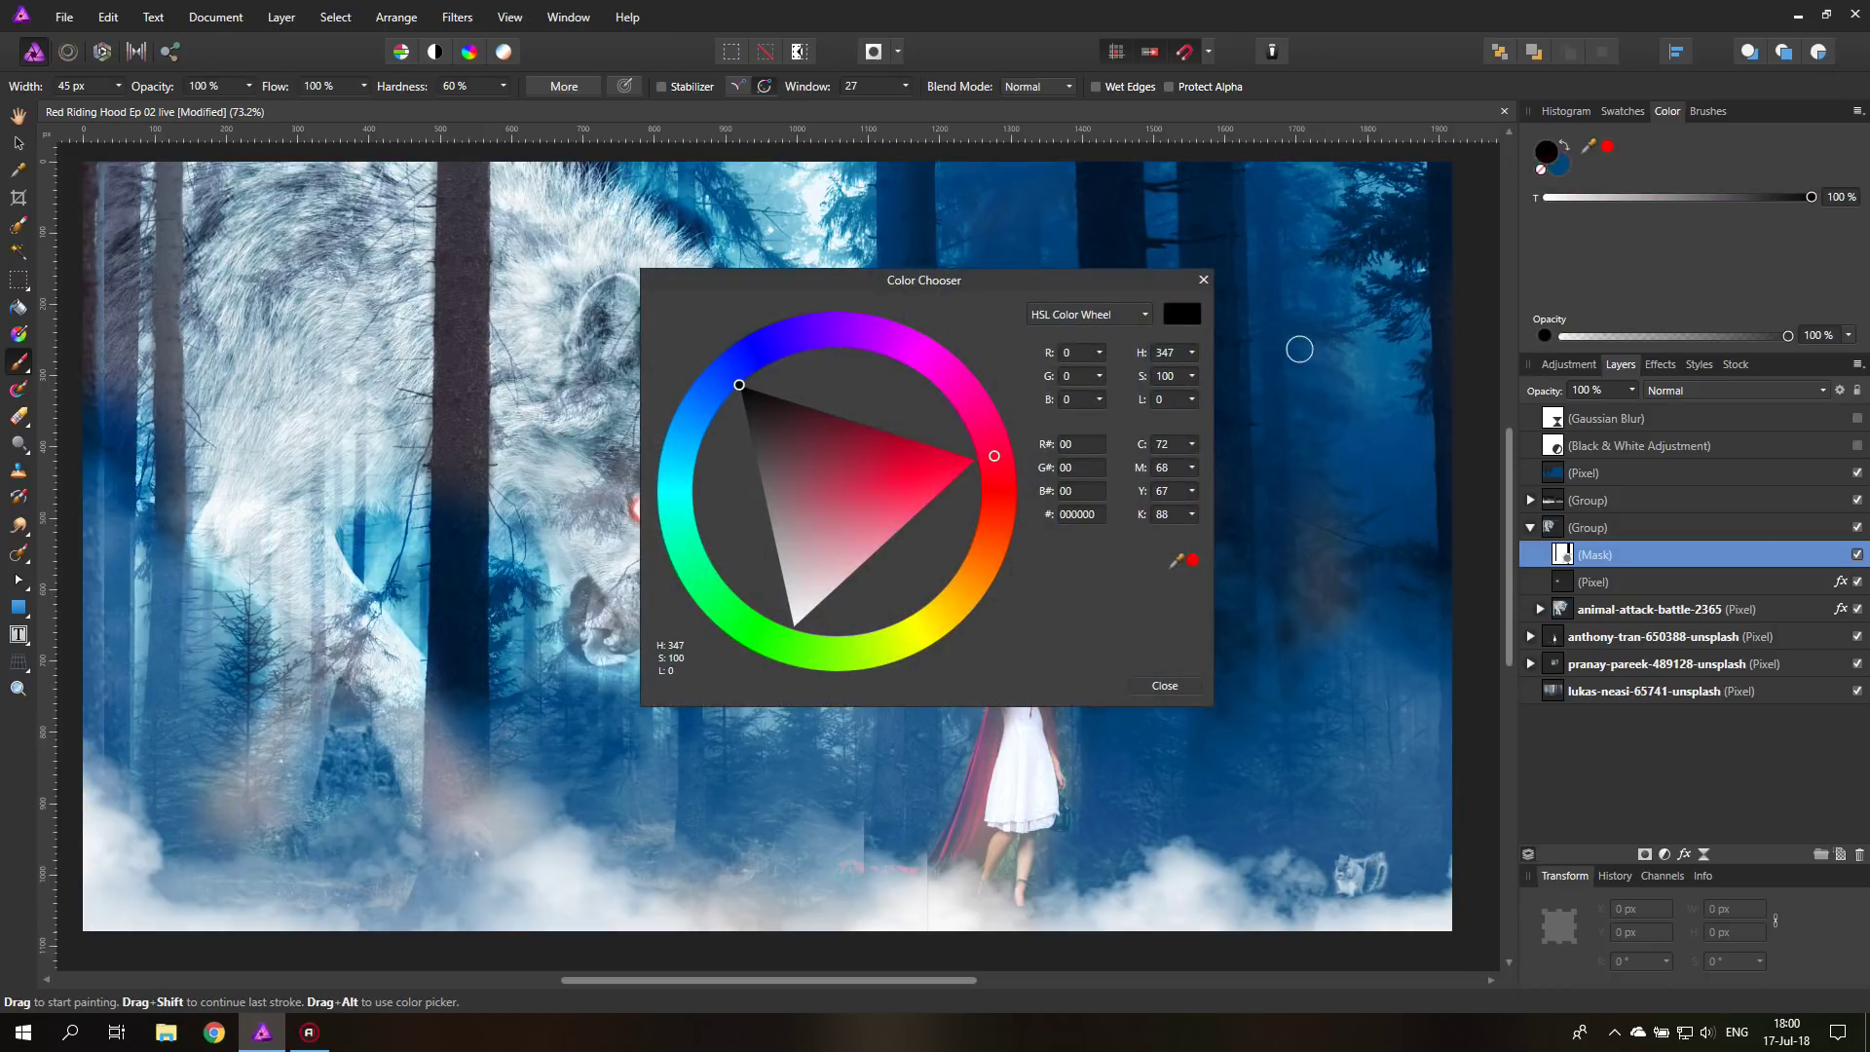
{"action": "left_click", "coordinate": [1202, 280]}
{"action": "left_click", "coordinate": [152, 273]}
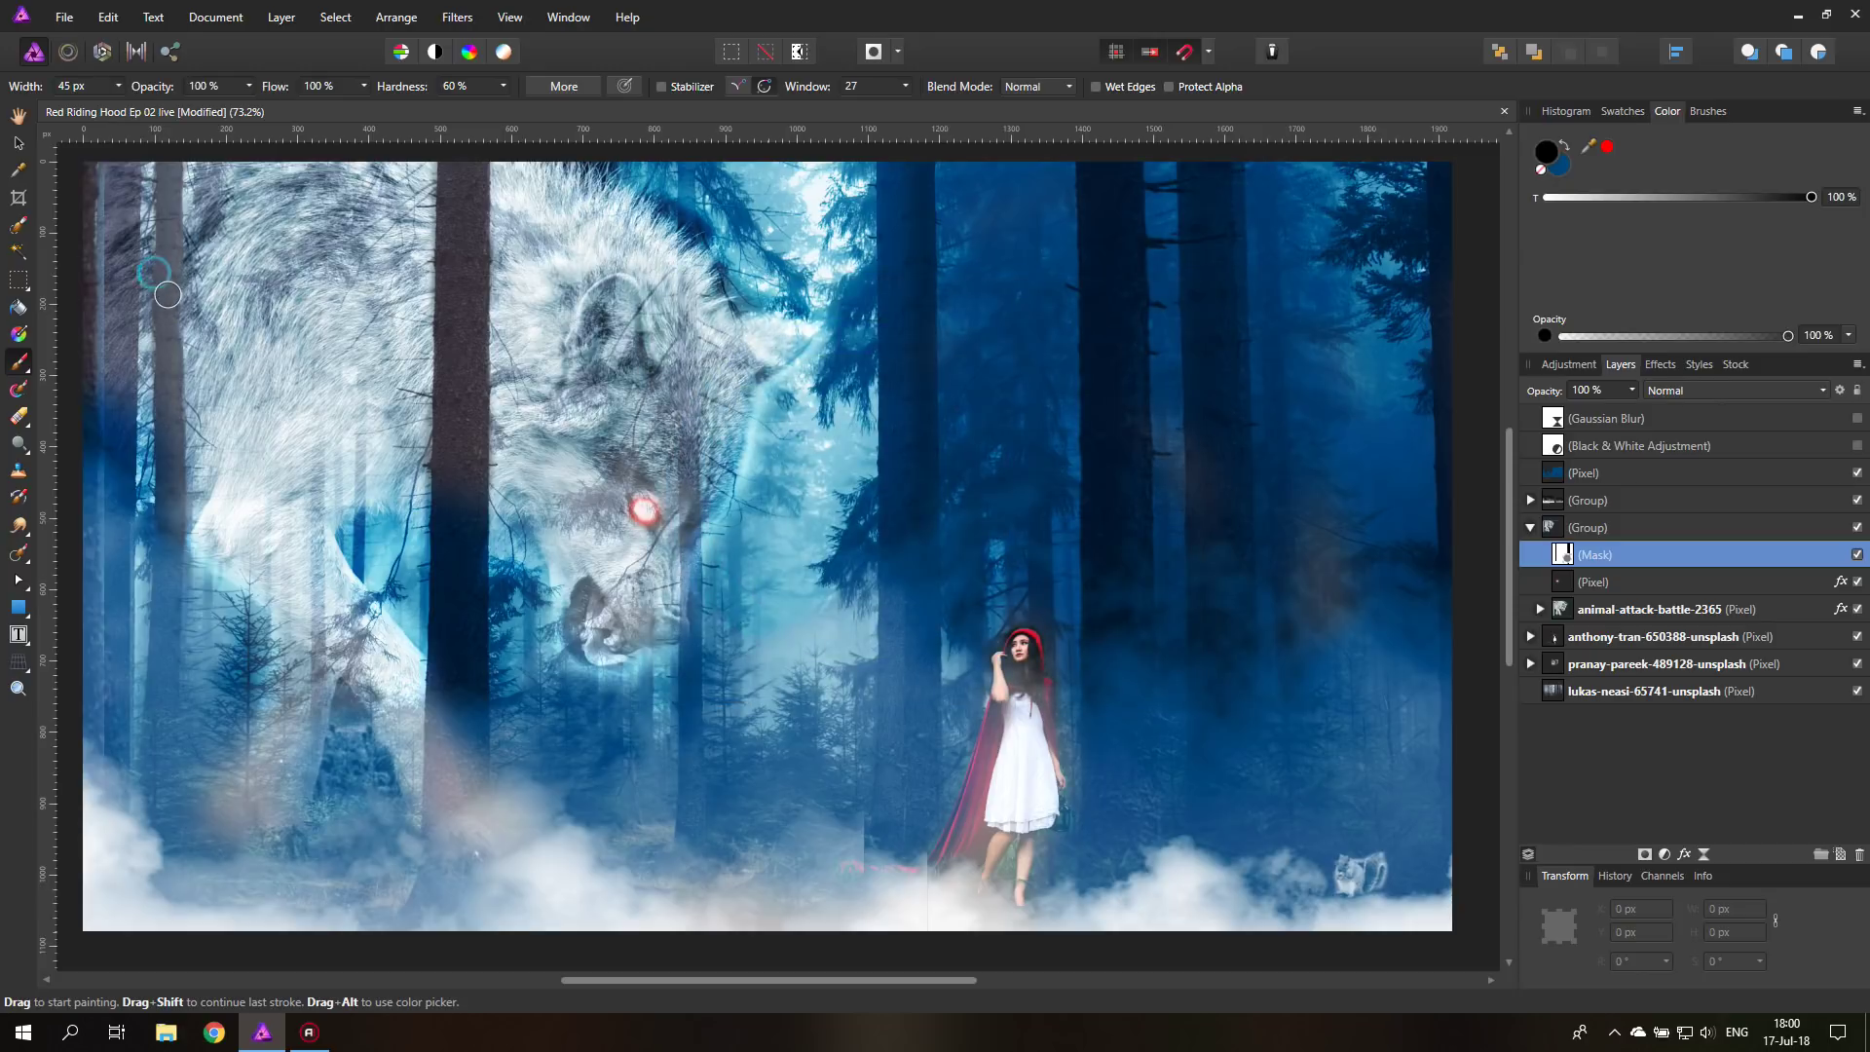
{"action": "mouse_move", "coordinate": [126, 213]}
{"action": "left_mouse_down"}
{"action": "mouse_move", "coordinate": [124, 157]}
{"action": "mouse_move", "coordinate": [118, 427]}
{"action": "left_mouse_up"}
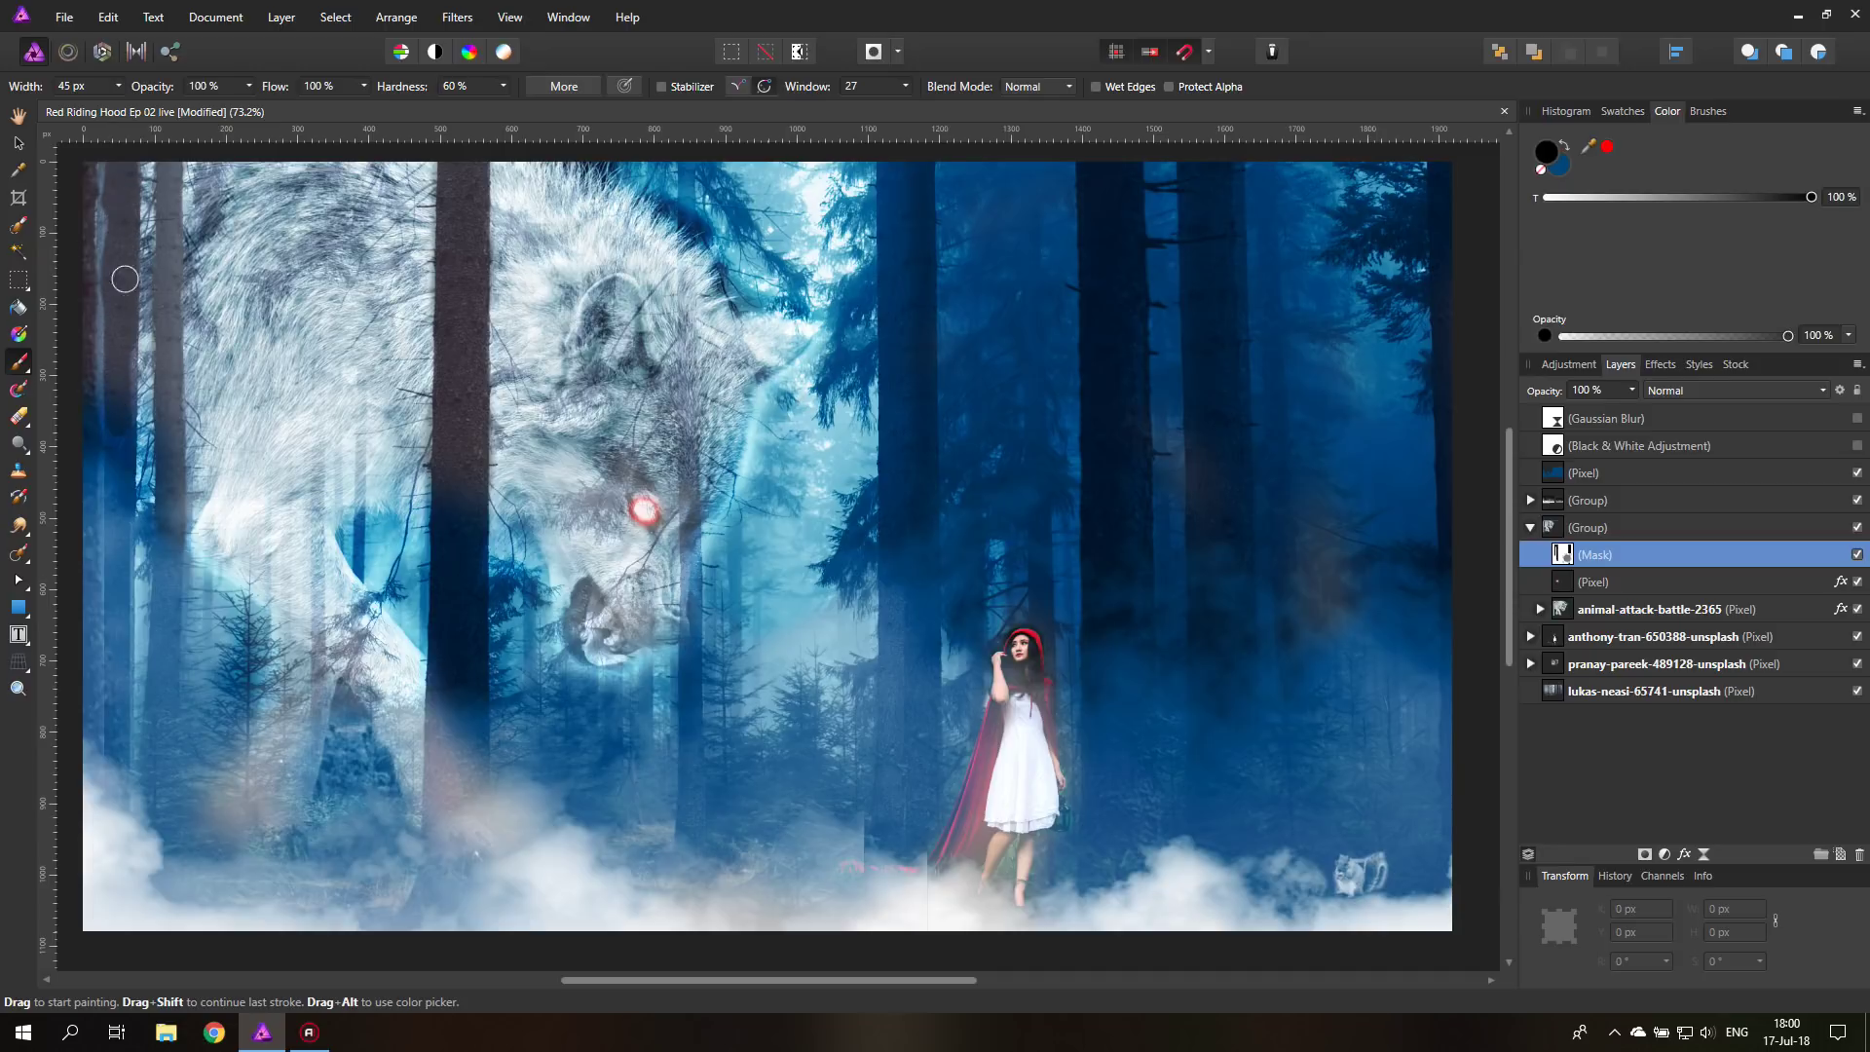
{"action": "left_click_drag", "start_coordinate": [125, 280], "coordinate": [116, 699]}
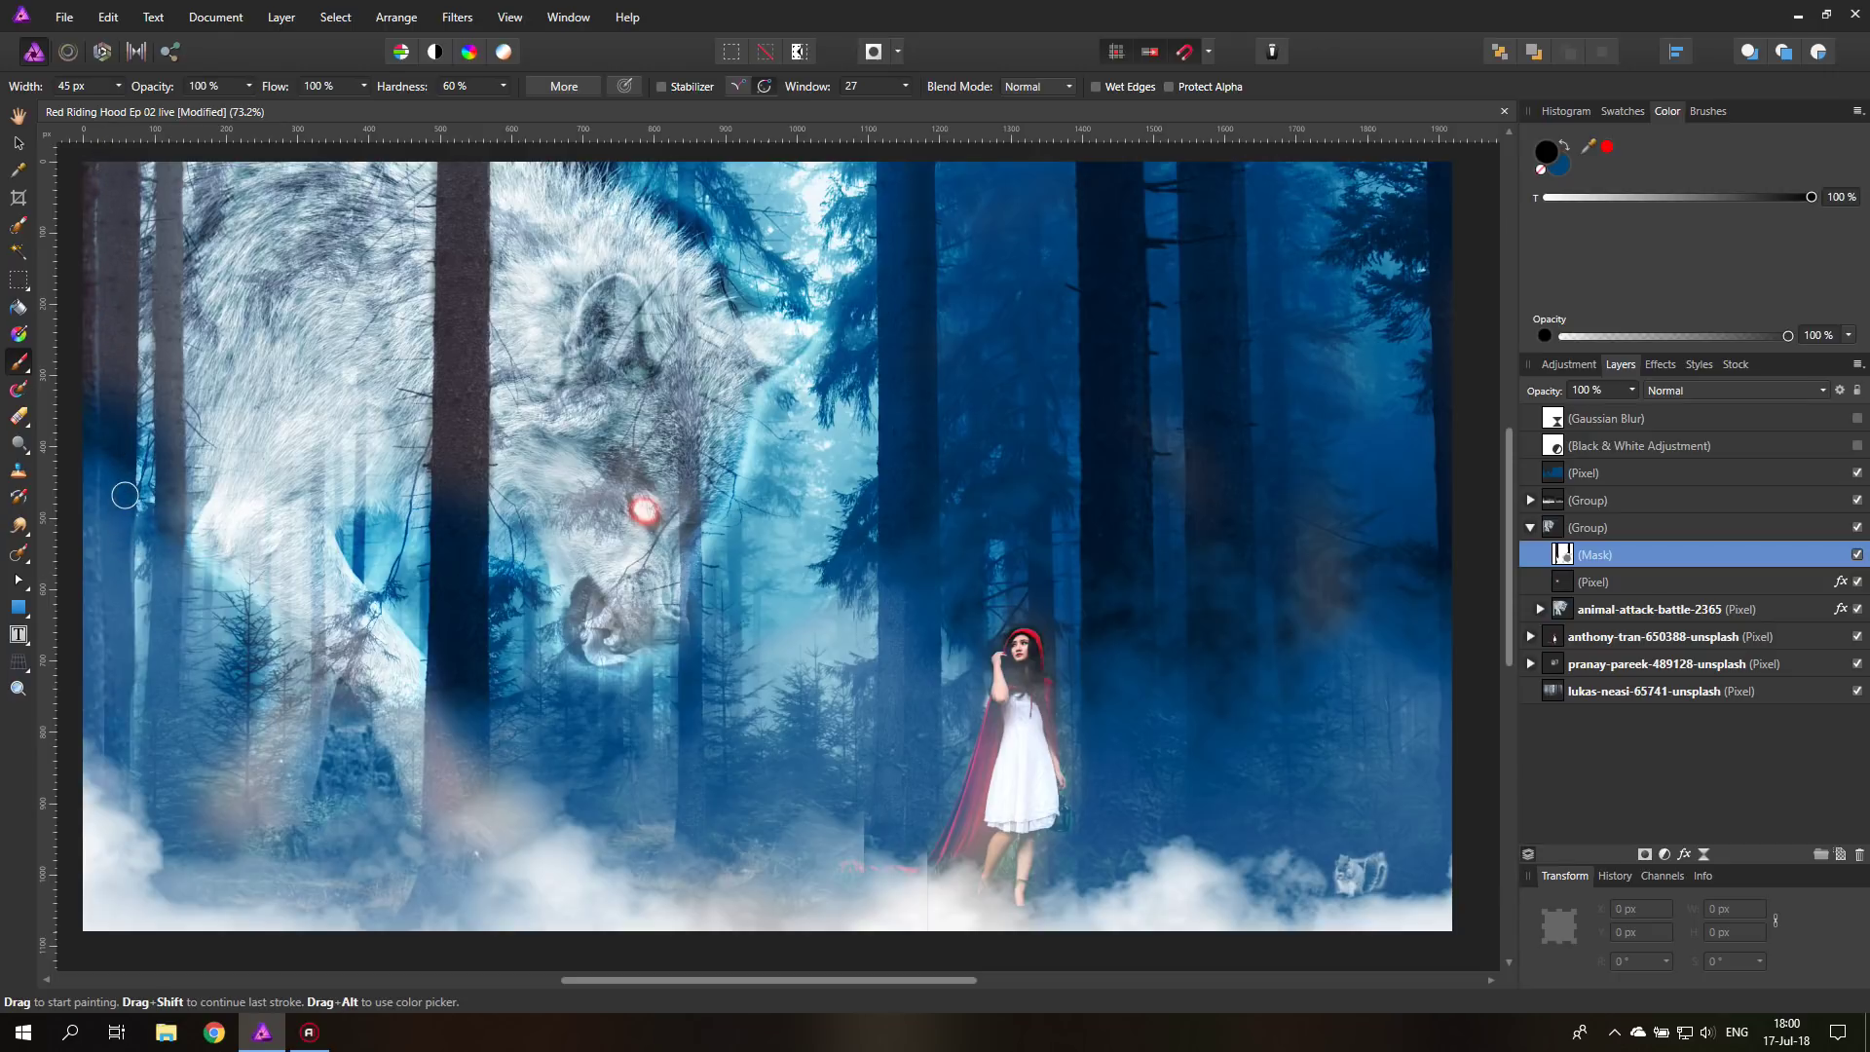
{"action": "left_click_drag", "start_coordinate": [124, 468], "coordinate": [123, 576]}
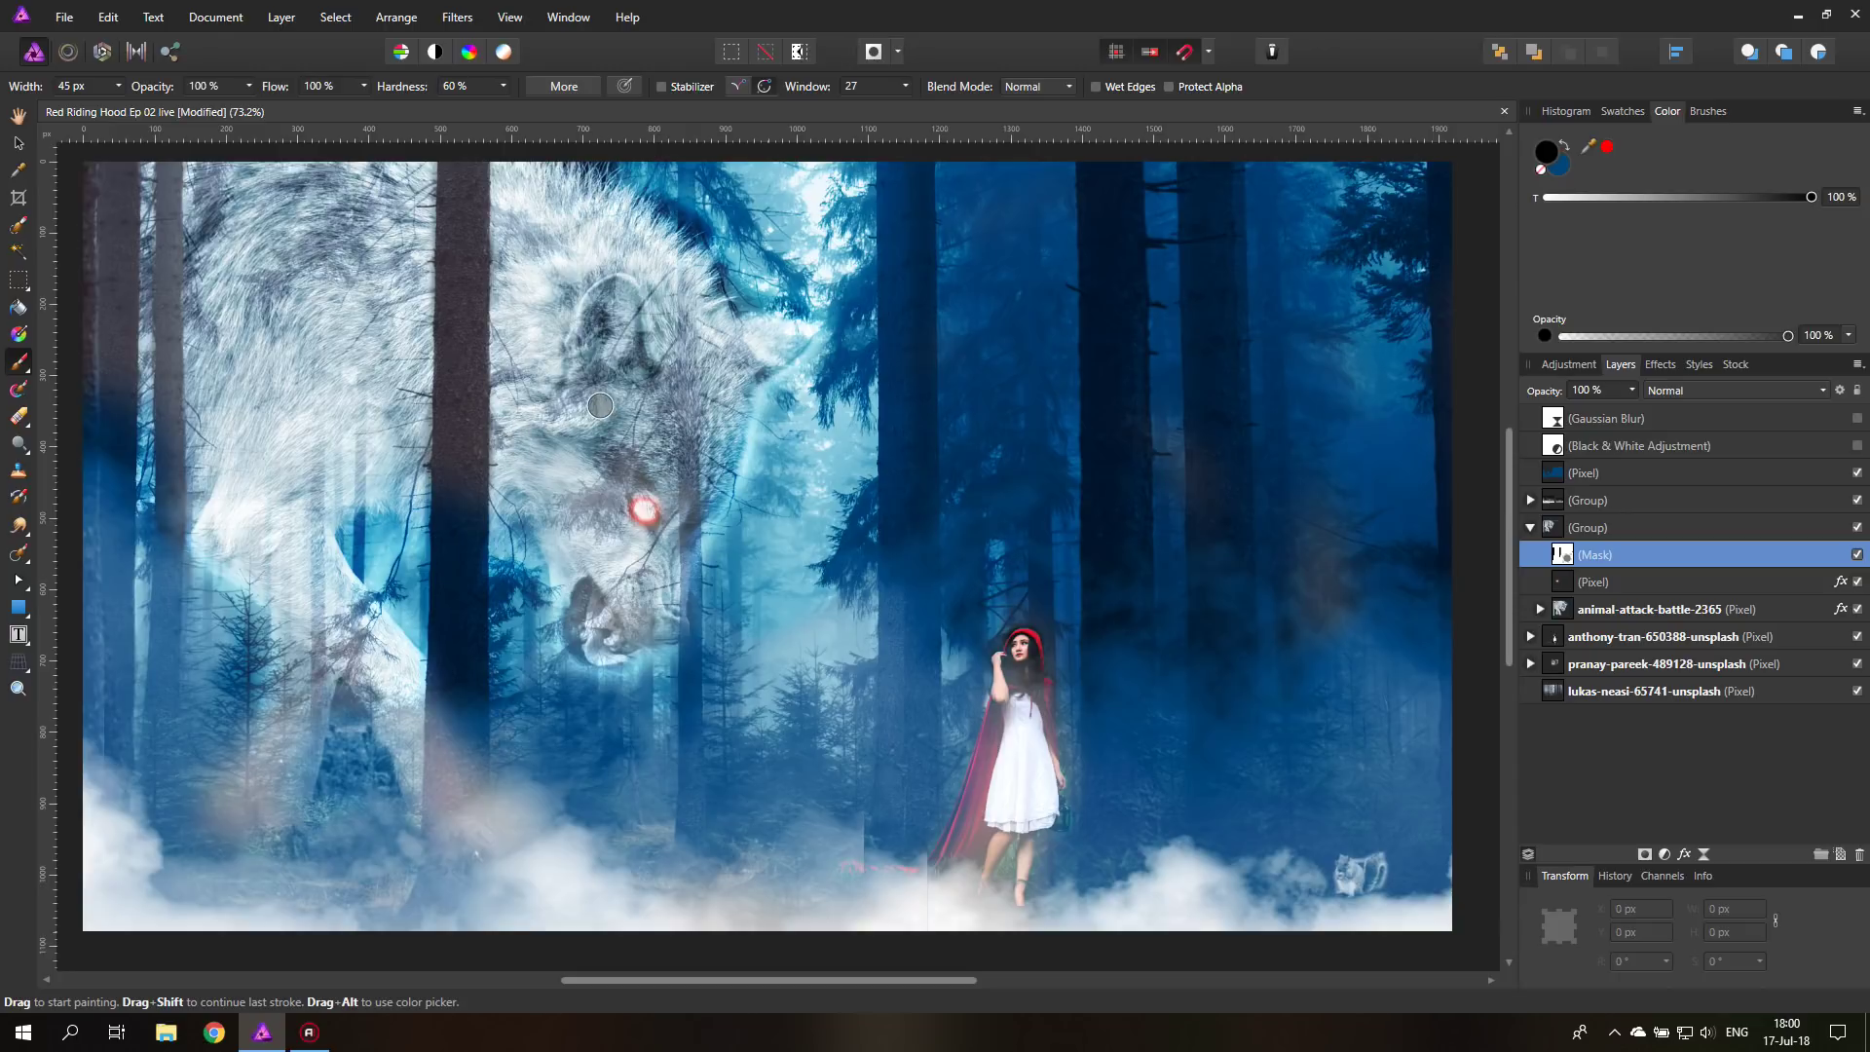
- Compare the Gaussian-blurred image with and without the wolf group's mask
{"action": "left_click", "coordinate": [1857, 418]}
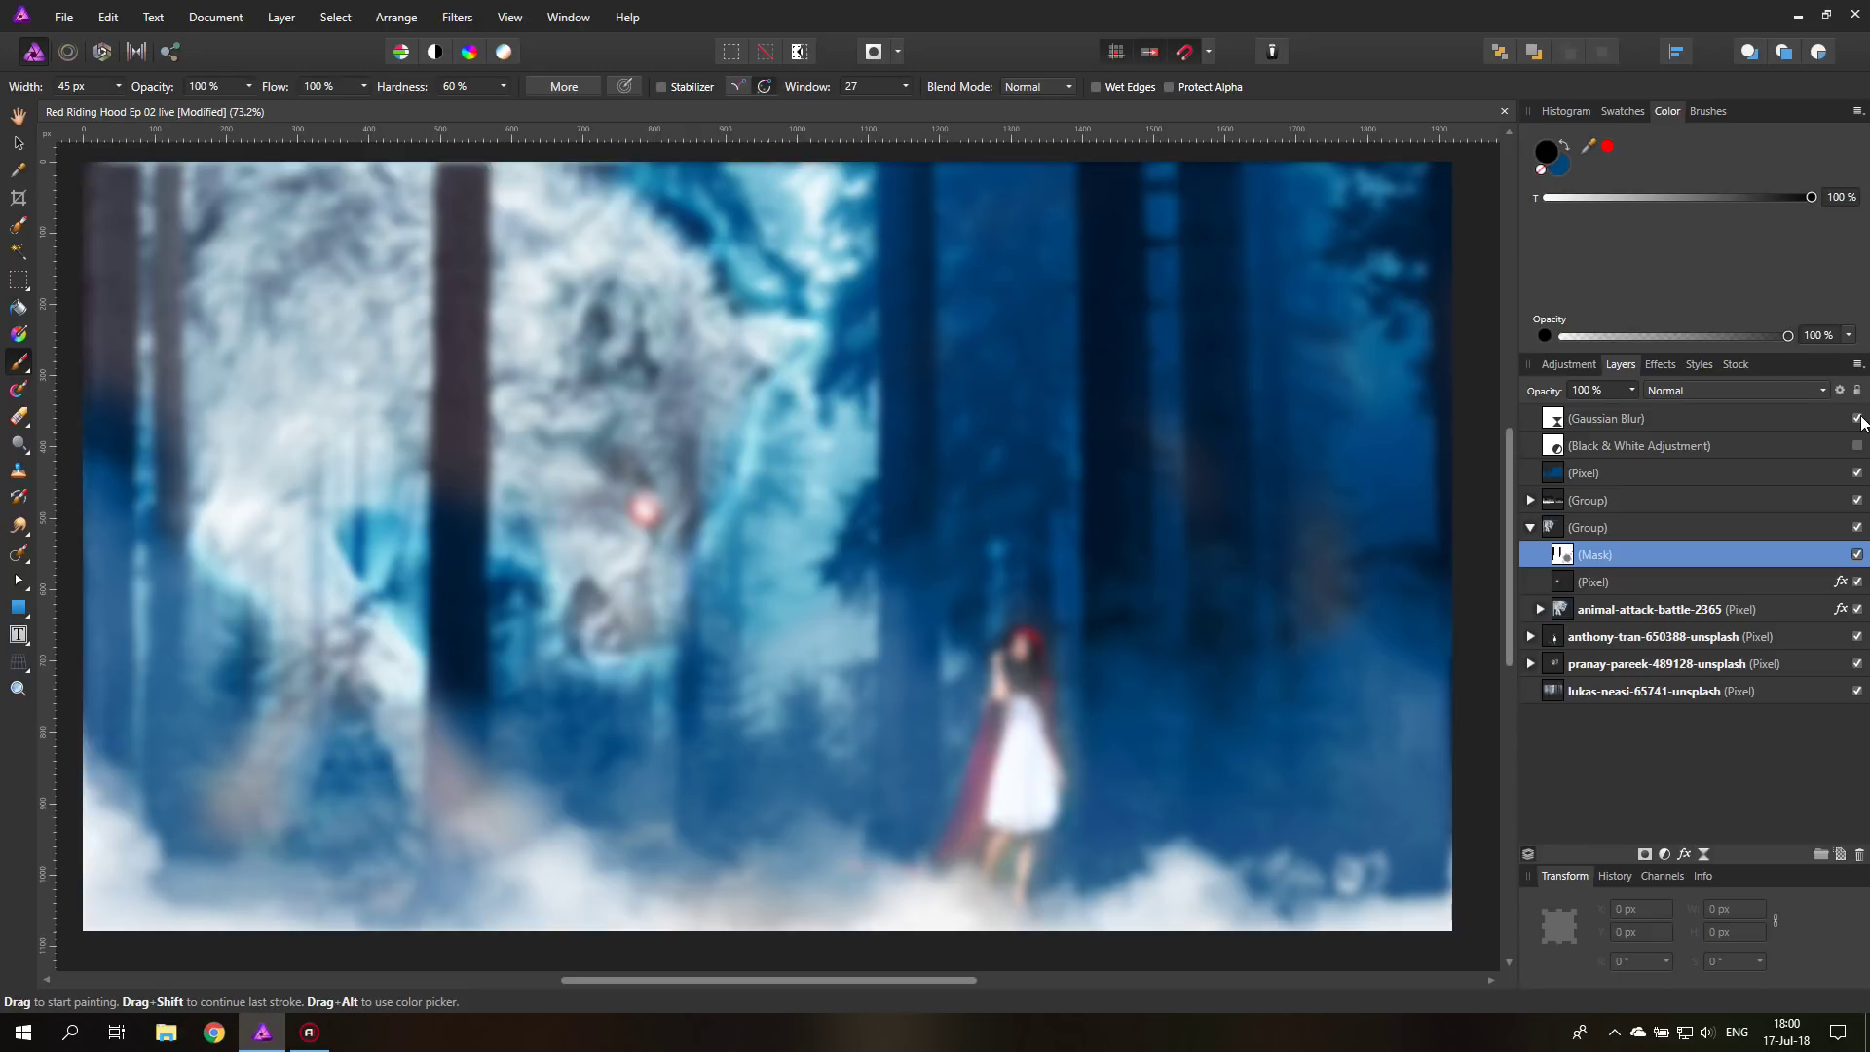
{"action": "left_click", "coordinate": [1857, 559]}
{"action": "left_click", "coordinate": [1857, 556]}
{"action": "left_click", "coordinate": [1857, 419]}
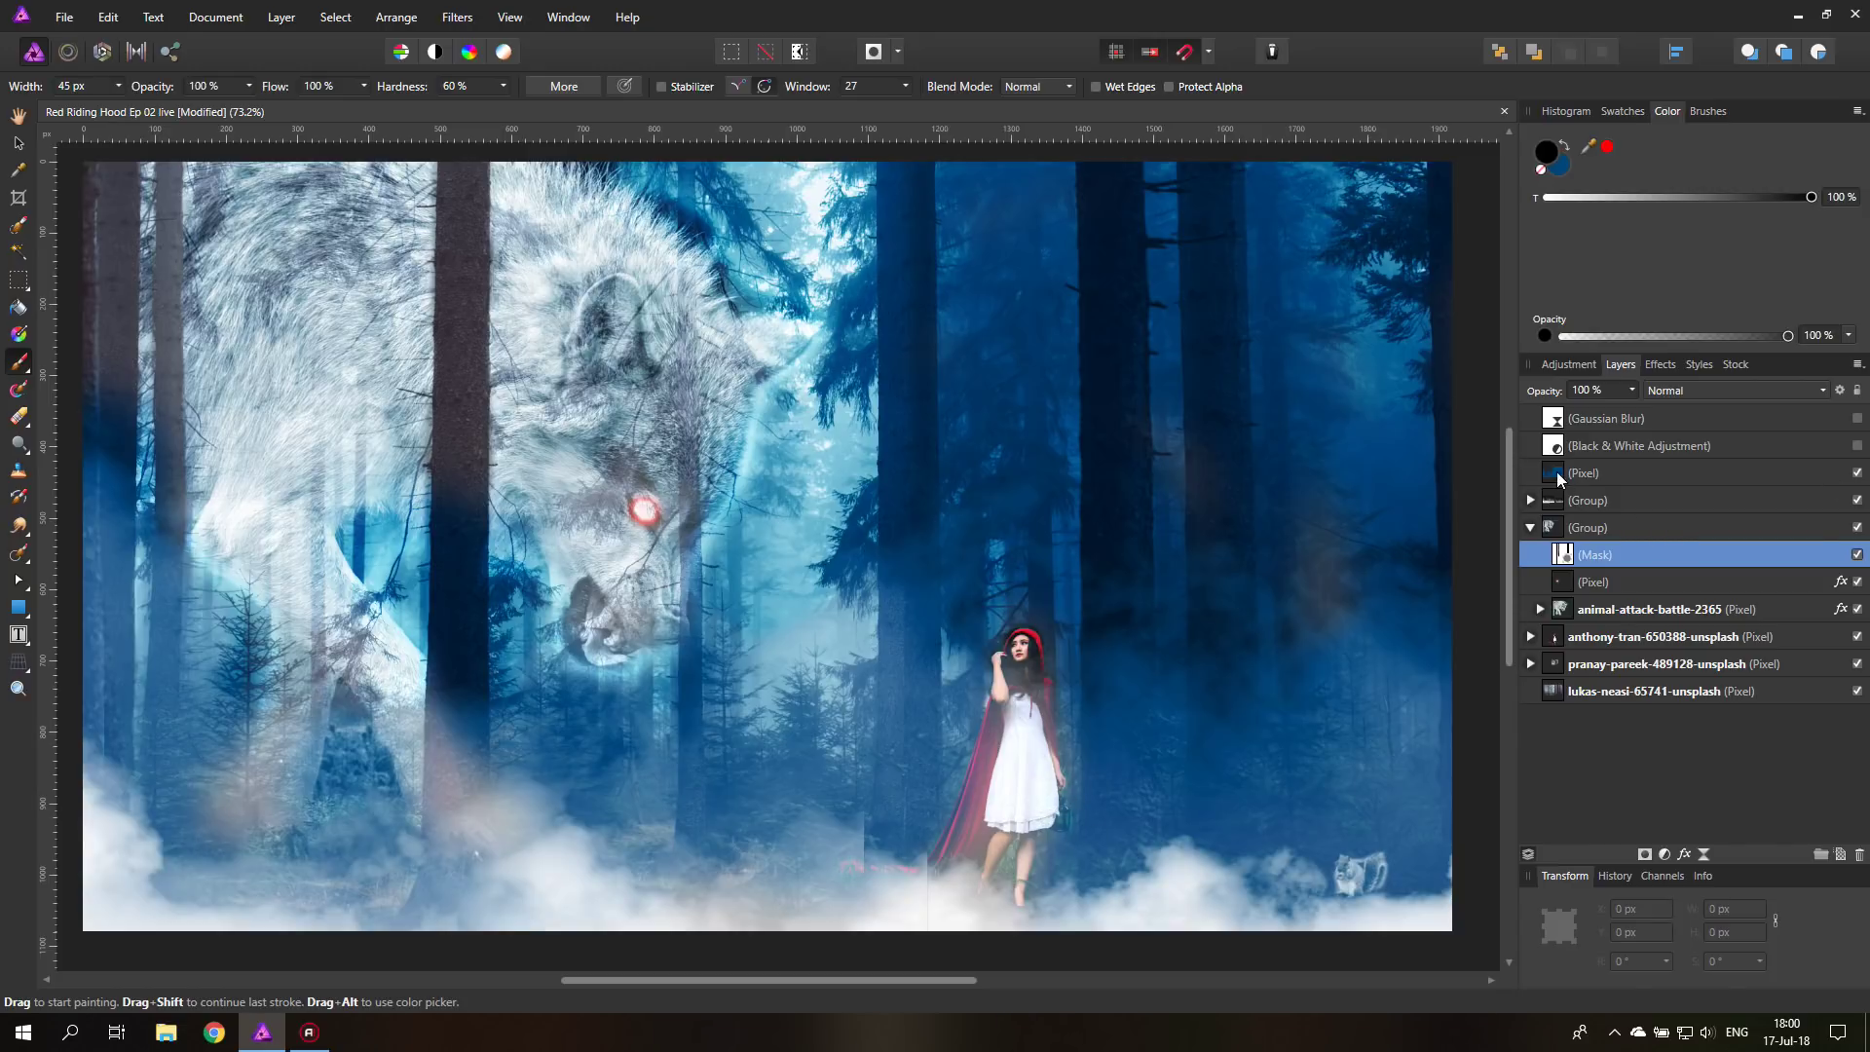
- Select the Overlay paint layer, set the brush to 297 px width and 40% hardness, and undo a black test dab beside the woman
{"action": "left_click", "coordinate": [1557, 475]}
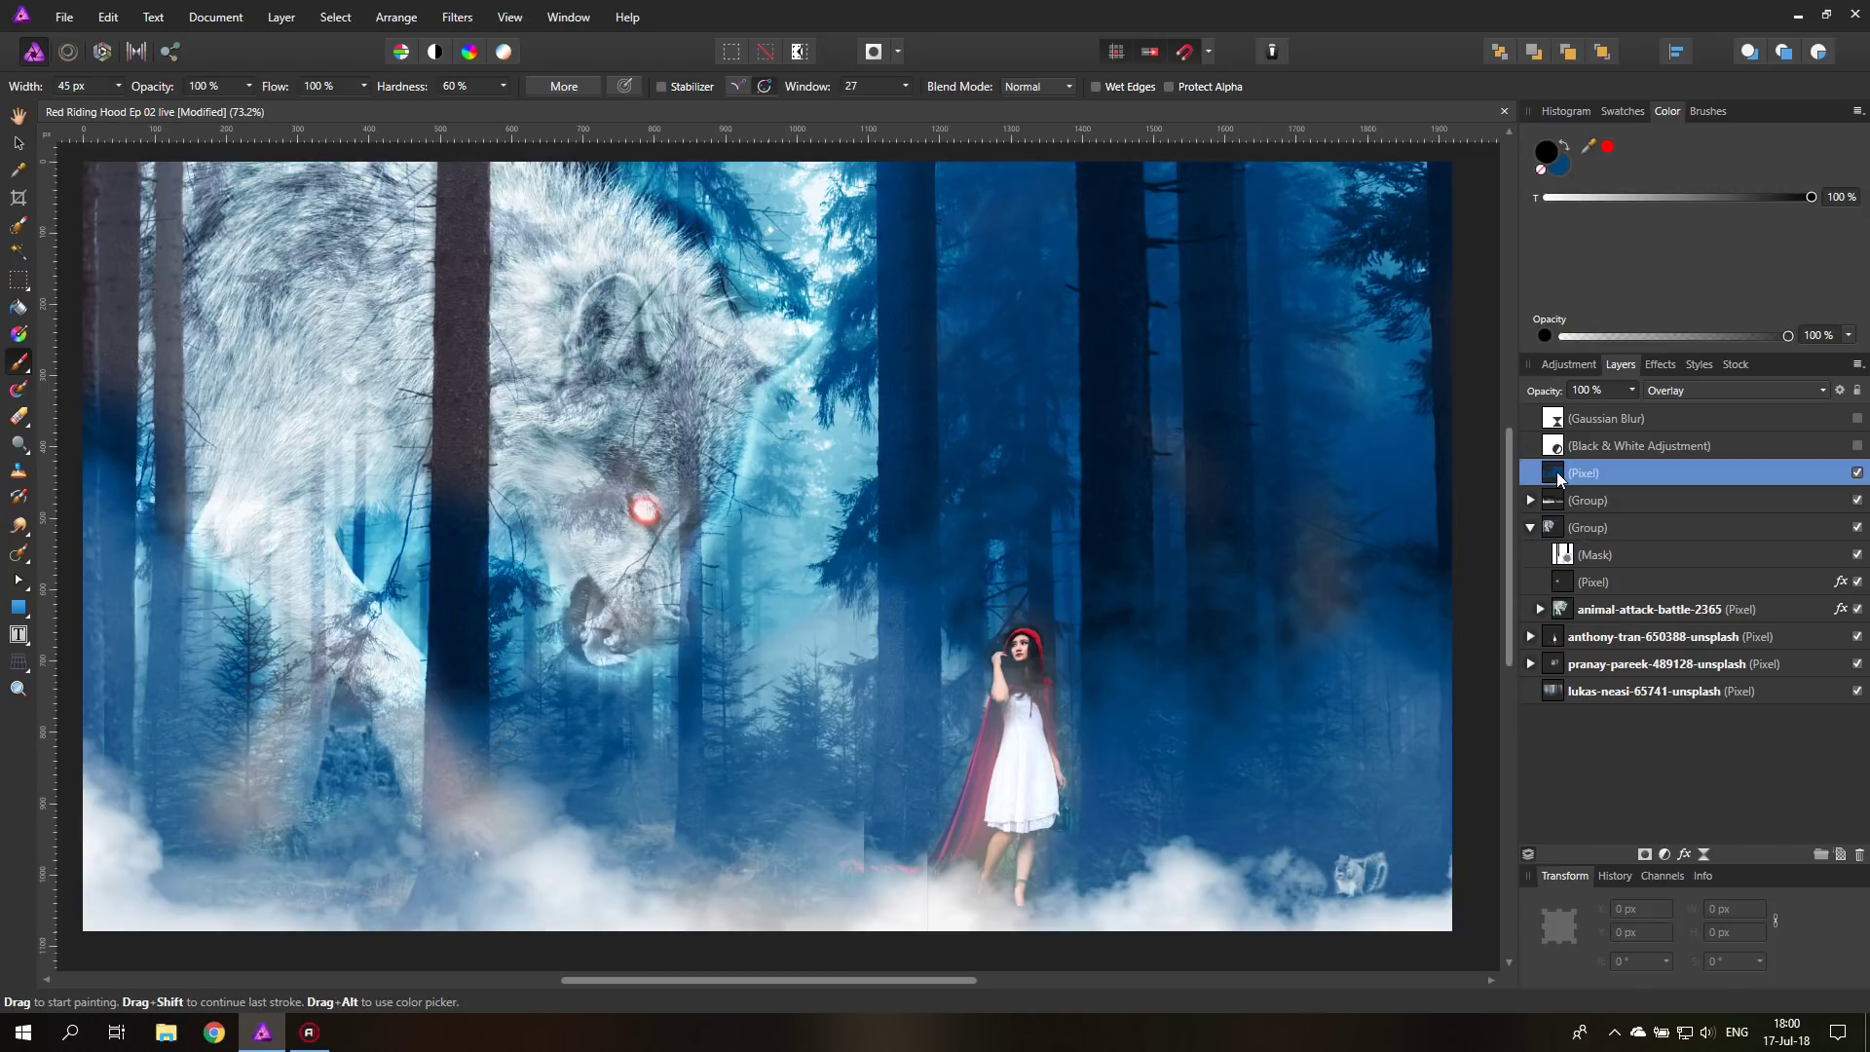
{"action": "left_click", "coordinate": [503, 86]}
{"action": "left_click_drag", "start_coordinate": [495, 103], "coordinate": [480, 105]}
{"action": "left_click", "coordinate": [116, 86]}
{"action": "left_click_drag", "start_coordinate": [115, 105], "coordinate": [170, 107]}
{"action": "left_click", "coordinate": [139, 105]}
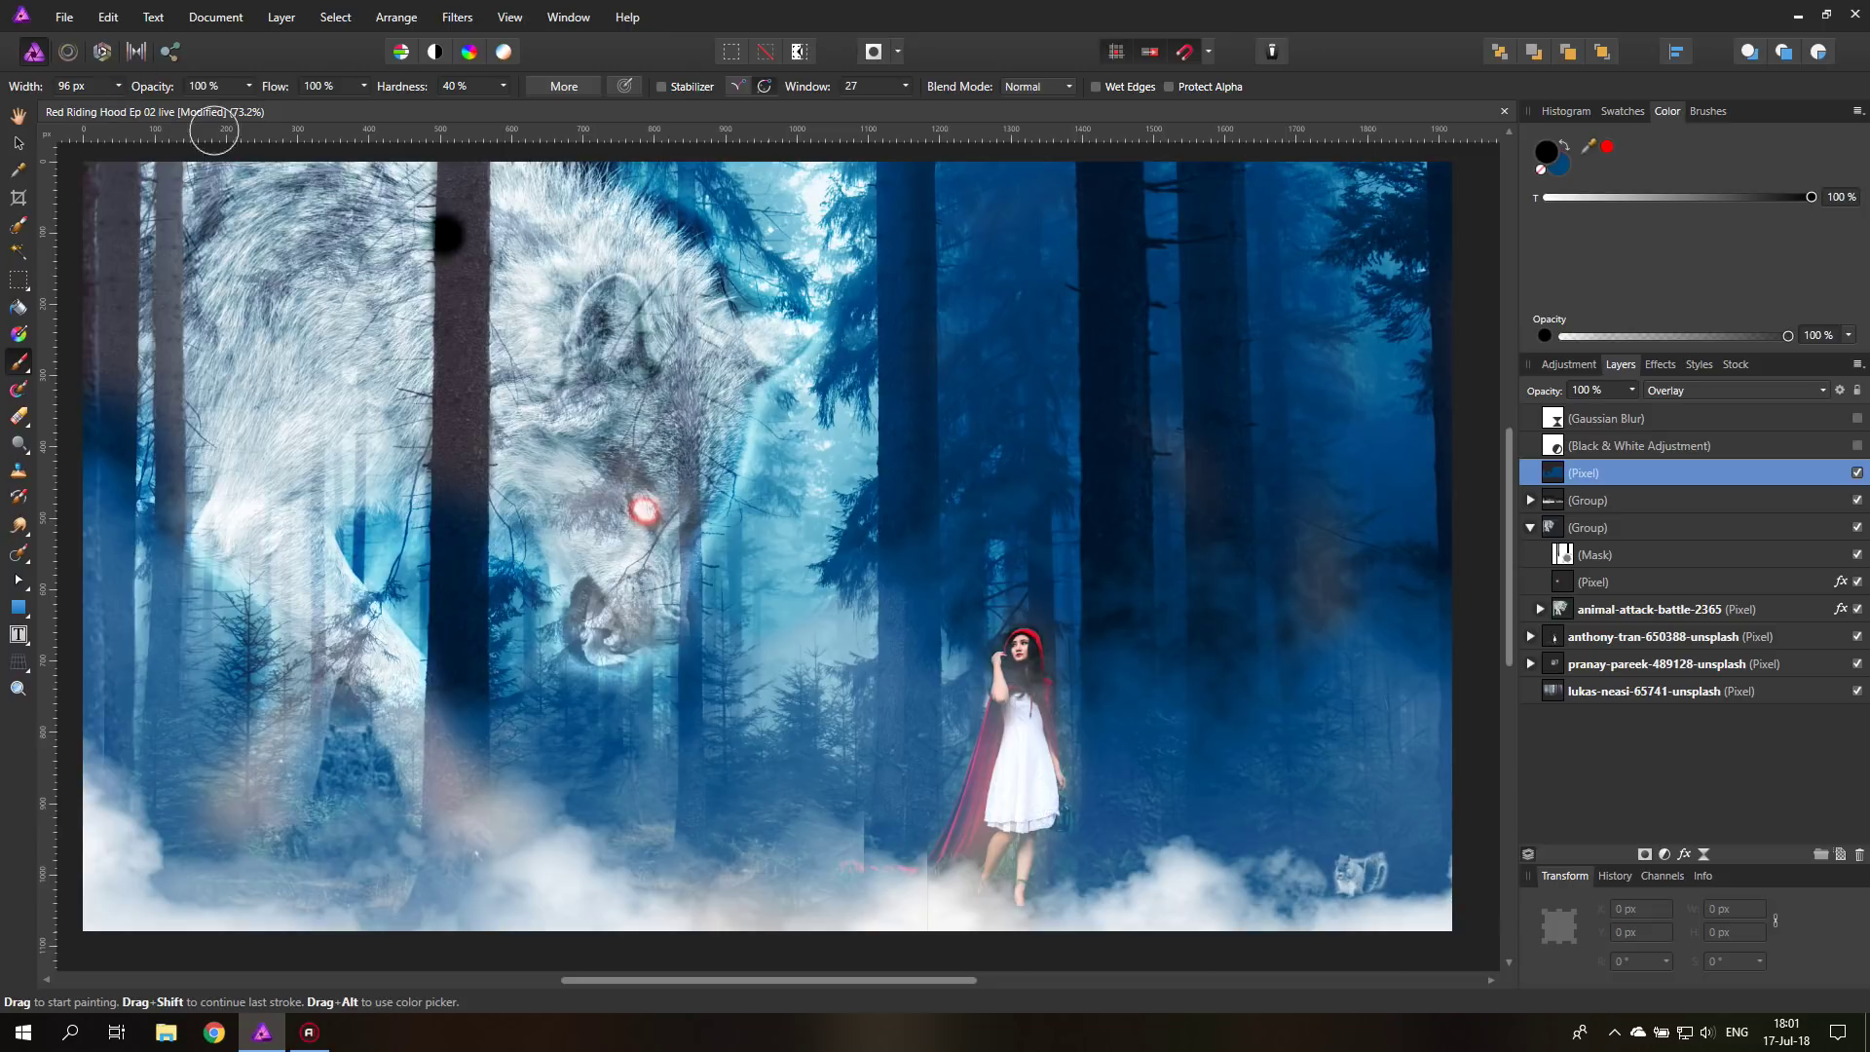
{"action": "left_click", "coordinate": [119, 86]}
{"action": "left_click_drag", "start_coordinate": [128, 105], "coordinate": [149, 106]}
{"action": "left_click", "coordinate": [118, 86]}
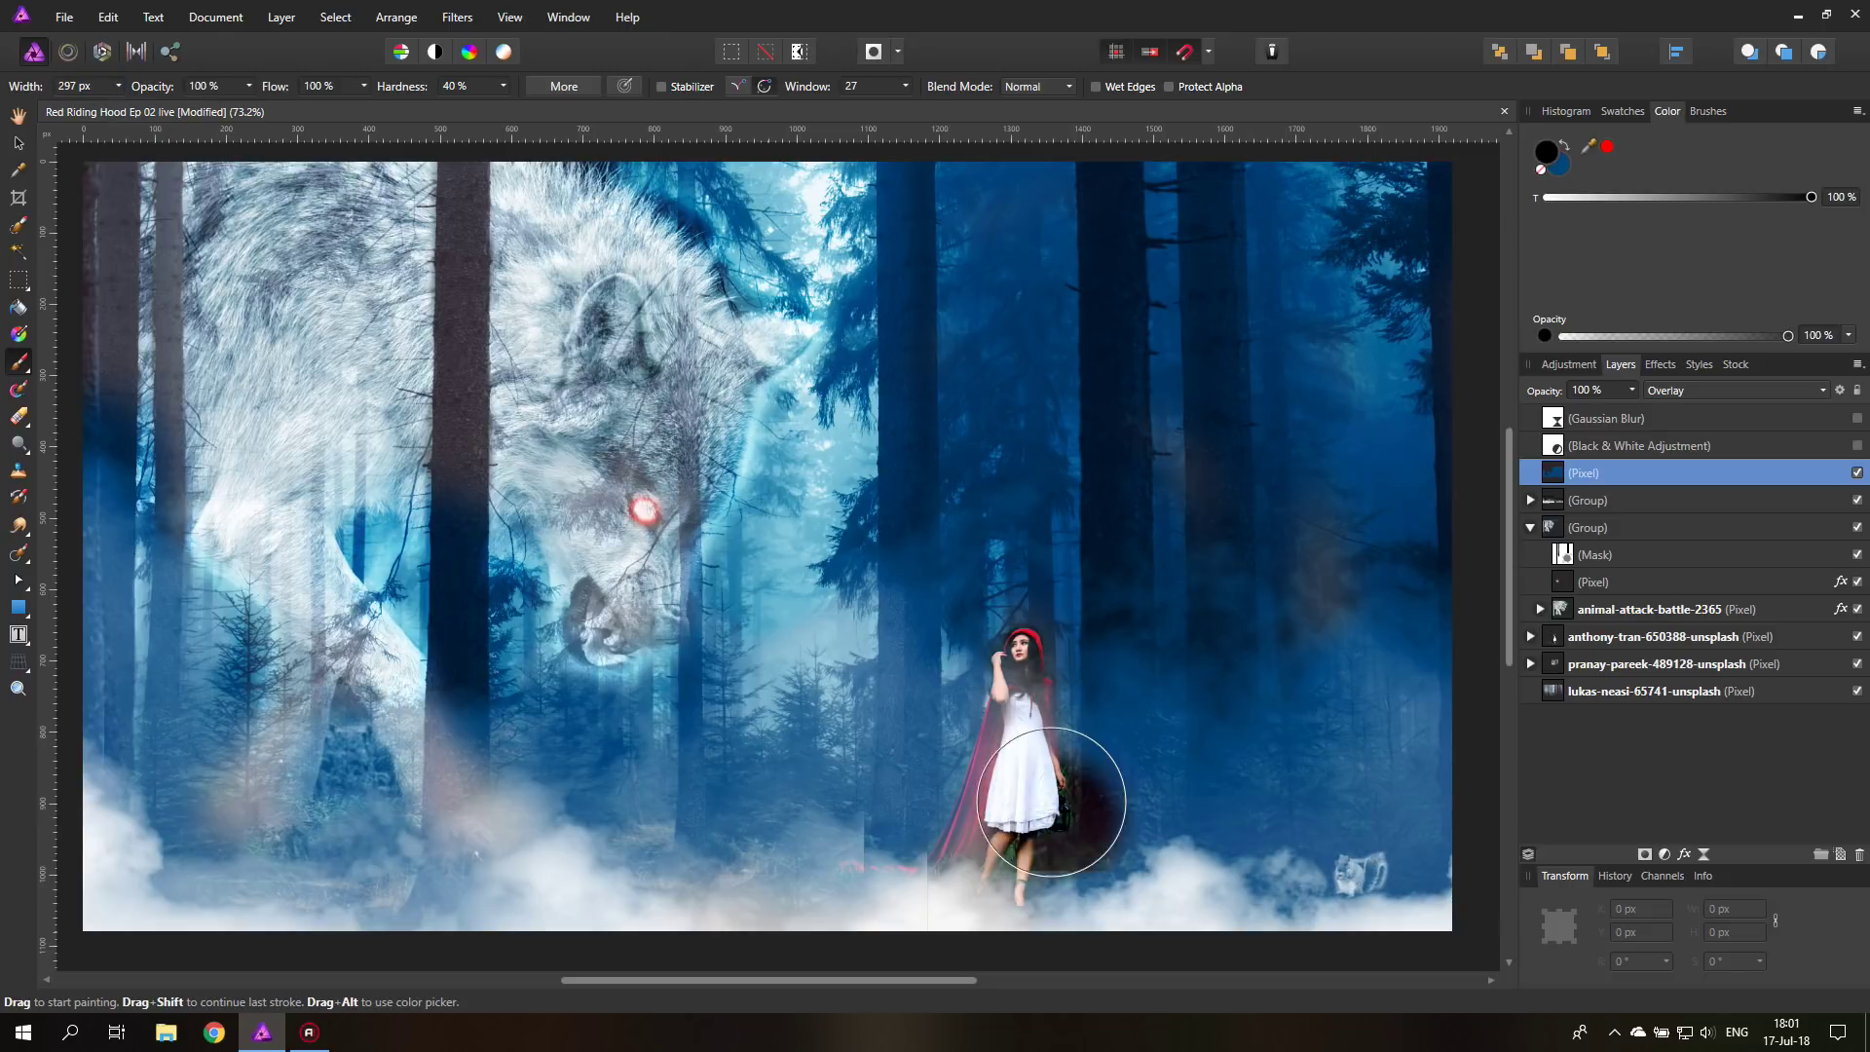
{"action": "left_click_drag", "start_coordinate": [1052, 801], "coordinate": [1061, 806]}
{"action": "key", "text": "ctrl+z"}
- Set the brush colour to dark yellow 9F7A08 and paint a glow beside the woman's dress on the Overlay layer
{"action": "left_click", "coordinate": [1547, 146]}
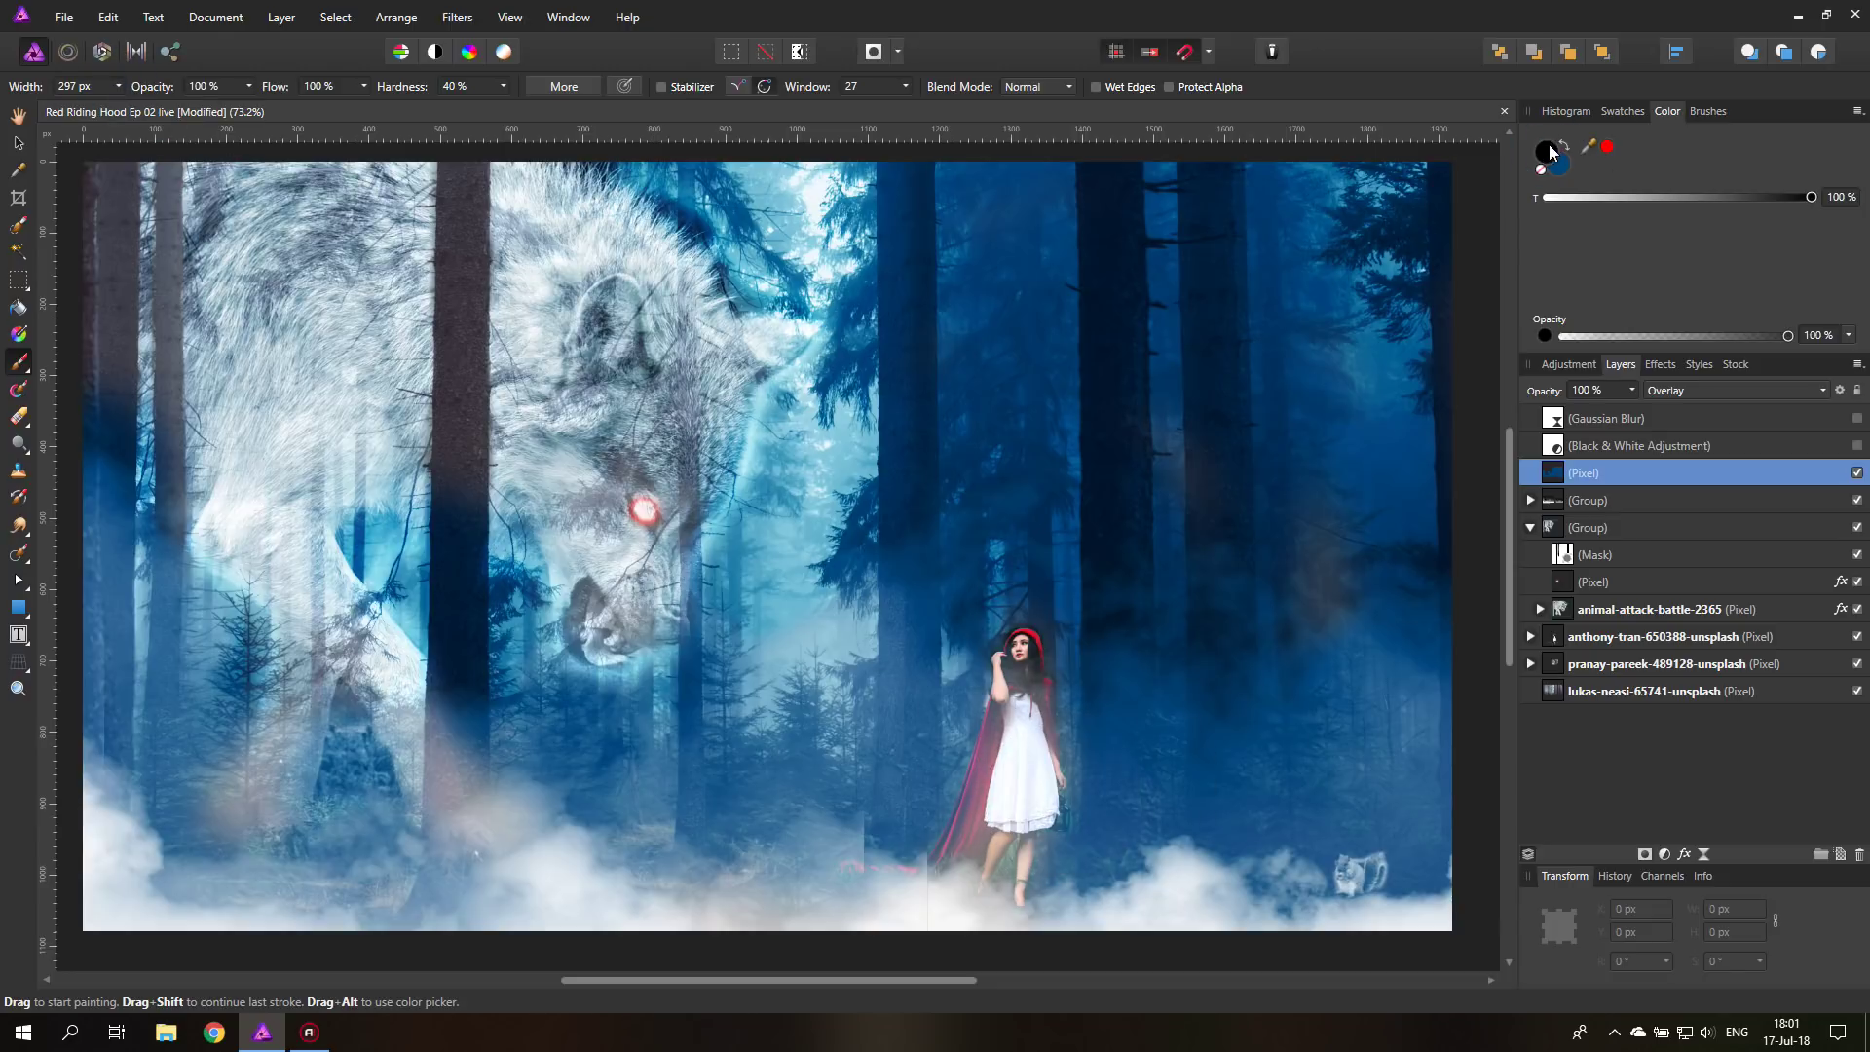
{"action": "left_click", "coordinate": [974, 583]}
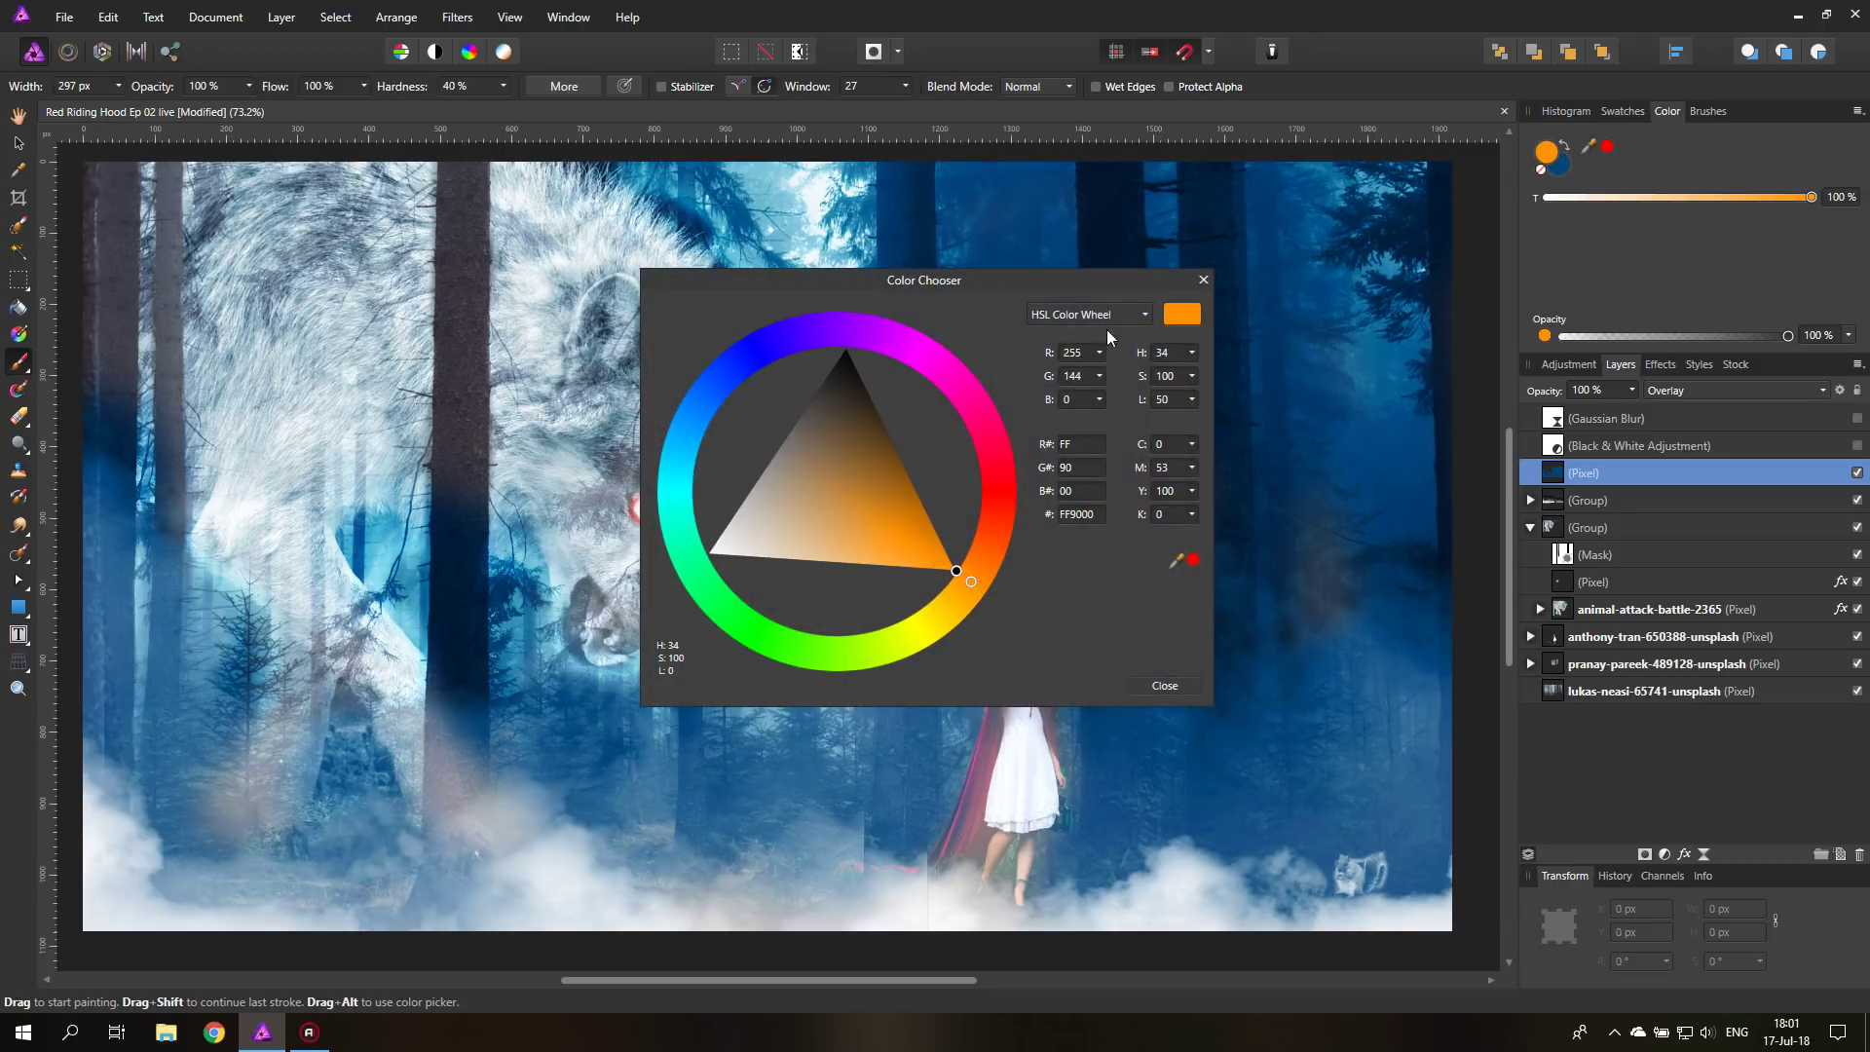
{"action": "left_click_drag", "start_coordinate": [1028, 287], "coordinate": [1734, 351]}
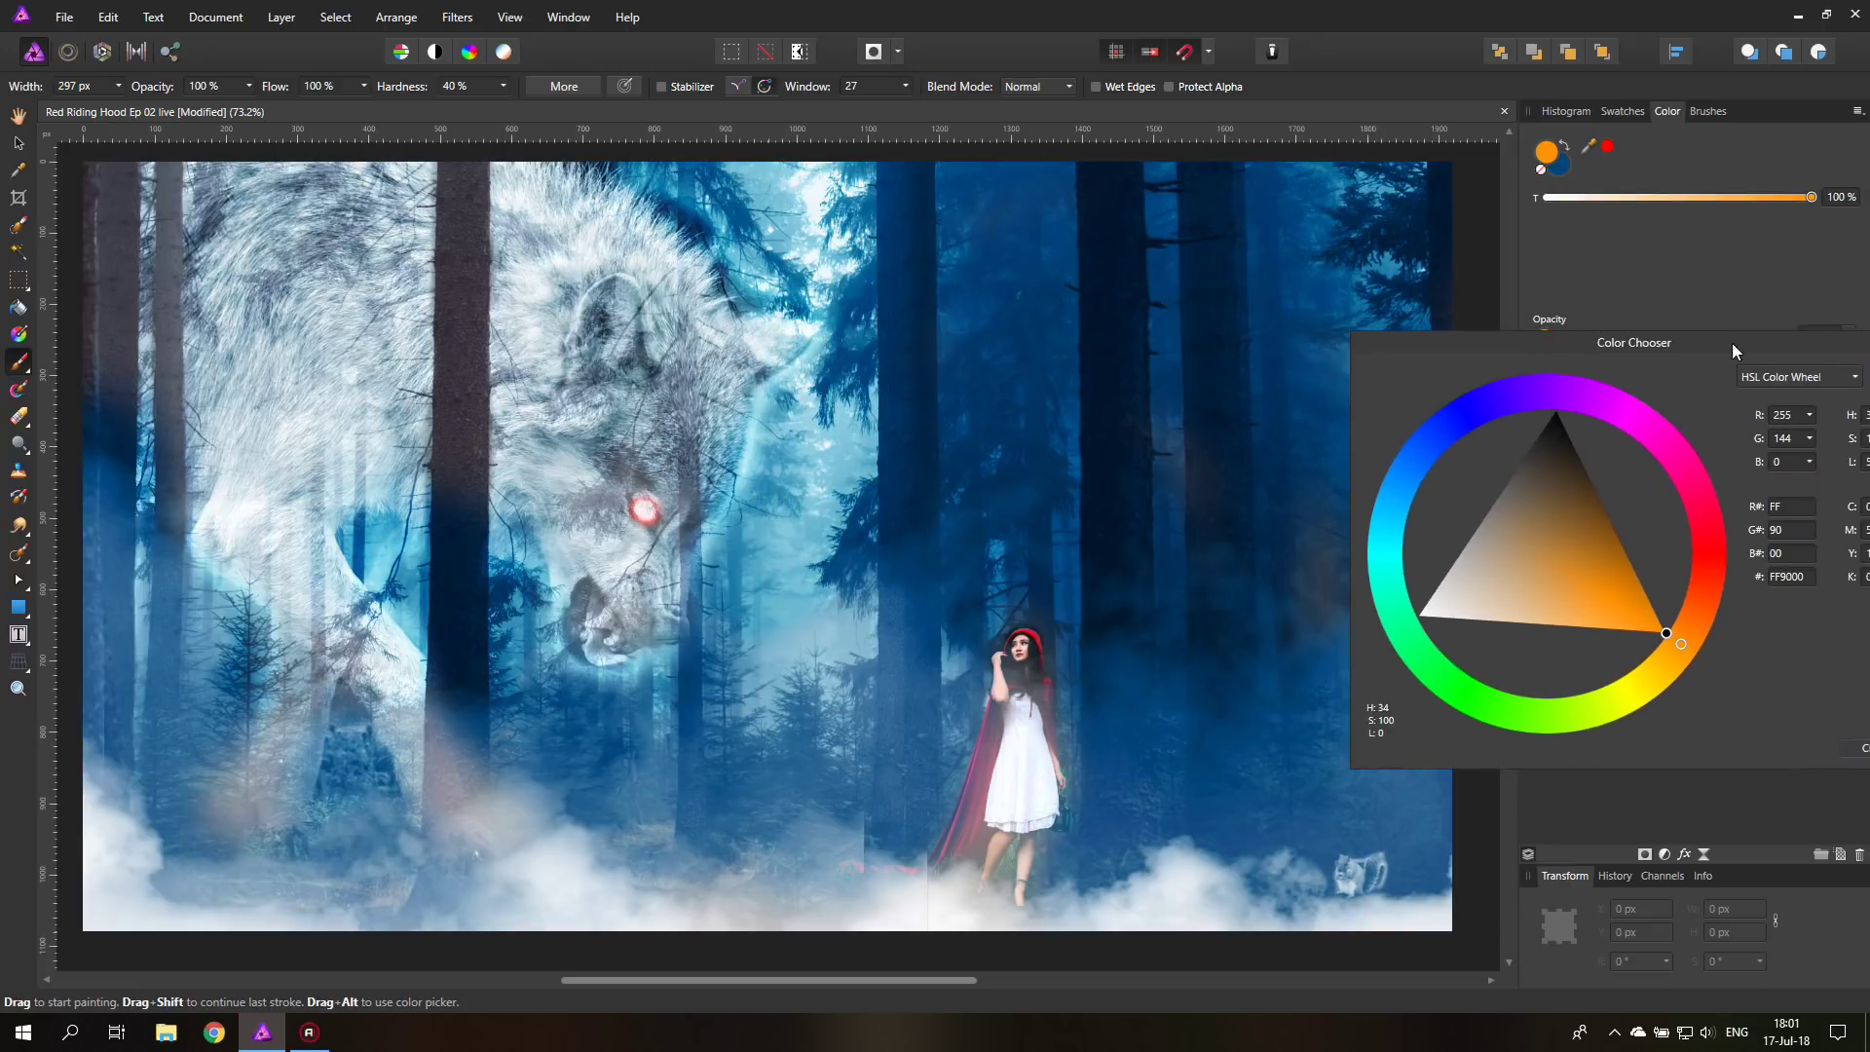
{"action": "left_click", "coordinate": [1644, 680]}
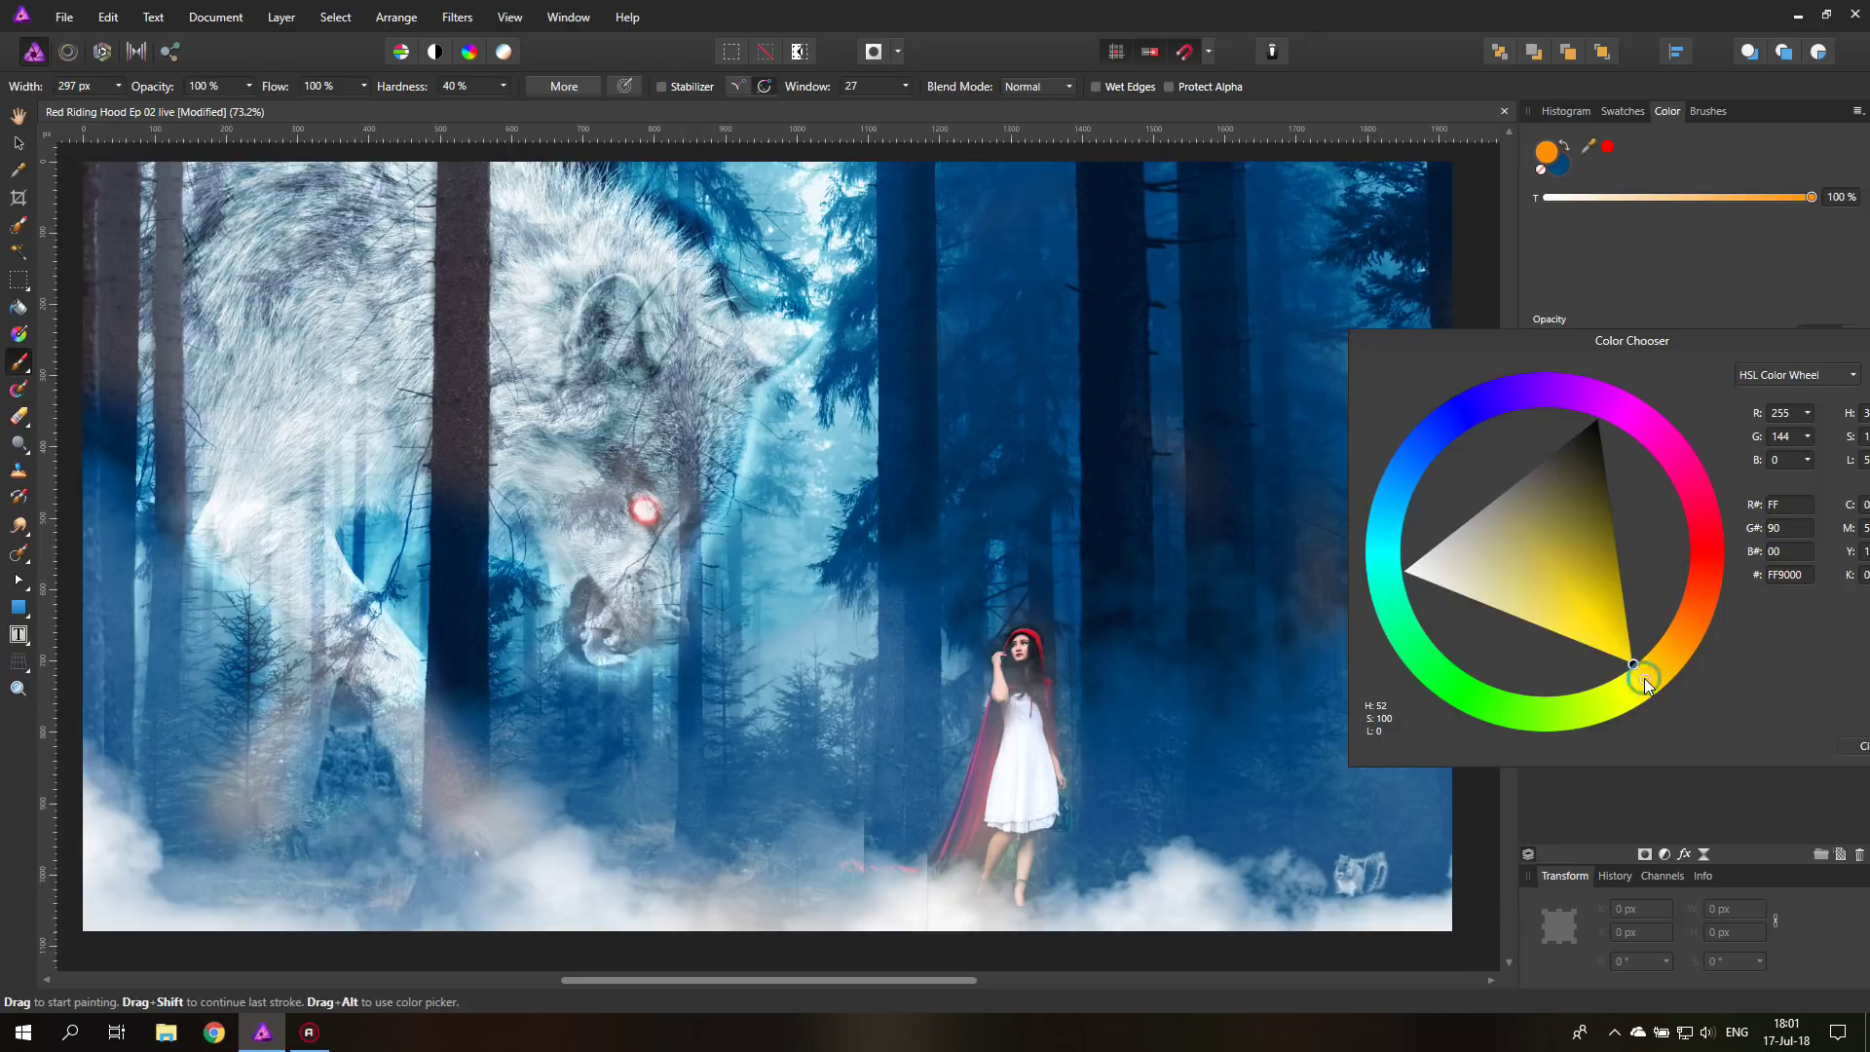
{"action": "left_click", "coordinate": [1621, 592]}
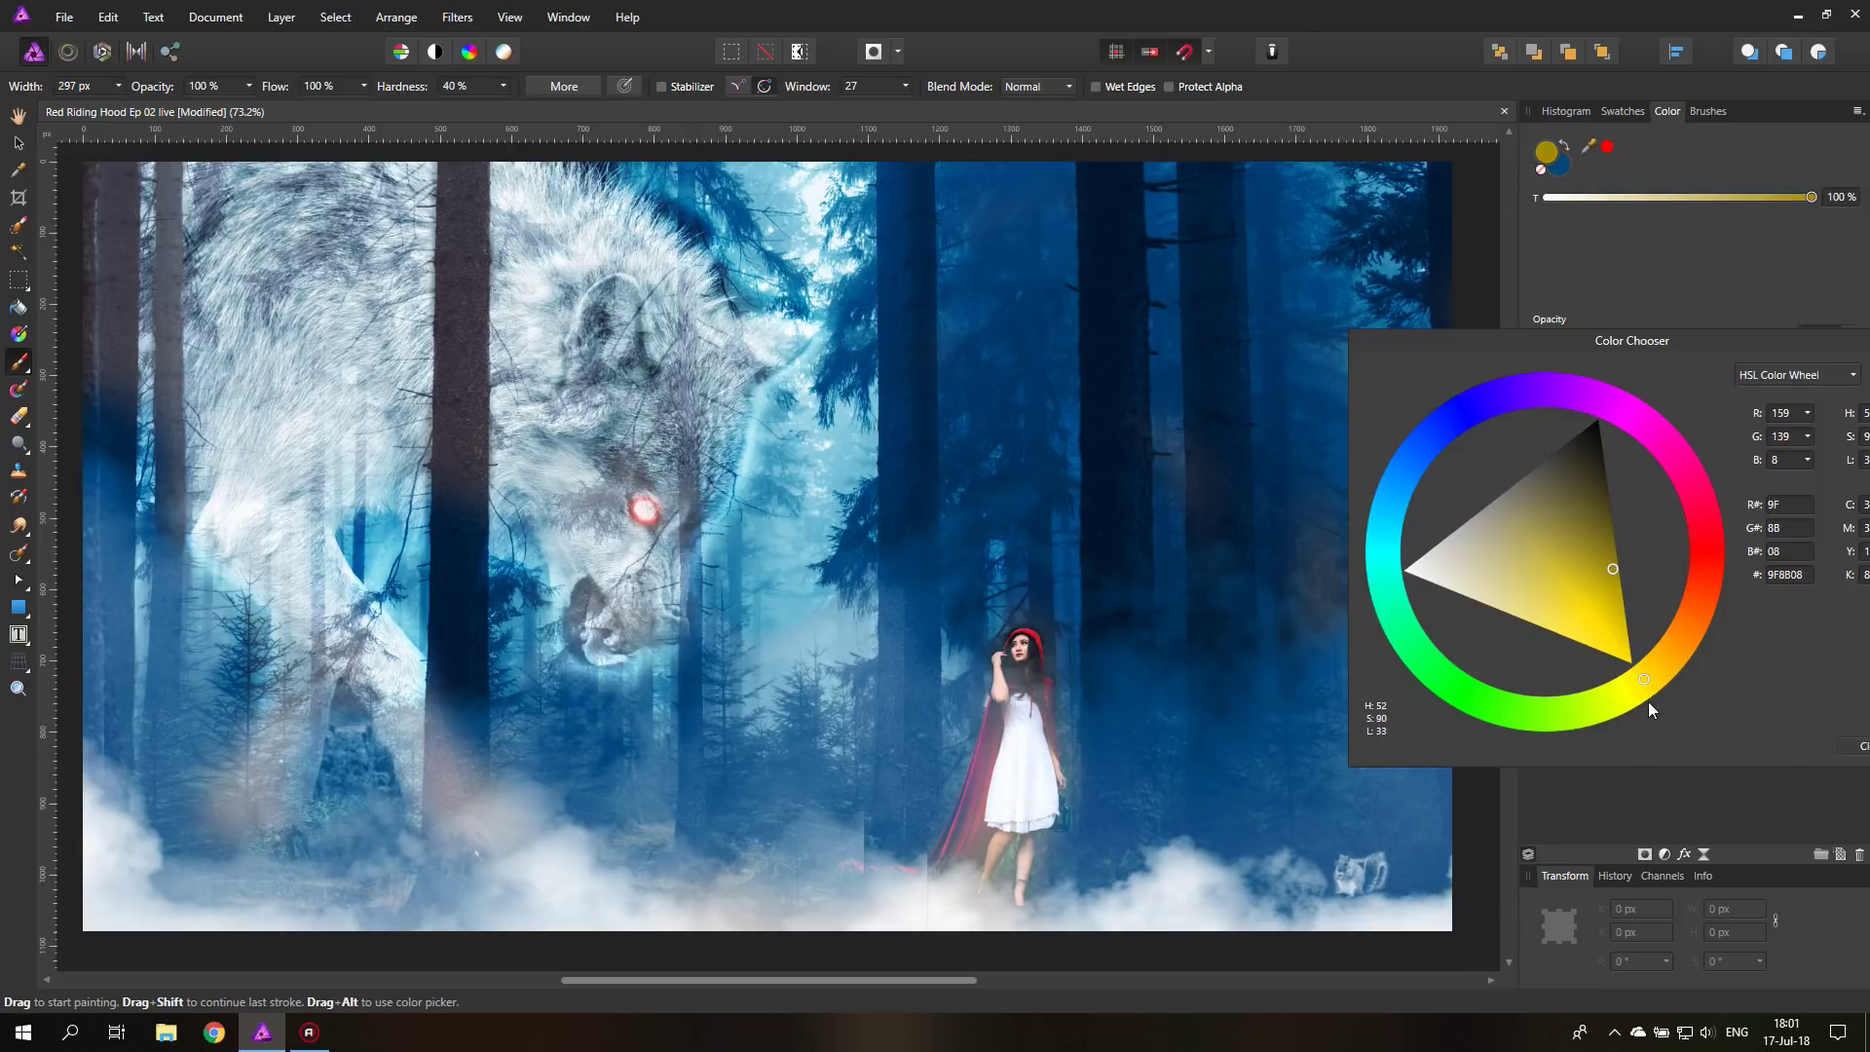
{"action": "left_click", "coordinate": [1669, 680]}
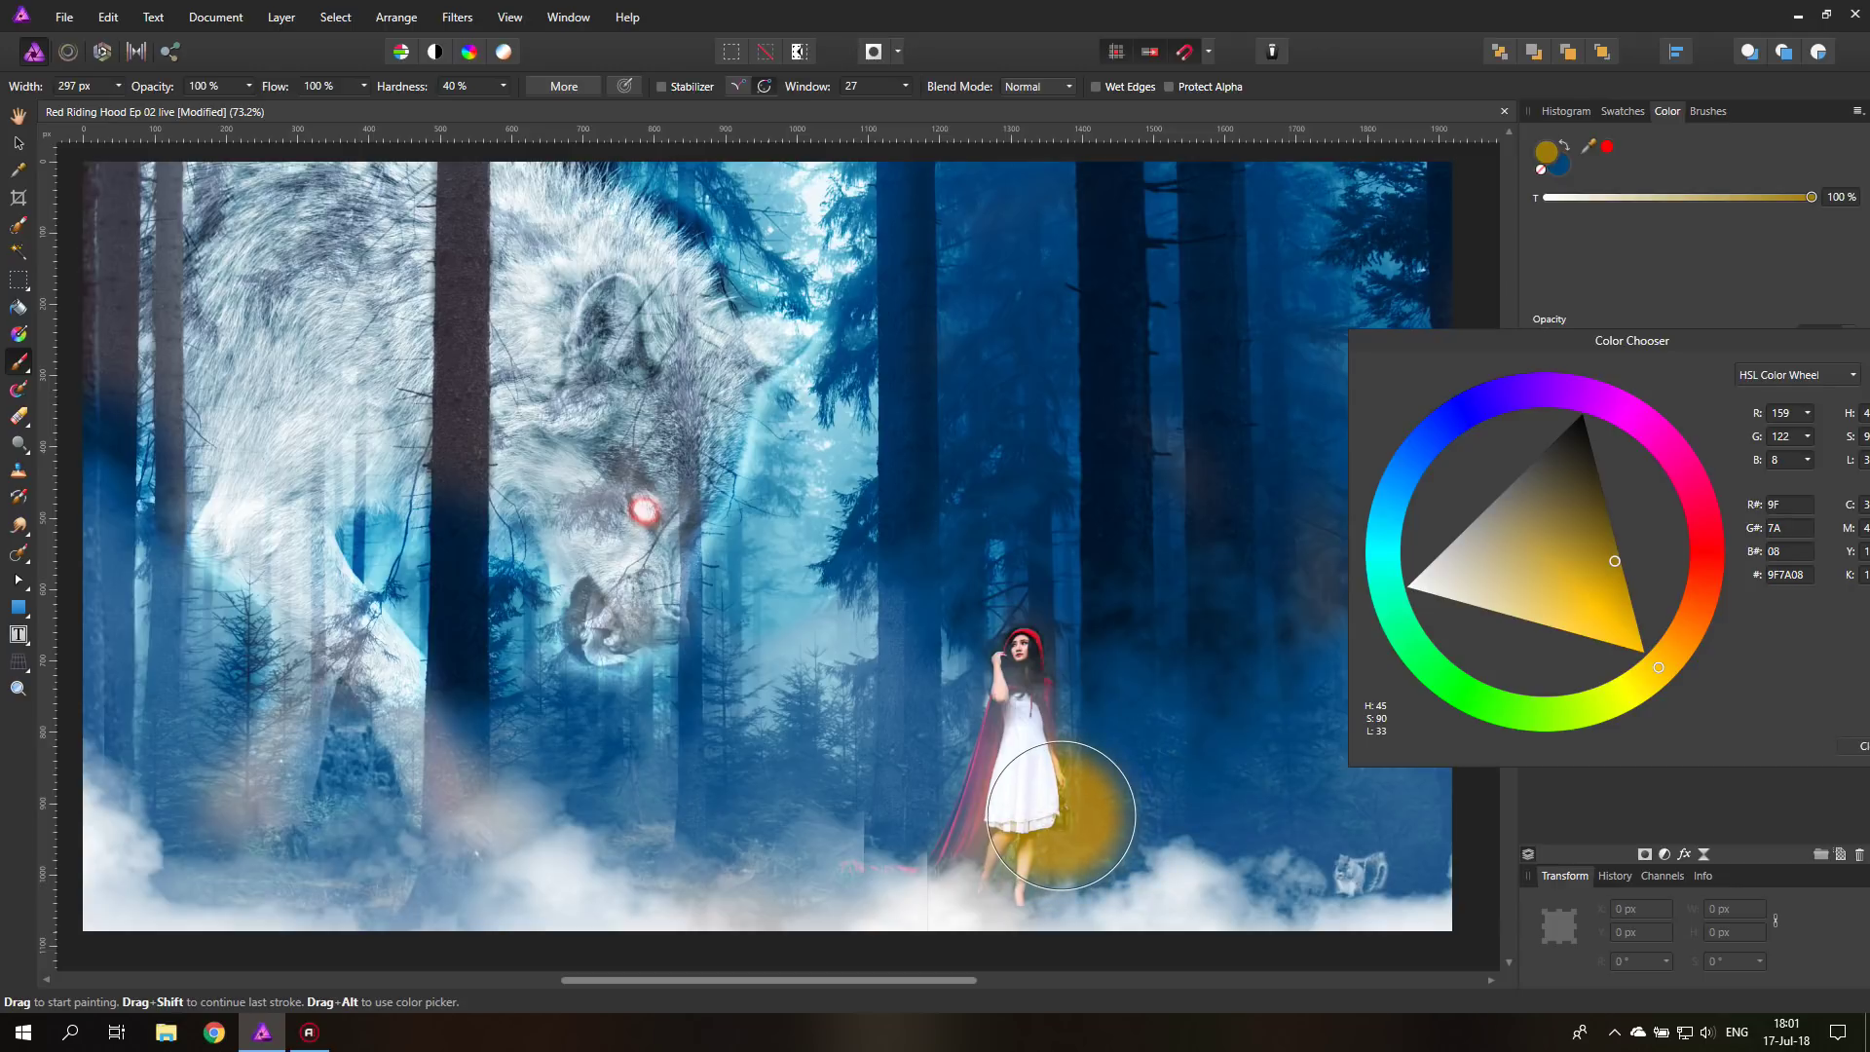
{"action": "left_click_drag", "start_coordinate": [1062, 815], "coordinate": [1072, 830]}
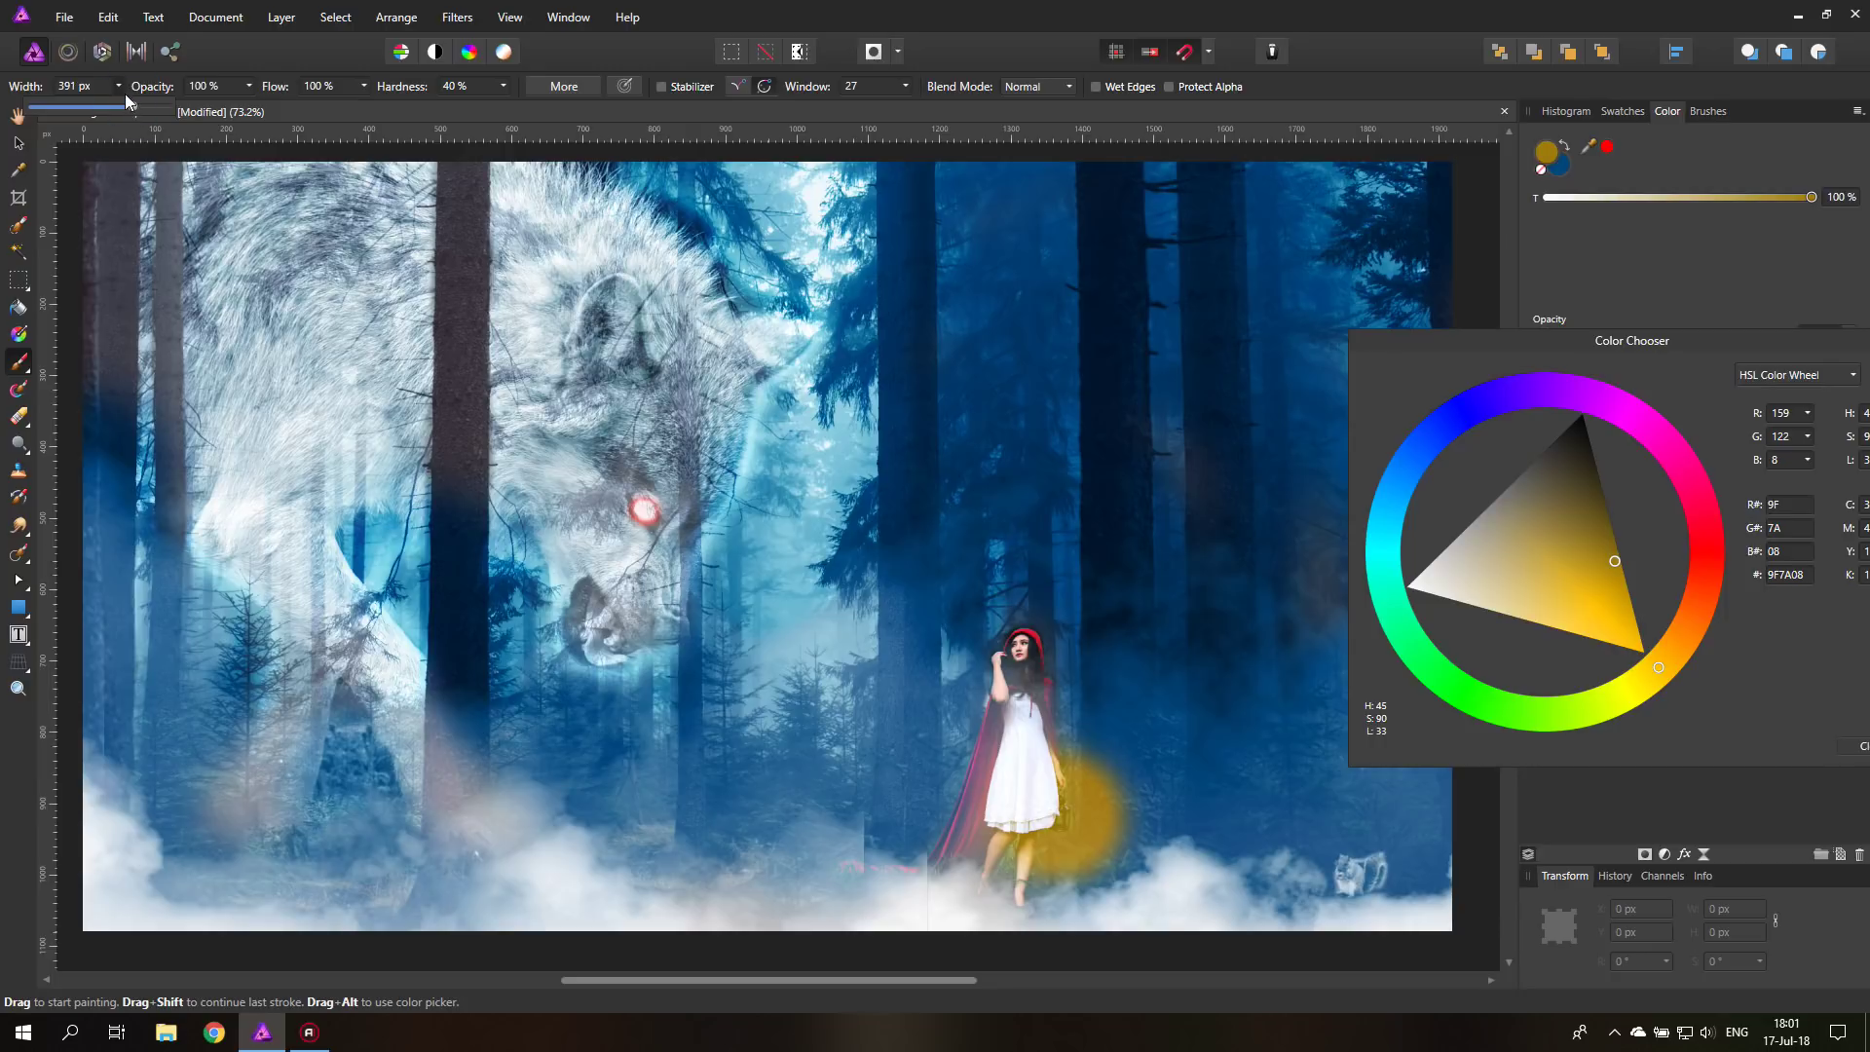
- Paint a faint glow around the woman in light yellow F7D057, using a 391 px brush at 14% opacity
{"action": "left_click_drag", "start_coordinate": [1600, 628], "coordinate": [1560, 623]}
{"action": "left_click", "coordinate": [1081, 808]}
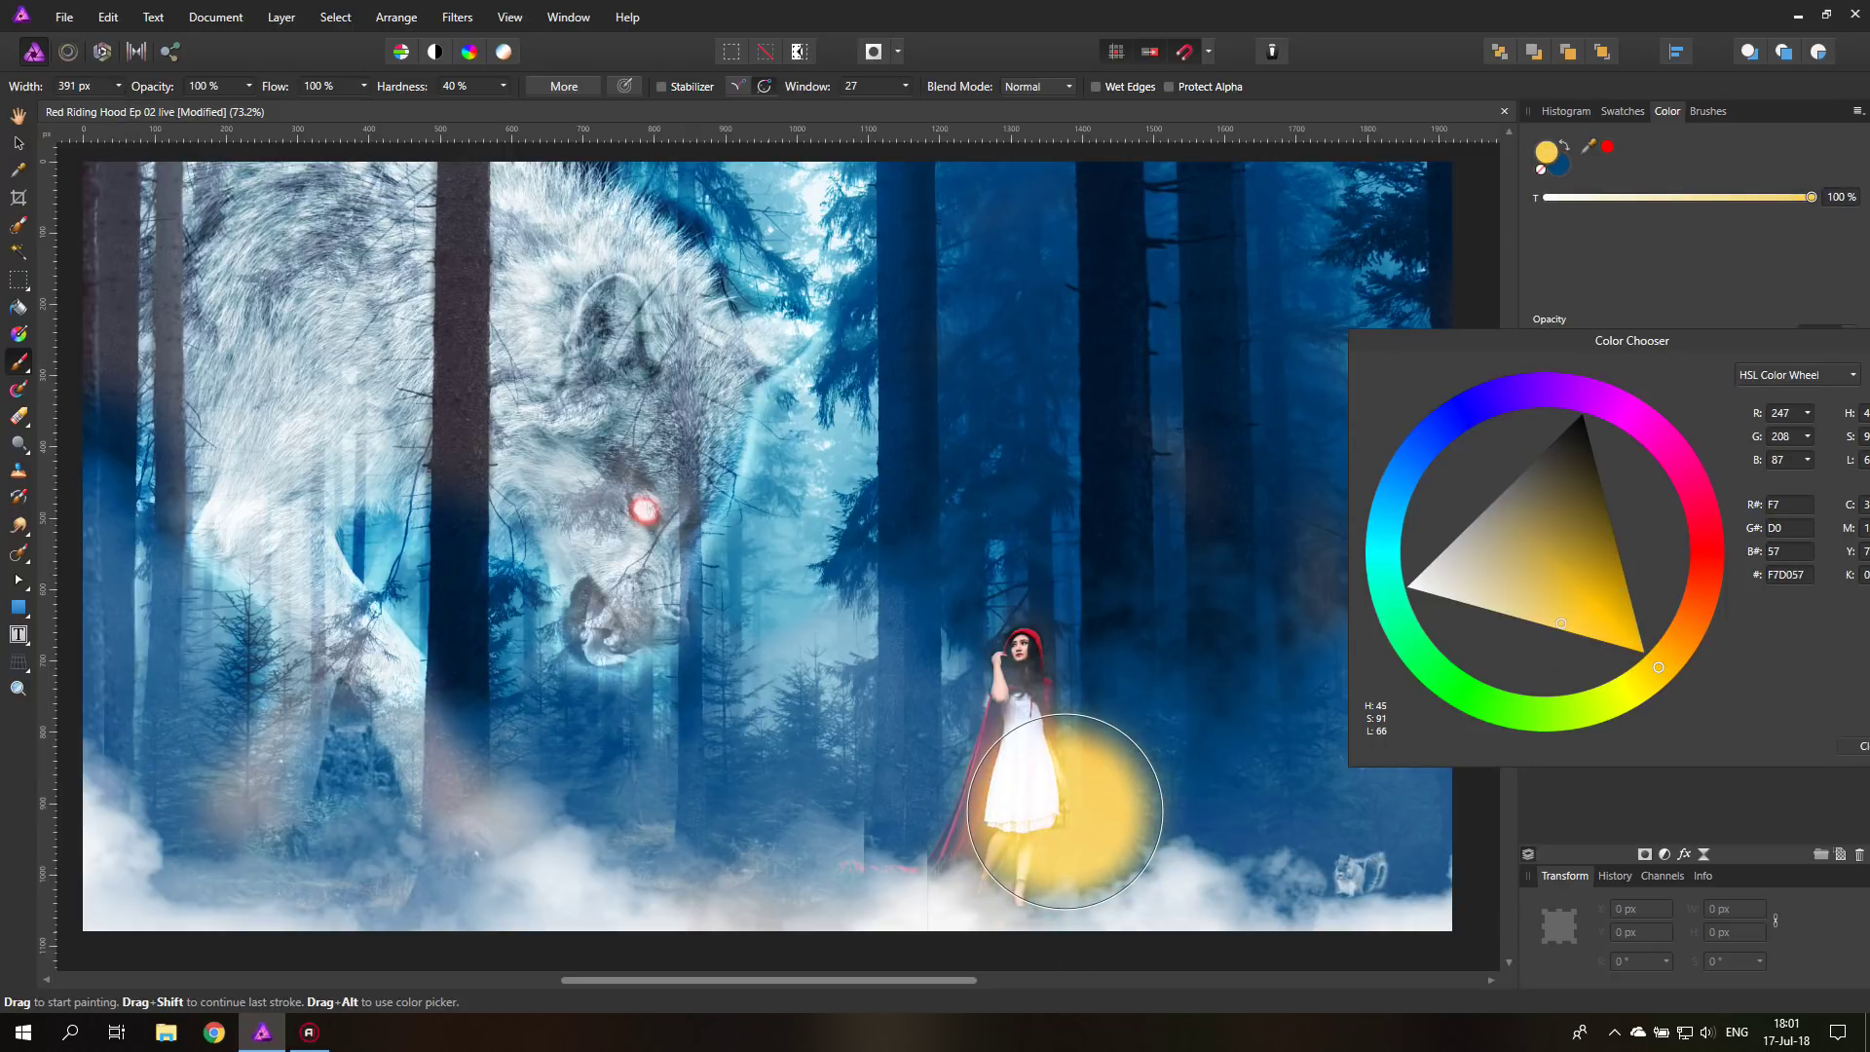
{"action": "left_click", "coordinate": [248, 86]}
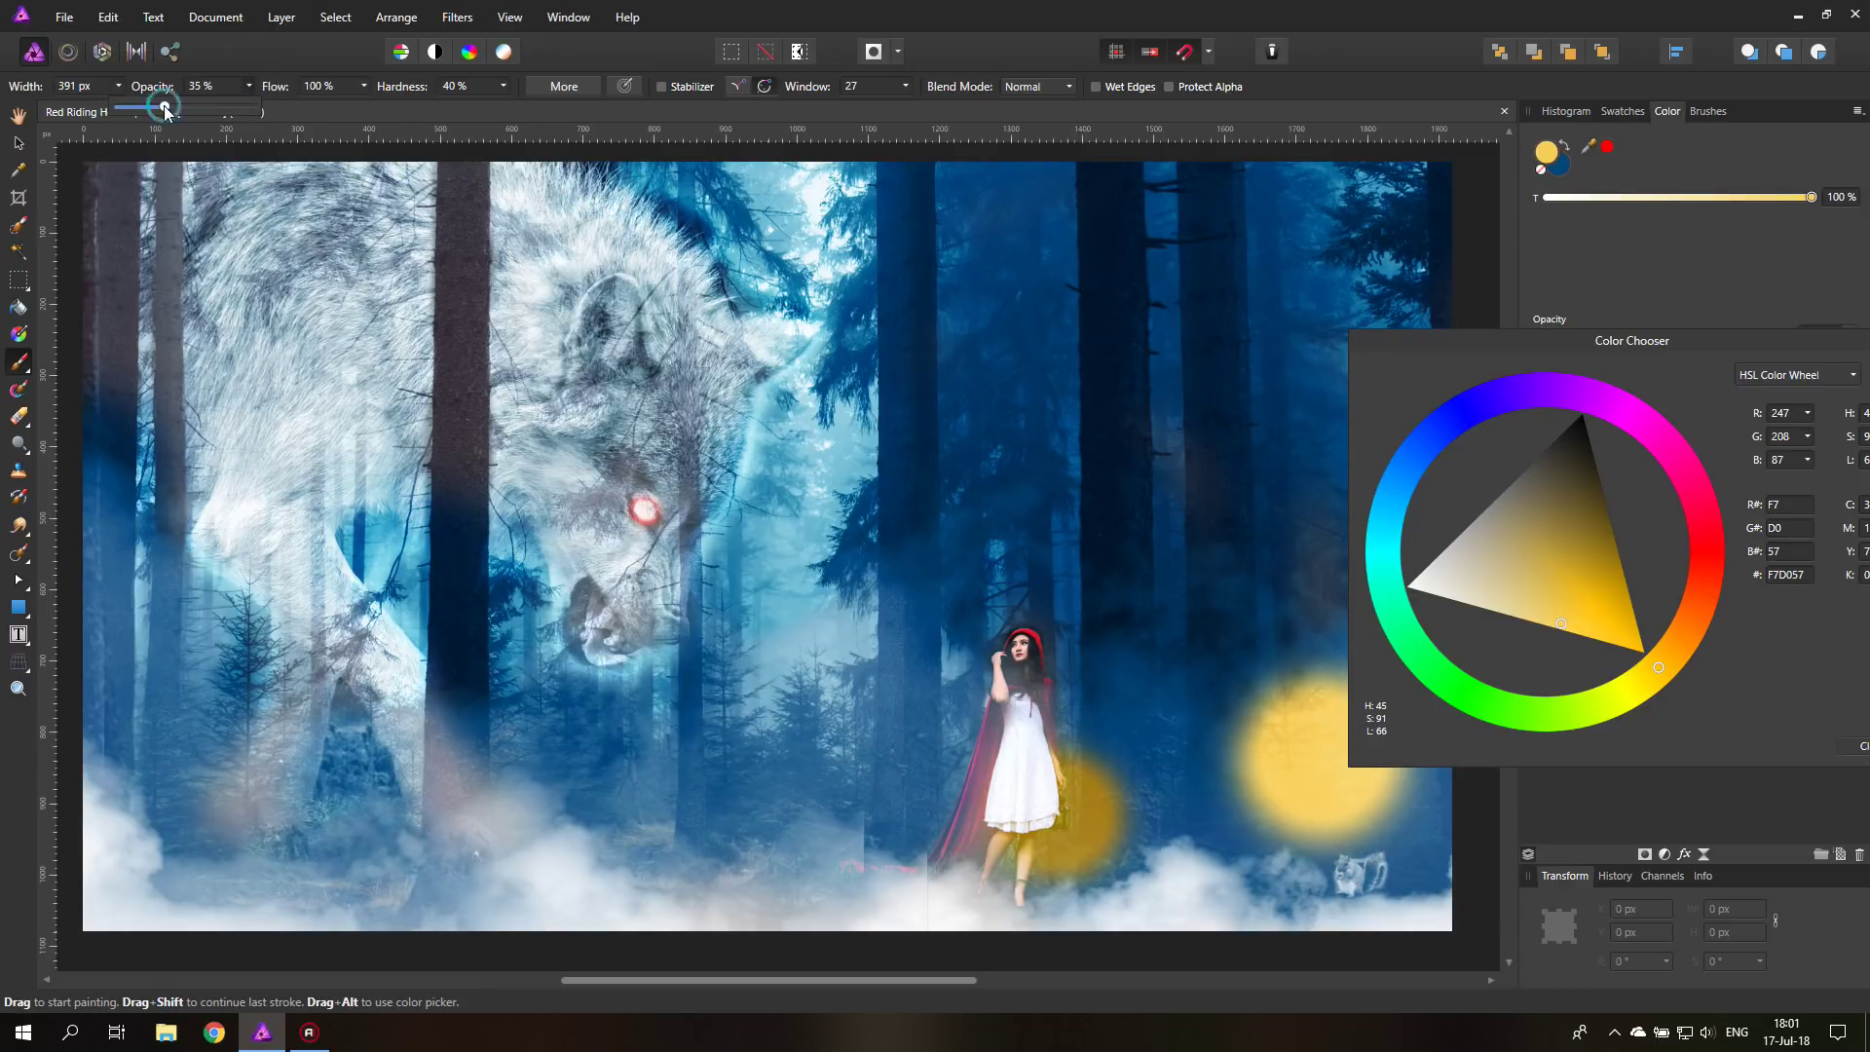
{"action": "left_click", "coordinate": [250, 88]}
{"action": "key", "text": "ctrl+z"}
{"action": "left_click", "coordinate": [1071, 855]}
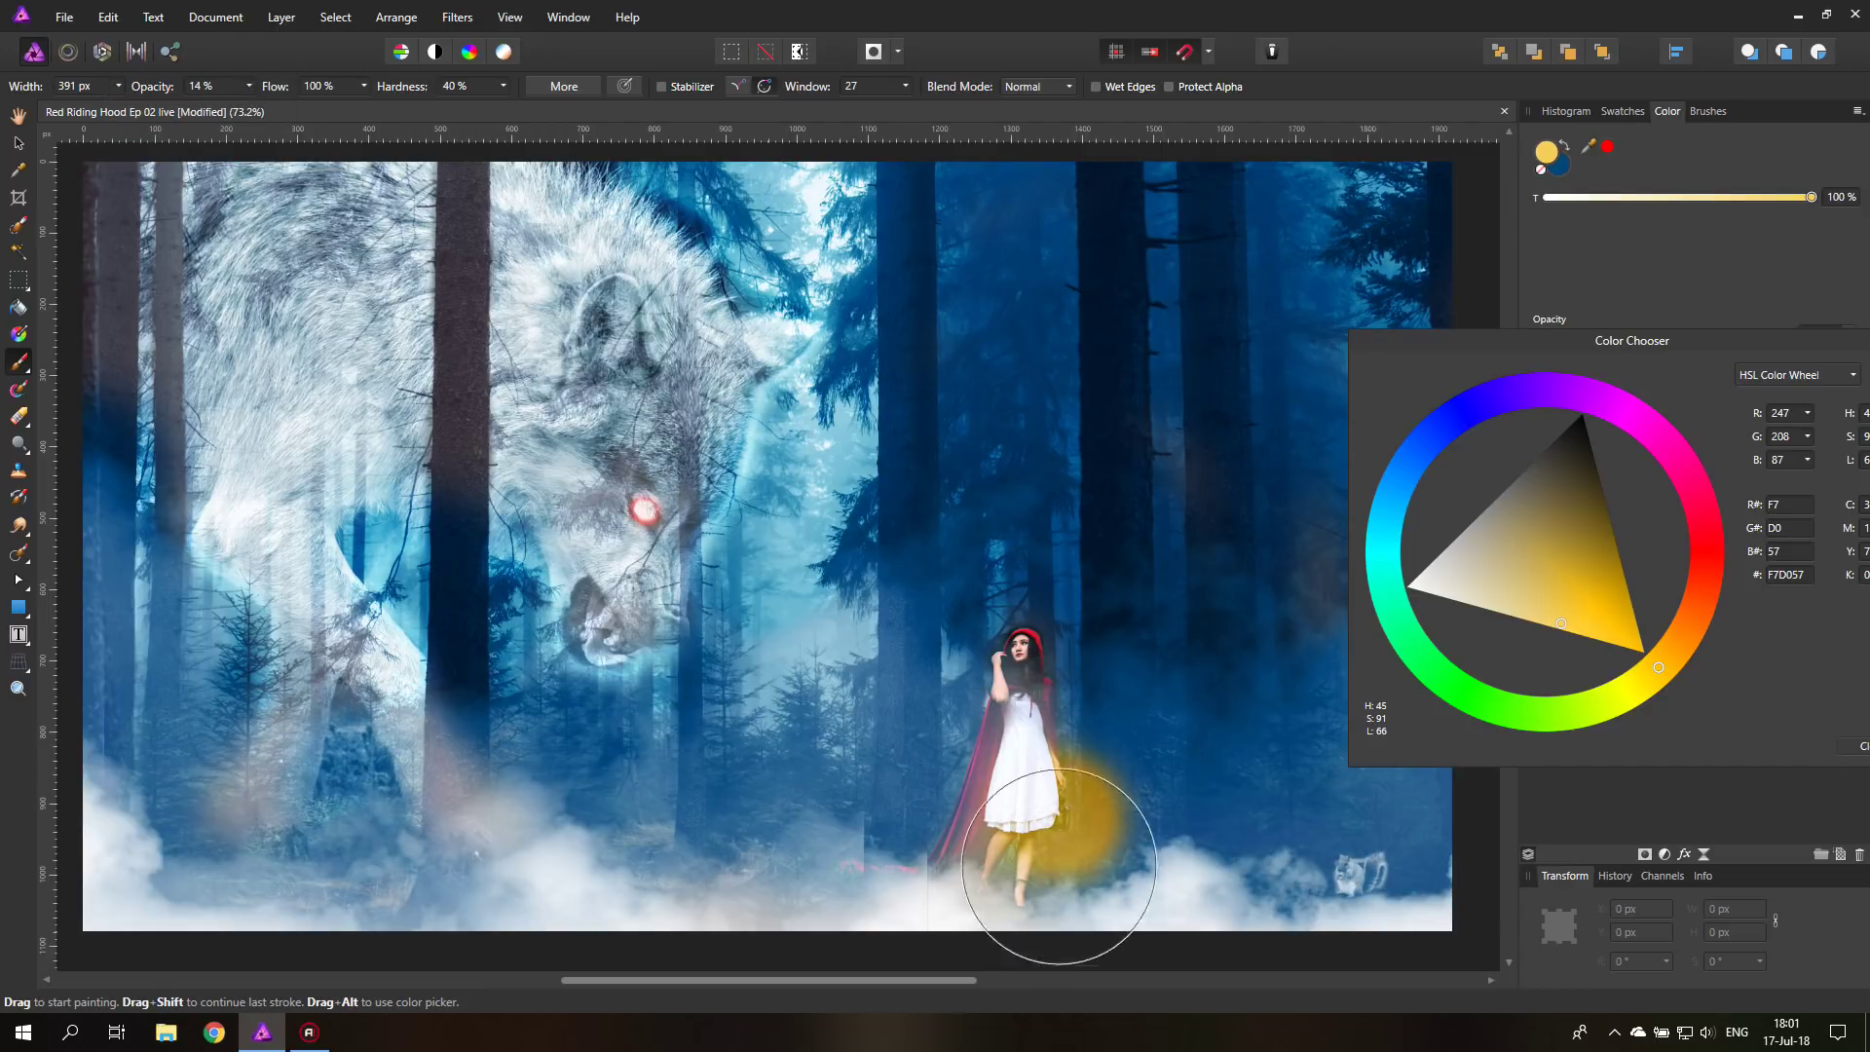
{"action": "left_click", "coordinate": [1059, 820]}
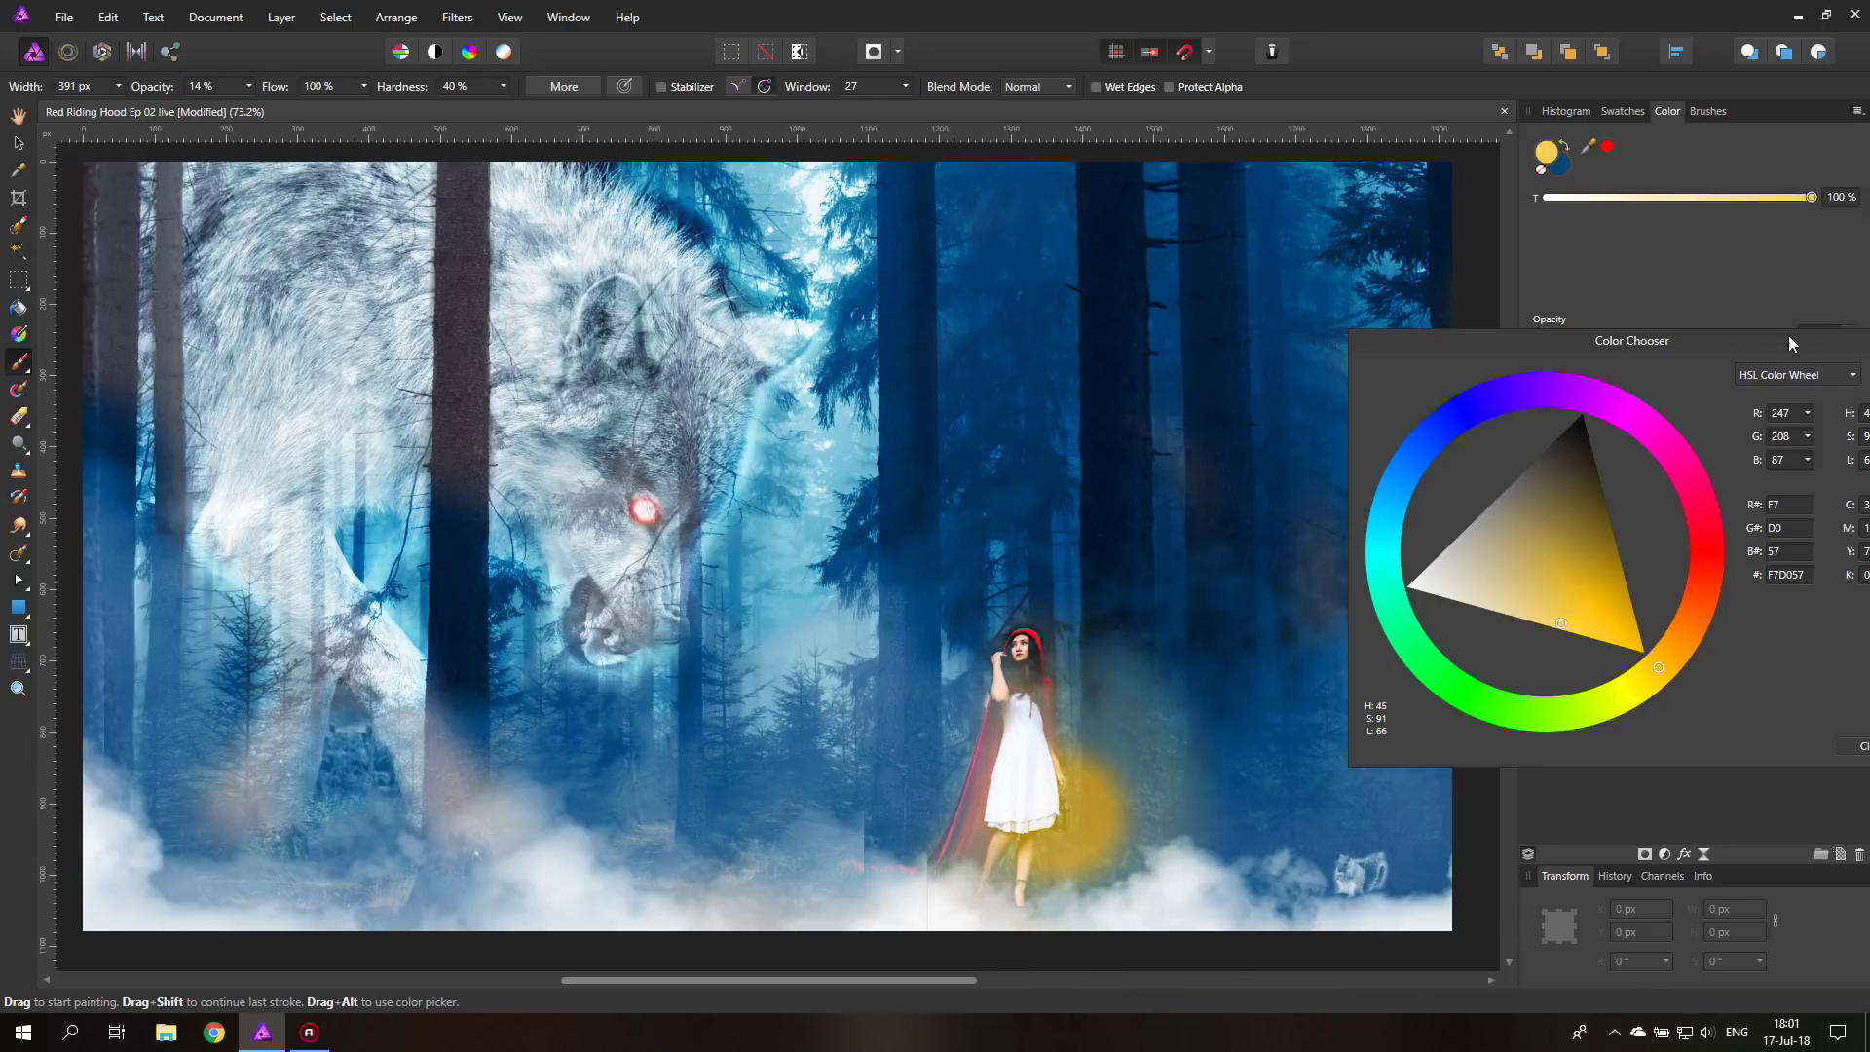
{"action": "left_click_drag", "start_coordinate": [1789, 337], "coordinate": [1561, 350]}
{"action": "left_click", "coordinate": [1682, 354]}
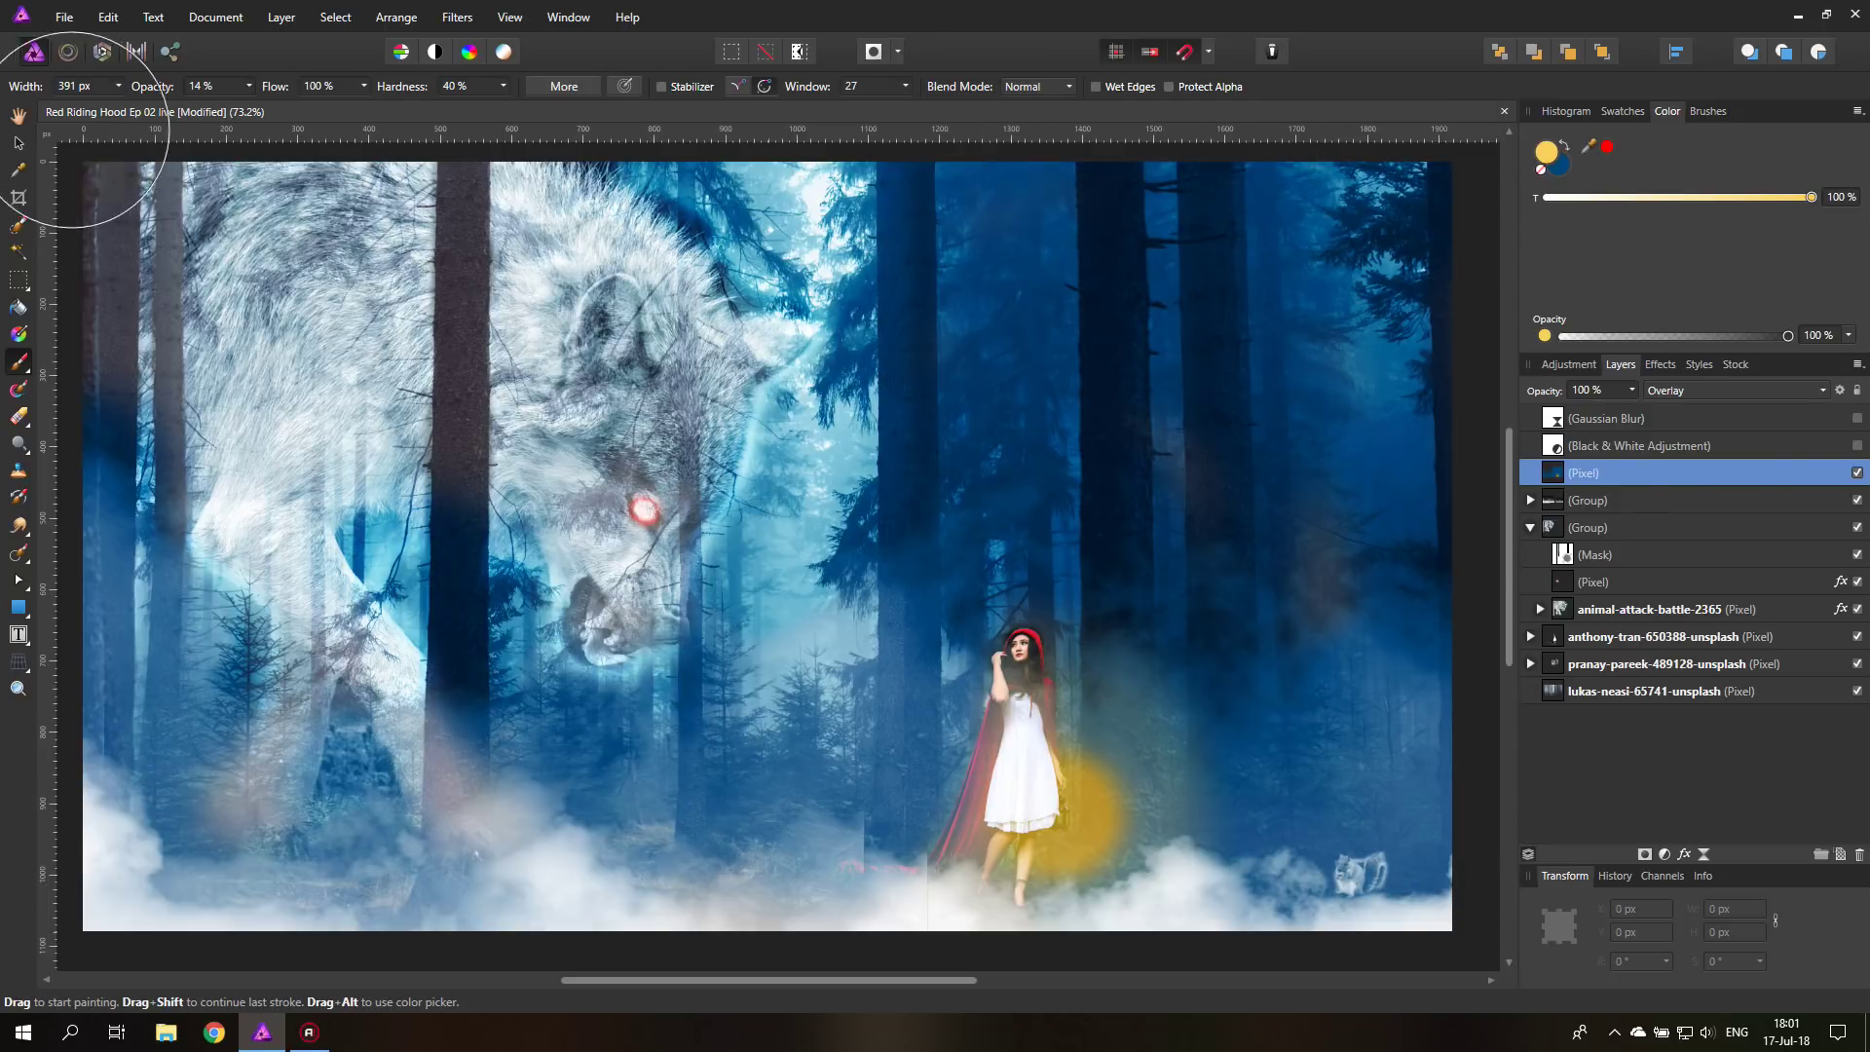
- Add a new pixel layer above the Overlay paint layer and set its blend mode to Luminosity
{"action": "left_click", "coordinate": [19, 144]}
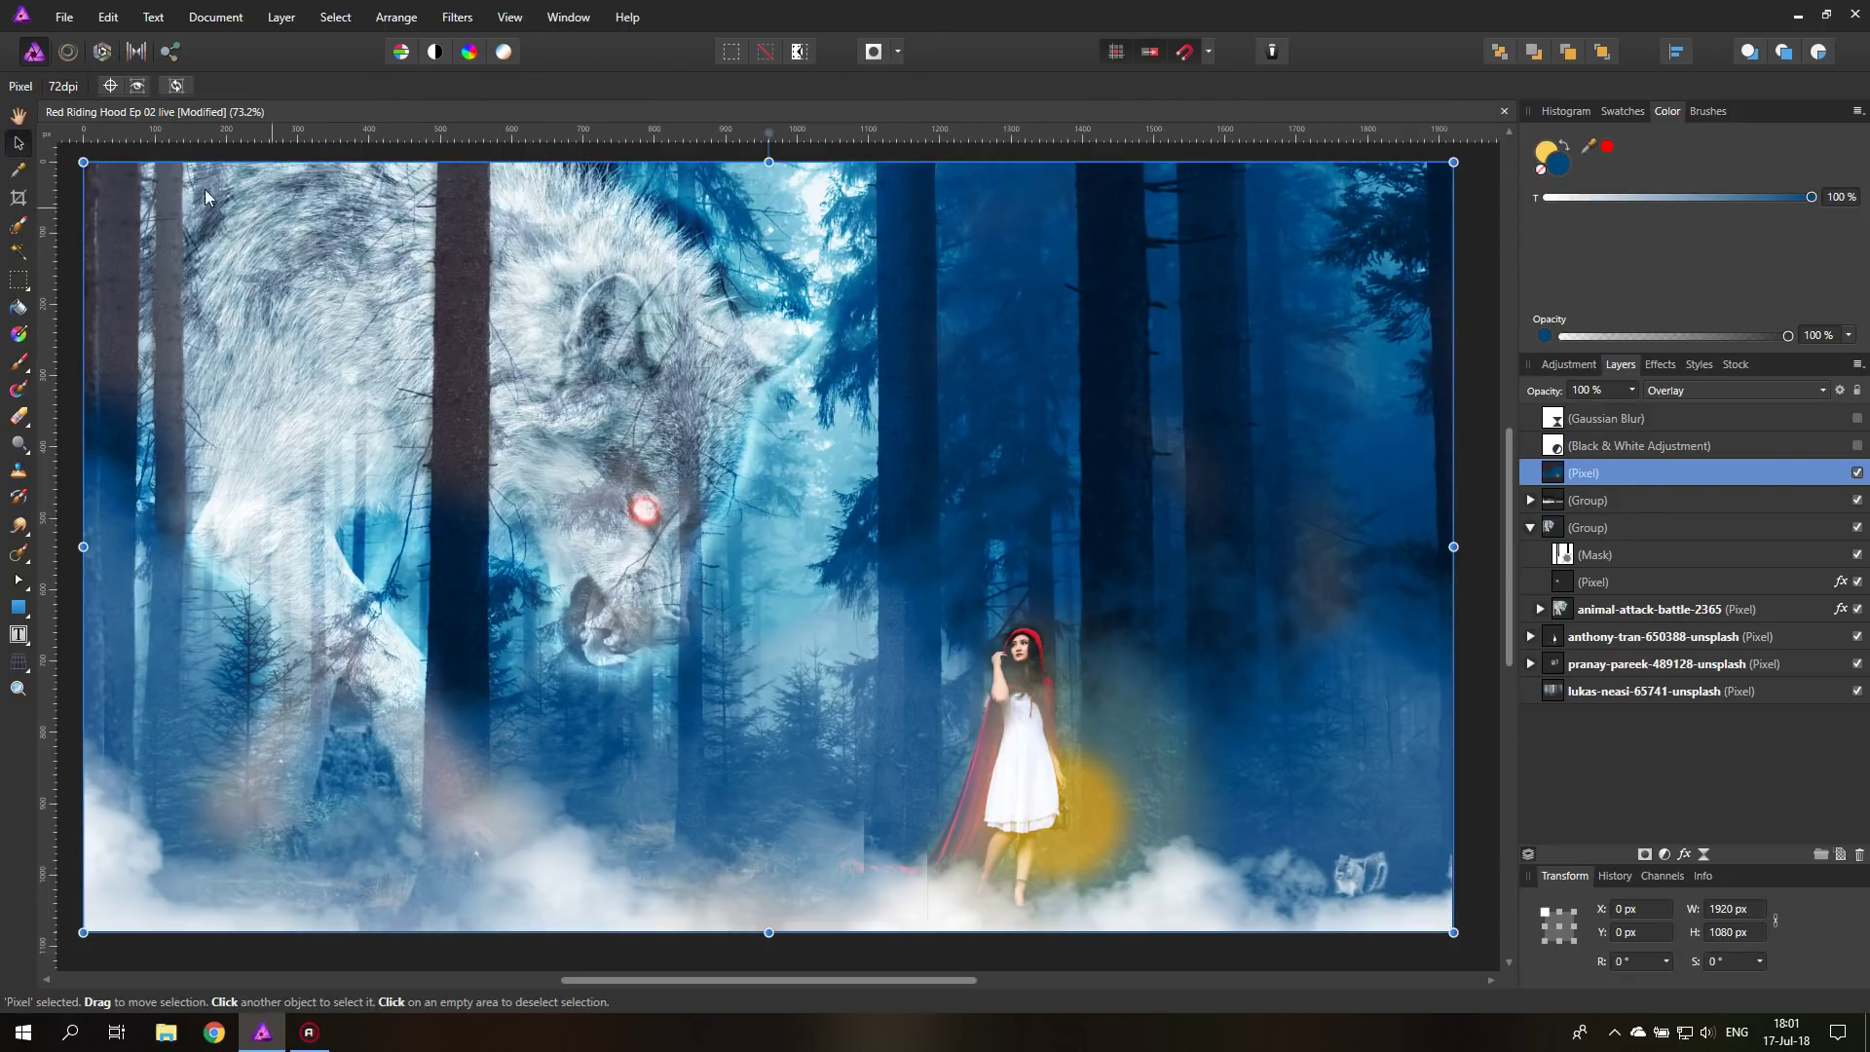
{"action": "left_click", "coordinate": [20, 364]}
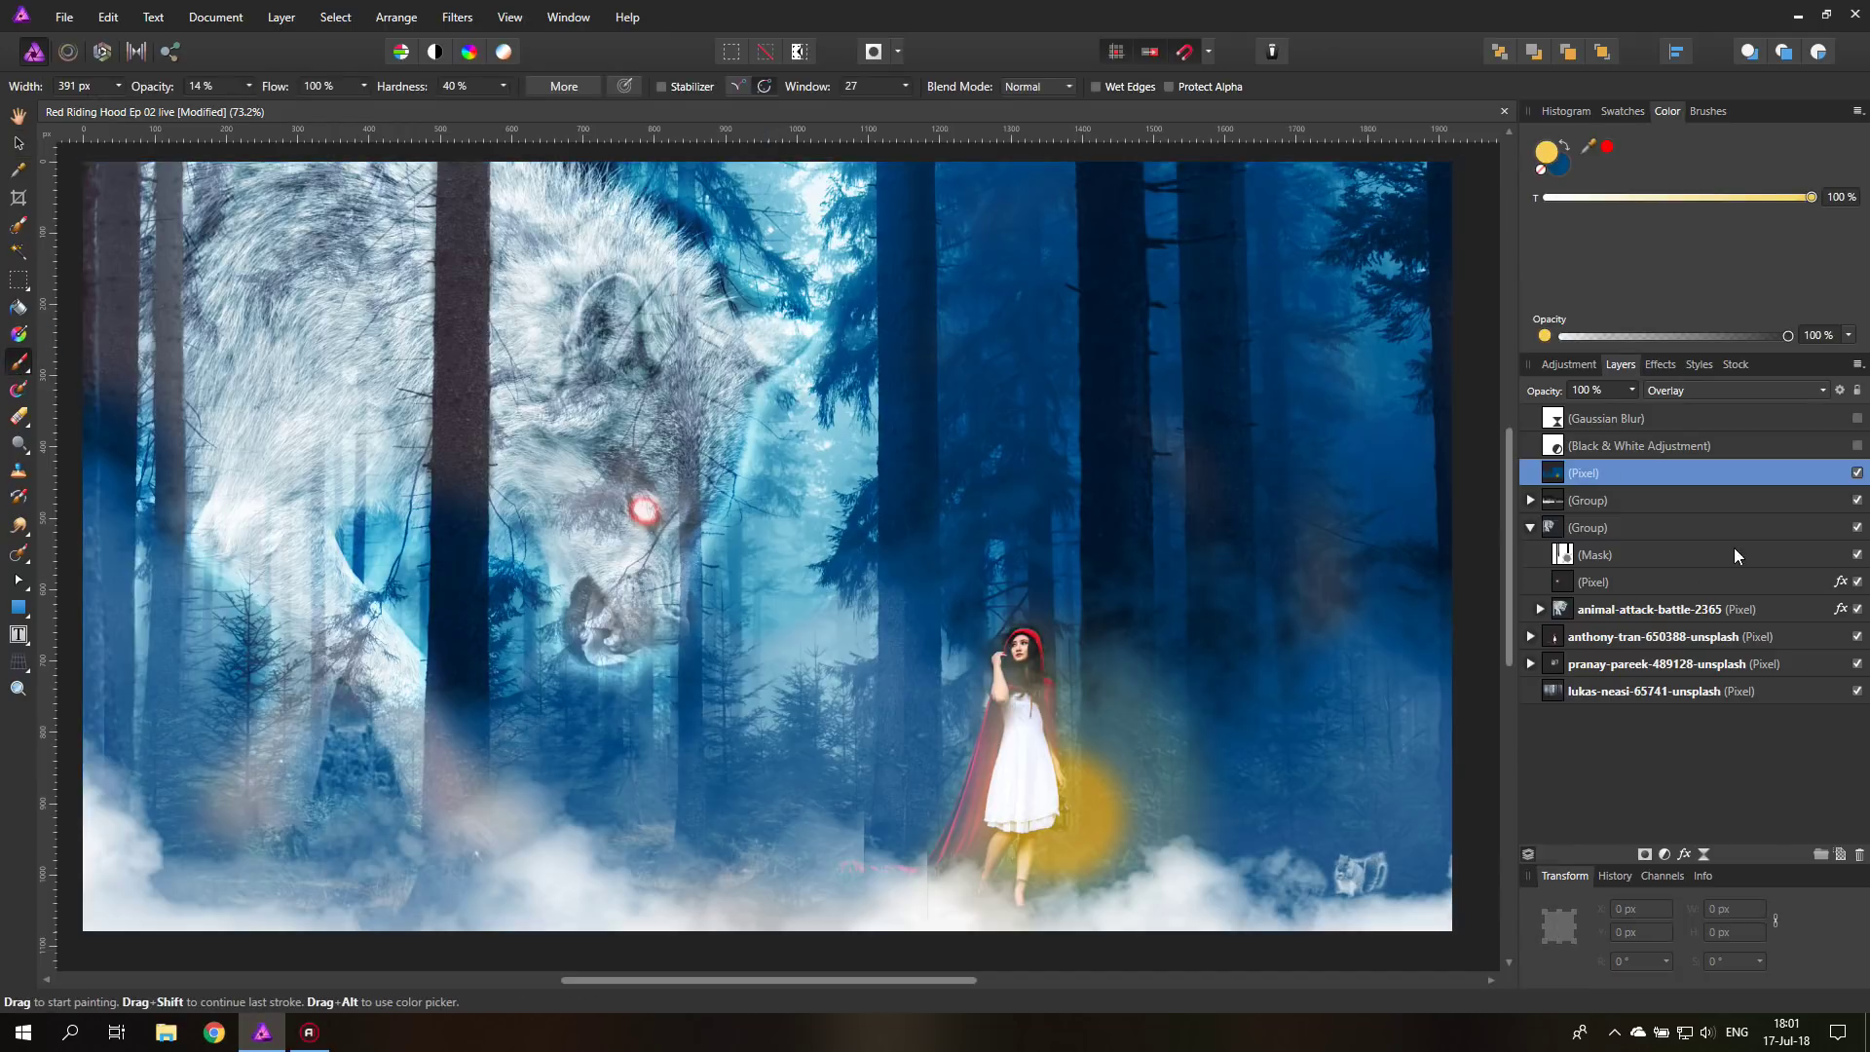
{"action": "left_click", "coordinate": [1839, 854]}
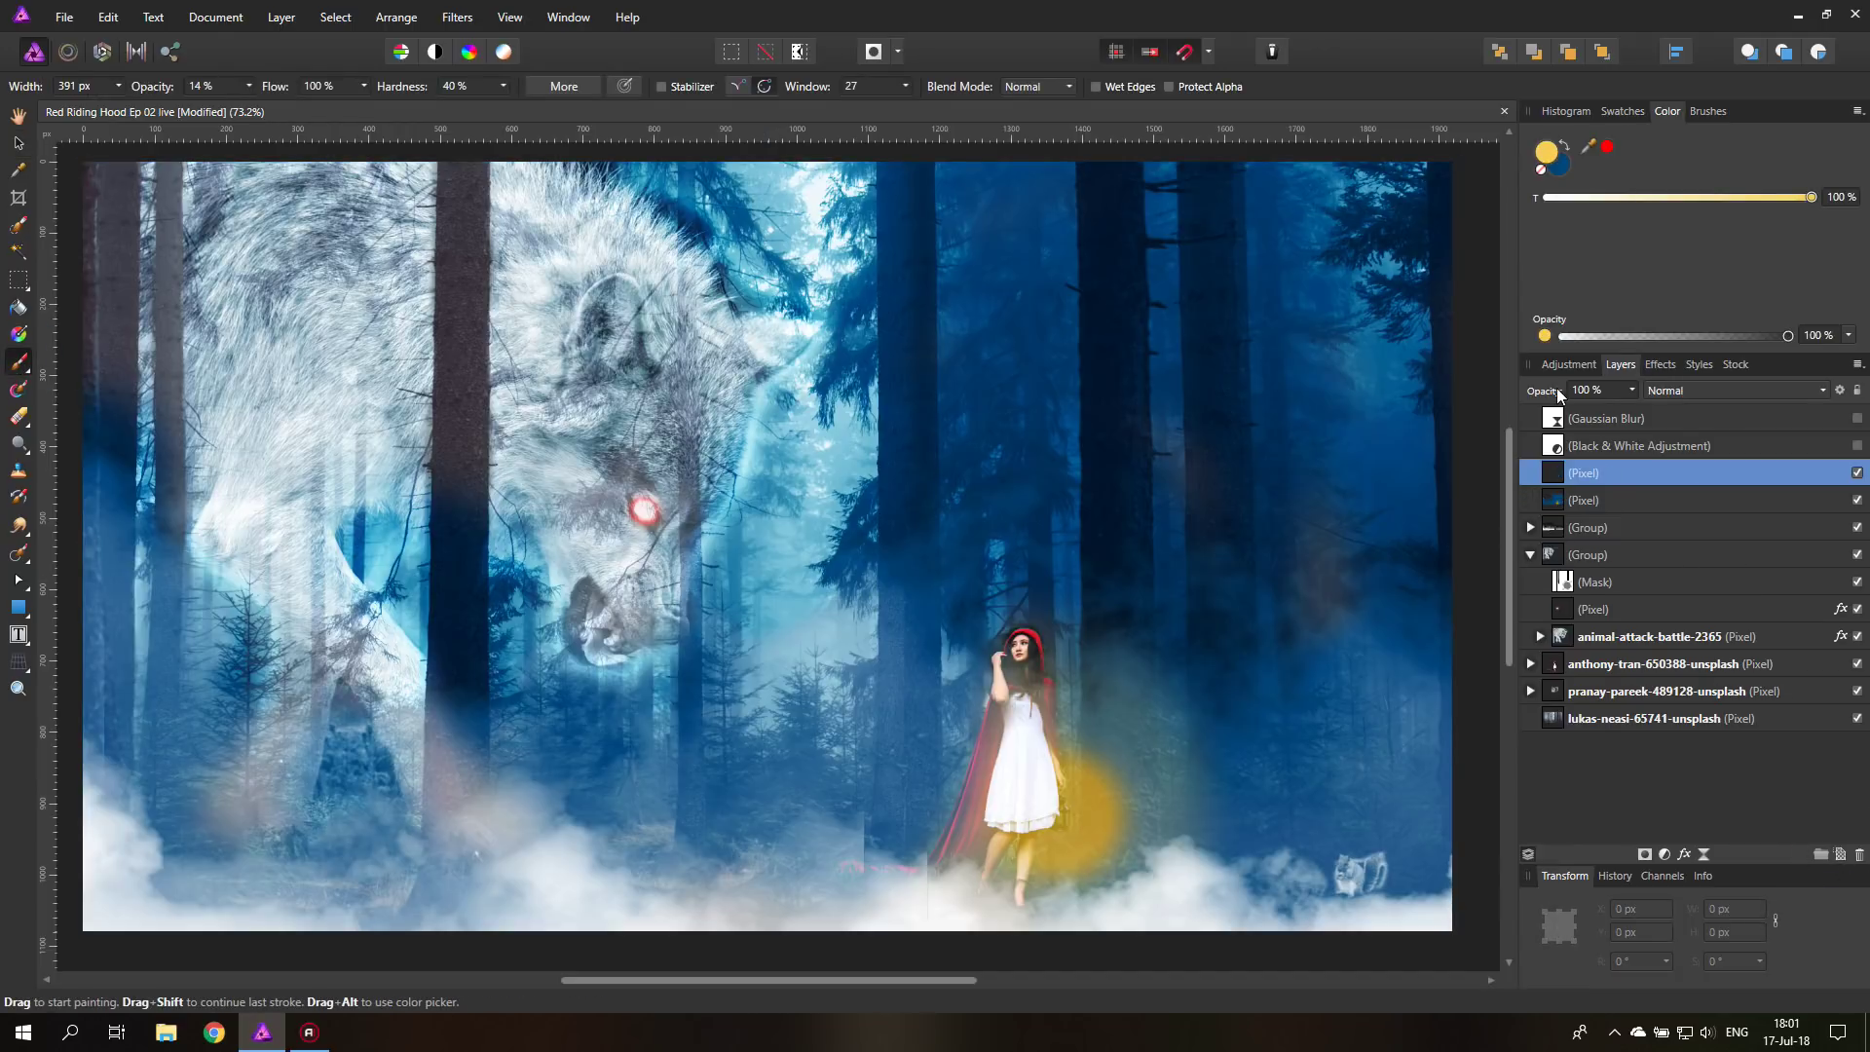
{"action": "left_click", "coordinate": [1671, 389]}
{"action": "scroll", "coordinate": [1716, 604], "scroll_direction": "down", "scroll_amount": 5}
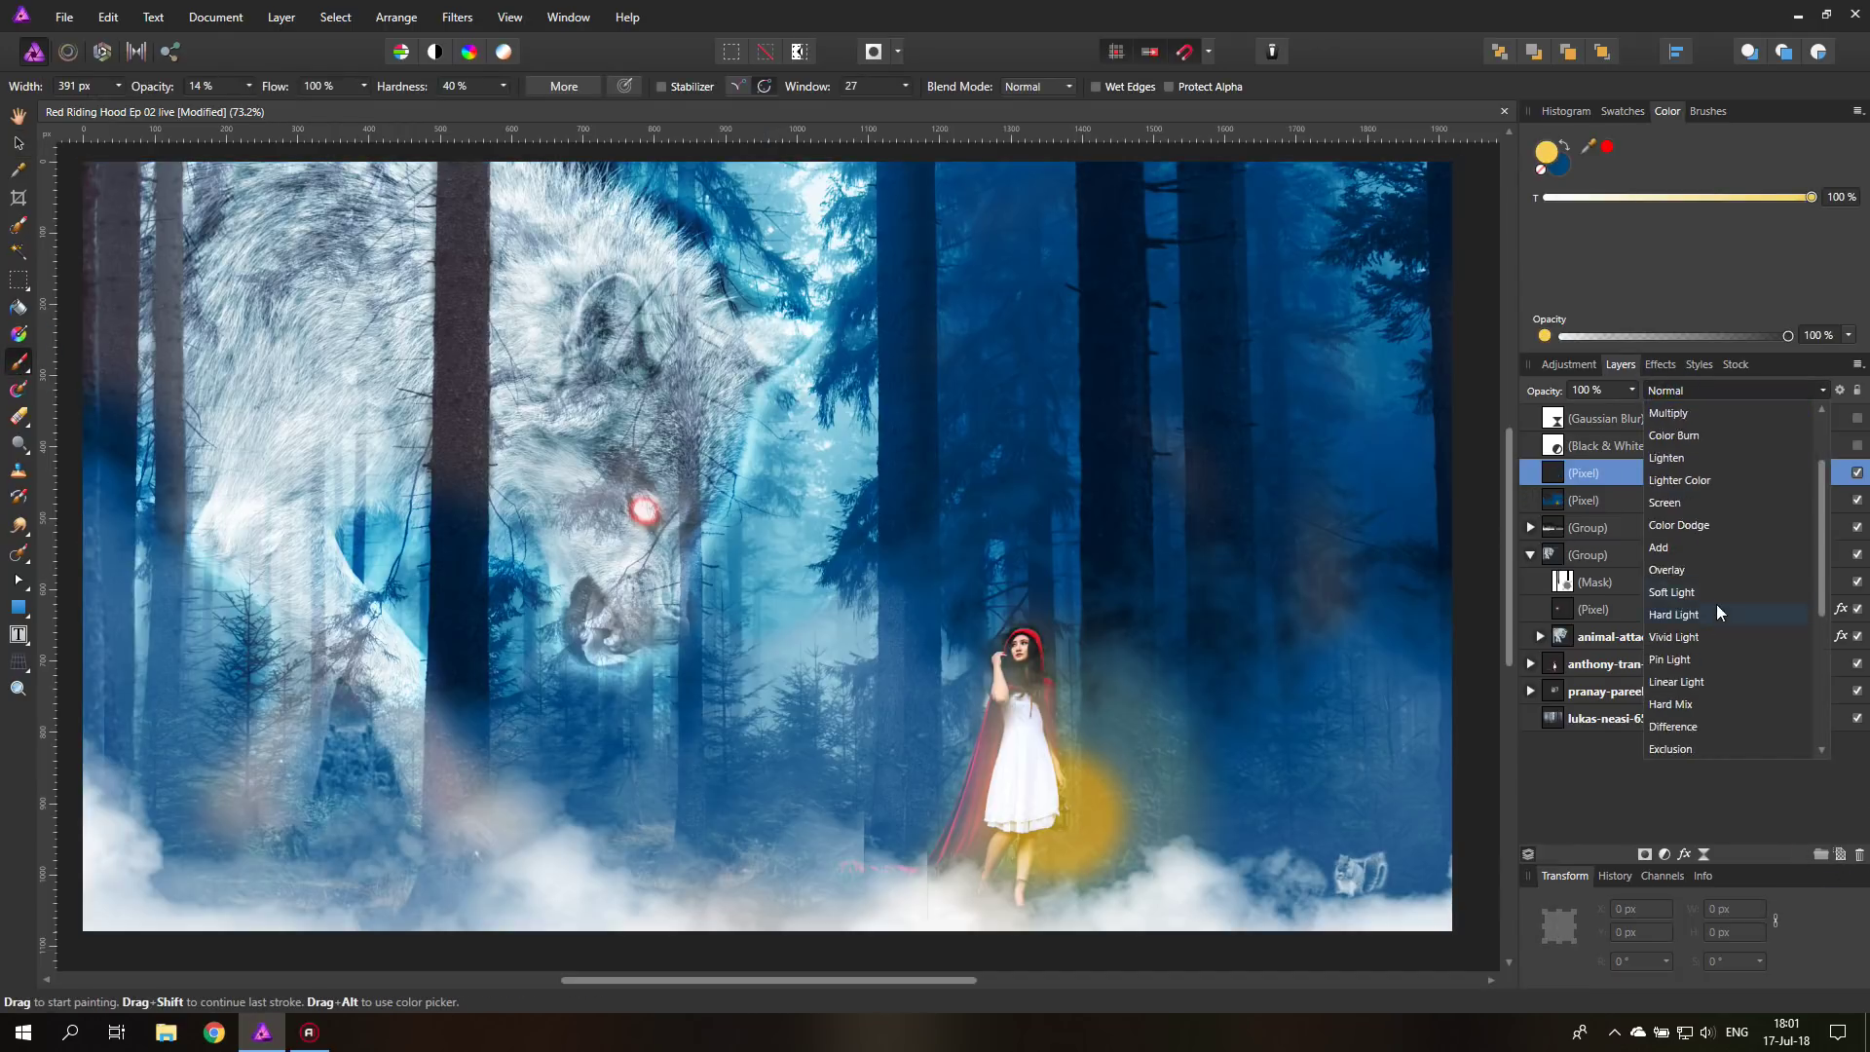
{"action": "left_click", "coordinate": [1696, 568]}
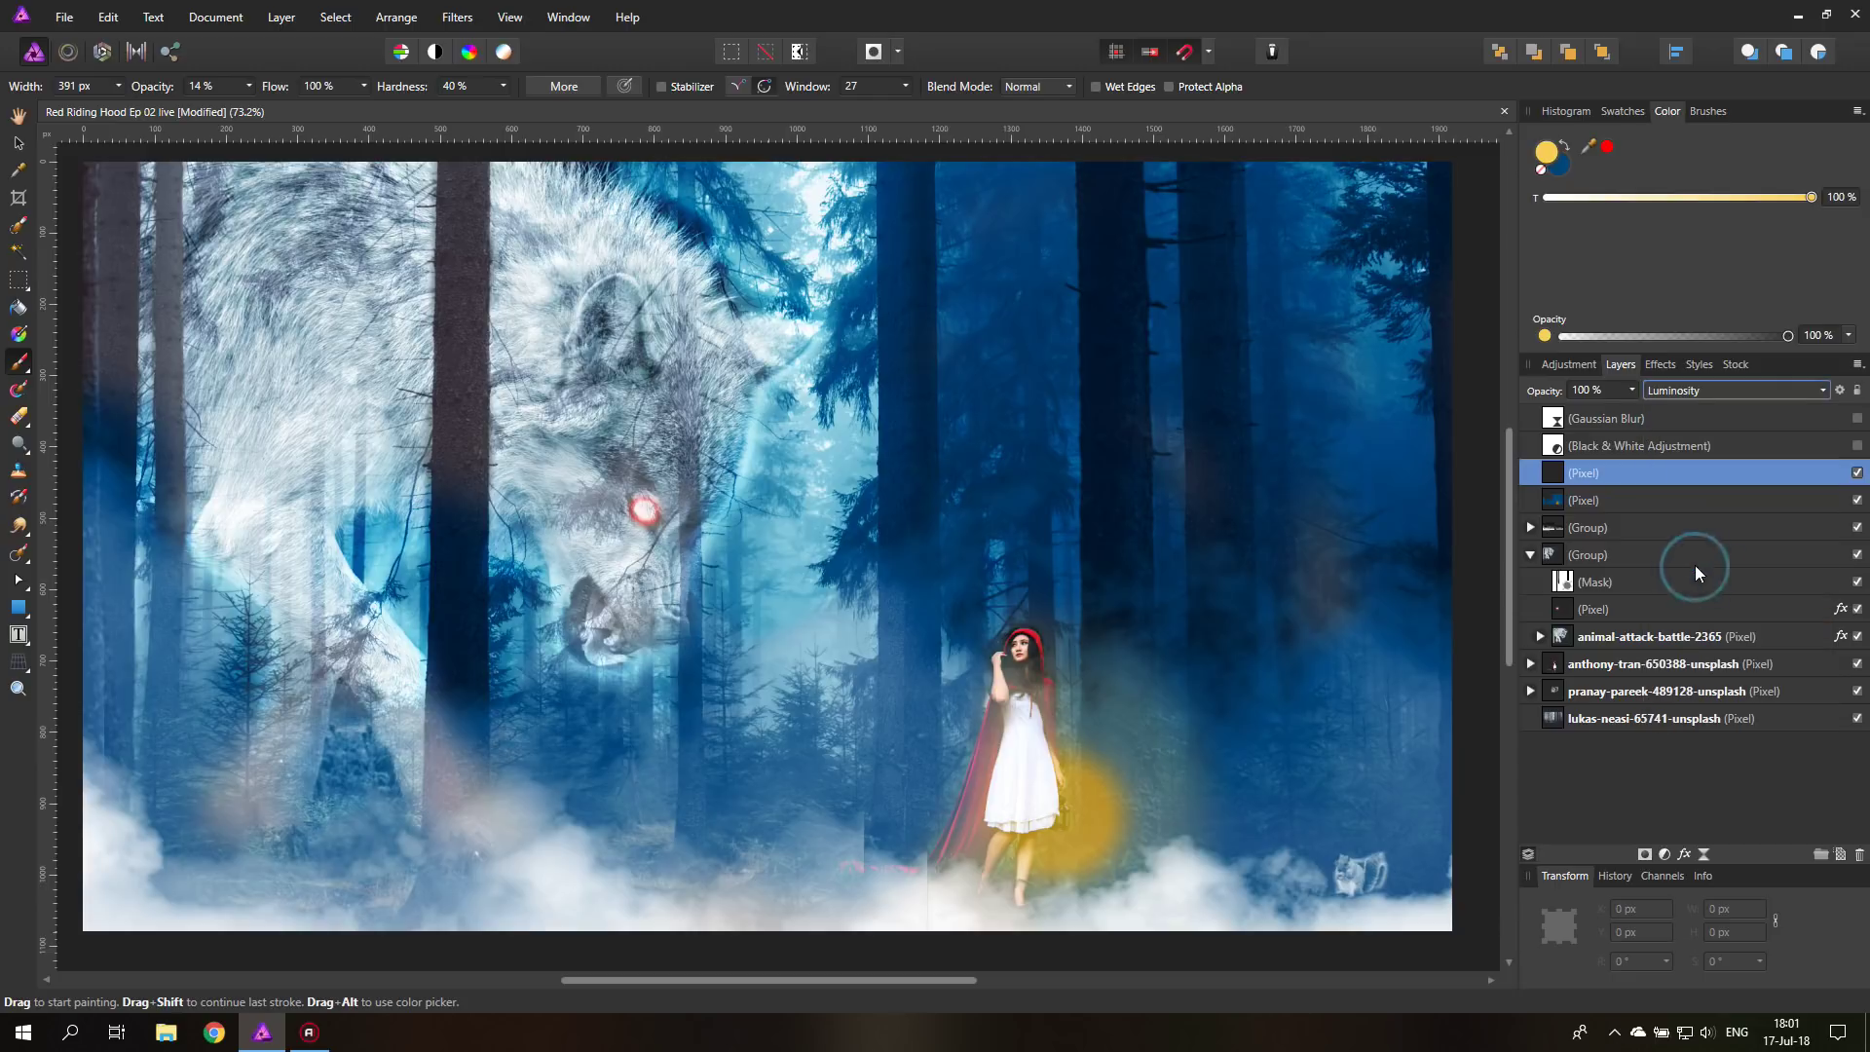
- Change the brush colour to the neutral near-black 121212 for painting on the Luminosity layer
{"action": "left_click", "coordinate": [1564, 149]}
{"action": "double_click", "coordinate": [1549, 150]}
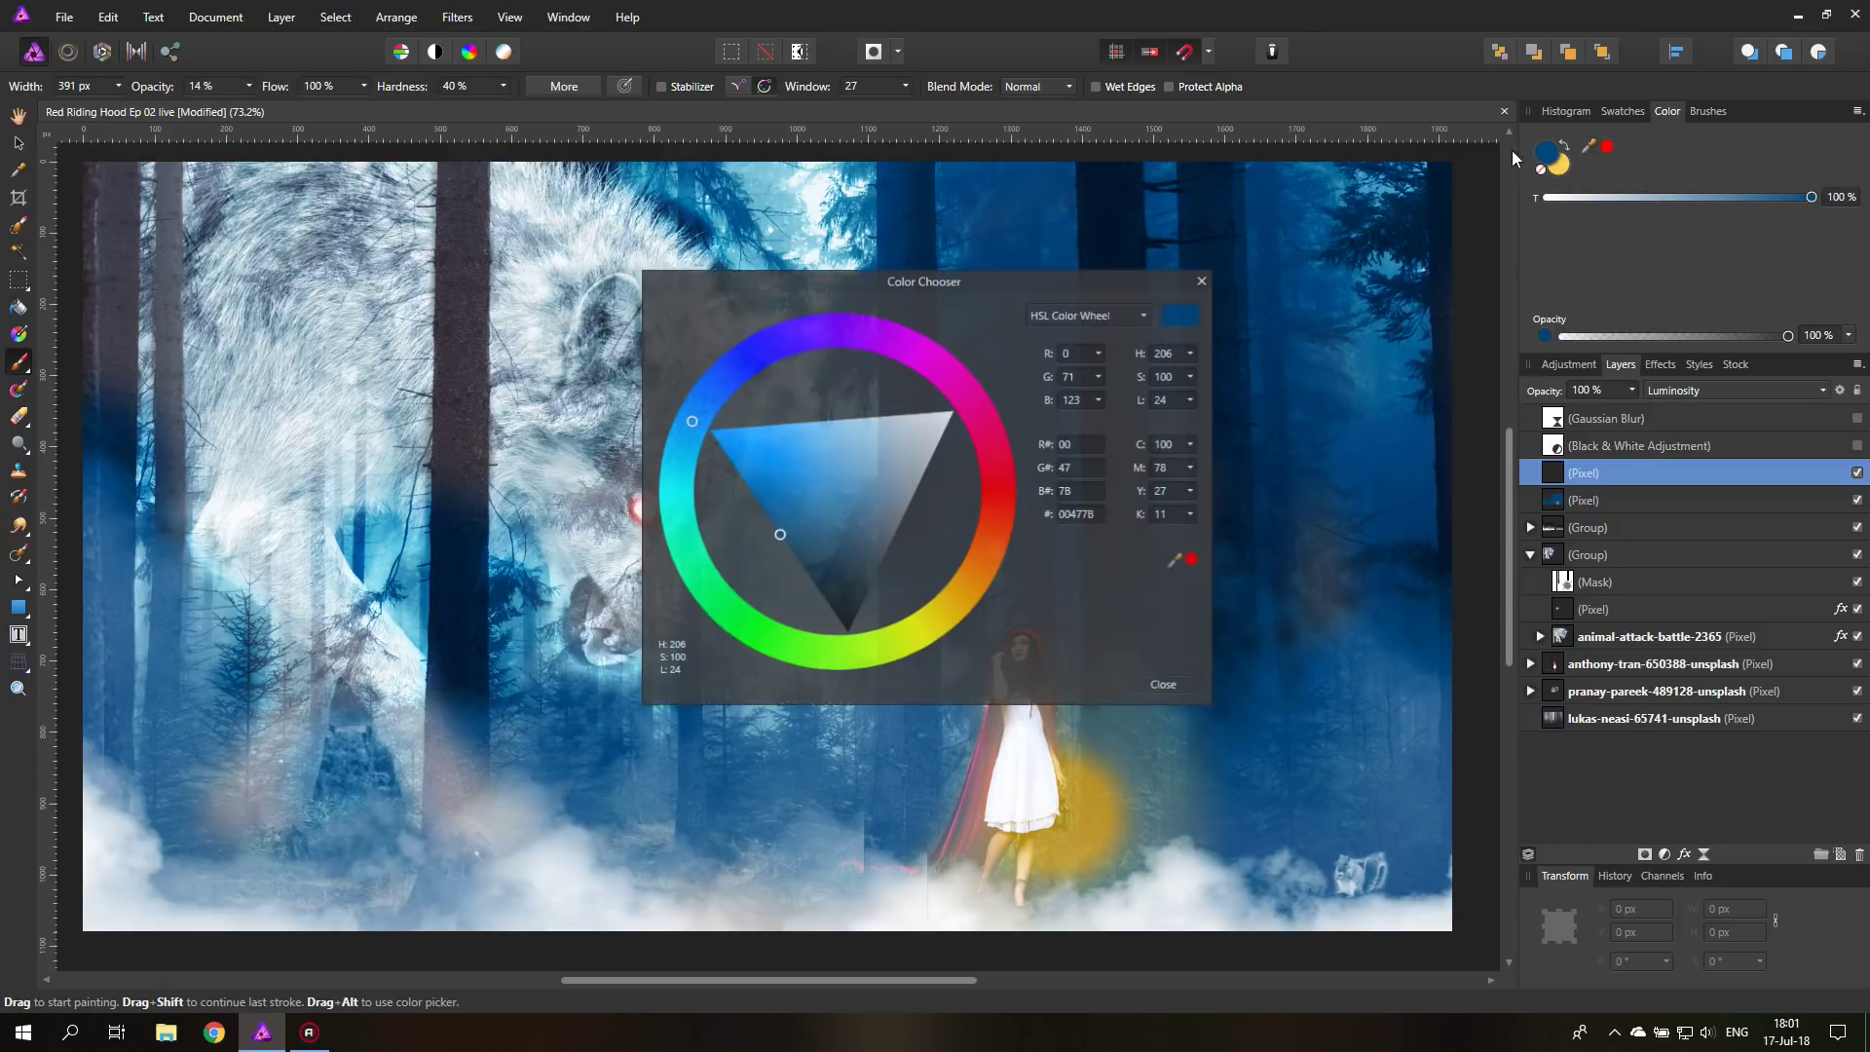
{"action": "left_click_drag", "start_coordinate": [865, 473], "coordinate": [923, 567]}
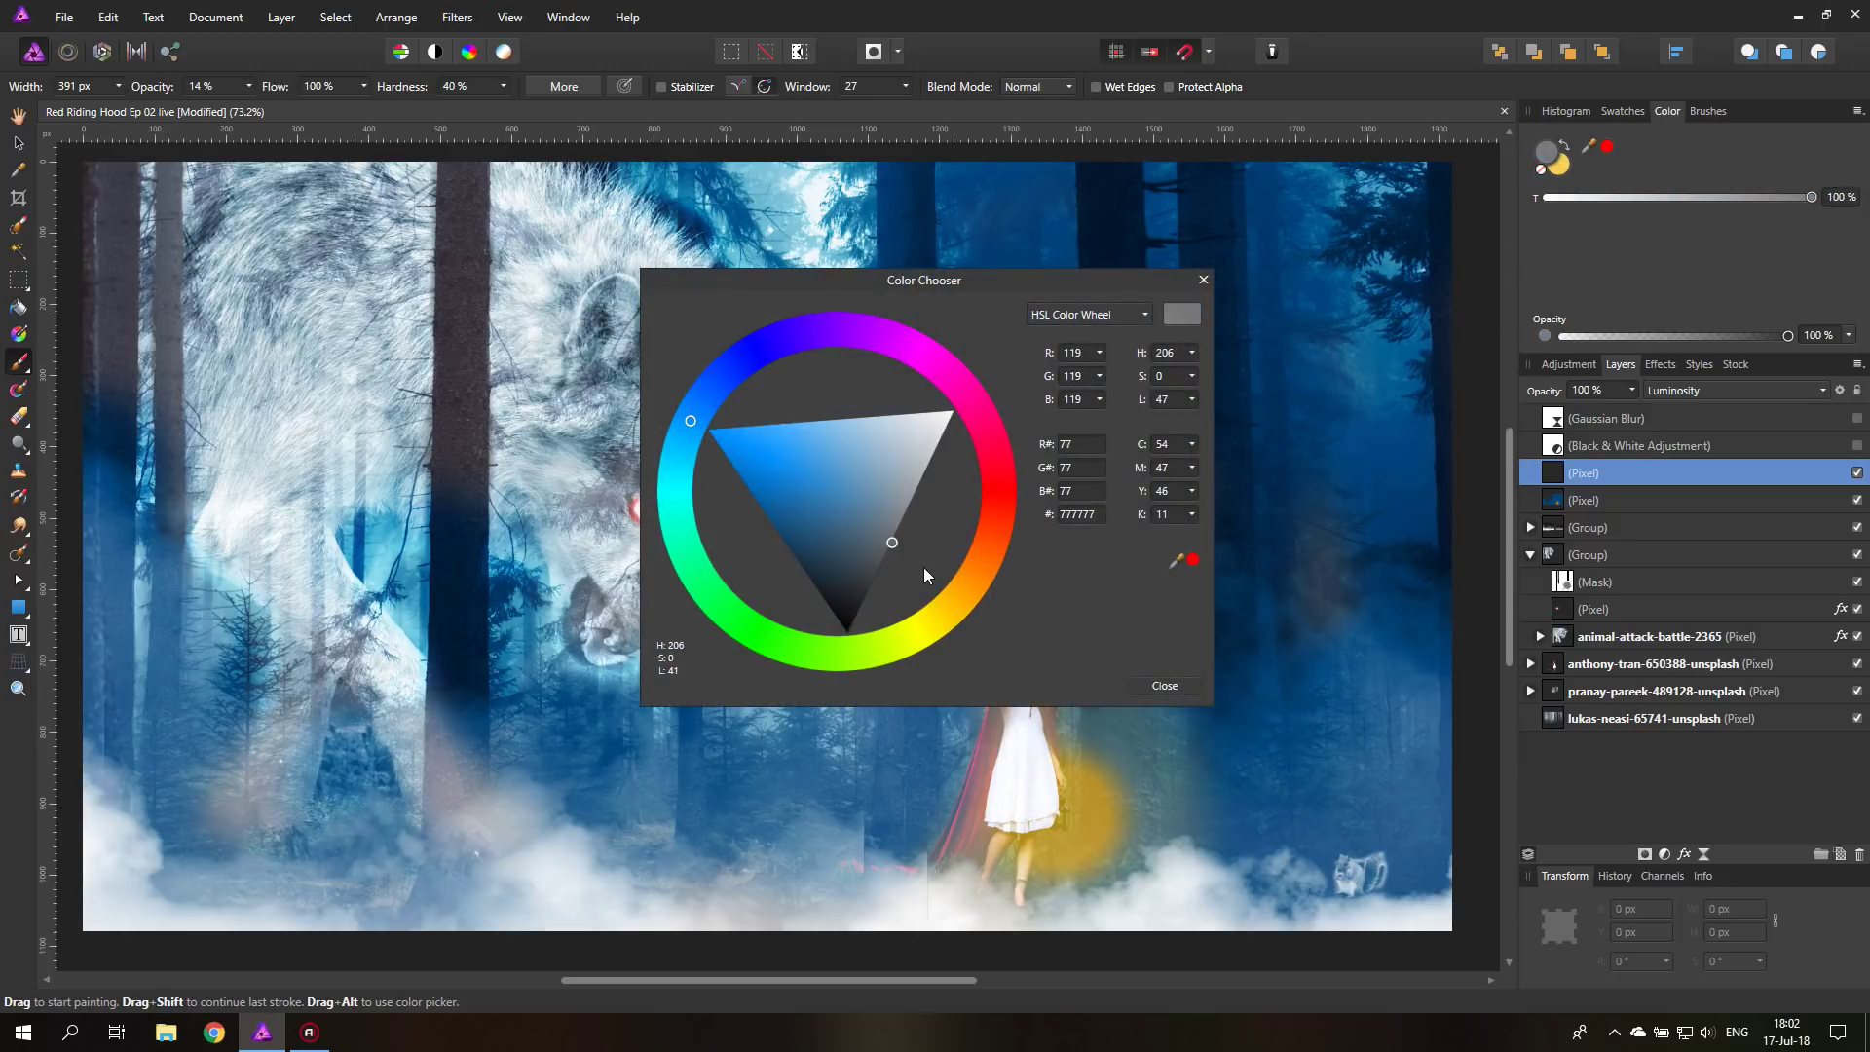
{"action": "left_click_drag", "start_coordinate": [1047, 279], "coordinate": [742, 456]}
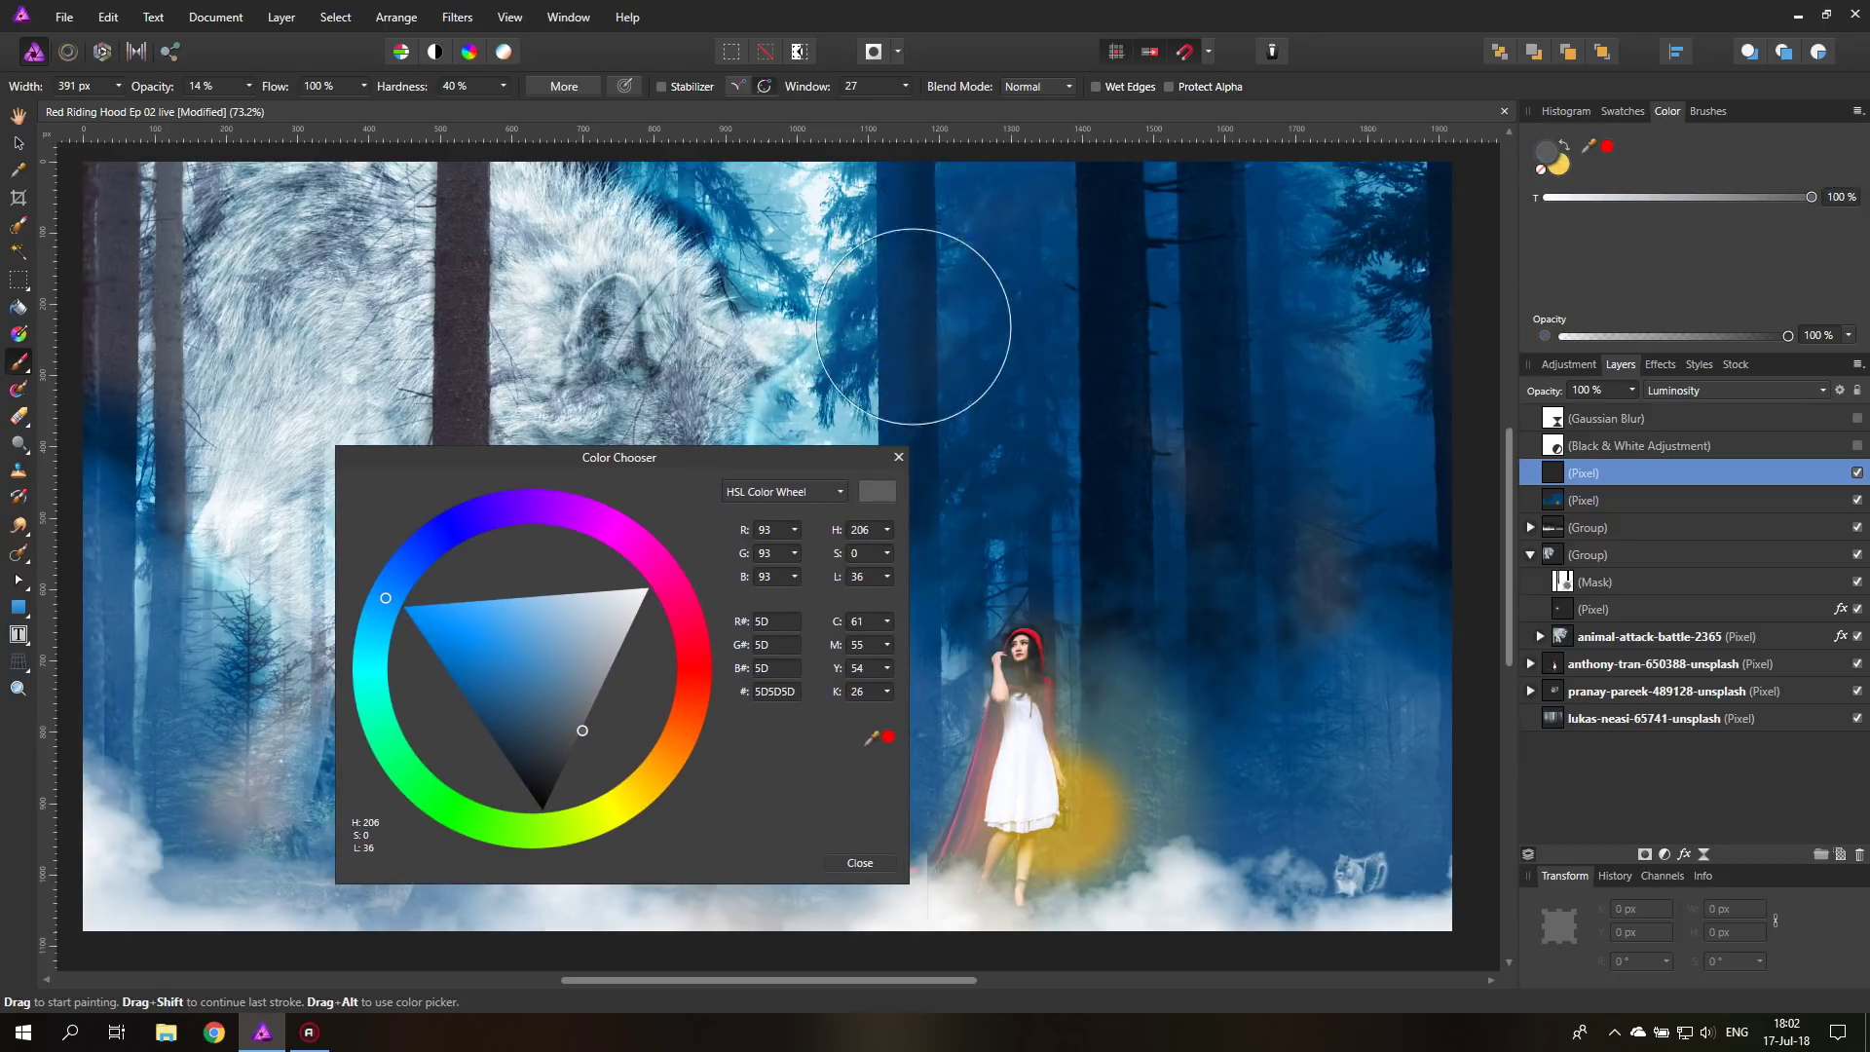
{"action": "left_click_drag", "start_coordinate": [576, 760], "coordinate": [551, 796]}
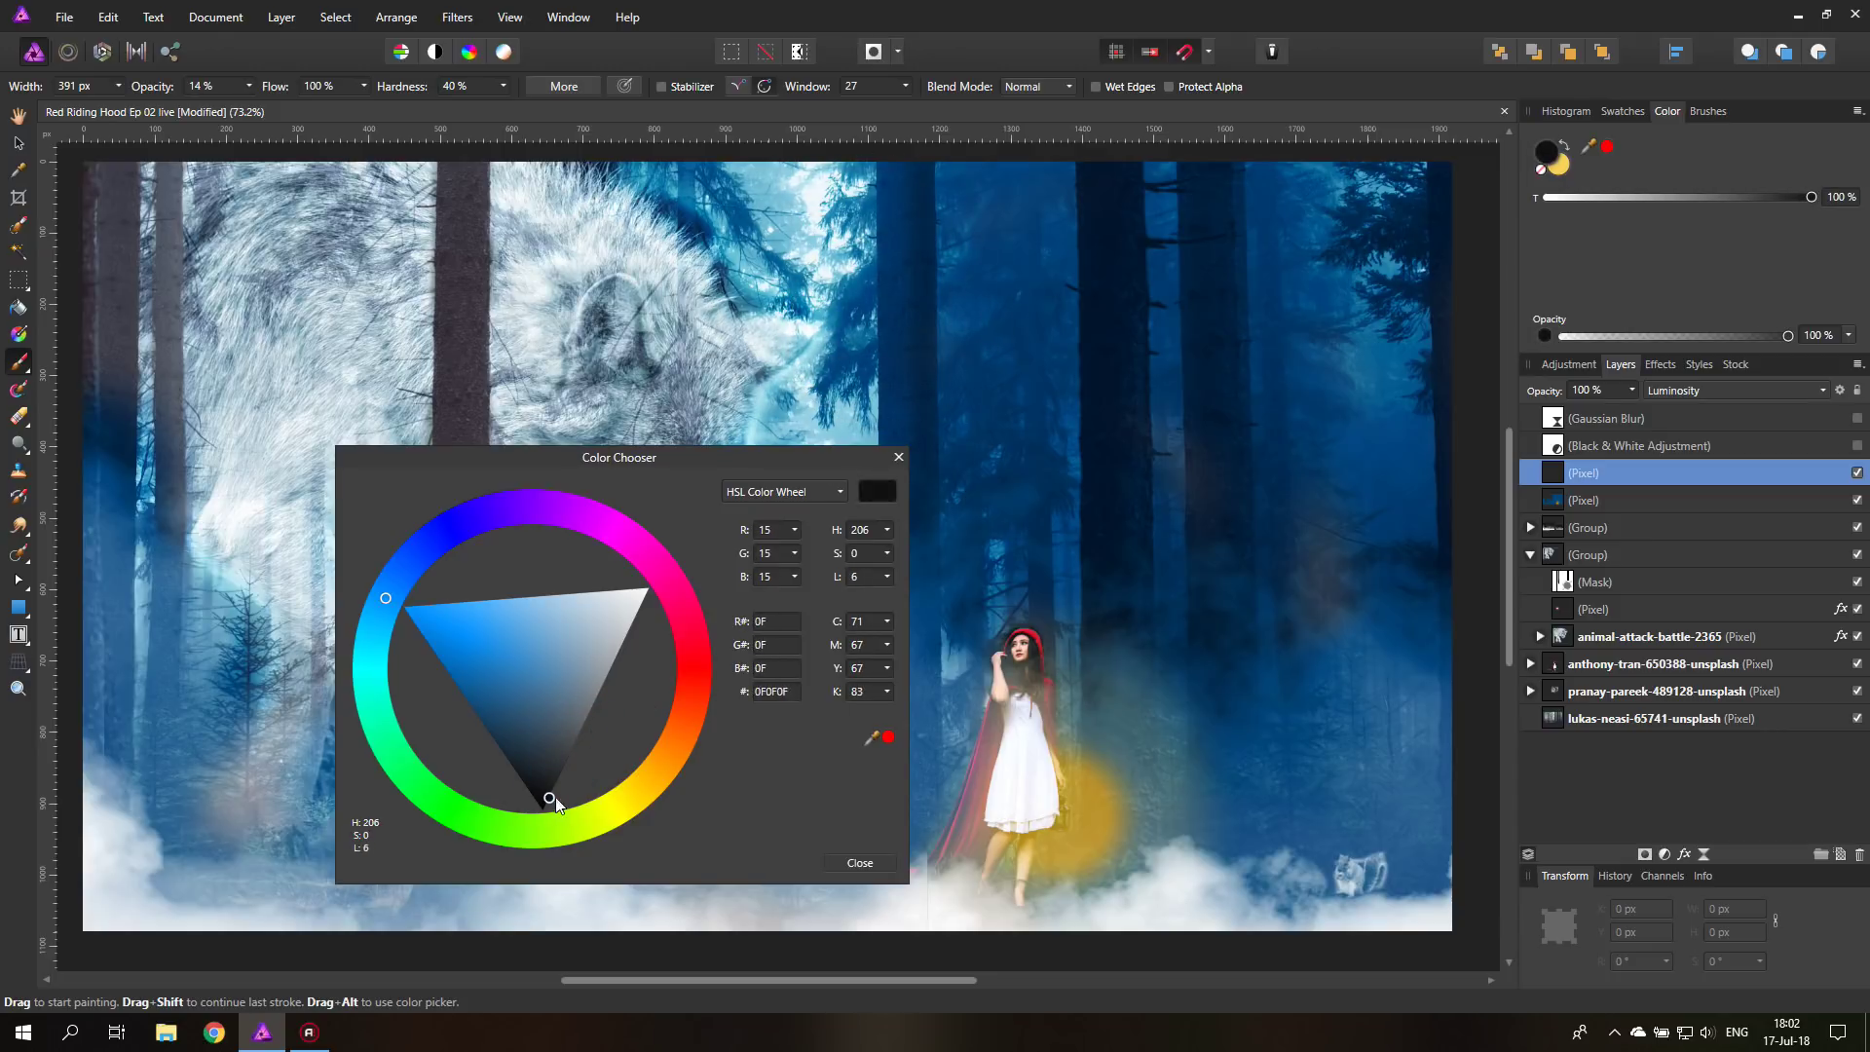
- Set the brush width to 245 px and its hardness to 55%, and close the colour chooser
{"action": "left_click", "coordinate": [118, 85]}
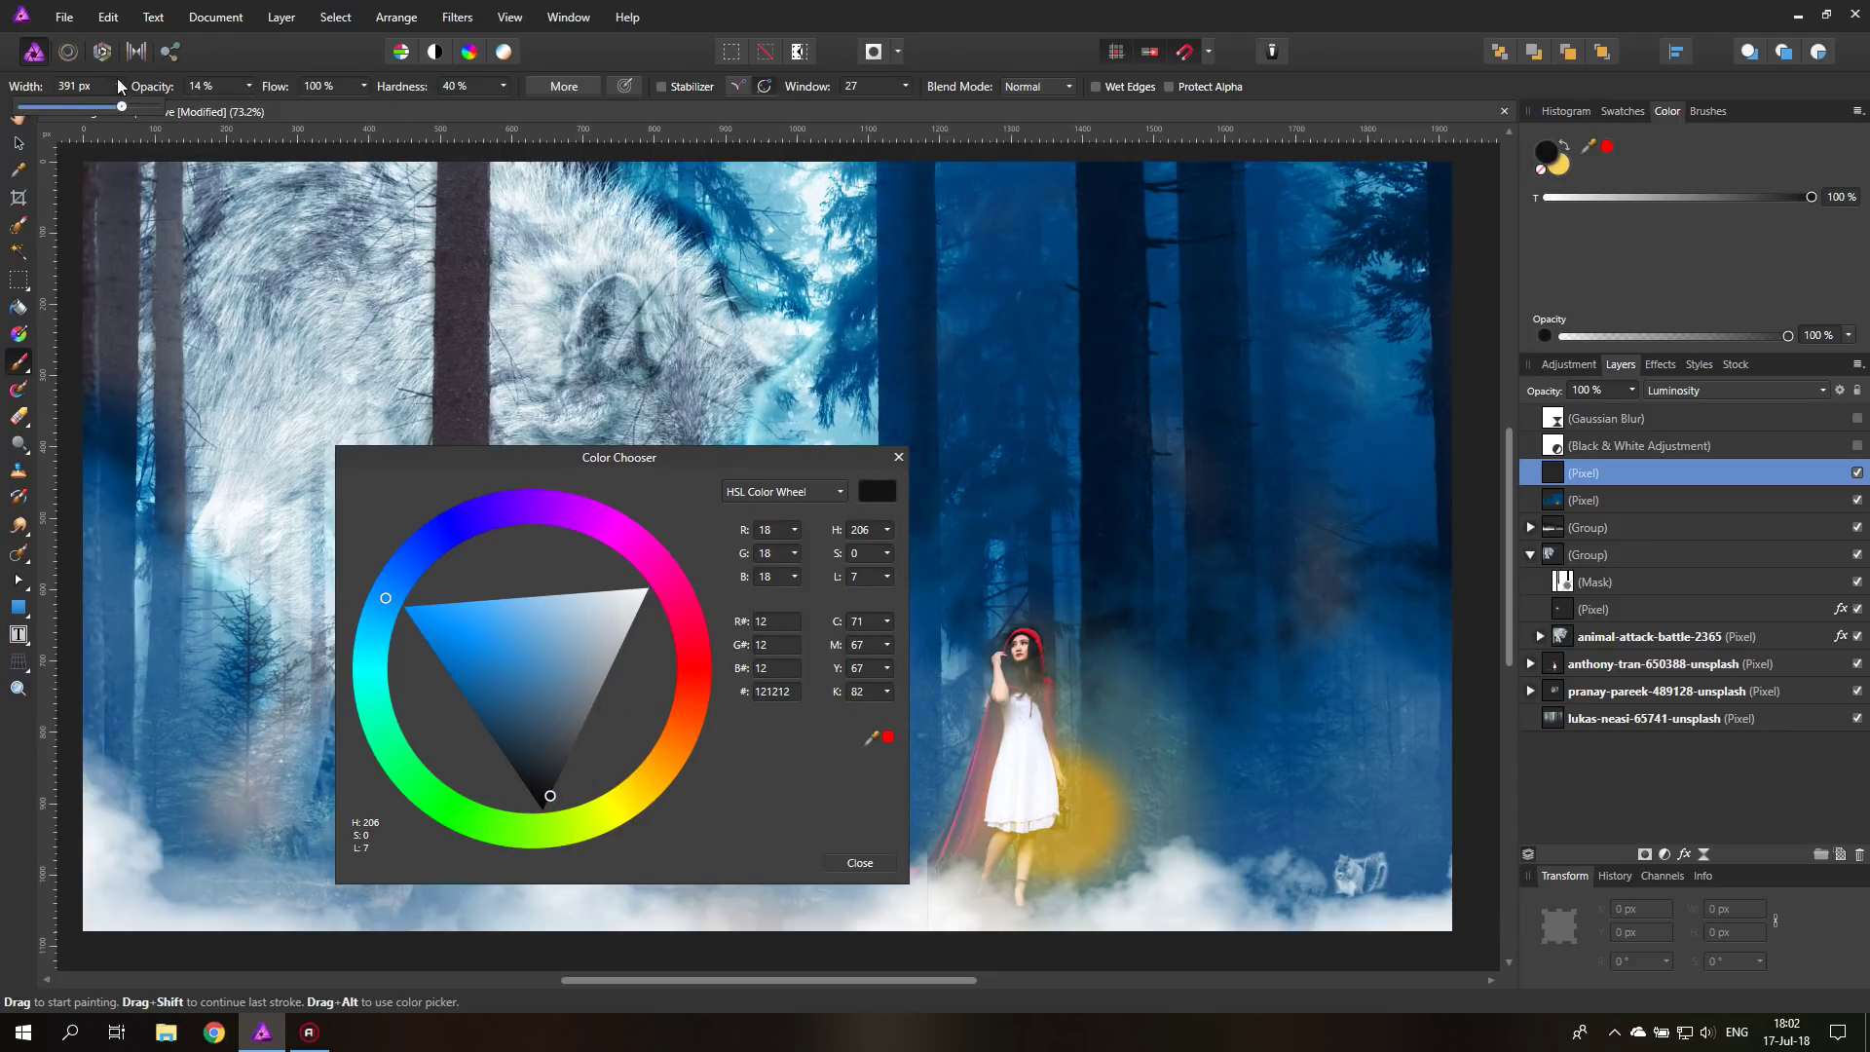
{"action": "left_click", "coordinate": [116, 83]}
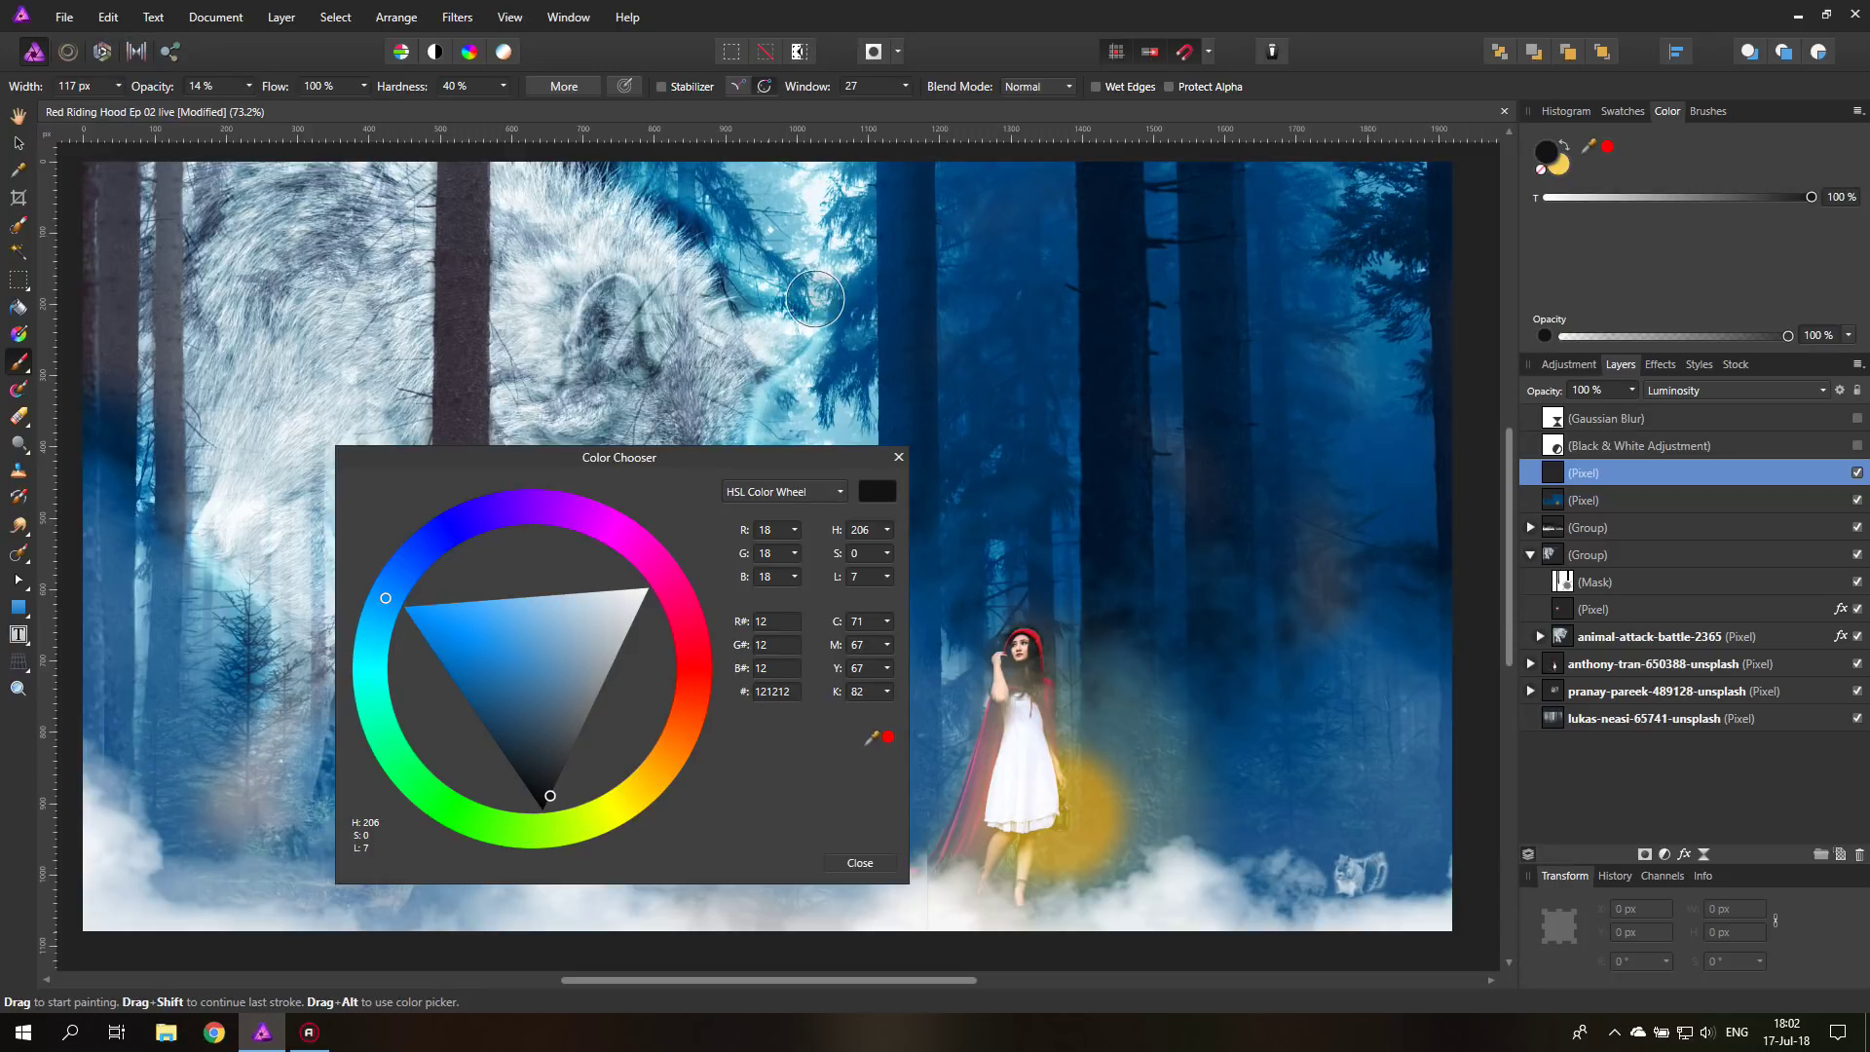
{"action": "left_click", "coordinate": [118, 84]}
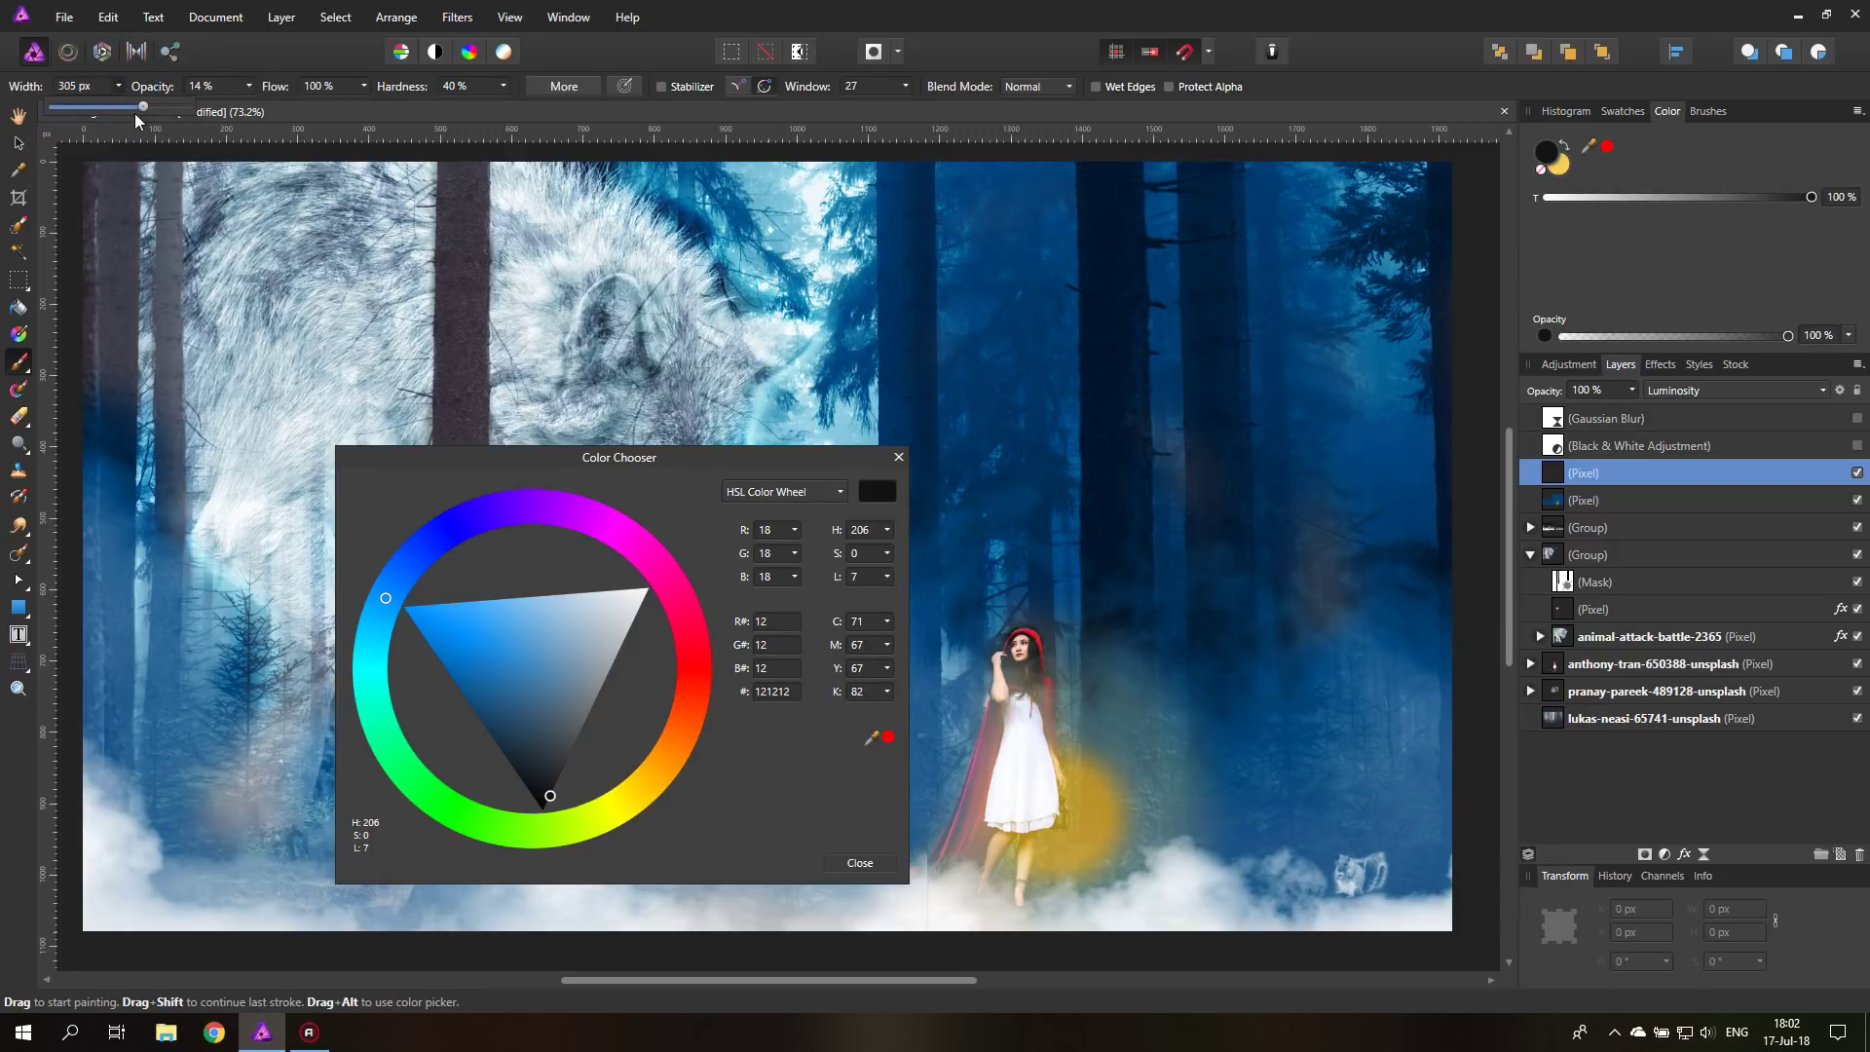
{"action": "left_click", "coordinate": [120, 89]}
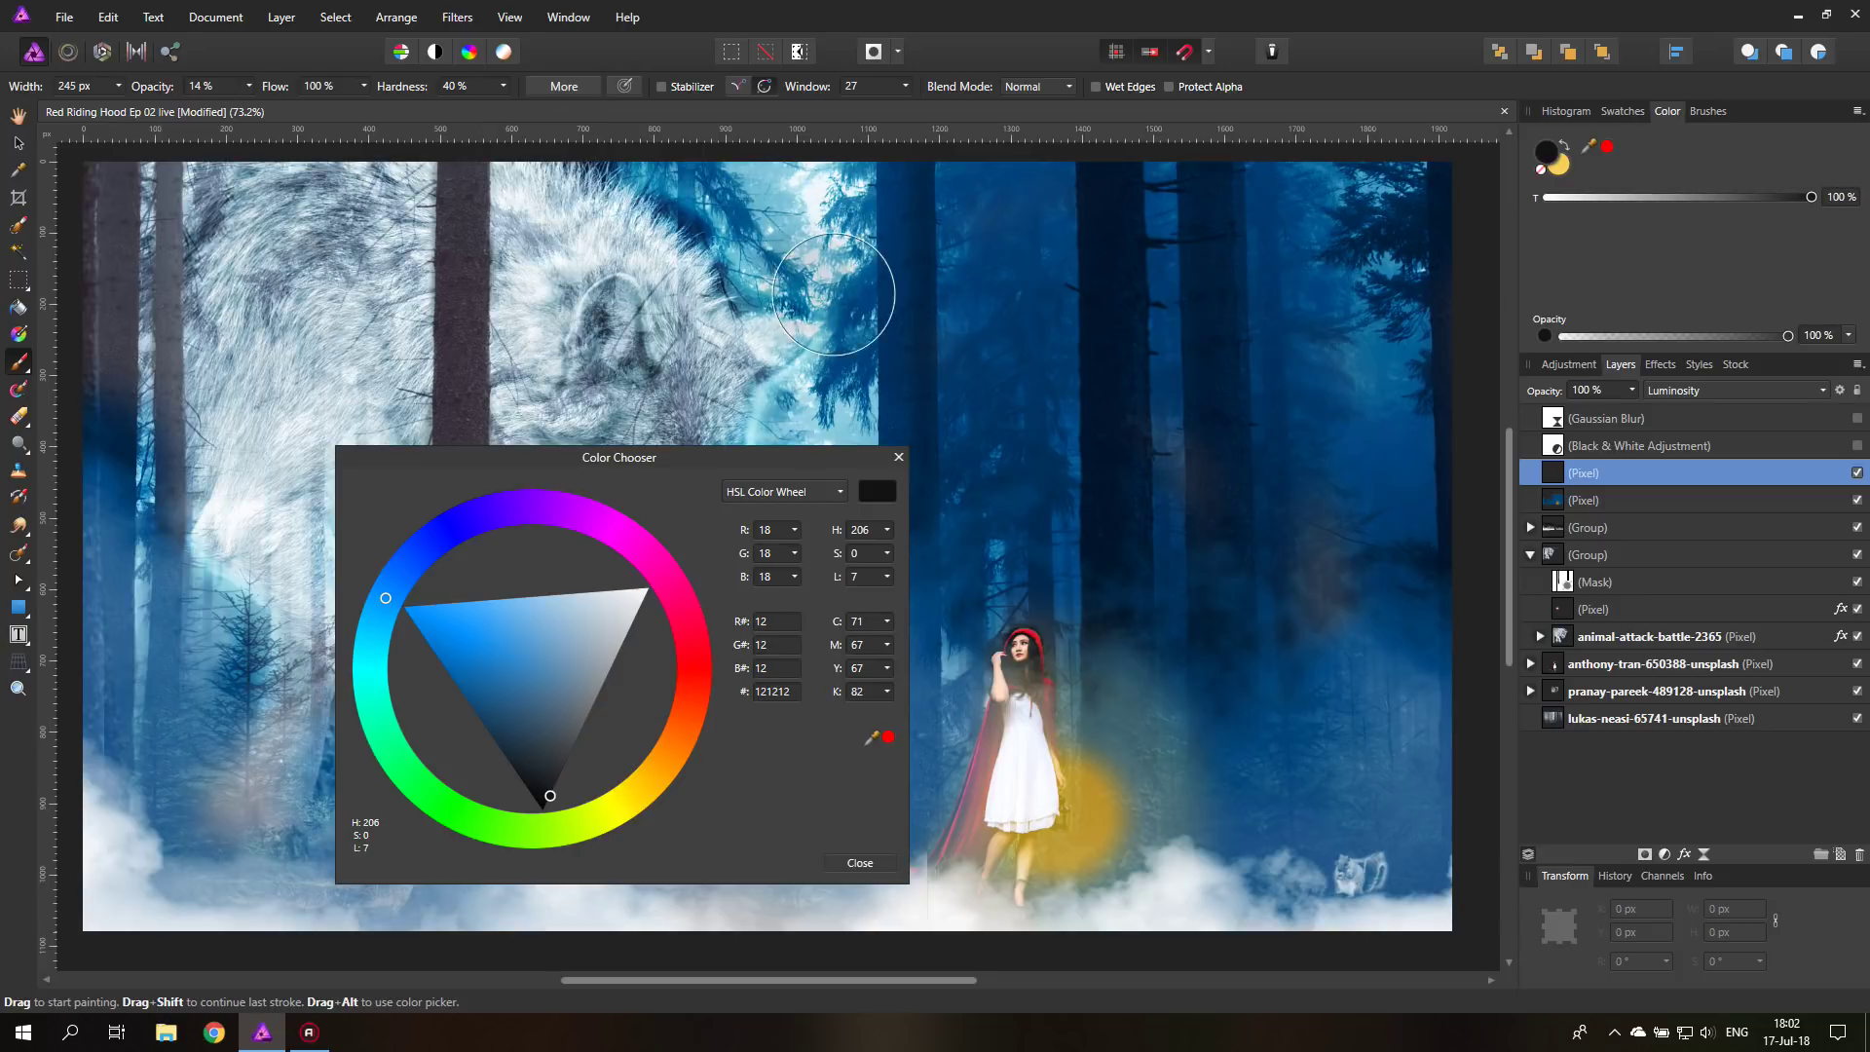
{"action": "left_click", "coordinate": [507, 87]}
{"action": "left_click_drag", "start_coordinate": [503, 108], "coordinate": [522, 109]}
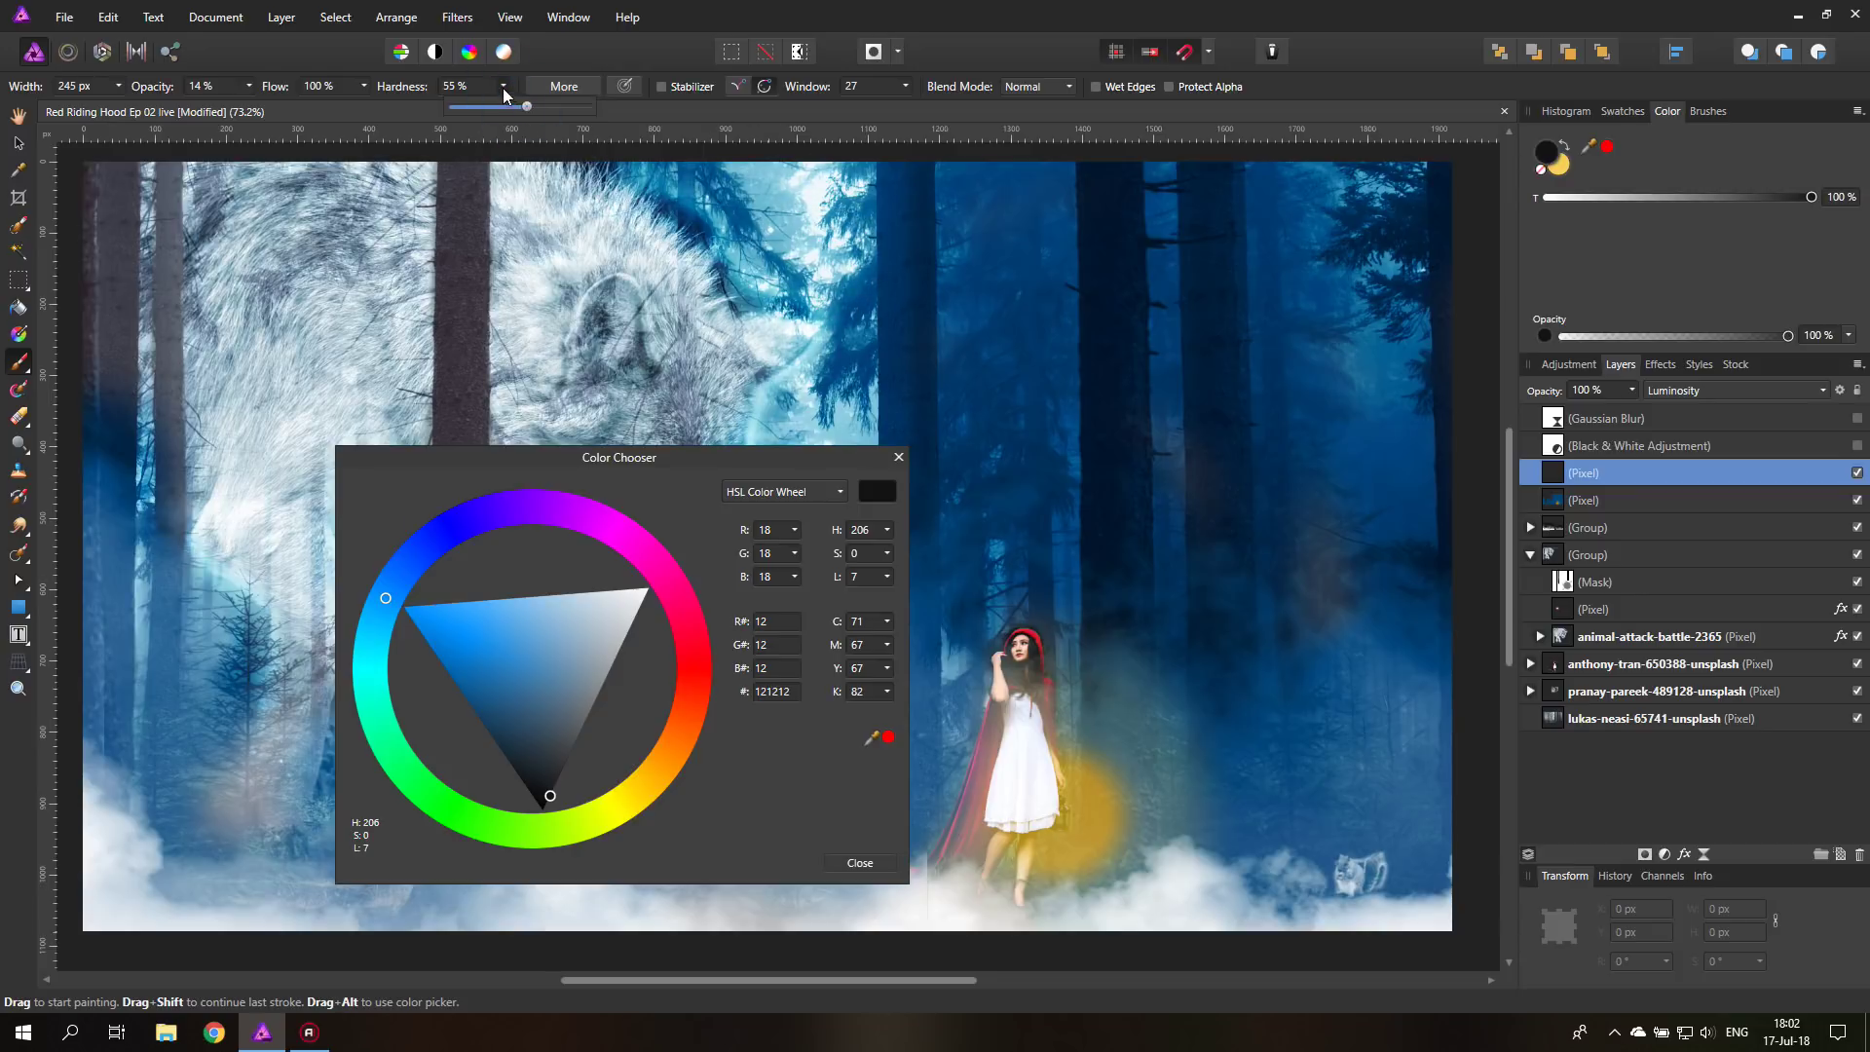
{"action": "left_click", "coordinate": [504, 91]}
{"action": "left_click", "coordinate": [898, 454]}
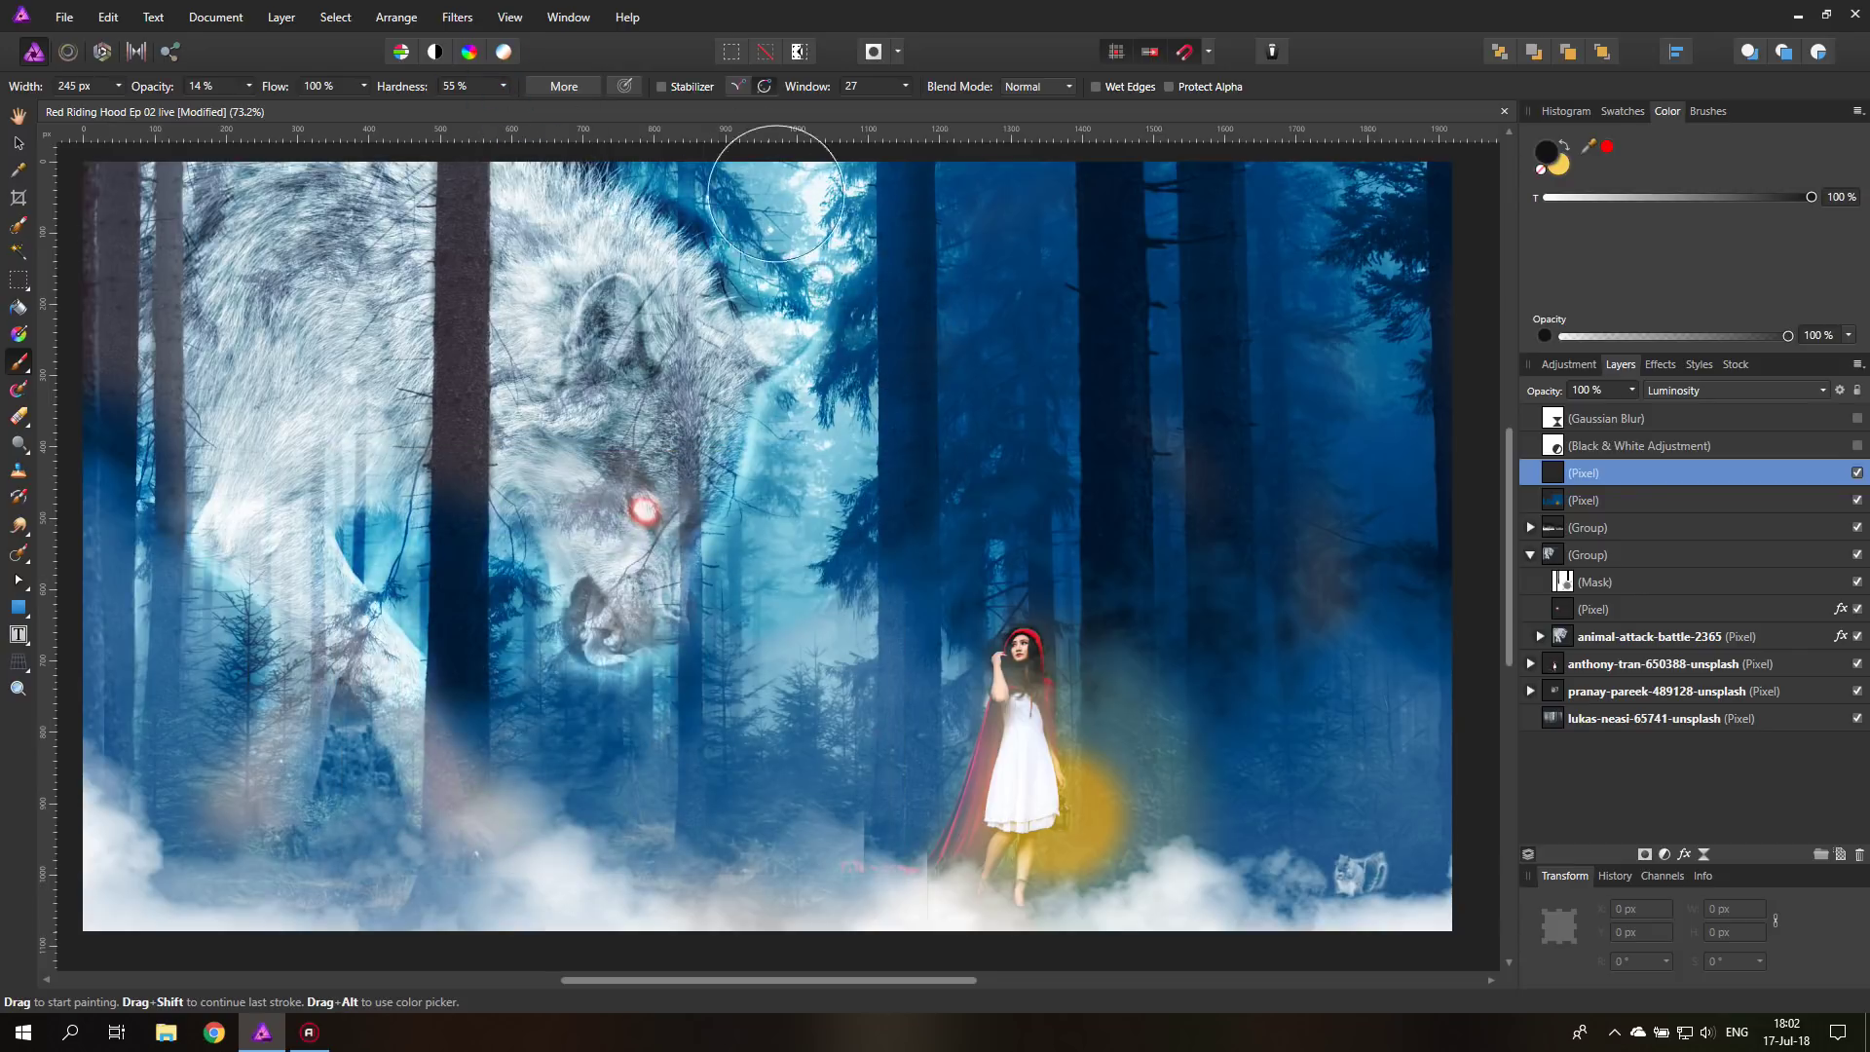
- Test a near-black stroke beside the wolf's face, undo it, and raise the brush opacity to 100%
{"action": "mouse_move", "coordinate": [820, 414]}
{"action": "left_mouse_down"}
{"action": "mouse_move", "coordinate": [787, 597]}
{"action": "mouse_move", "coordinate": [860, 412]}
{"action": "mouse_move", "coordinate": [755, 689]}
{"action": "mouse_move", "coordinate": [886, 503]}
{"action": "mouse_move", "coordinate": [882, 788]}
{"action": "mouse_move", "coordinate": [856, 829]}
{"action": "mouse_move", "coordinate": [875, 732]}
{"action": "left_mouse_up"}
{"action": "key", "text": "ctrl+z"}
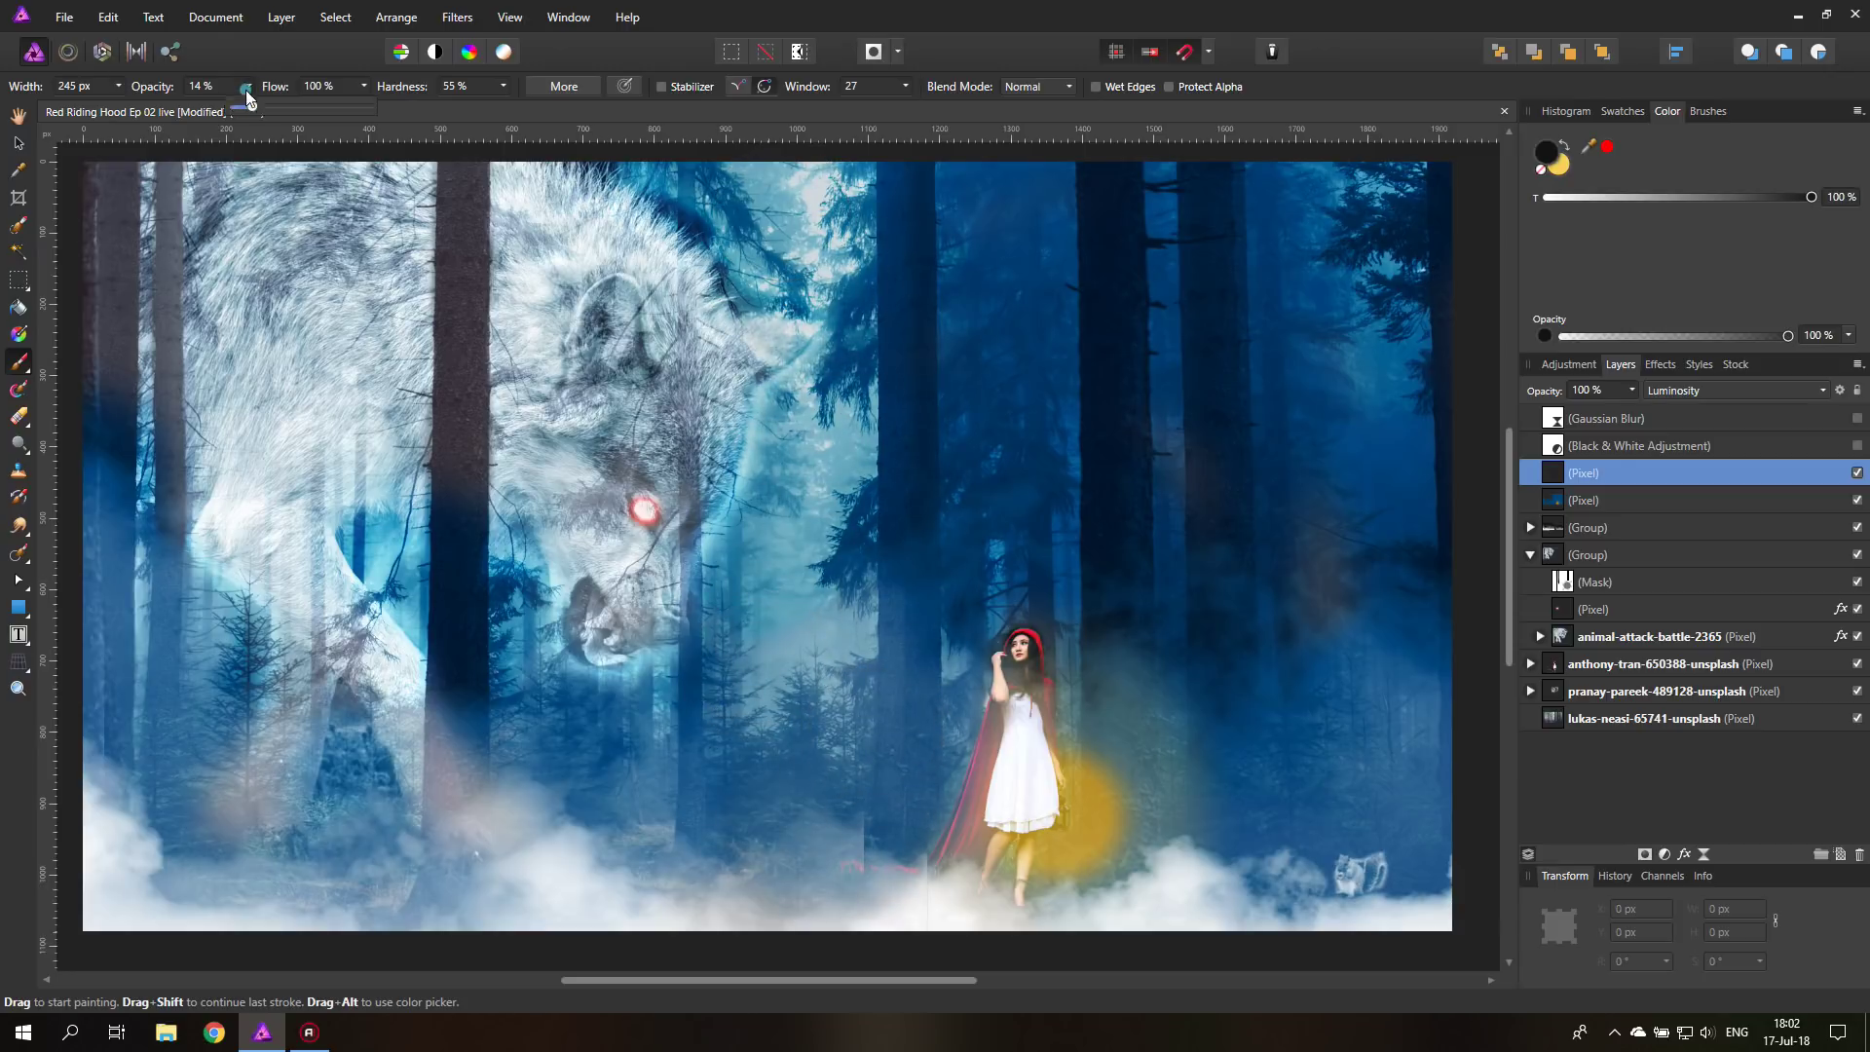
{"action": "left_click_drag", "start_coordinate": [252, 105], "coordinate": [374, 106]}
{"action": "left_click", "coordinate": [241, 83]}
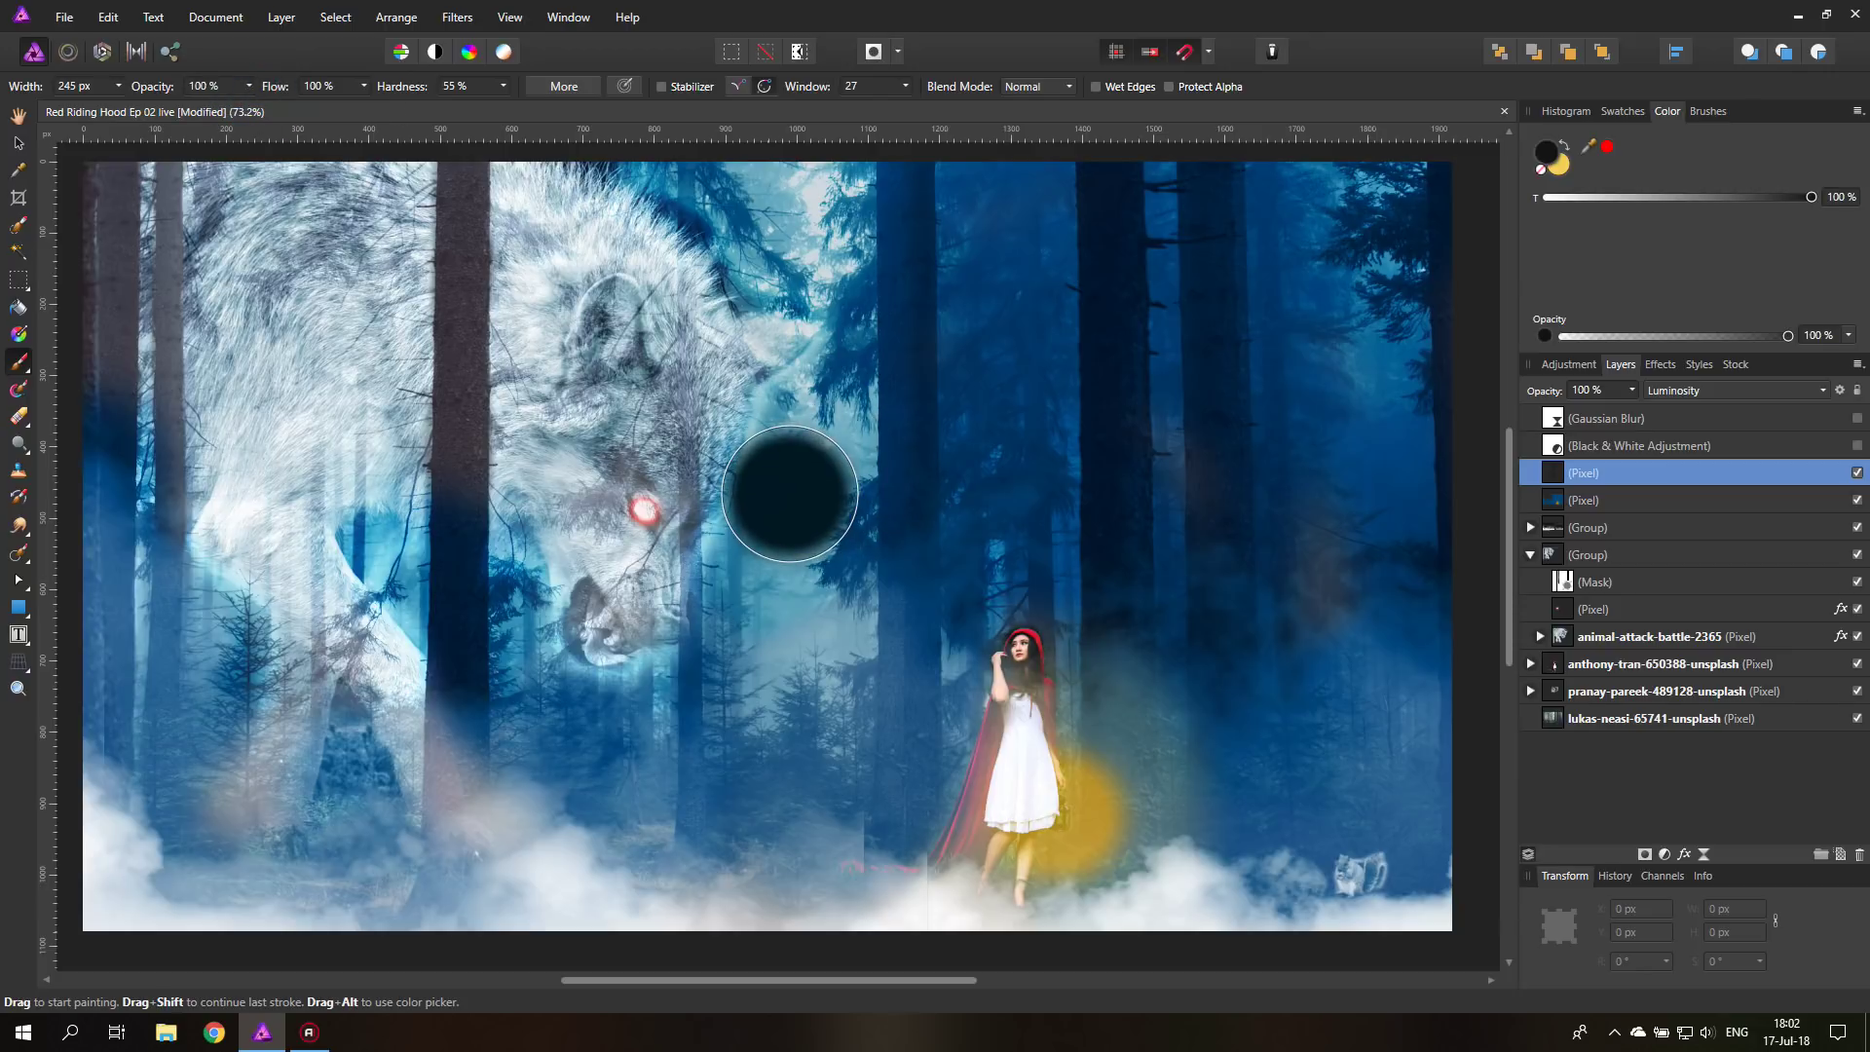
- Lower the brush opacity to 47% and darken the gap between the wolf's face and the trees, undoing the unwanted stroke
{"action": "left_click", "coordinate": [247, 85]}
{"action": "mouse_move", "coordinate": [816, 492]}
{"action": "left_mouse_down"}
{"action": "mouse_move", "coordinate": [812, 424]}
{"action": "mouse_move", "coordinate": [780, 577]}
{"action": "mouse_move", "coordinate": [777, 526]}
{"action": "mouse_move", "coordinate": [745, 630]}
{"action": "mouse_move", "coordinate": [732, 598]}
{"action": "mouse_move", "coordinate": [727, 712]}
{"action": "mouse_move", "coordinate": [675, 737]}
{"action": "mouse_move", "coordinate": [669, 710]}
{"action": "mouse_move", "coordinate": [844, 614]}
{"action": "mouse_move", "coordinate": [786, 766]}
{"action": "mouse_move", "coordinate": [823, 667]}
{"action": "mouse_move", "coordinate": [762, 726]}
{"action": "mouse_move", "coordinate": [807, 580]}
{"action": "mouse_move", "coordinate": [656, 616]}
{"action": "mouse_move", "coordinate": [612, 343]}
{"action": "left_mouse_up"}
{"action": "key", "text": "ctrl+z"}
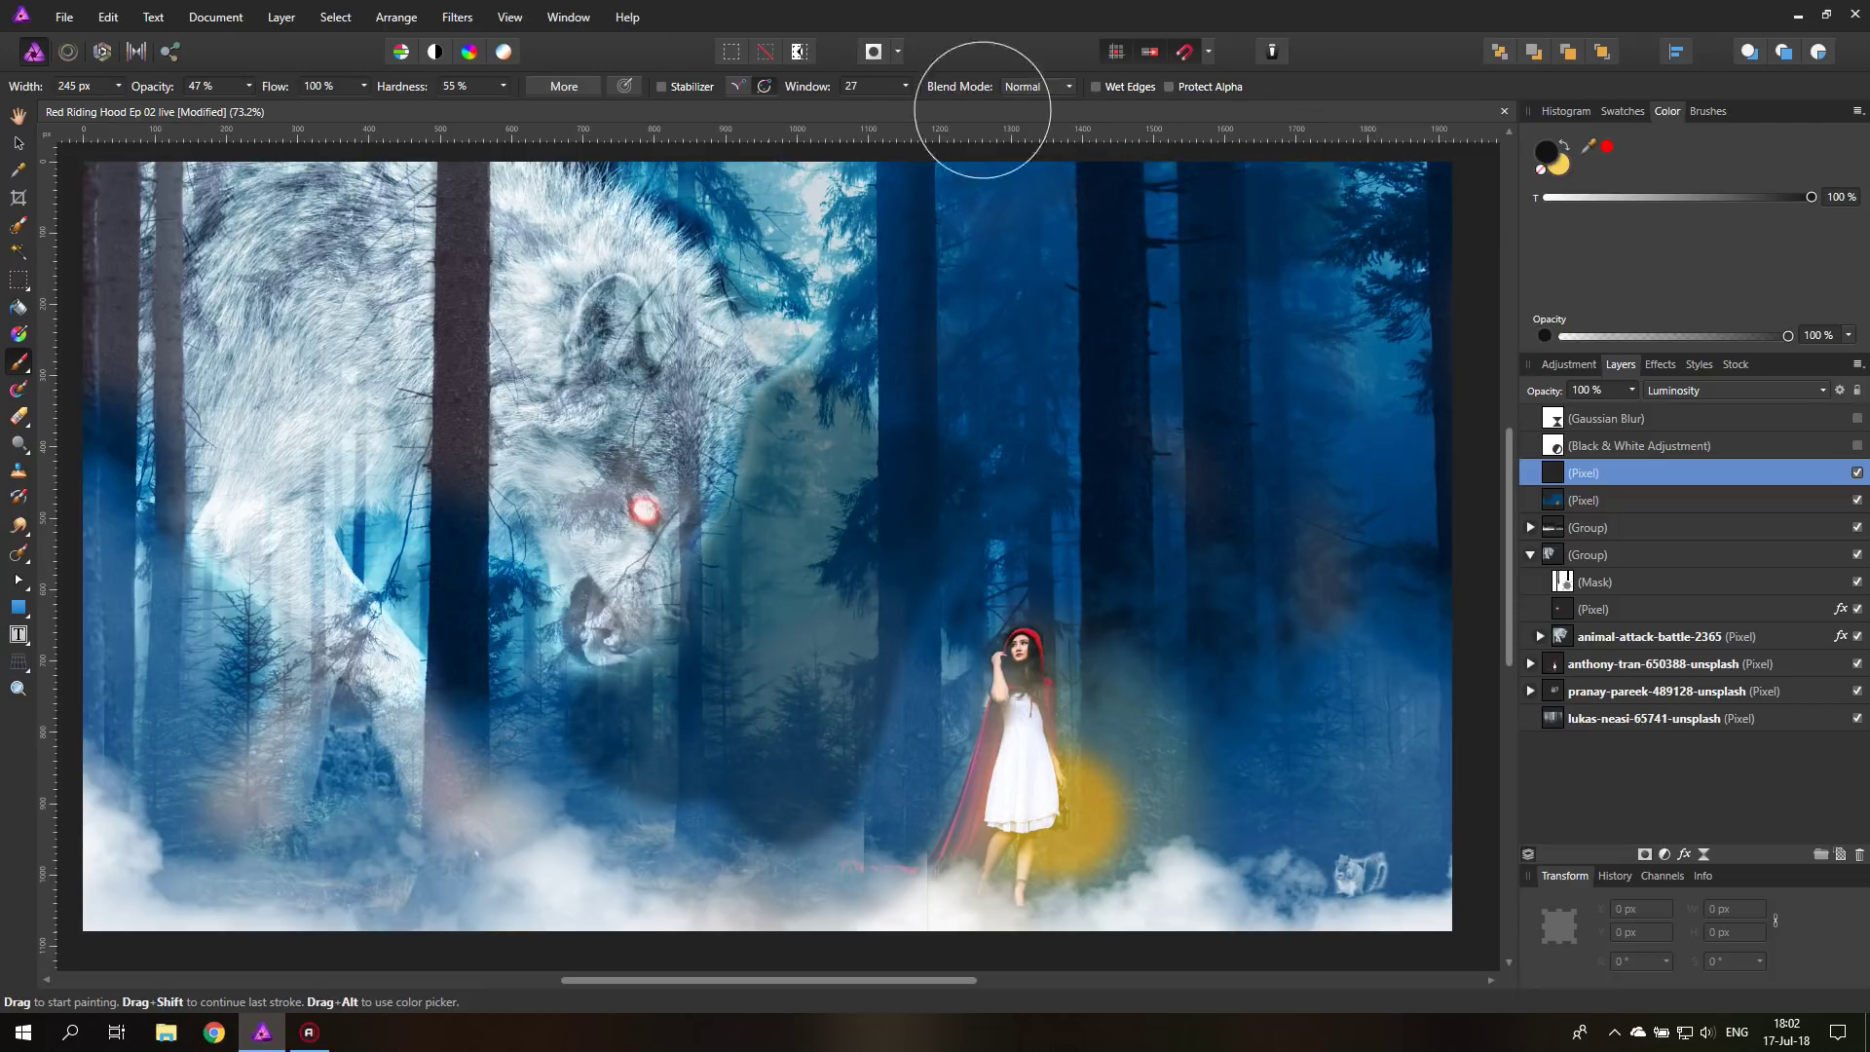
- Paint near-black over the forest around the woman and beneath the wolf's body on the Luminosity layer
{"action": "left_click", "coordinate": [18, 417]}
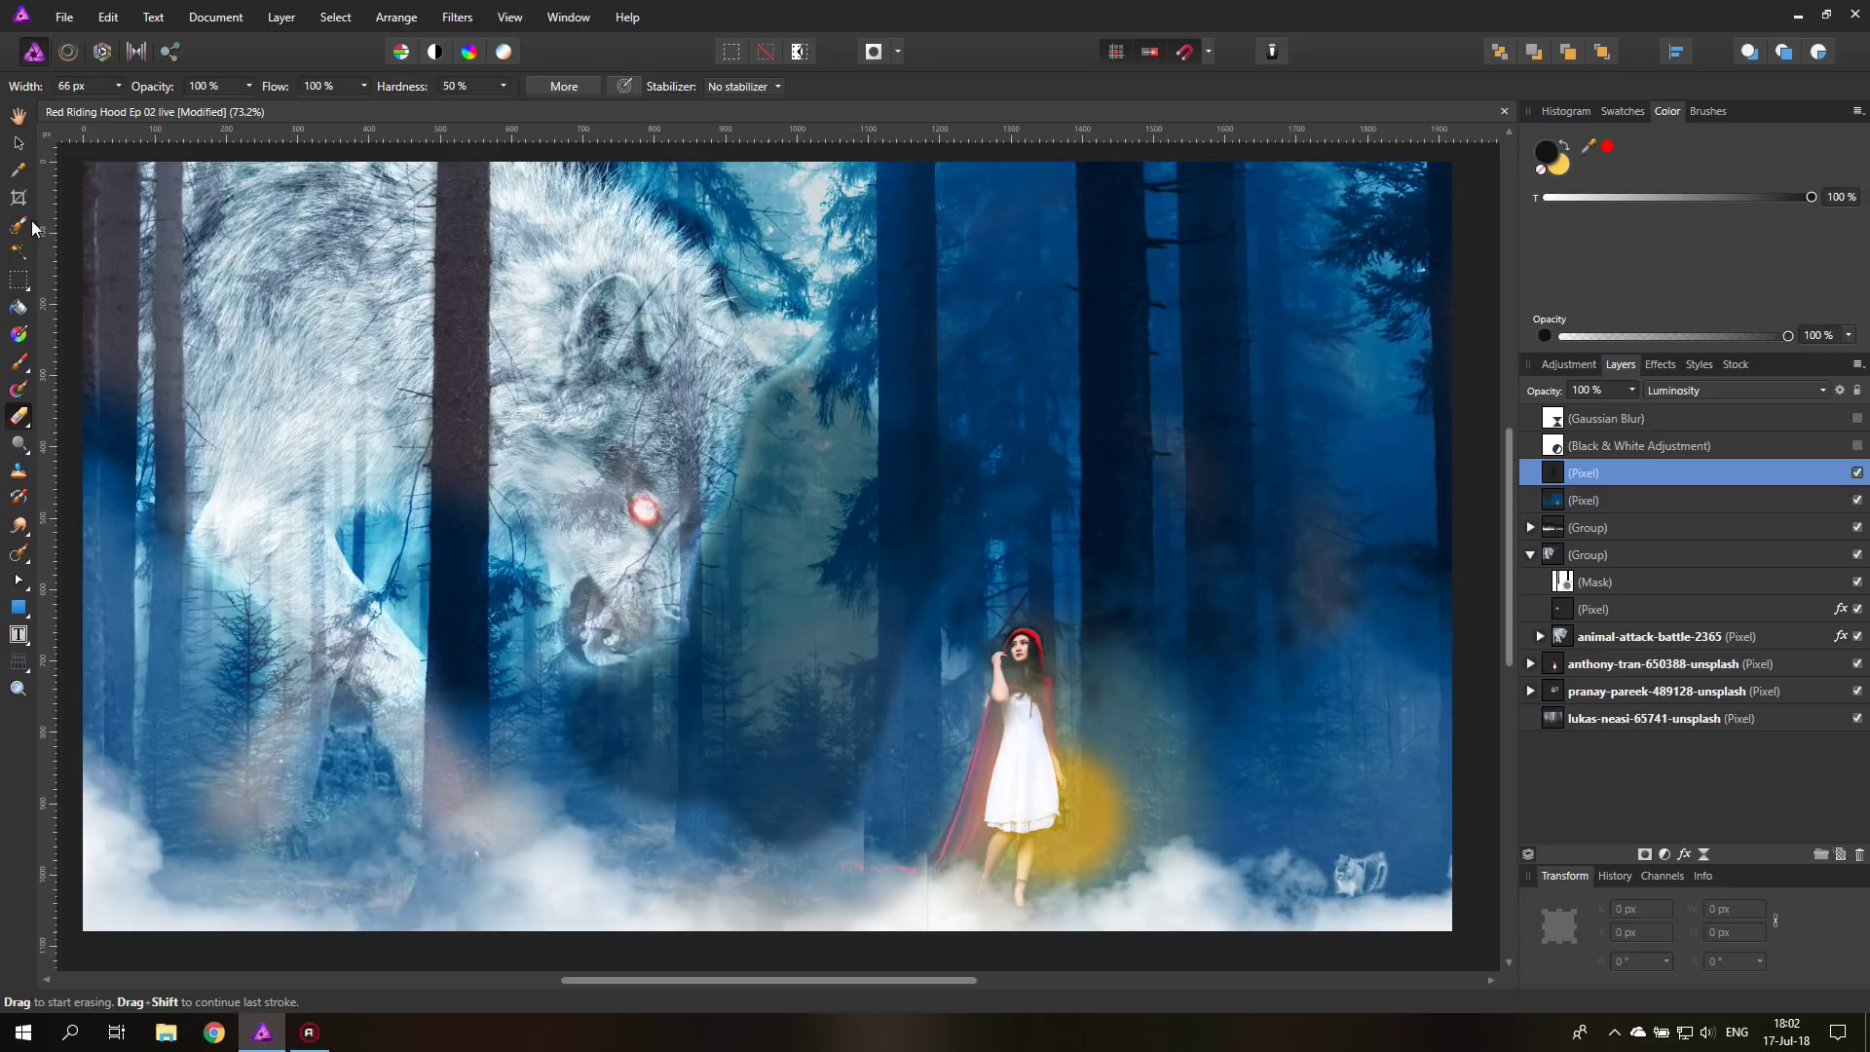
{"action": "left_click", "coordinate": [18, 362]}
{"action": "mouse_move", "coordinate": [897, 367]}
{"action": "left_mouse_down"}
{"action": "mouse_move", "coordinate": [797, 236]}
{"action": "mouse_move", "coordinate": [809, 290]}
{"action": "mouse_move", "coordinate": [851, 251]}
{"action": "mouse_move", "coordinate": [751, 223]}
{"action": "mouse_move", "coordinate": [759, 186]}
{"action": "mouse_move", "coordinate": [624, 100]}
{"action": "mouse_move", "coordinate": [1101, 234]}
{"action": "mouse_move", "coordinate": [891, 196]}
{"action": "mouse_move", "coordinate": [1413, 185]}
{"action": "mouse_move", "coordinate": [1468, 235]}
{"action": "mouse_move", "coordinate": [1374, 350]}
{"action": "mouse_move", "coordinate": [1026, 450]}
{"action": "mouse_move", "coordinate": [948, 525]}
{"action": "mouse_move", "coordinate": [896, 652]}
{"action": "mouse_move", "coordinate": [913, 674]}
{"action": "mouse_move", "coordinate": [876, 823]}
{"action": "mouse_move", "coordinate": [886, 724]}
{"action": "mouse_move", "coordinate": [966, 469]}
{"action": "mouse_move", "coordinate": [986, 542]}
{"action": "mouse_move", "coordinate": [1127, 563]}
{"action": "mouse_move", "coordinate": [1082, 579]}
{"action": "mouse_move", "coordinate": [1155, 664]}
{"action": "mouse_move", "coordinate": [1120, 665]}
{"action": "mouse_move", "coordinate": [1241, 718]}
{"action": "mouse_move", "coordinate": [1259, 761]}
{"action": "mouse_move", "coordinate": [1242, 815]}
{"action": "mouse_move", "coordinate": [1334, 865]}
{"action": "mouse_move", "coordinate": [1215, 947]}
{"action": "mouse_move", "coordinate": [1262, 888]}
{"action": "mouse_move", "coordinate": [1142, 689]}
{"action": "mouse_move", "coordinate": [1205, 807]}
{"action": "mouse_move", "coordinate": [1371, 242]}
{"action": "mouse_move", "coordinate": [1463, 611]}
{"action": "mouse_move", "coordinate": [1267, 225]}
{"action": "mouse_move", "coordinate": [1456, 749]}
{"action": "mouse_move", "coordinate": [1335, 832]}
{"action": "mouse_move", "coordinate": [1429, 824]}
{"action": "mouse_move", "coordinate": [1367, 921]}
{"action": "mouse_move", "coordinate": [1343, 891]}
{"action": "left_mouse_up"}
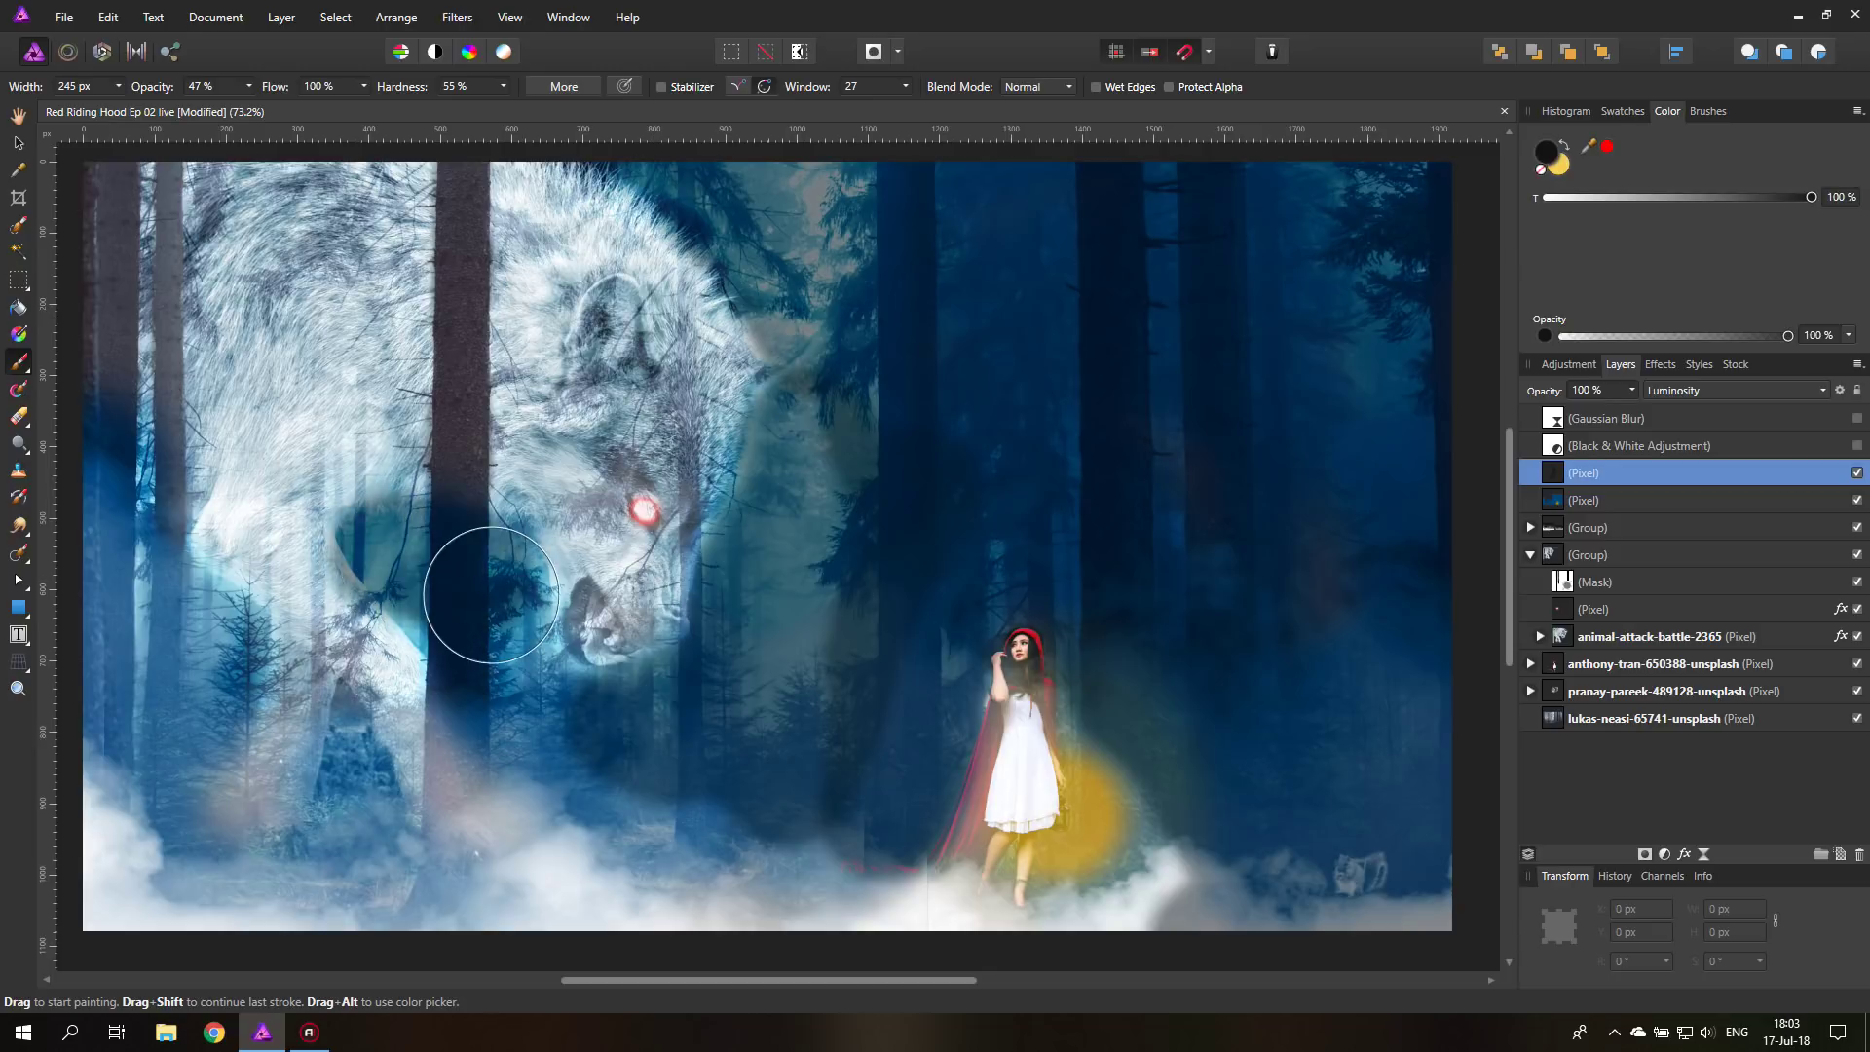
{"action": "mouse_move", "coordinate": [418, 571]}
{"action": "left_mouse_down"}
{"action": "mouse_move", "coordinate": [536, 720]}
{"action": "mouse_move", "coordinate": [634, 795]}
{"action": "mouse_move", "coordinate": [724, 802]}
{"action": "mouse_move", "coordinate": [788, 793]}
{"action": "mouse_move", "coordinate": [820, 757]}
{"action": "mouse_move", "coordinate": [934, 531]}
{"action": "mouse_move", "coordinate": [861, 788]}
{"action": "mouse_move", "coordinate": [901, 642]}
{"action": "mouse_move", "coordinate": [889, 790]}
{"action": "mouse_move", "coordinate": [892, 685]}
{"action": "mouse_move", "coordinate": [782, 692]}
{"action": "mouse_move", "coordinate": [844, 414]}
{"action": "mouse_move", "coordinate": [718, 726]}
{"action": "mouse_move", "coordinate": [827, 411]}
{"action": "mouse_move", "coordinate": [795, 514]}
{"action": "mouse_move", "coordinate": [966, 386]}
{"action": "mouse_move", "coordinate": [904, 670]}
{"action": "mouse_move", "coordinate": [995, 376]}
{"action": "mouse_move", "coordinate": [701, 158]}
{"action": "mouse_move", "coordinate": [1319, 241]}
{"action": "mouse_move", "coordinate": [1283, 258]}
{"action": "mouse_move", "coordinate": [1380, 376]}
{"action": "mouse_move", "coordinate": [1102, 455]}
{"action": "mouse_move", "coordinate": [959, 534]}
{"action": "mouse_move", "coordinate": [1030, 514]}
{"action": "mouse_move", "coordinate": [1199, 562]}
{"action": "mouse_move", "coordinate": [1112, 552]}
{"action": "mouse_move", "coordinate": [836, 644]}
{"action": "mouse_move", "coordinate": [643, 754]}
{"action": "mouse_move", "coordinate": [535, 683]}
{"action": "mouse_move", "coordinate": [386, 527]}
{"action": "mouse_move", "coordinate": [541, 670]}
{"action": "mouse_move", "coordinate": [201, 593]}
{"action": "mouse_move", "coordinate": [94, 519]}
{"action": "mouse_move", "coordinate": [92, 486]}
{"action": "mouse_move", "coordinate": [129, 530]}
{"action": "mouse_move", "coordinate": [176, 677]}
{"action": "mouse_move", "coordinate": [100, 603]}
{"action": "mouse_move", "coordinate": [148, 771]}
{"action": "mouse_move", "coordinate": [161, 761]}
{"action": "mouse_move", "coordinate": [133, 777]}
{"action": "mouse_move", "coordinate": [251, 895]}
{"action": "mouse_move", "coordinate": [335, 820]}
{"action": "mouse_move", "coordinate": [356, 772]}
{"action": "mouse_move", "coordinate": [363, 916]}
{"action": "mouse_move", "coordinate": [324, 889]}
{"action": "mouse_move", "coordinate": [104, 896]}
{"action": "left_mouse_up"}
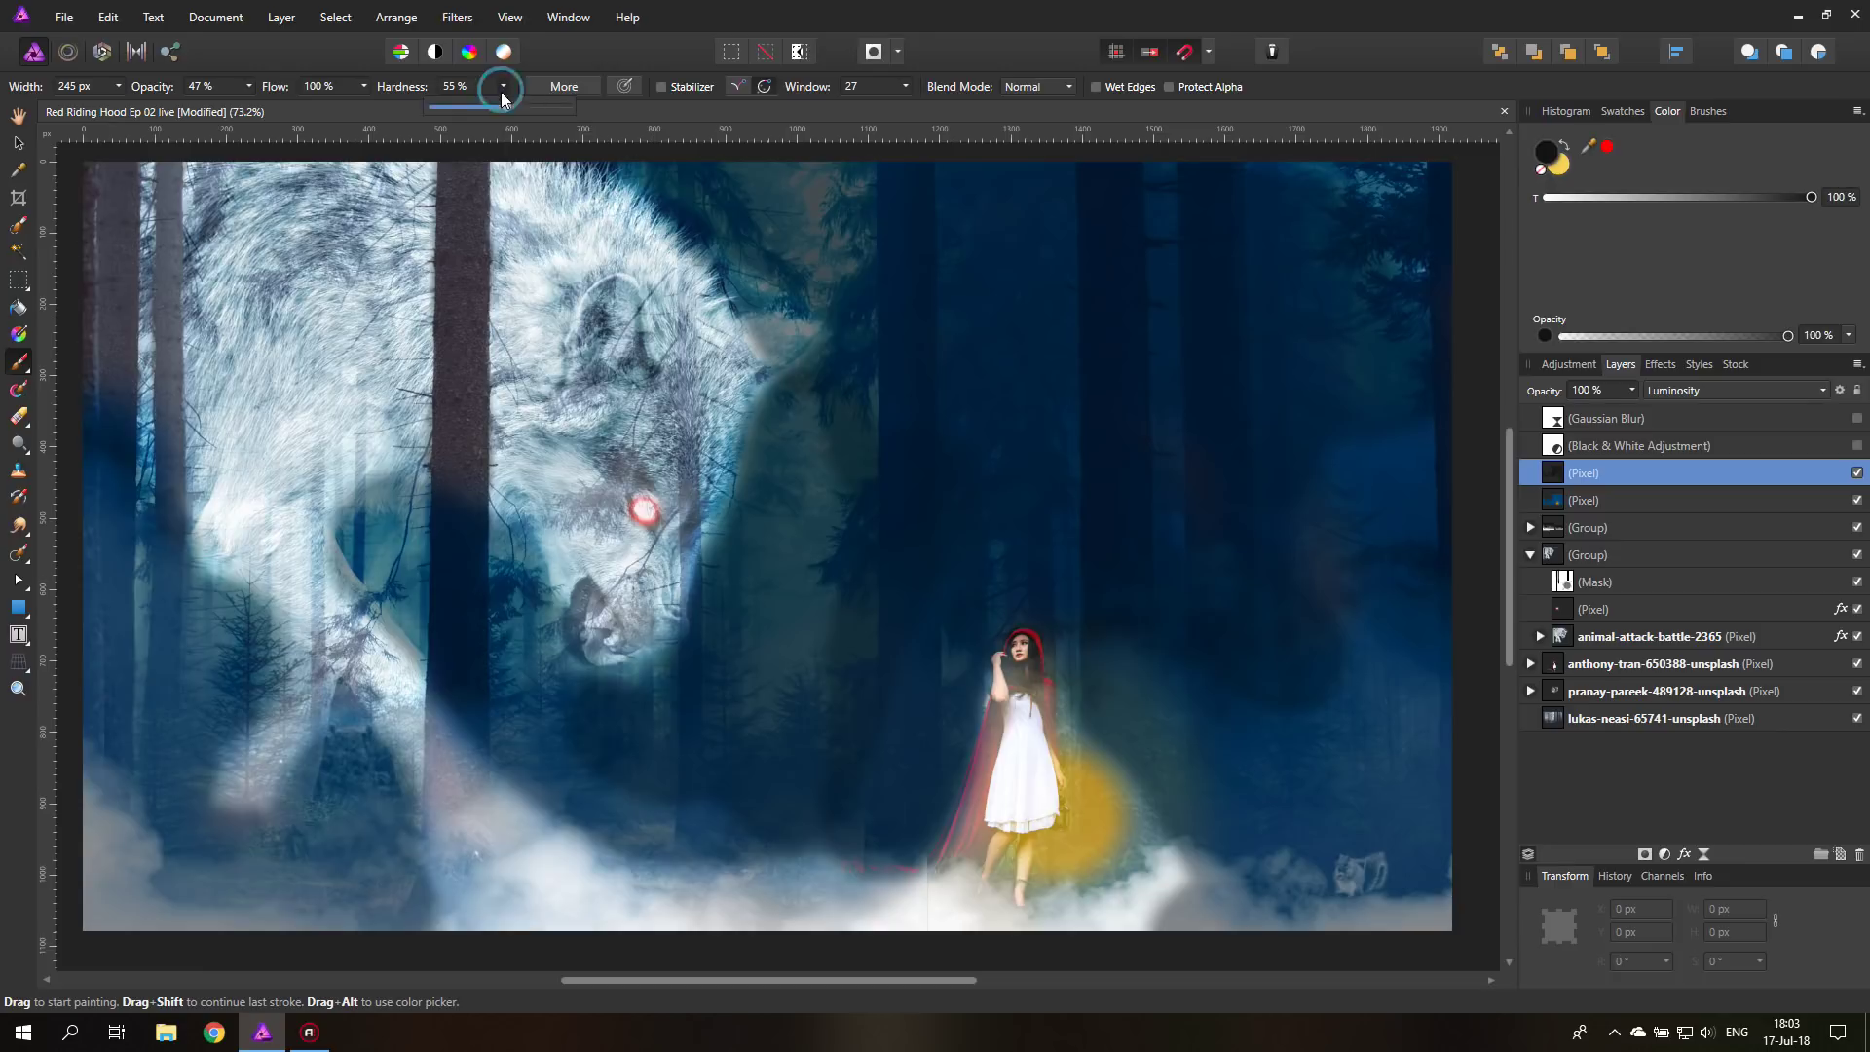
- Darken the mist and the area around the wolf's legs softly with the brush at 14% opacity and 0% hardness
{"action": "left_click", "coordinate": [248, 85]}
{"action": "left_click_drag", "start_coordinate": [253, 107], "coordinate": [209, 112]}
{"action": "mouse_move", "coordinate": [146, 508]}
{"action": "left_mouse_down"}
{"action": "mouse_move", "coordinate": [113, 276]}
{"action": "mouse_move", "coordinate": [142, 520]}
{"action": "left_mouse_up"}
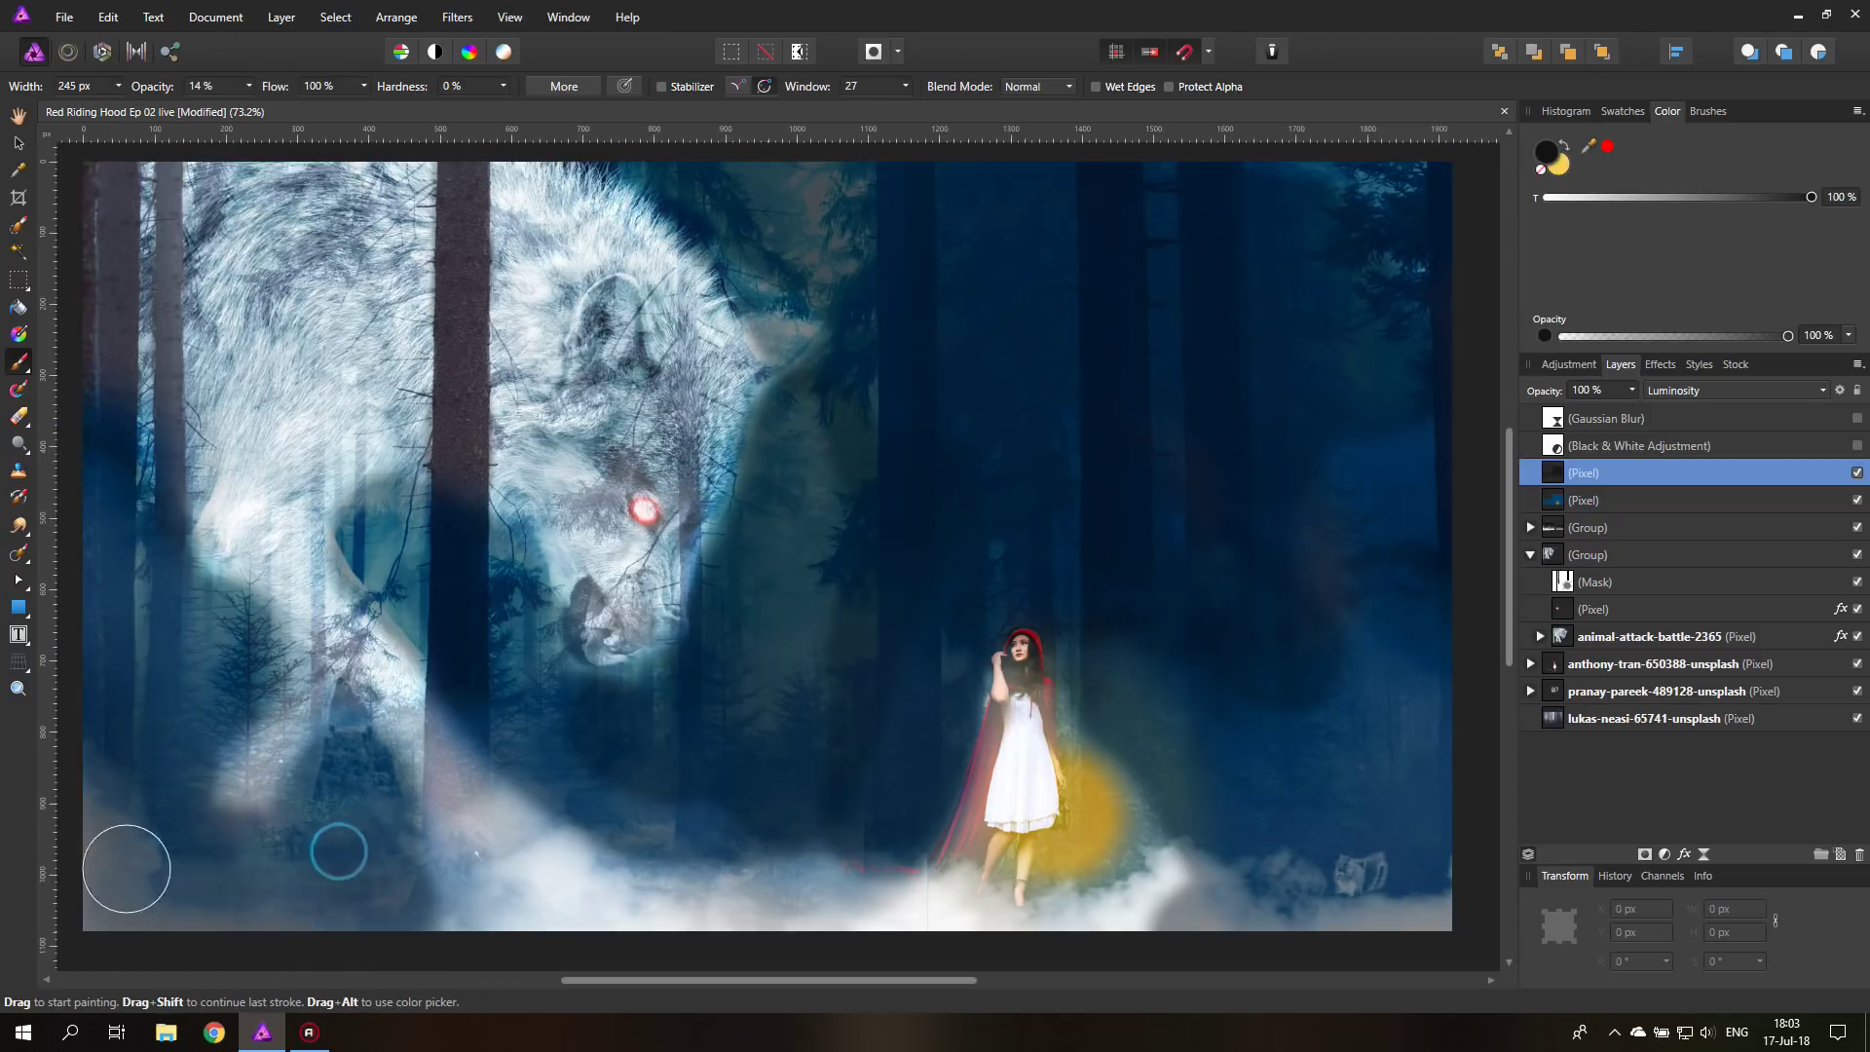
{"action": "left_click_drag", "start_coordinate": [290, 851], "coordinate": [494, 962]}
{"action": "mouse_move", "coordinate": [538, 766]}
{"action": "left_mouse_down"}
{"action": "mouse_move", "coordinate": [668, 873]}
{"action": "mouse_move", "coordinate": [582, 903]}
{"action": "mouse_move", "coordinate": [691, 920]}
{"action": "mouse_move", "coordinate": [846, 893]}
{"action": "left_mouse_up"}
{"action": "left_click_drag", "start_coordinate": [743, 855], "coordinate": [853, 889]}
{"action": "mouse_move", "coordinate": [491, 707]}
{"action": "left_mouse_down"}
{"action": "mouse_move", "coordinate": [380, 557]}
{"action": "mouse_move", "coordinate": [513, 627]}
{"action": "left_mouse_up"}
{"action": "left_click_drag", "start_coordinate": [467, 551], "coordinate": [516, 601]}
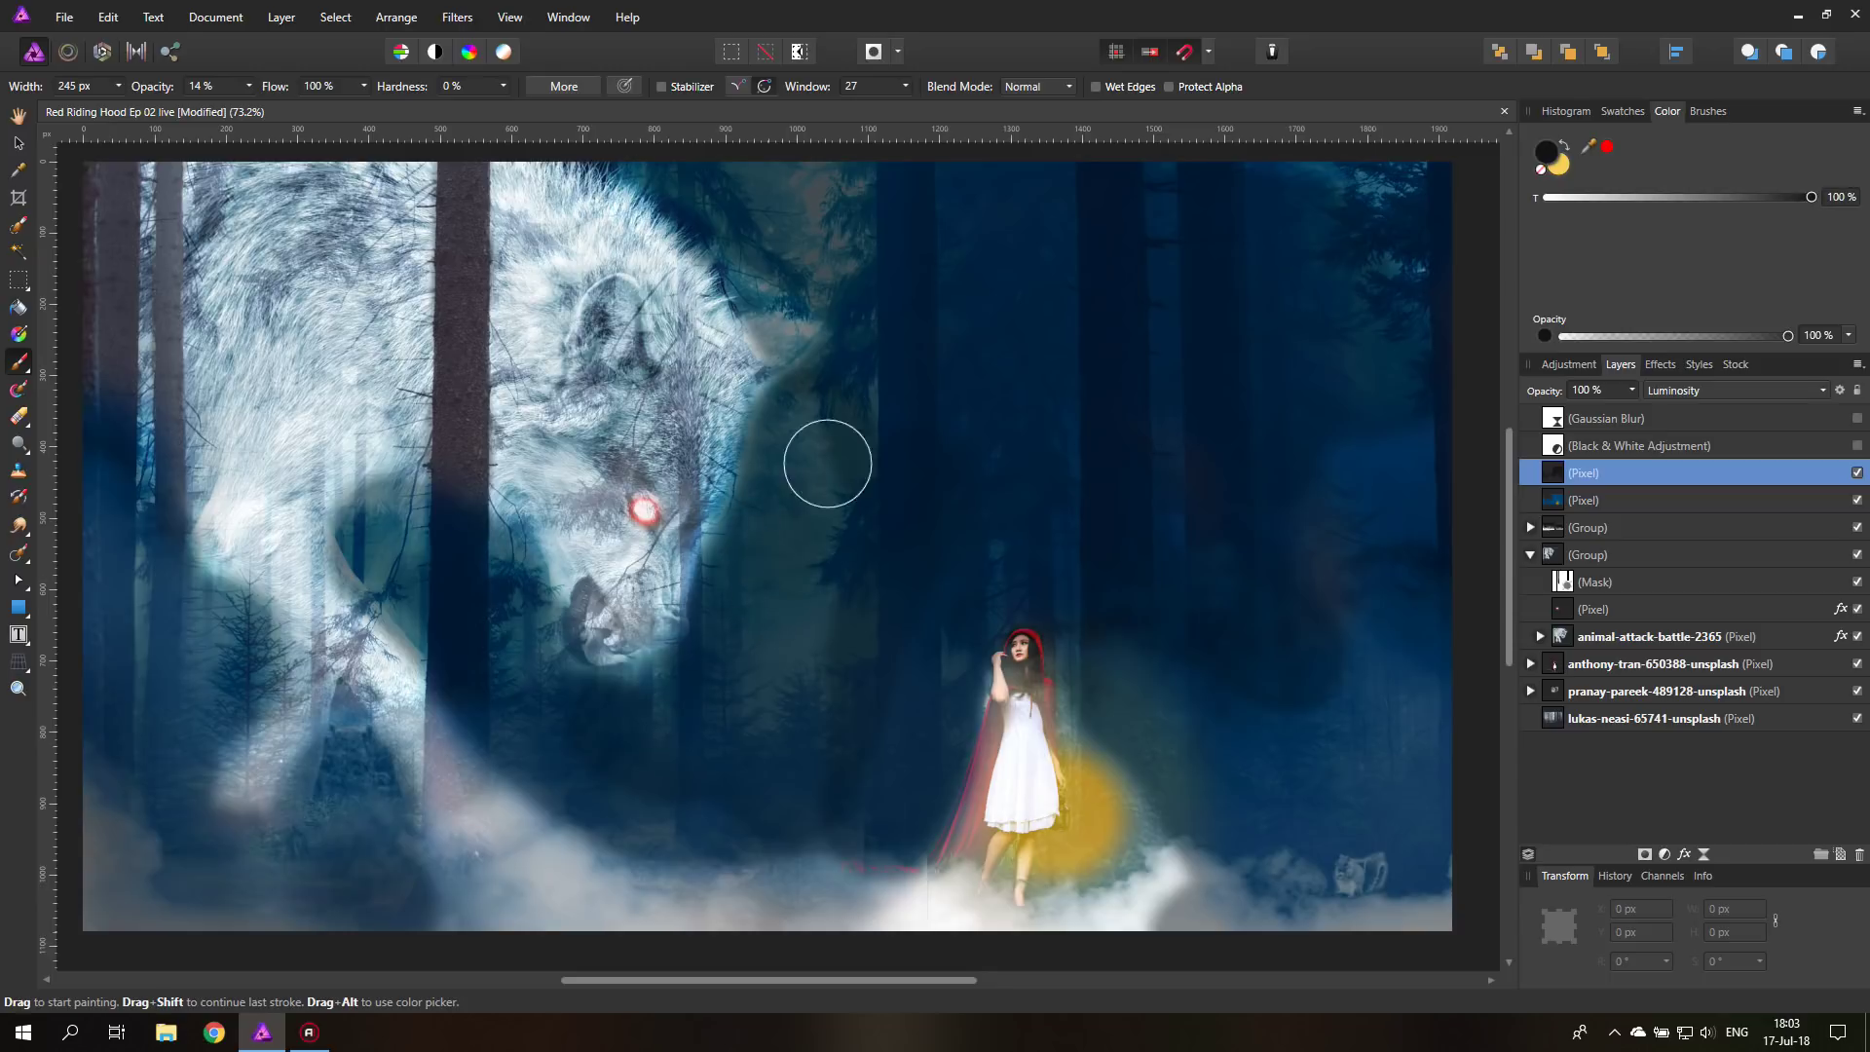
- Erase the dark paint from the wolf's ear tip with a 66 px eraser, and brush the mist around the woman darker
{"action": "left_click", "coordinate": [19, 417]}
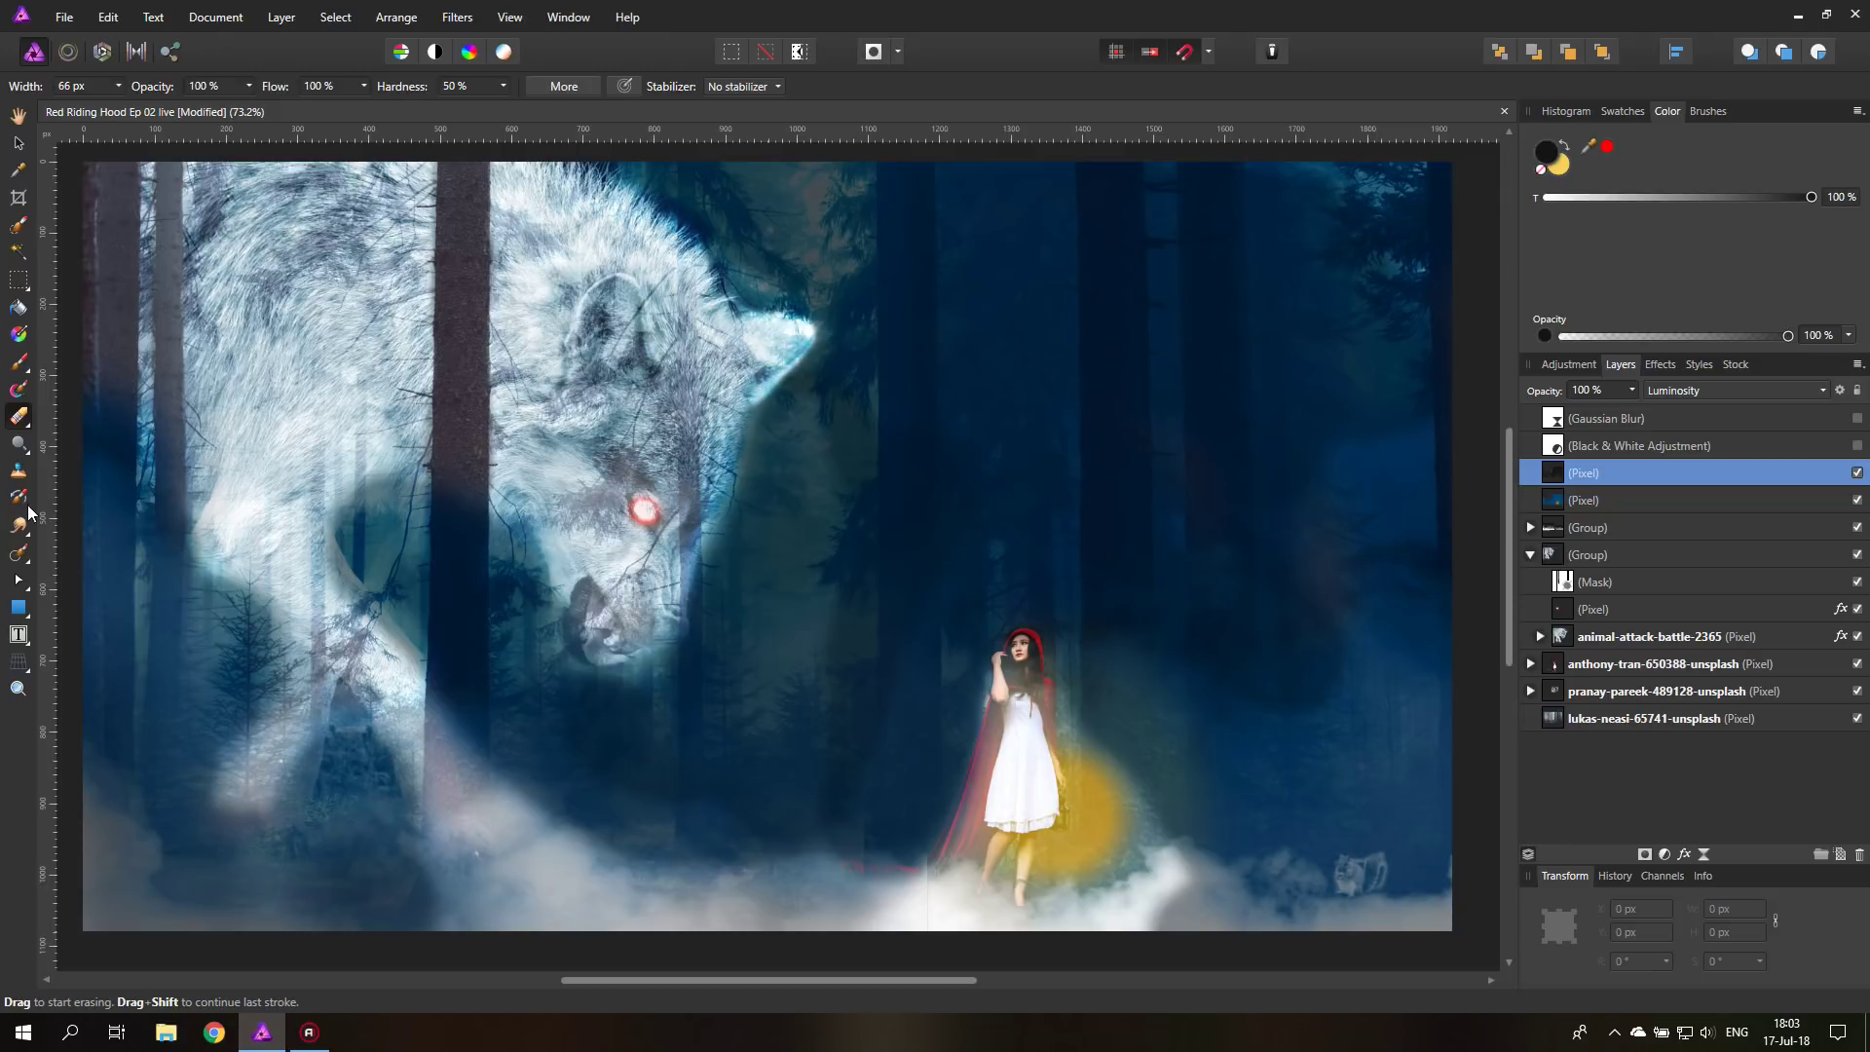
{"action": "left_click", "coordinate": [19, 366]}
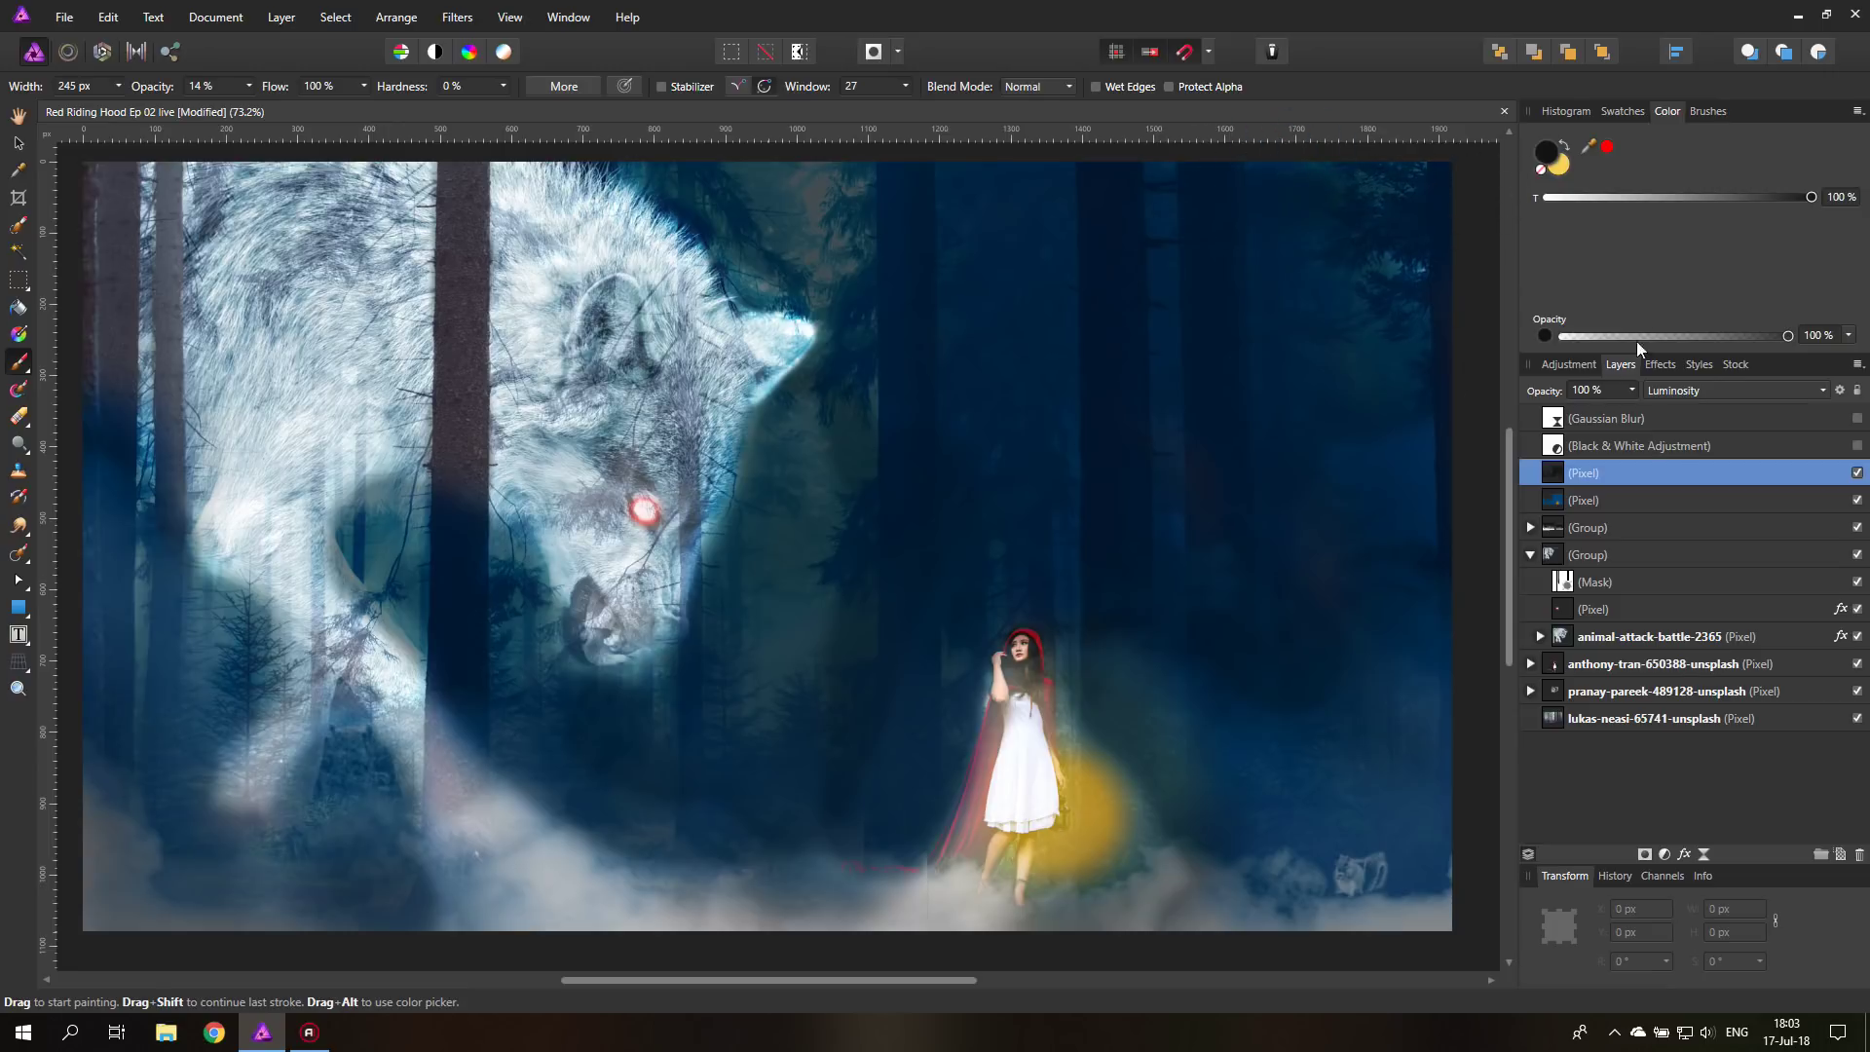
- Reduce the Luminosity paint layer's opacity to 46%
{"action": "left_click", "coordinate": [1632, 391]}
{"action": "mouse_move", "coordinate": [1609, 411]}
{"action": "left_mouse_down"}
{"action": "mouse_move", "coordinate": [1569, 411]}
{"action": "mouse_move", "coordinate": [1593, 411]}
{"action": "left_mouse_up"}
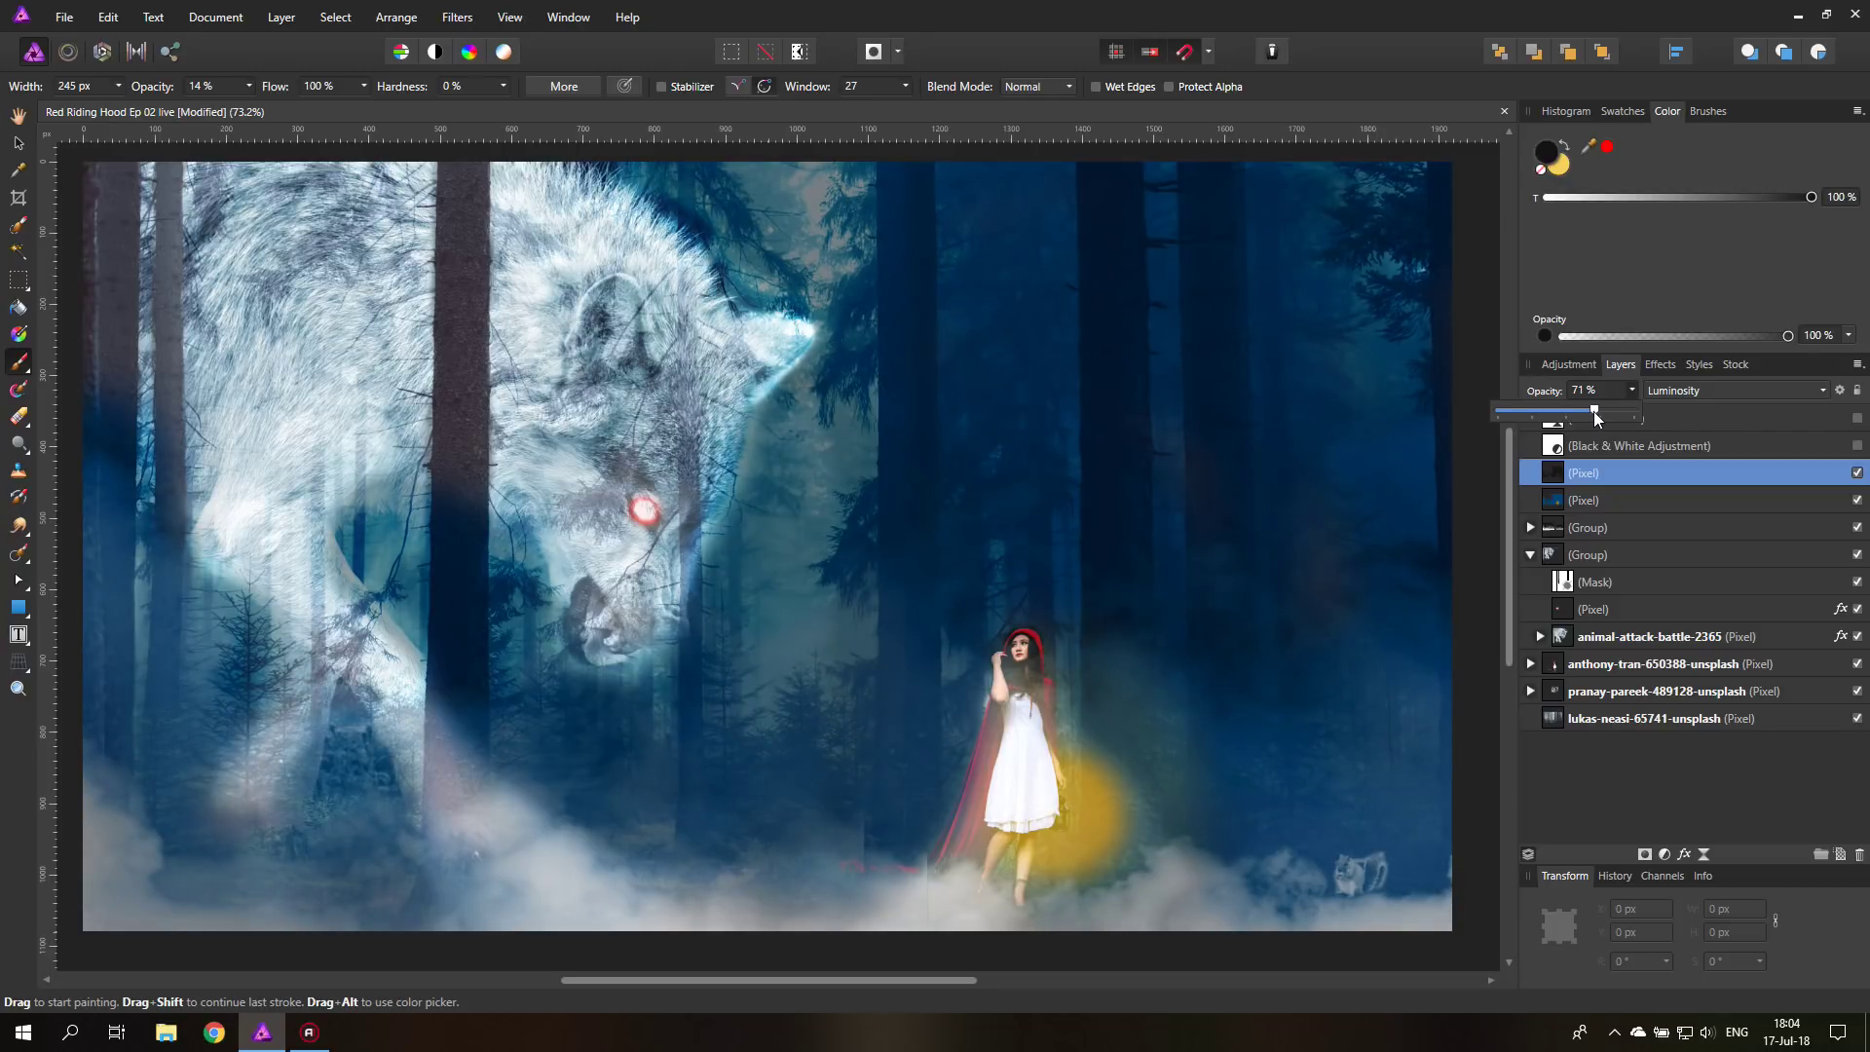
{"action": "left_click_drag", "start_coordinate": [1591, 417], "coordinate": [1602, 416]}
{"action": "left_click_drag", "start_coordinate": [1592, 414], "coordinate": [1587, 412]}
{"action": "left_click_drag", "start_coordinate": [1596, 416], "coordinate": [1560, 418]}
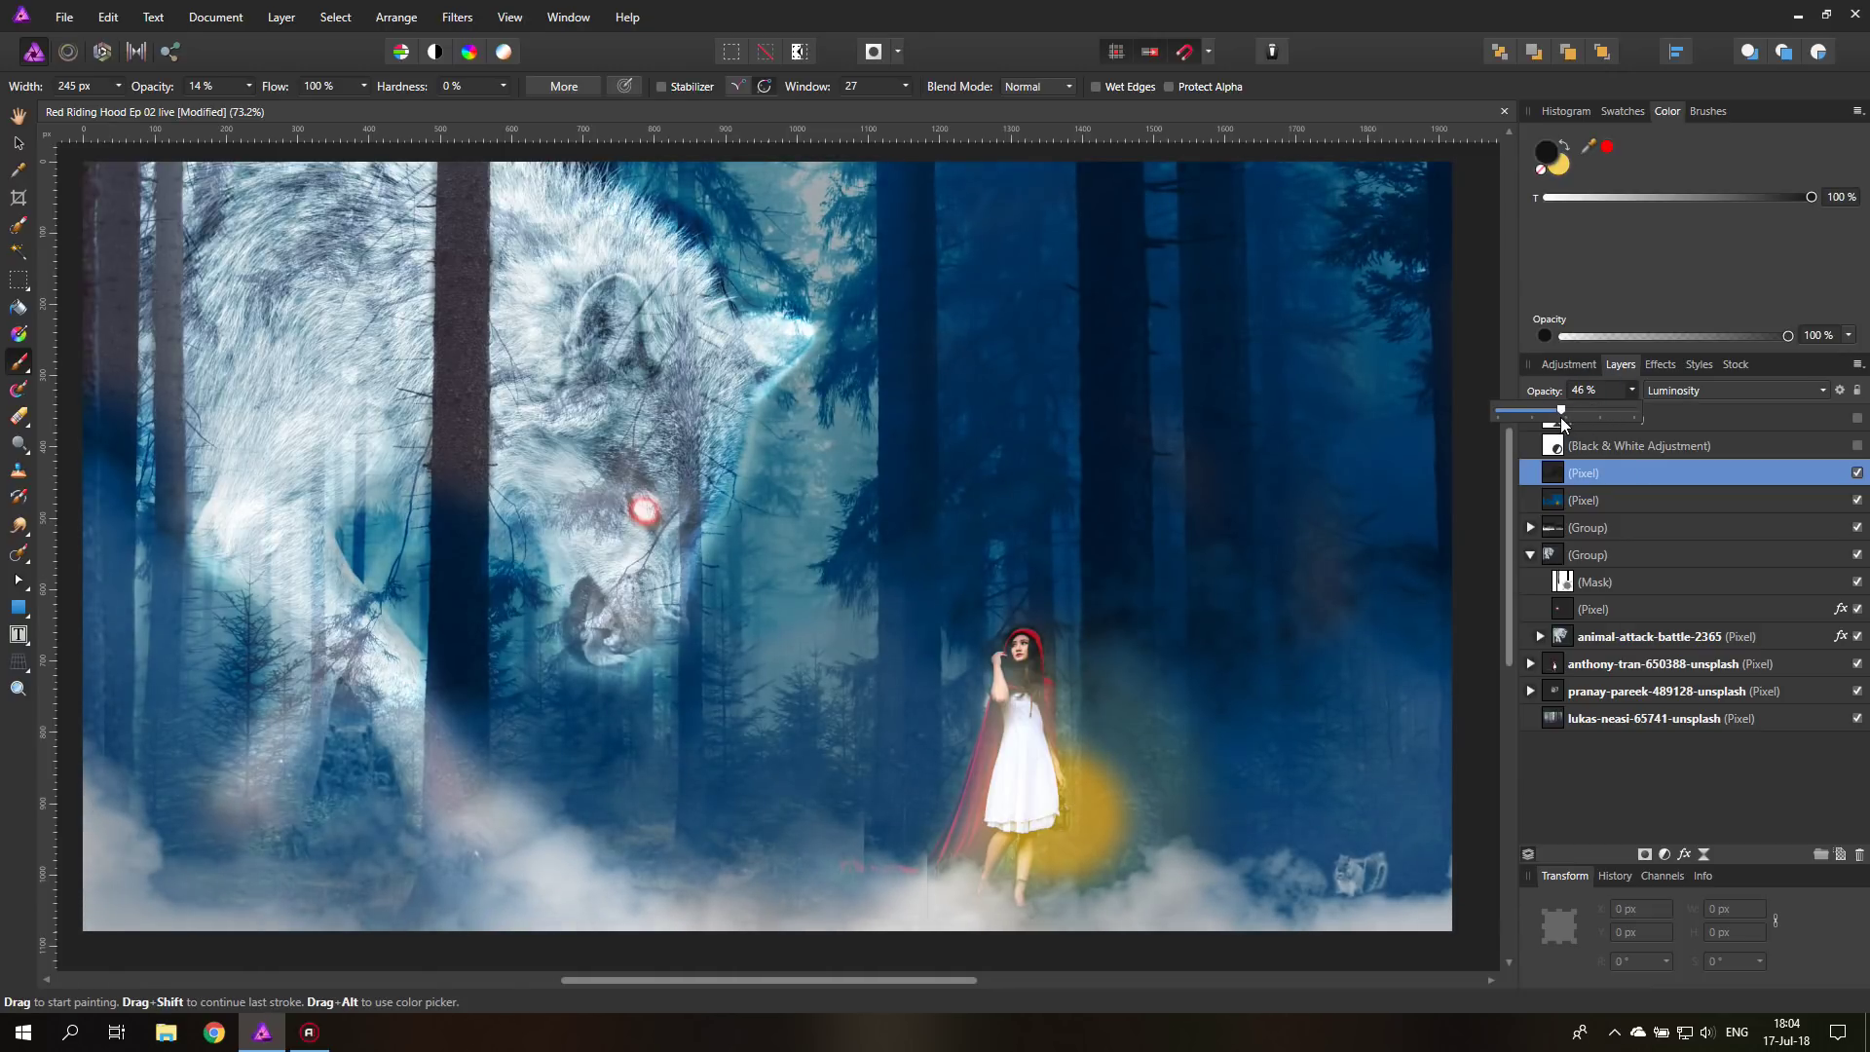
{"action": "left_click", "coordinate": [1631, 391]}
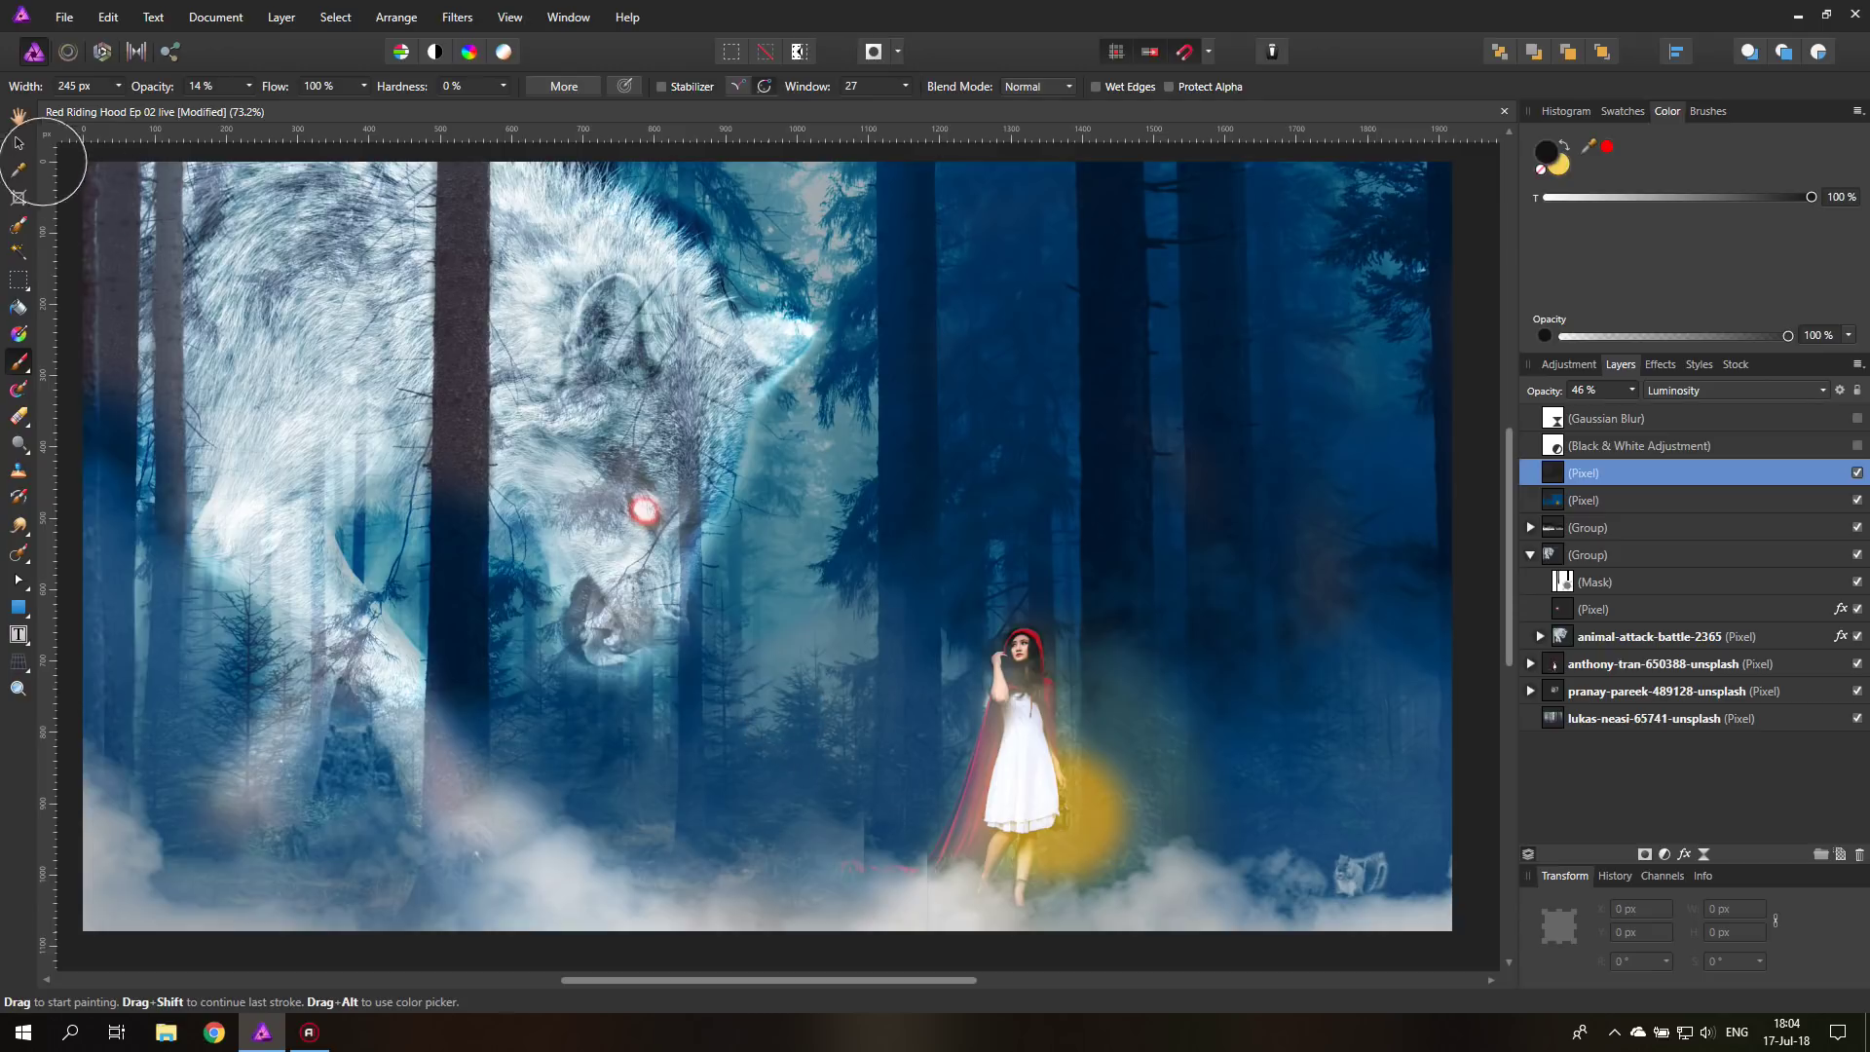
- Darken the wolf's lower legs and the far-left trunks on the Luminosity layer, raising the brush opacity to 37%
{"action": "left_click", "coordinate": [17, 143]}
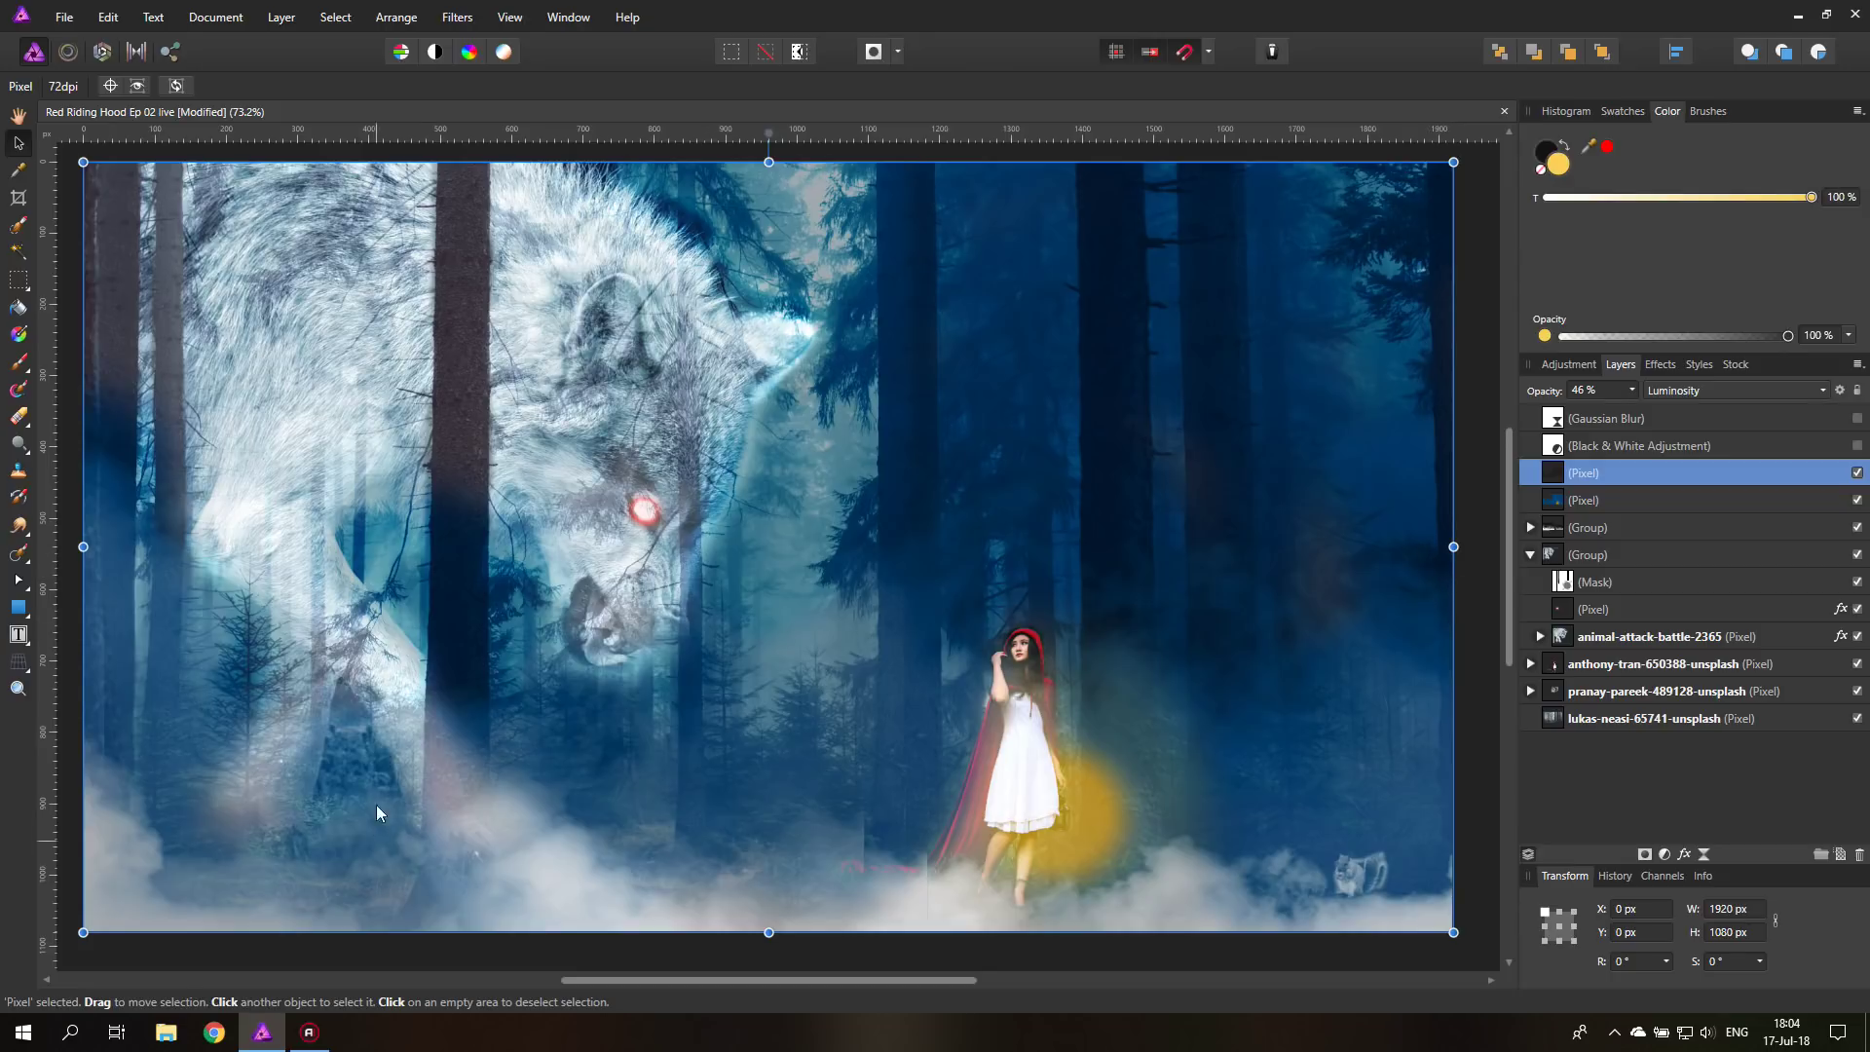
{"action": "left_click", "coordinate": [17, 364]}
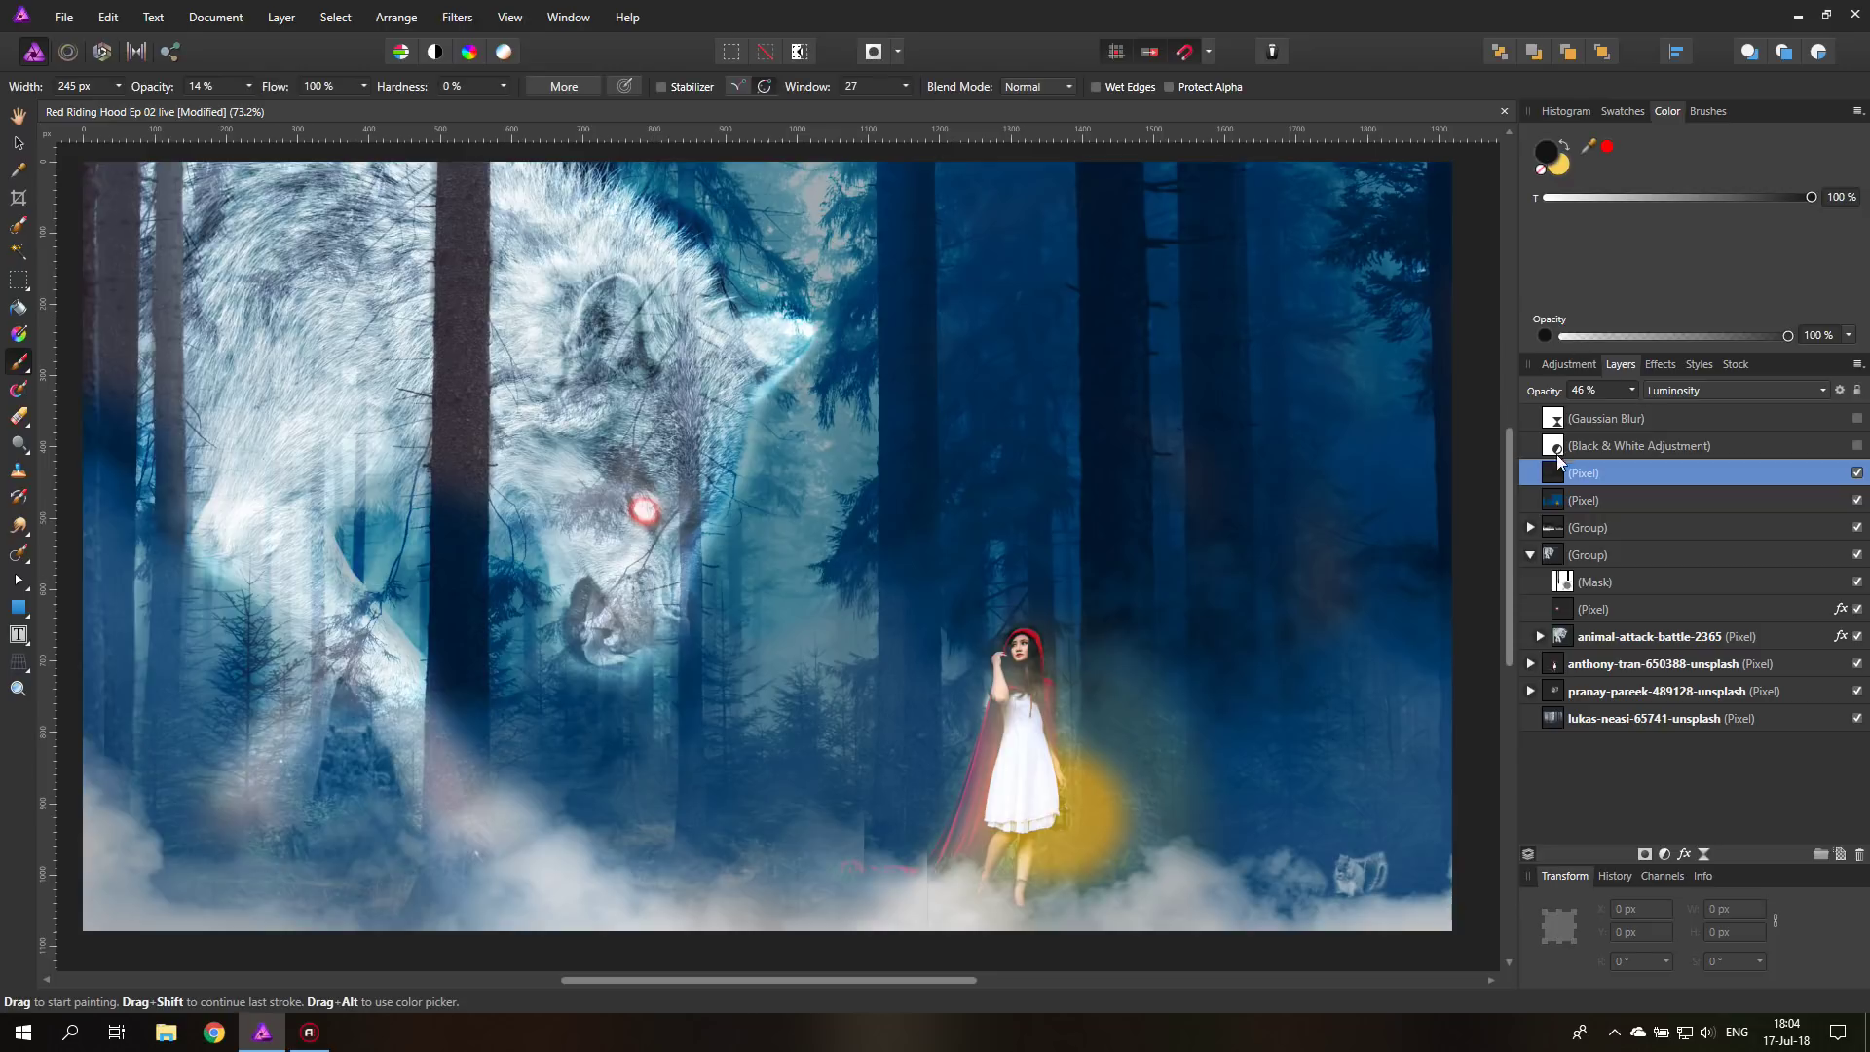
{"action": "mouse_move", "coordinate": [473, 774]}
{"action": "left_mouse_down"}
{"action": "mouse_move", "coordinate": [348, 702]}
{"action": "mouse_move", "coordinate": [406, 746]}
{"action": "mouse_move", "coordinate": [408, 795]}
{"action": "mouse_move", "coordinate": [362, 788]}
{"action": "left_mouse_up"}
{"action": "left_click_drag", "start_coordinate": [257, 736], "coordinate": [237, 732]}
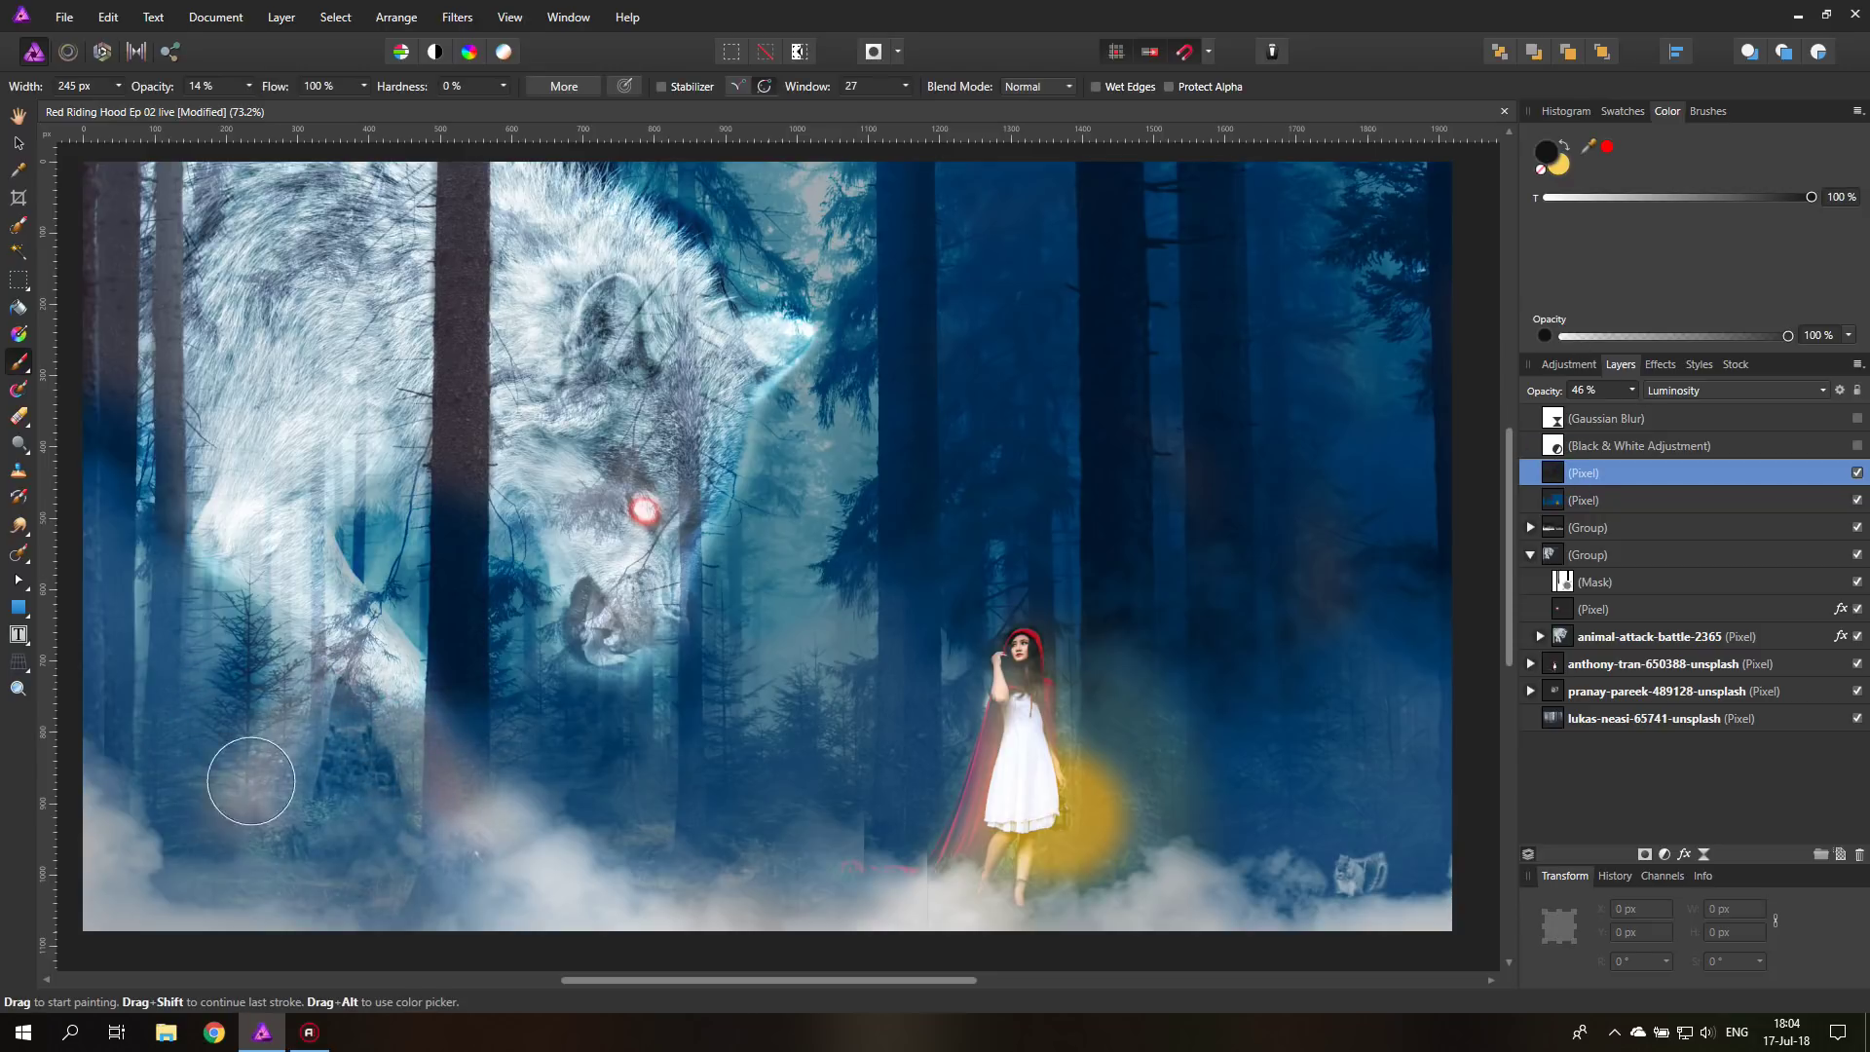
{"action": "left_click_drag", "start_coordinate": [252, 90], "coordinate": [284, 107]}
{"action": "left_click_drag", "start_coordinate": [184, 643], "coordinate": [330, 776]}
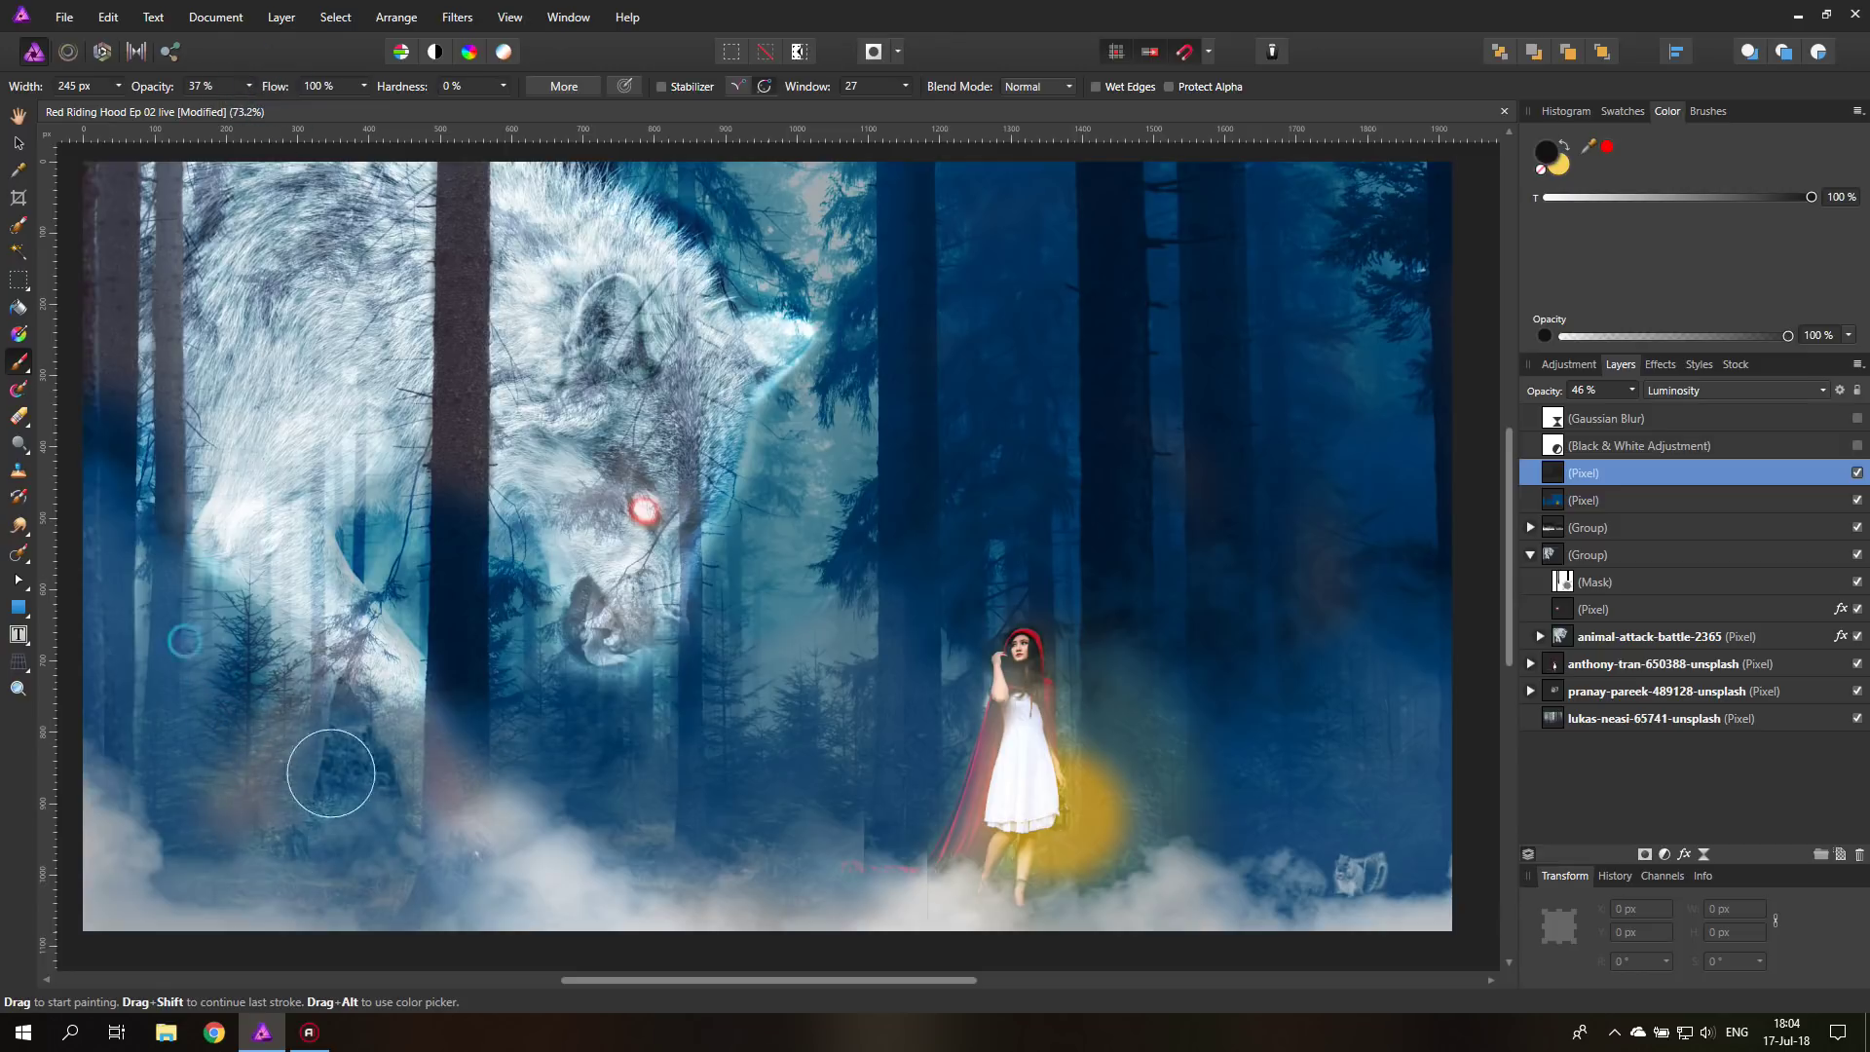
{"action": "mouse_move", "coordinate": [202, 674]}
{"action": "left_mouse_down"}
{"action": "mouse_move", "coordinate": [279, 626]}
{"action": "mouse_move", "coordinate": [277, 752]}
{"action": "mouse_move", "coordinate": [243, 709]}
{"action": "mouse_move", "coordinate": [446, 781]}
{"action": "mouse_move", "coordinate": [395, 744]}
{"action": "mouse_move", "coordinate": [339, 758]}
{"action": "mouse_move", "coordinate": [382, 776]}
{"action": "mouse_move", "coordinate": [598, 819]}
{"action": "mouse_move", "coordinate": [501, 729]}
{"action": "mouse_move", "coordinate": [412, 742]}
{"action": "mouse_move", "coordinate": [272, 679]}
{"action": "mouse_move", "coordinate": [309, 757]}
{"action": "mouse_move", "coordinate": [240, 765]}
{"action": "mouse_move", "coordinate": [217, 696]}
{"action": "mouse_move", "coordinate": [214, 732]}
{"action": "mouse_move", "coordinate": [144, 682]}
{"action": "mouse_move", "coordinate": [100, 424]}
{"action": "mouse_move", "coordinate": [106, 602]}
{"action": "mouse_move", "coordinate": [100, 318]}
{"action": "mouse_move", "coordinate": [70, 238]}
{"action": "mouse_move", "coordinate": [65, 350]}
{"action": "mouse_move", "coordinate": [149, 715]}
{"action": "mouse_move", "coordinate": [118, 666]}
{"action": "mouse_move", "coordinate": [113, 276]}
{"action": "left_mouse_up"}
{"action": "mouse_move", "coordinate": [71, 193]}
{"action": "left_mouse_down"}
{"action": "mouse_move", "coordinate": [116, 317]}
{"action": "mouse_move", "coordinate": [115, 565]}
{"action": "mouse_move", "coordinate": [66, 492]}
{"action": "left_mouse_up"}
- Select the Overlay paint layer, set the brush colour to dark blue 004878, and tint the far-left trunks
{"action": "left_click", "coordinate": [1552, 500]}
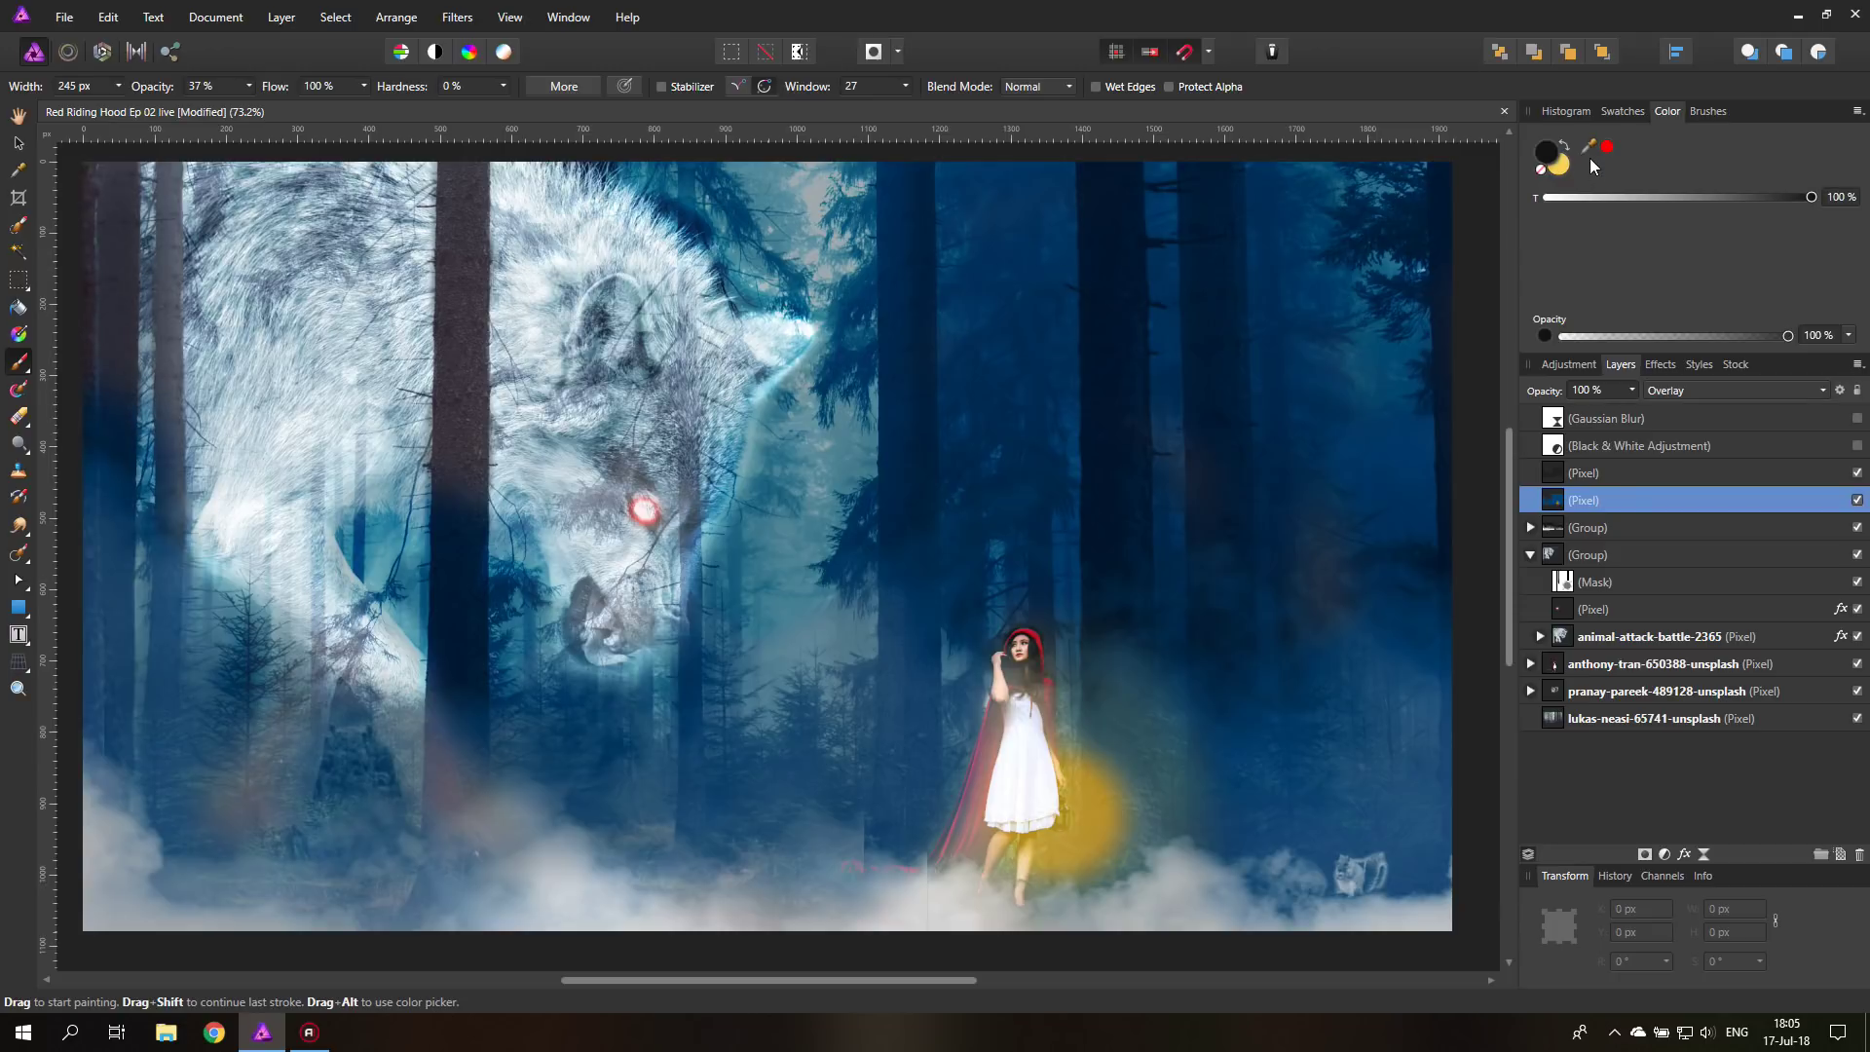
{"action": "double_click", "coordinate": [1546, 153]}
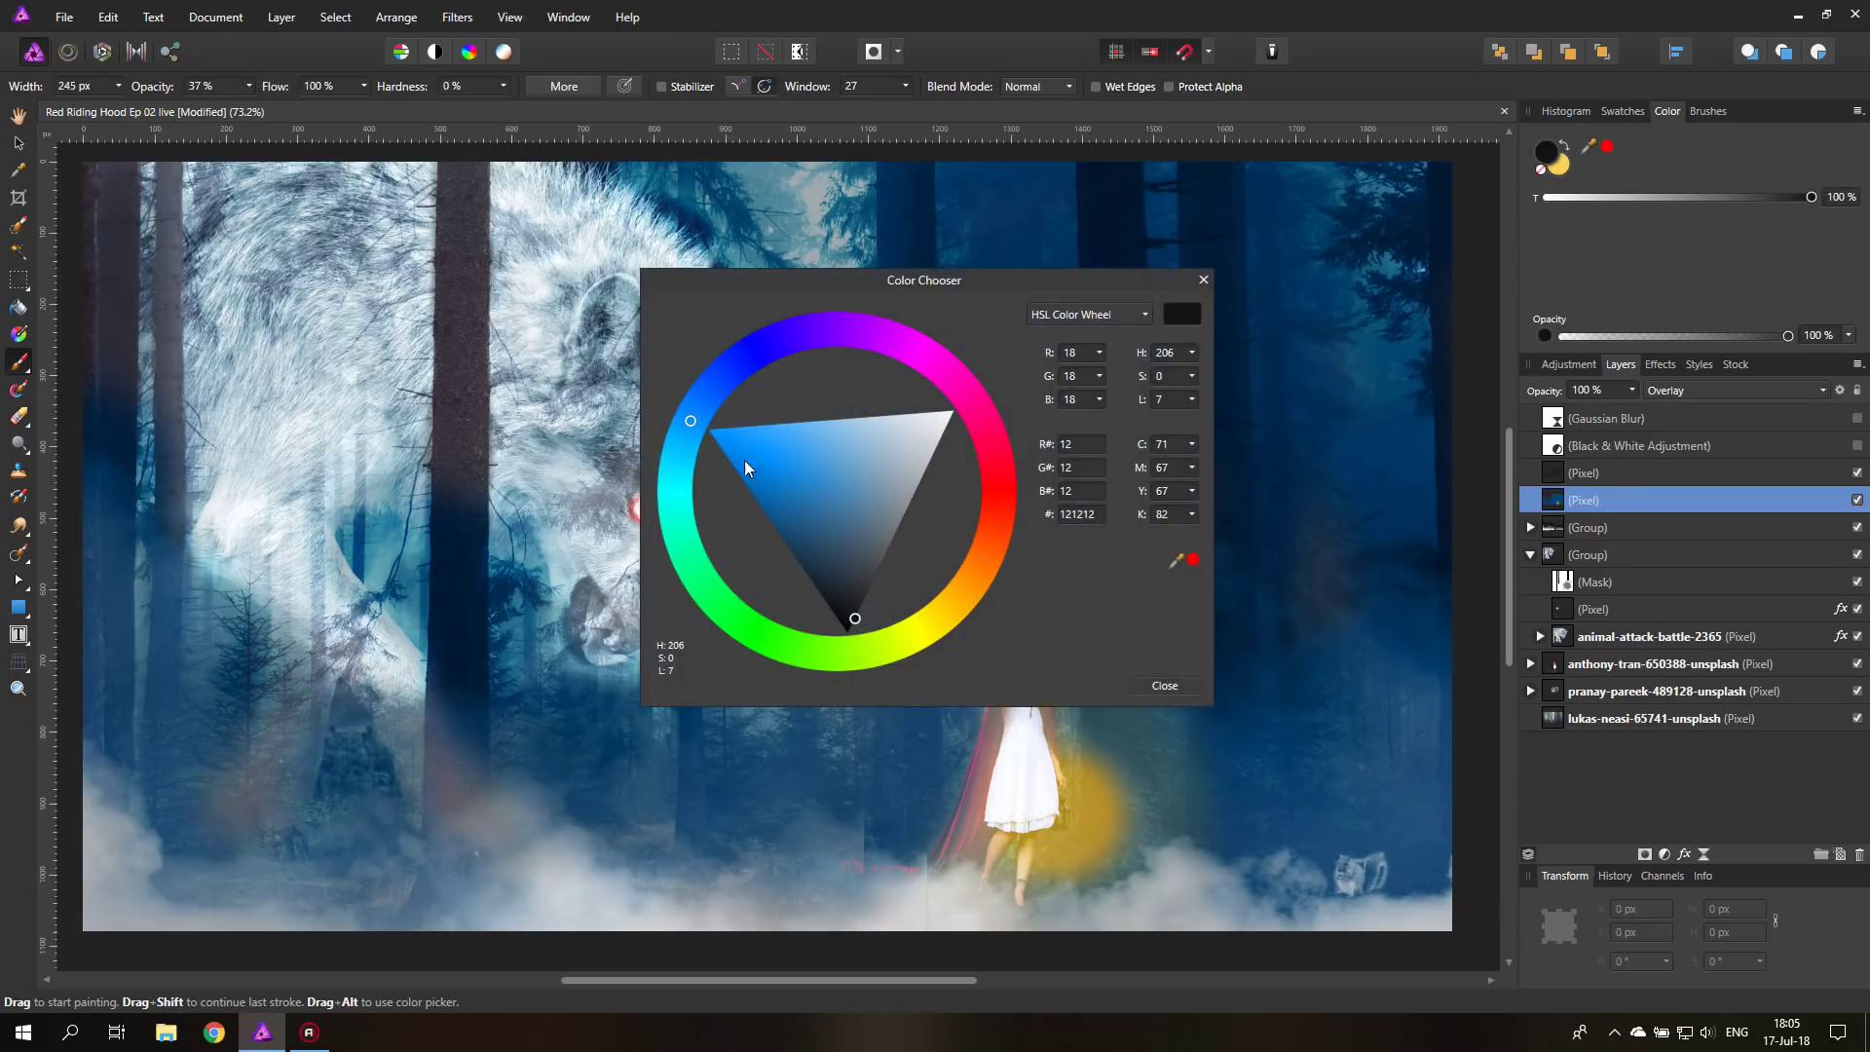
{"action": "left_click_drag", "start_coordinate": [765, 497], "coordinate": [777, 547]}
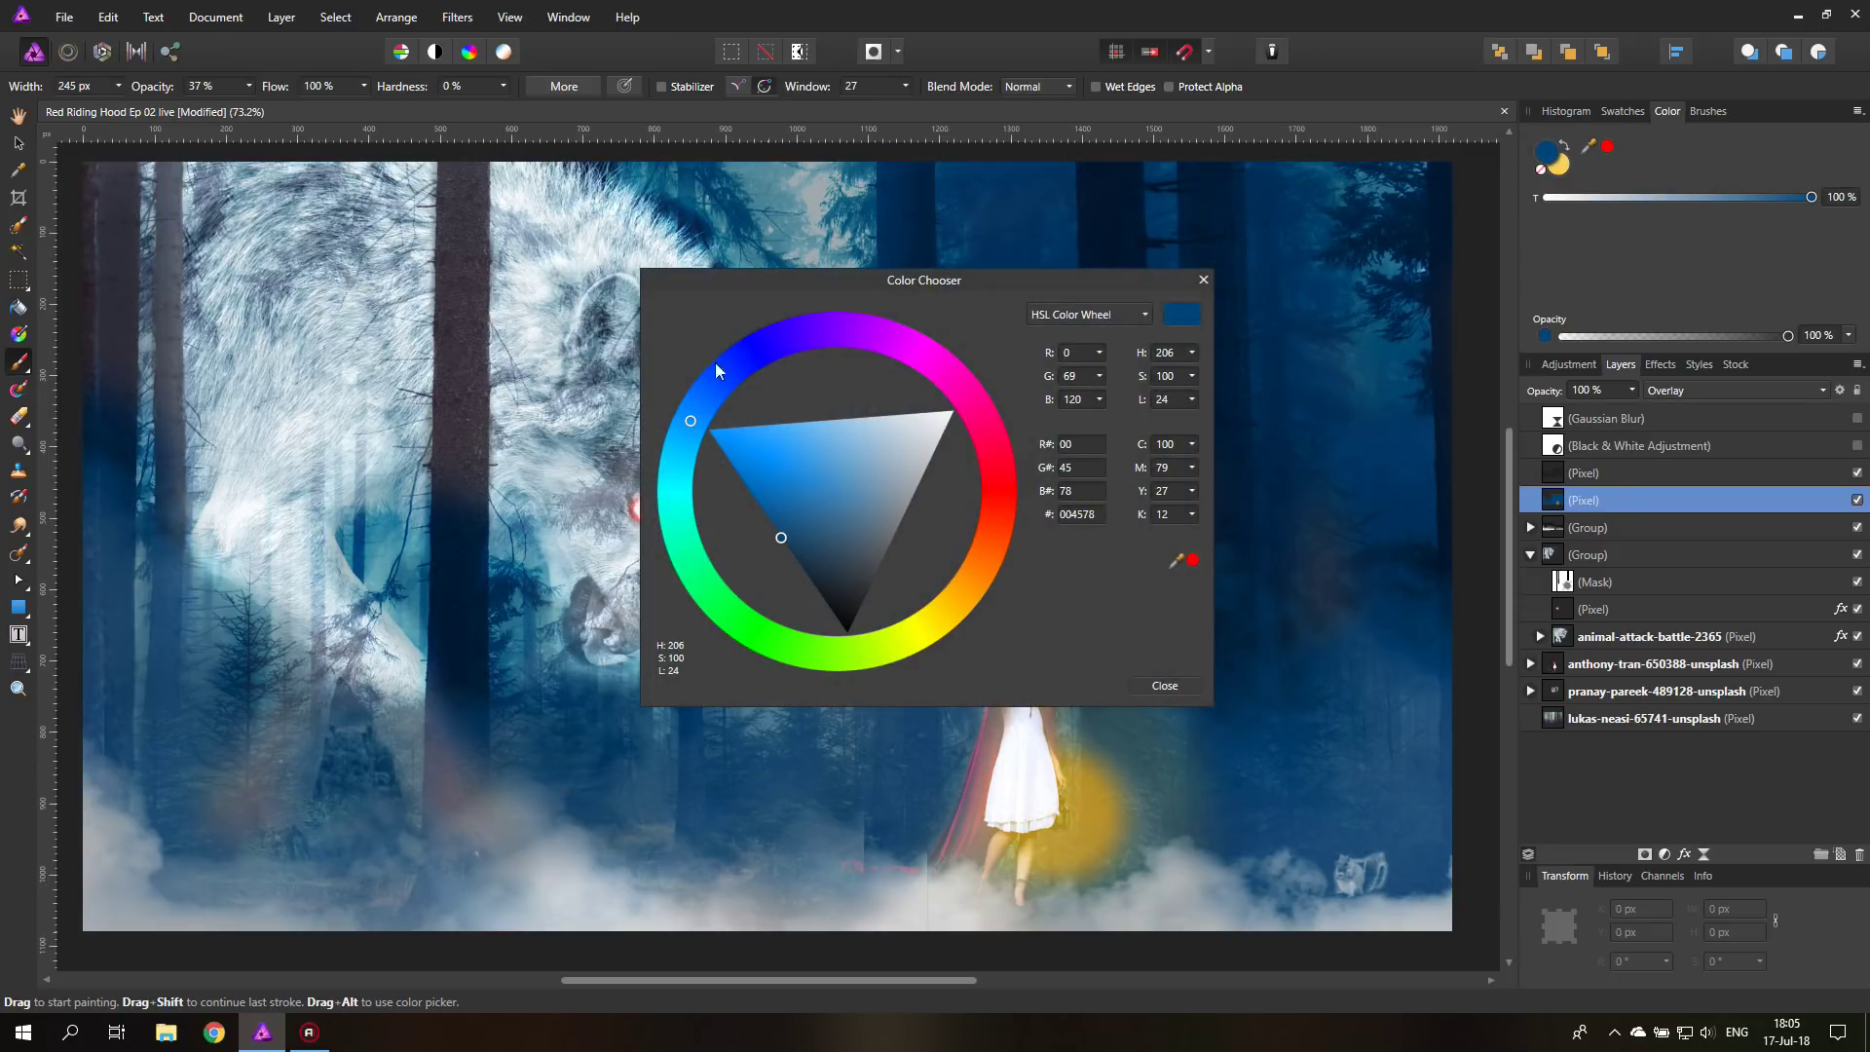
{"action": "left_click_drag", "start_coordinate": [714, 362], "coordinate": [687, 429]}
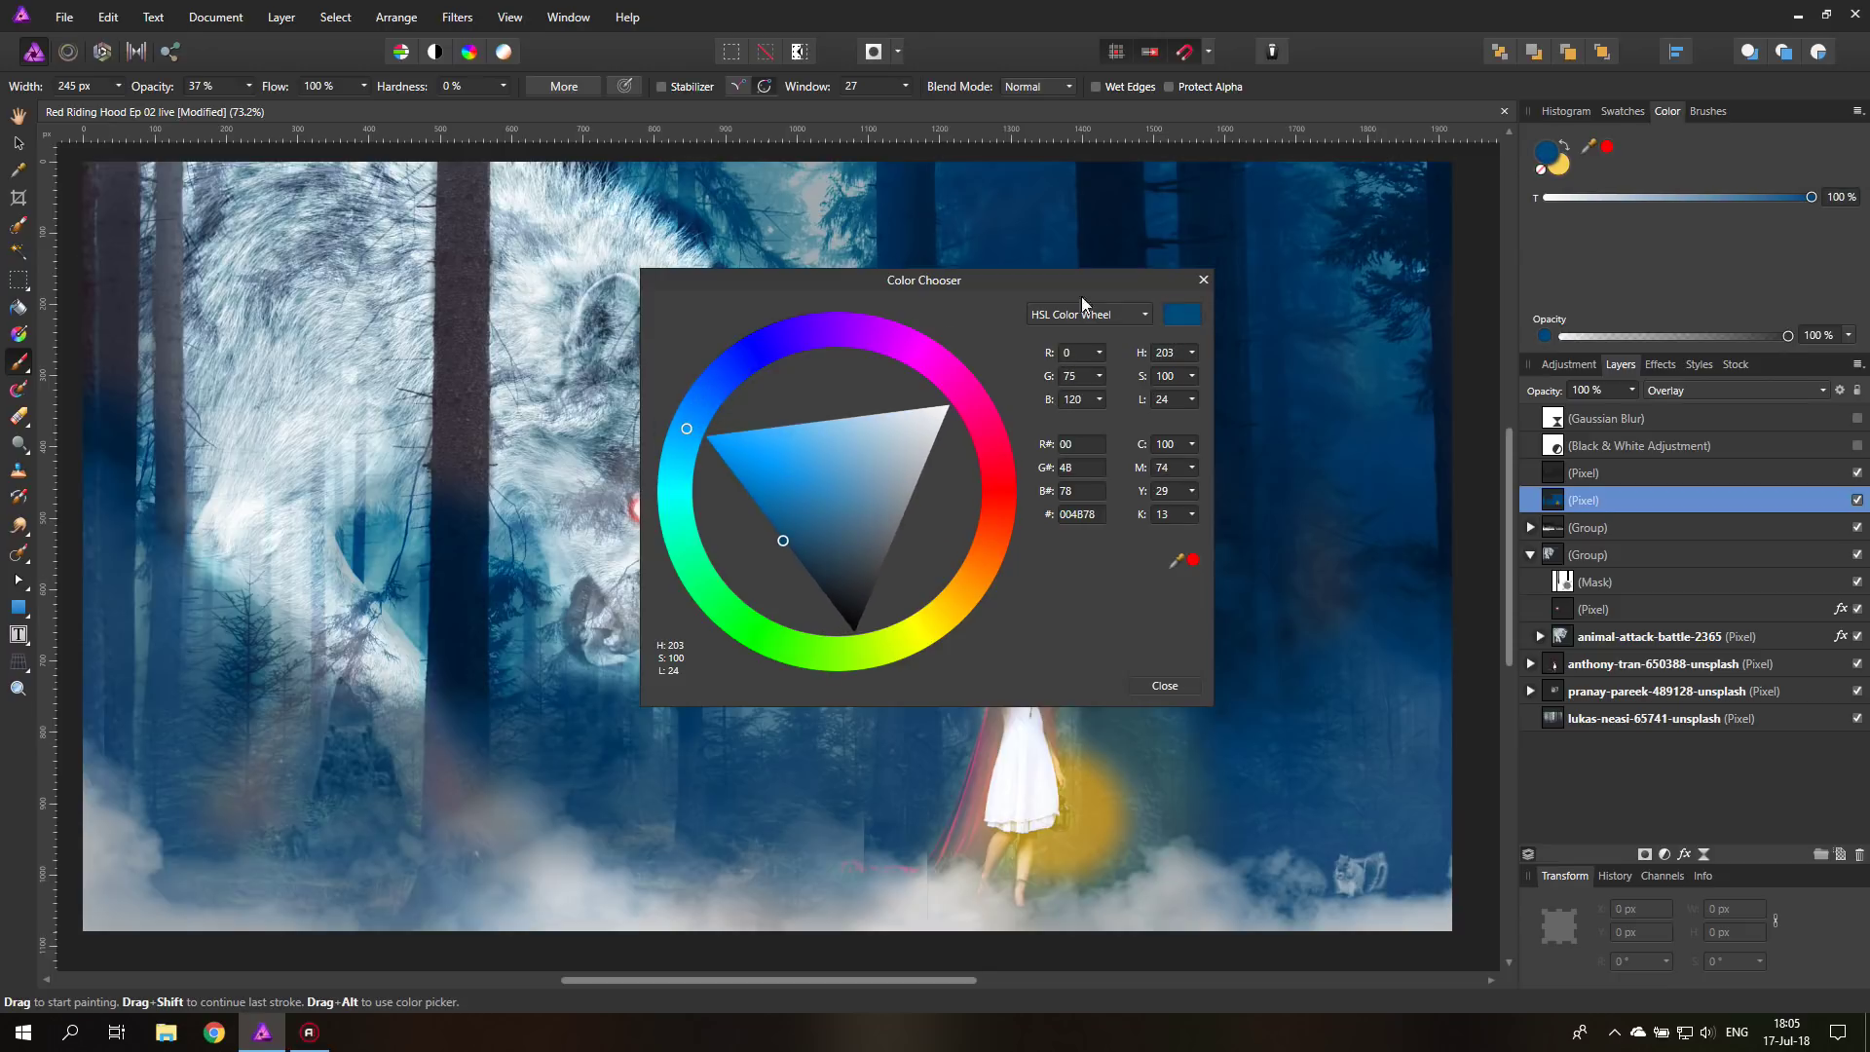
{"action": "left_click", "coordinate": [1204, 279]}
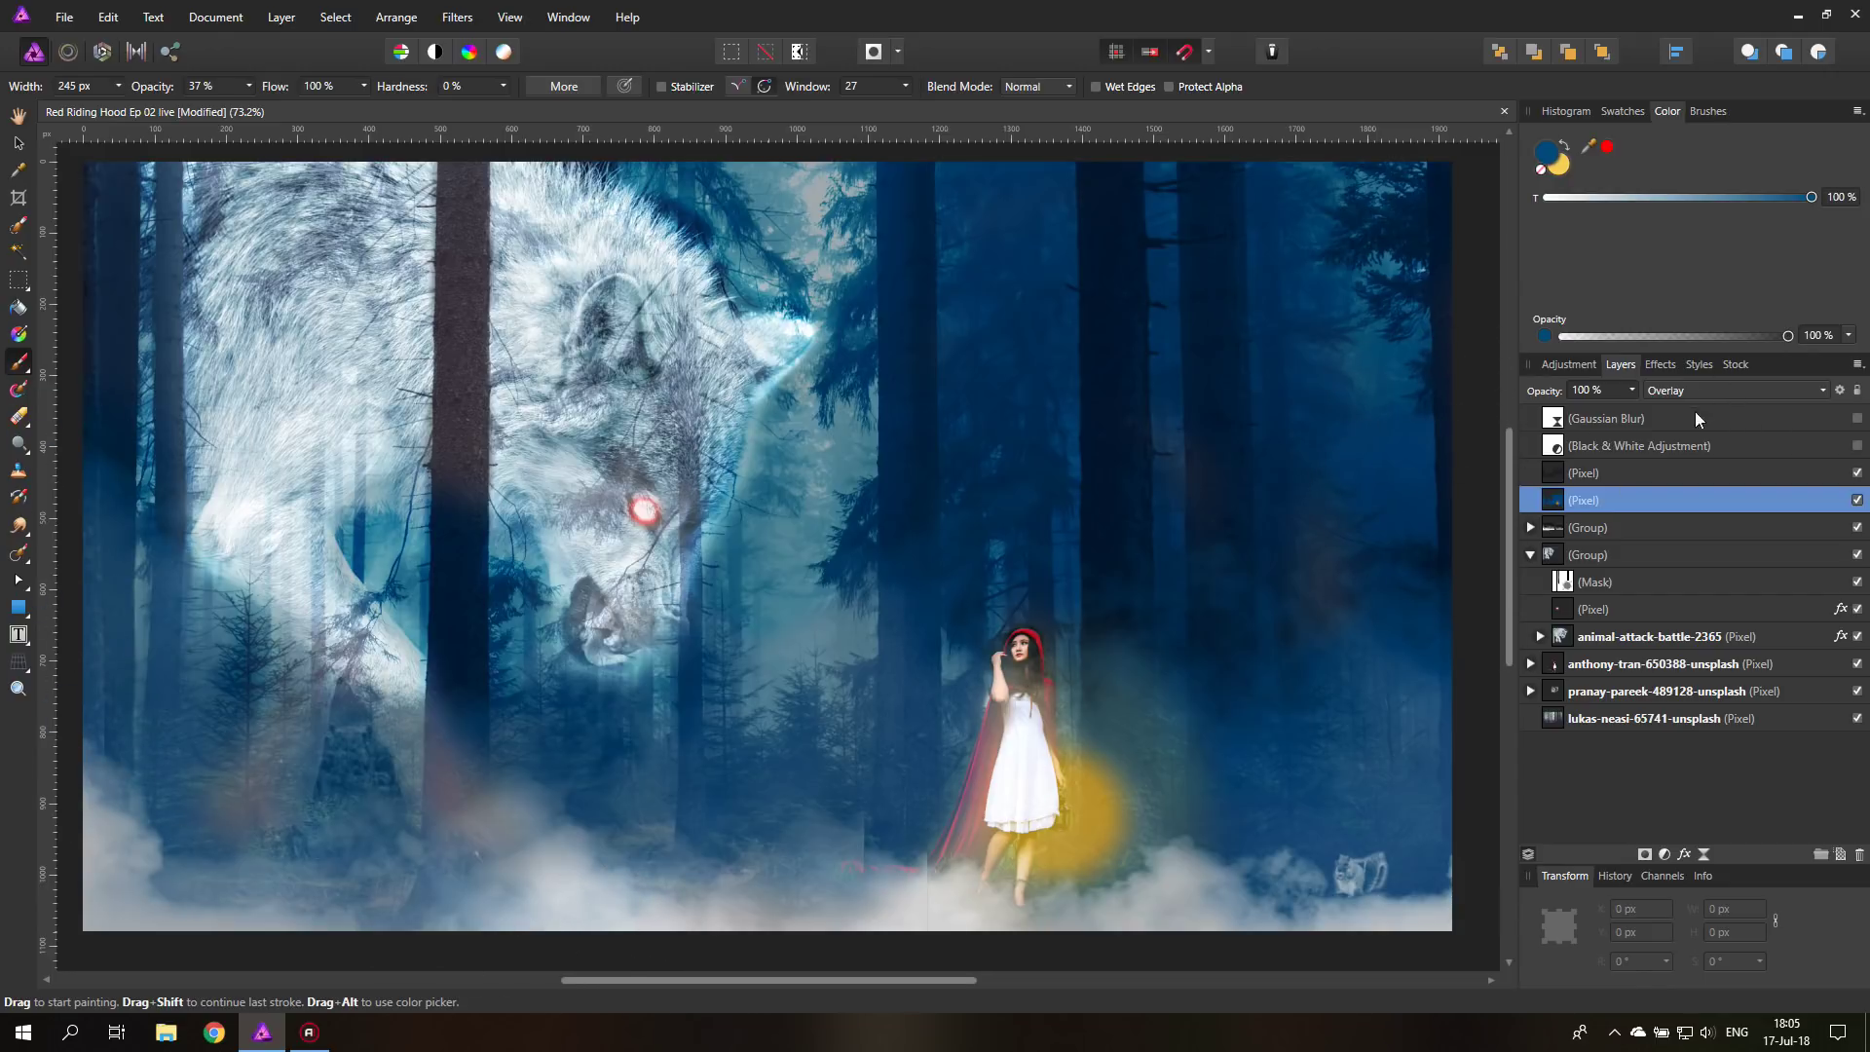
- Hide the Overlay and Luminosity paint layers and the wolf group's mask to compare the image without them
{"action": "left_click", "coordinate": [21, 143]}
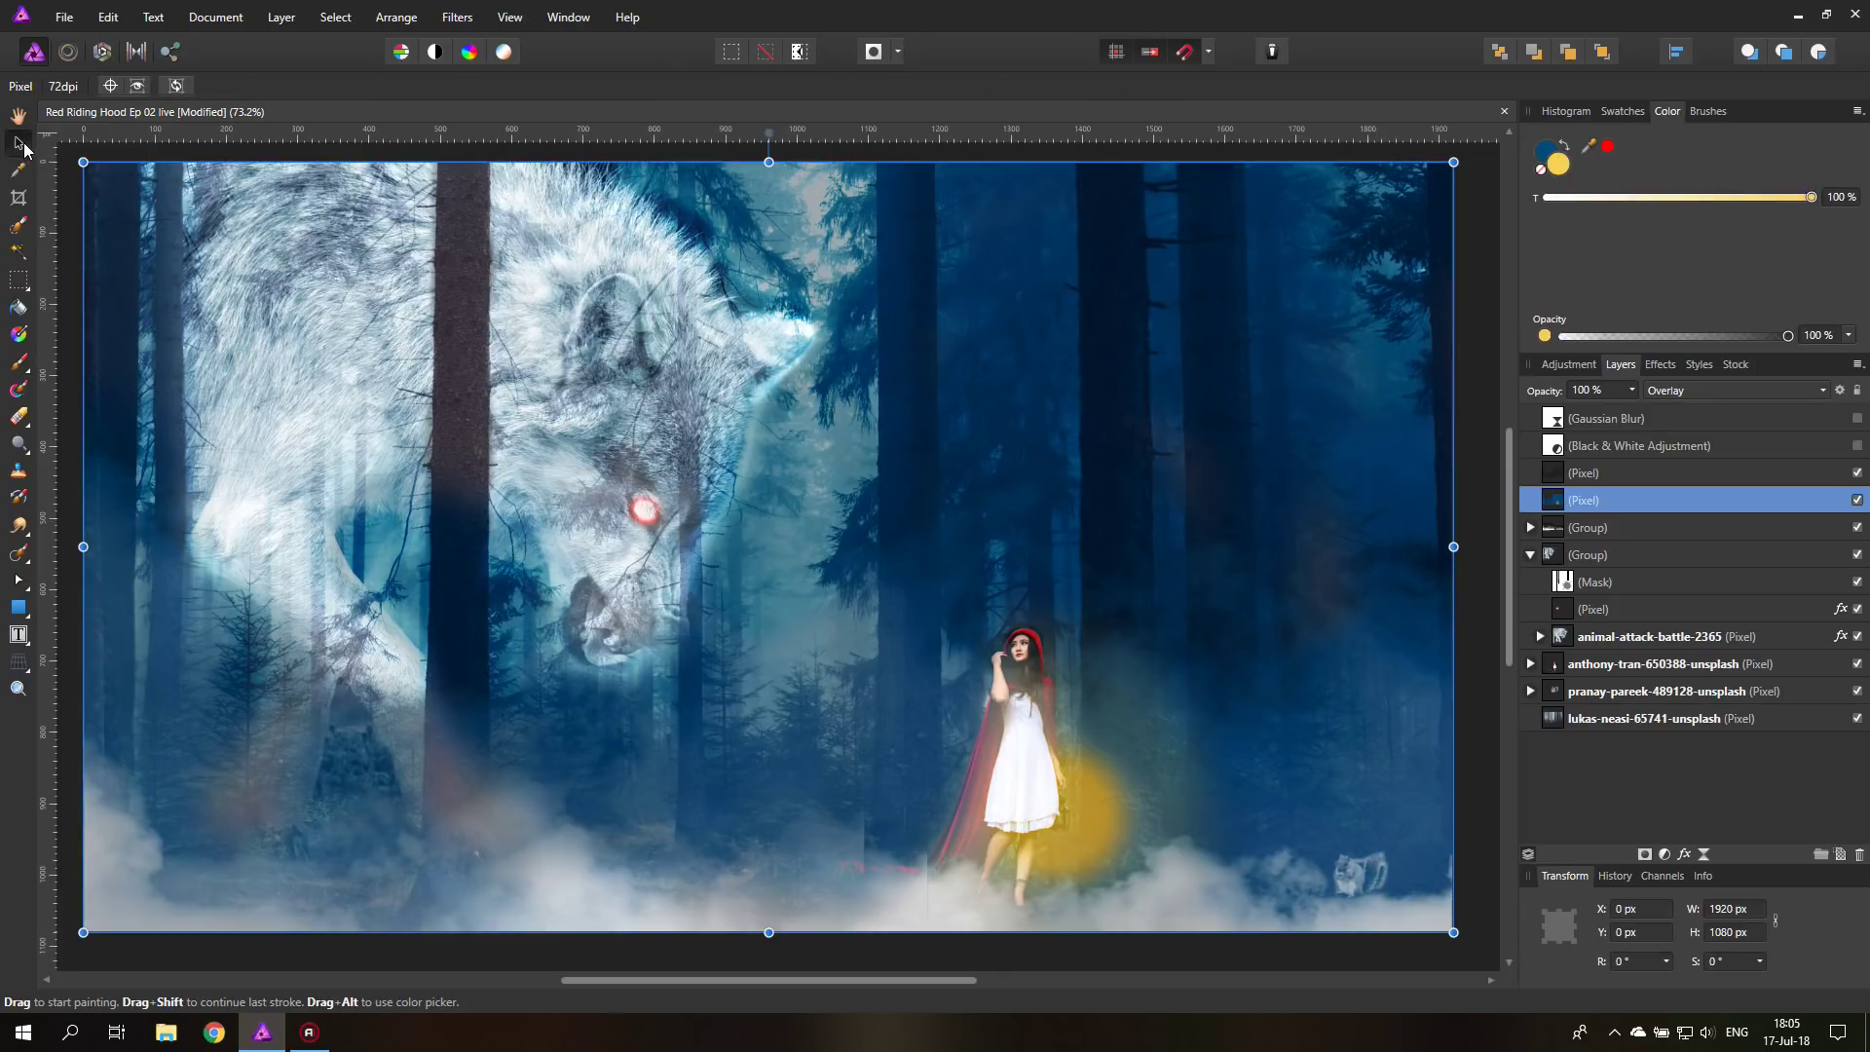
{"action": "left_click", "coordinate": [1857, 499]}
{"action": "left_click", "coordinate": [1857, 472]}
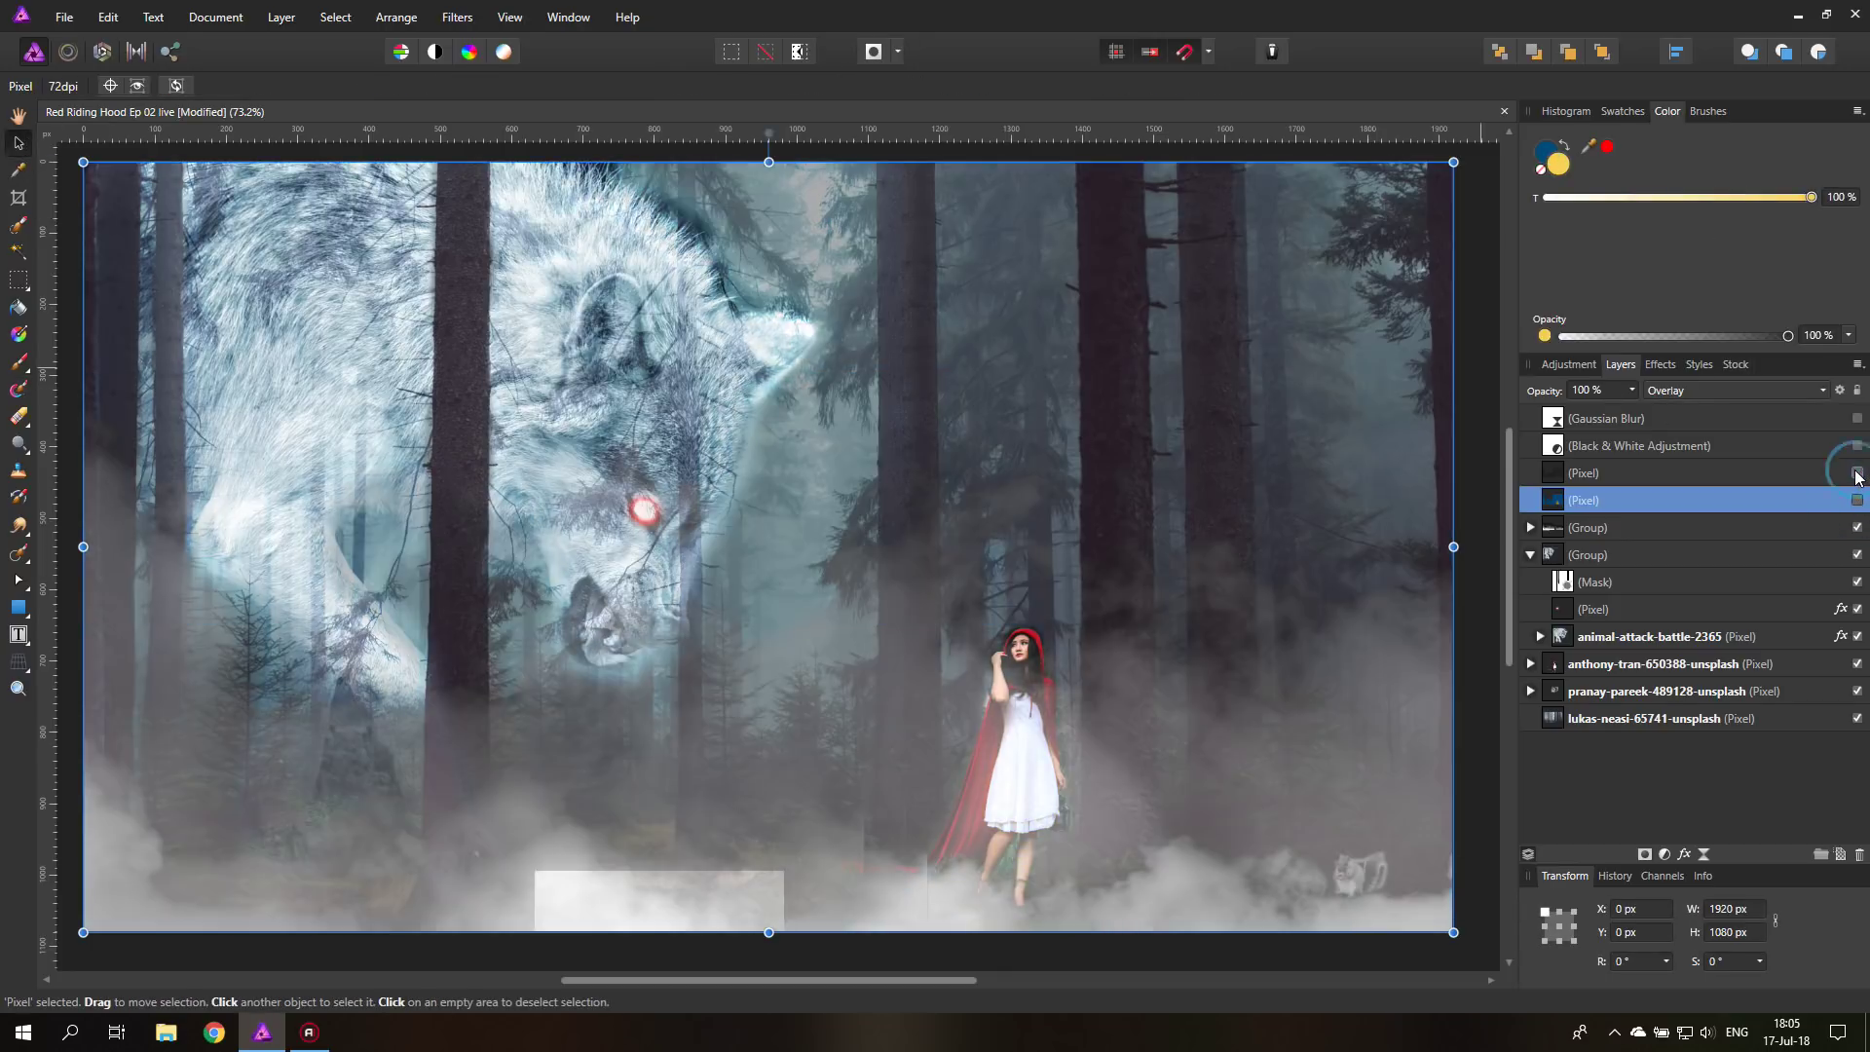
{"action": "left_click", "coordinate": [1858, 582]}
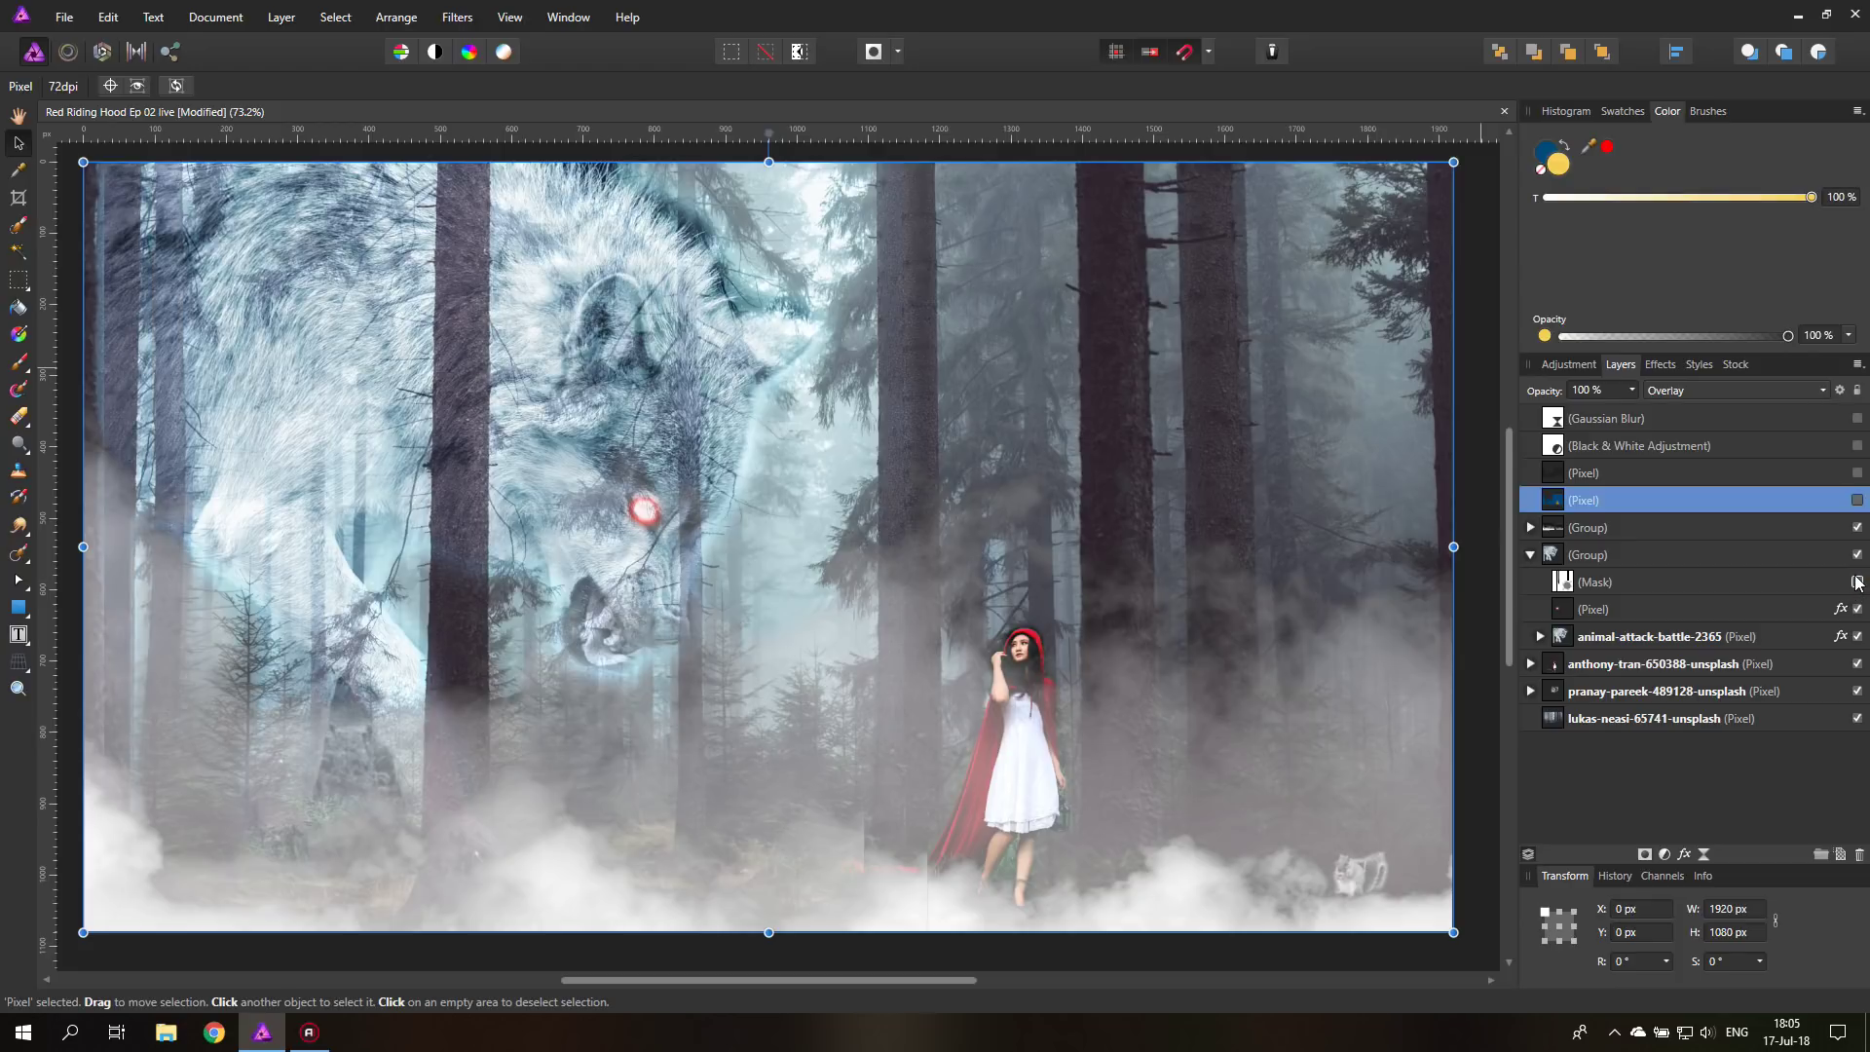
- Show the wolf group's mask, the Overlay paint layer and the Luminosity paint layer again
{"action": "left_click", "coordinate": [1857, 582]}
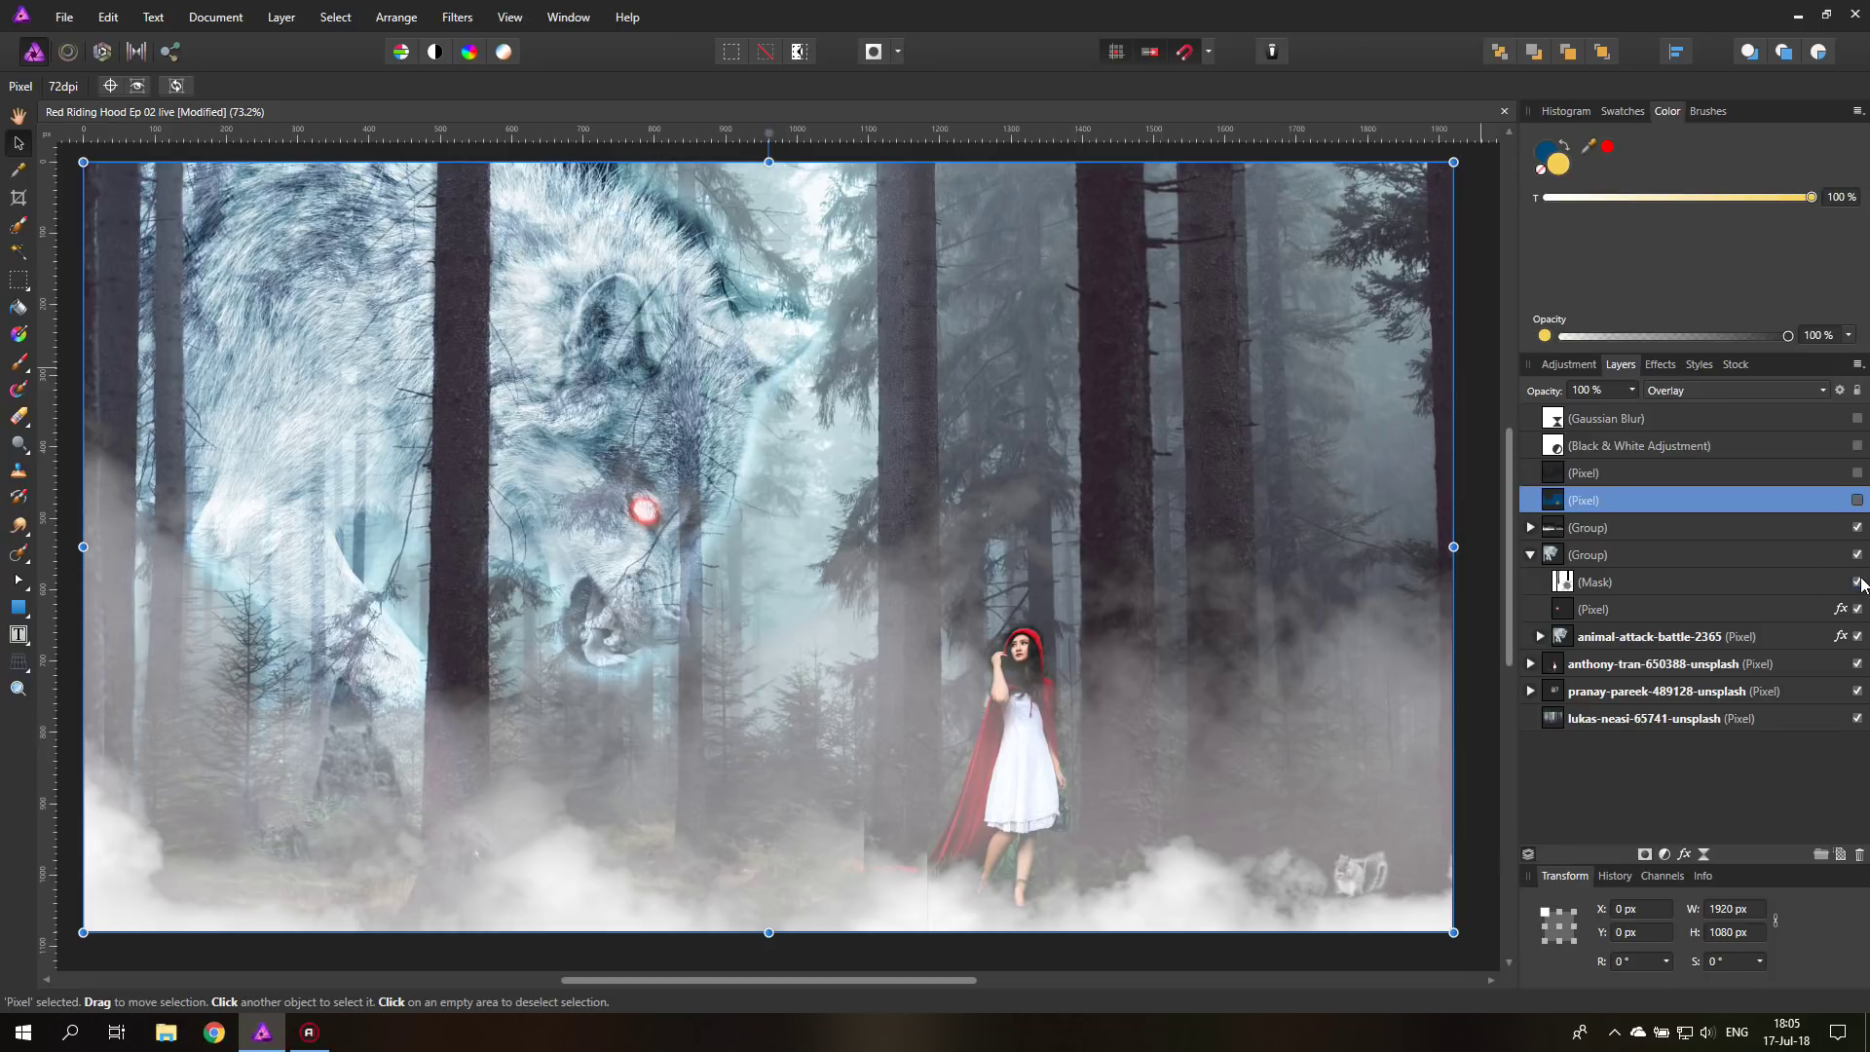
{"action": "left_click", "coordinate": [1857, 500]}
{"action": "left_click", "coordinate": [1857, 472]}
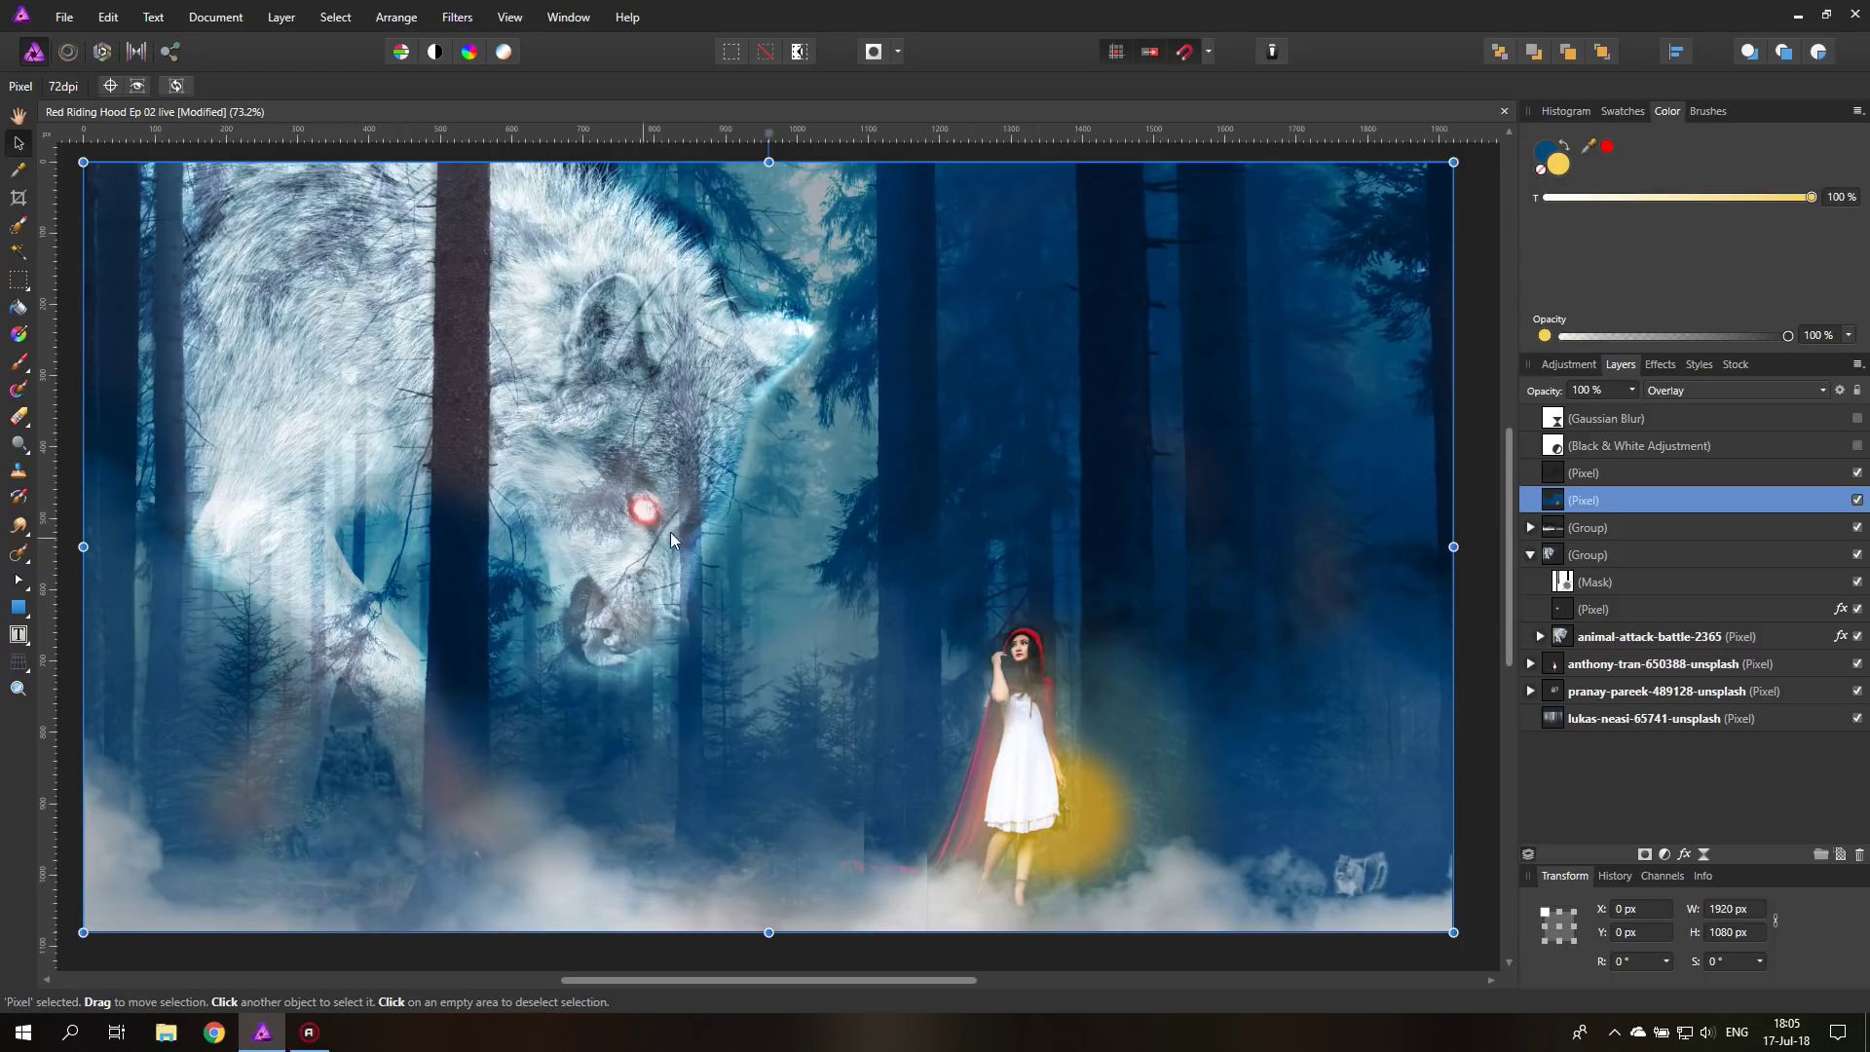
- Compare the image's tonal values with and without the Luminosity paint layer, using the Black & White adjustment for a greyscale check
{"action": "left_click", "coordinate": [1857, 445]}
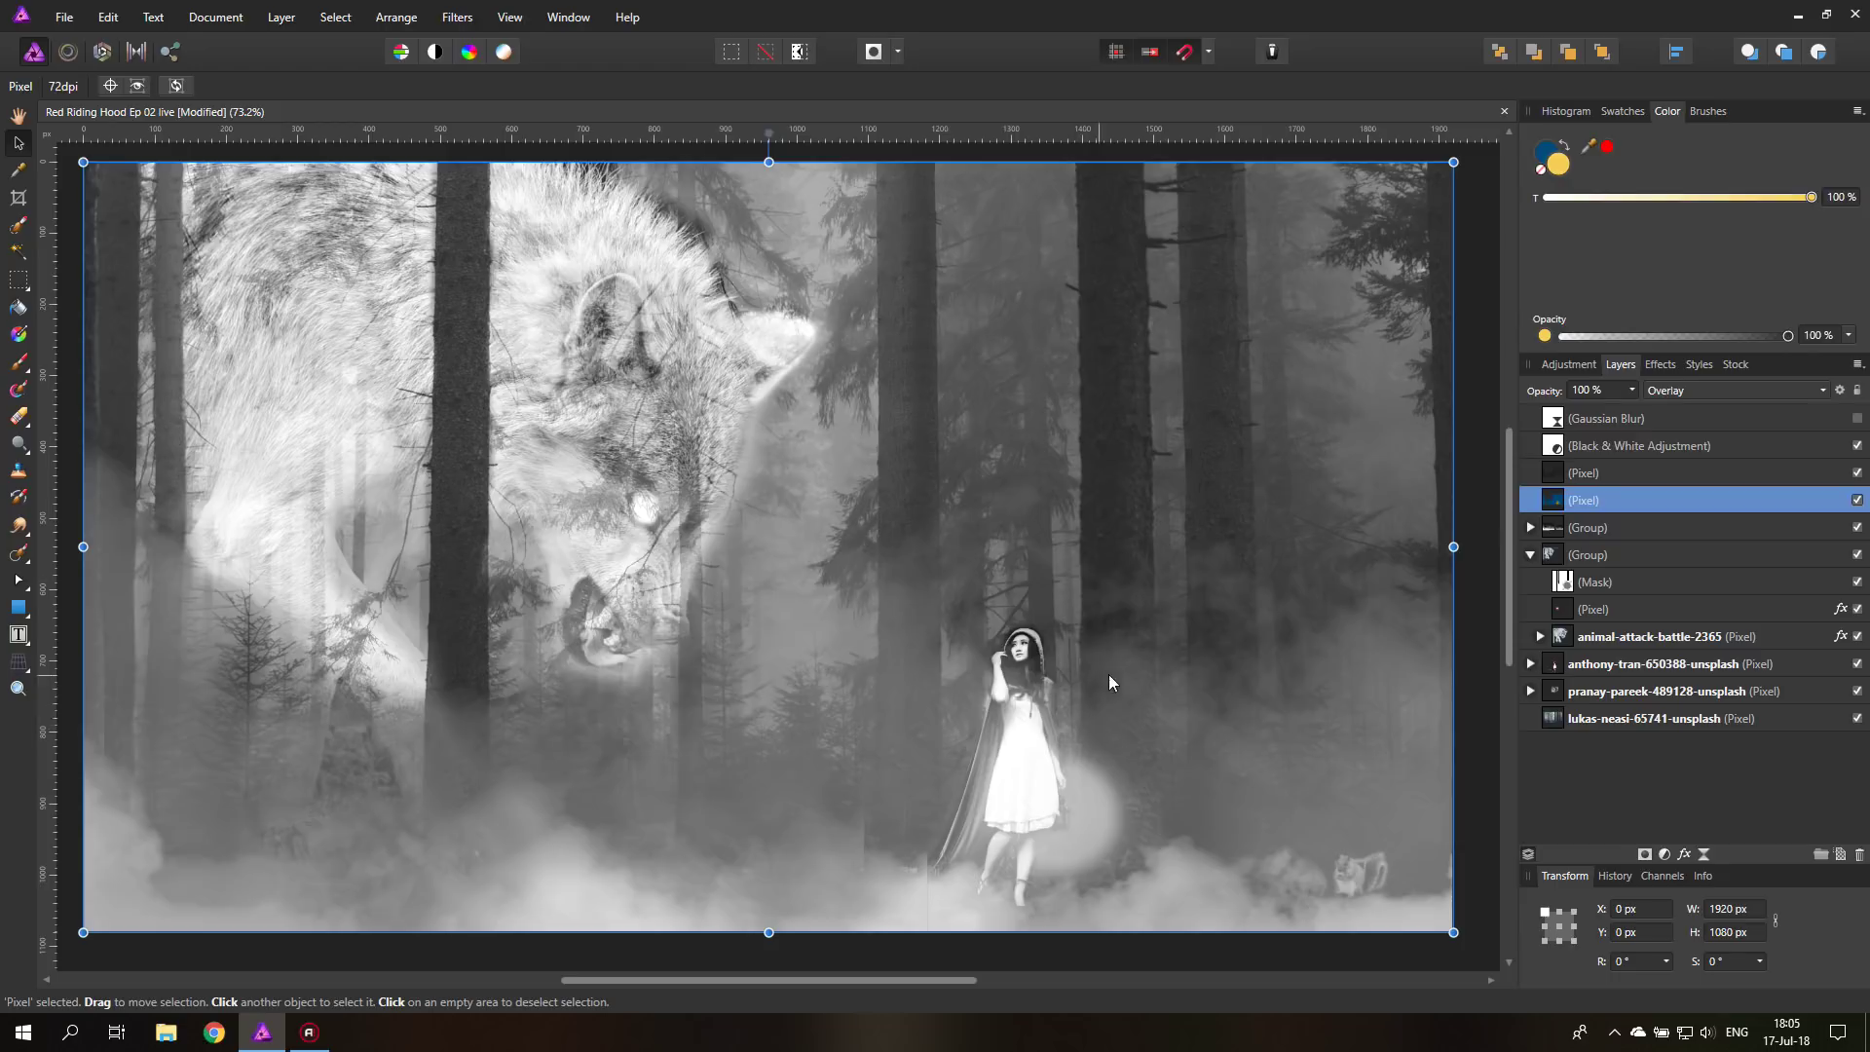
{"action": "left_click", "coordinate": [1857, 473]}
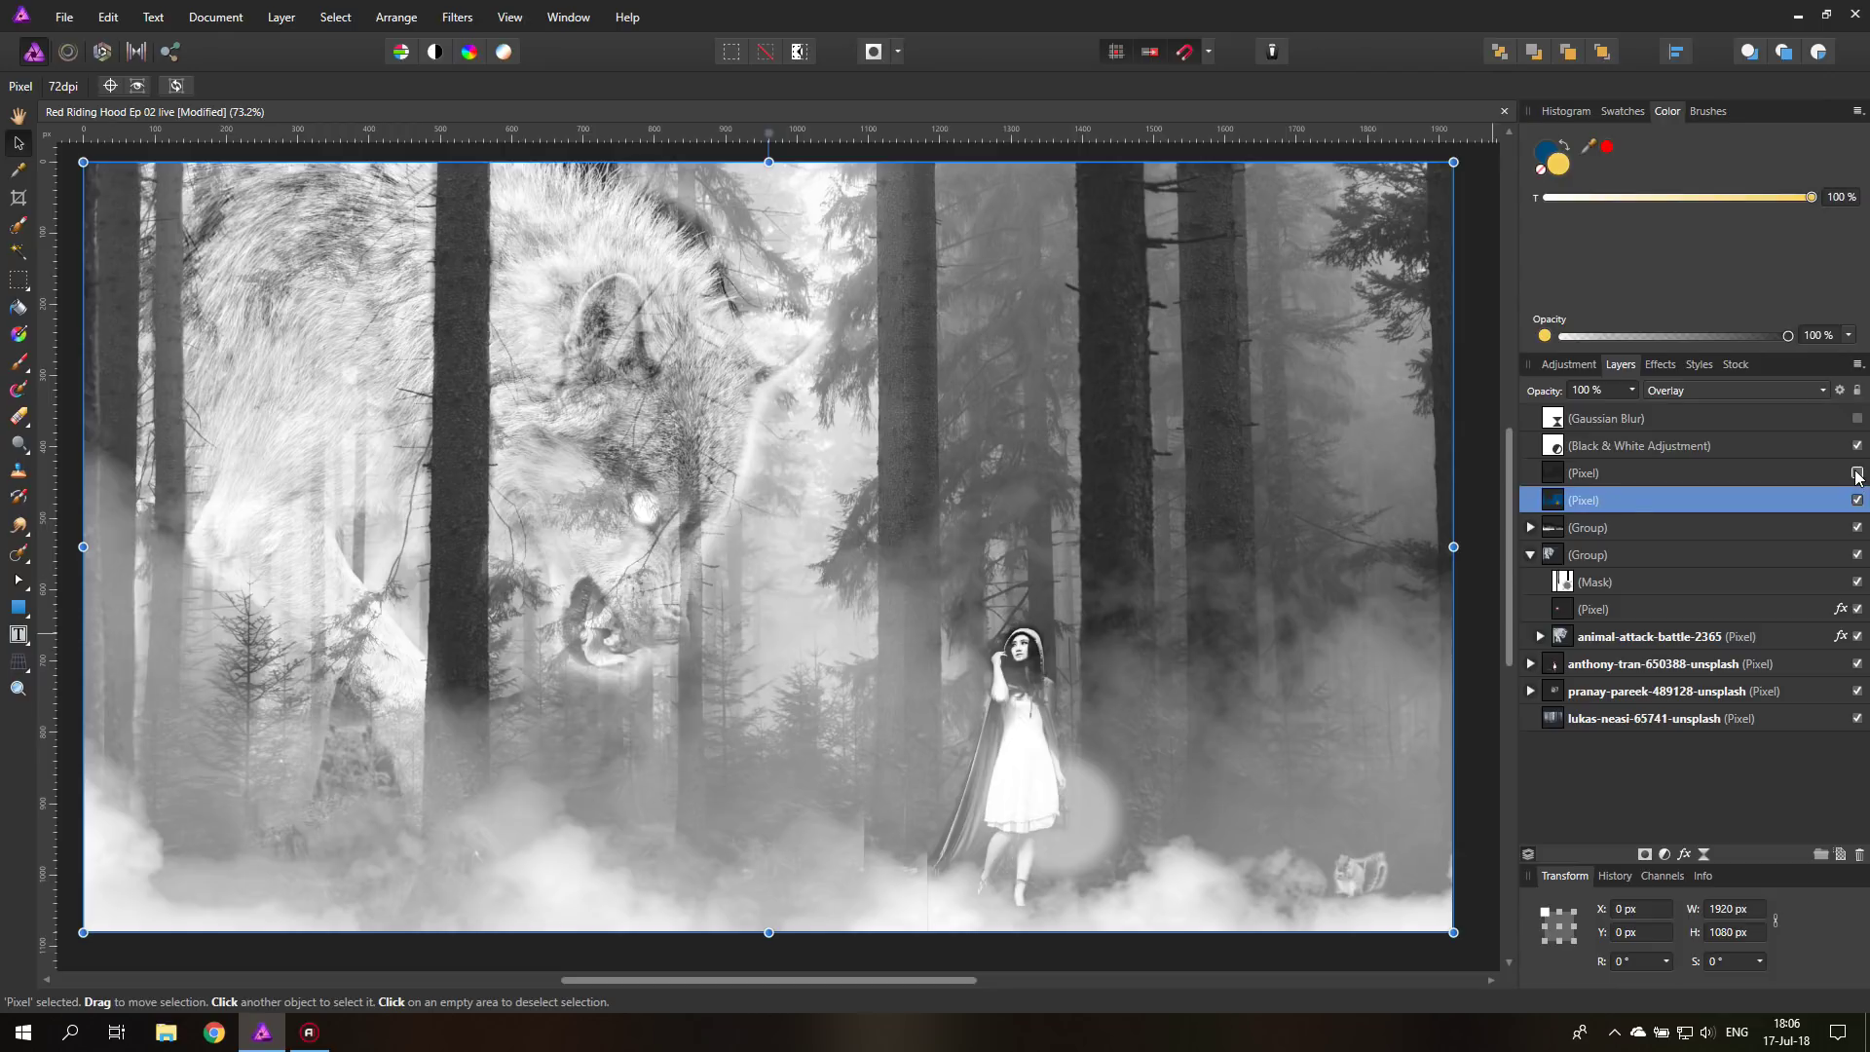
{"action": "left_click", "coordinate": [1856, 446]}
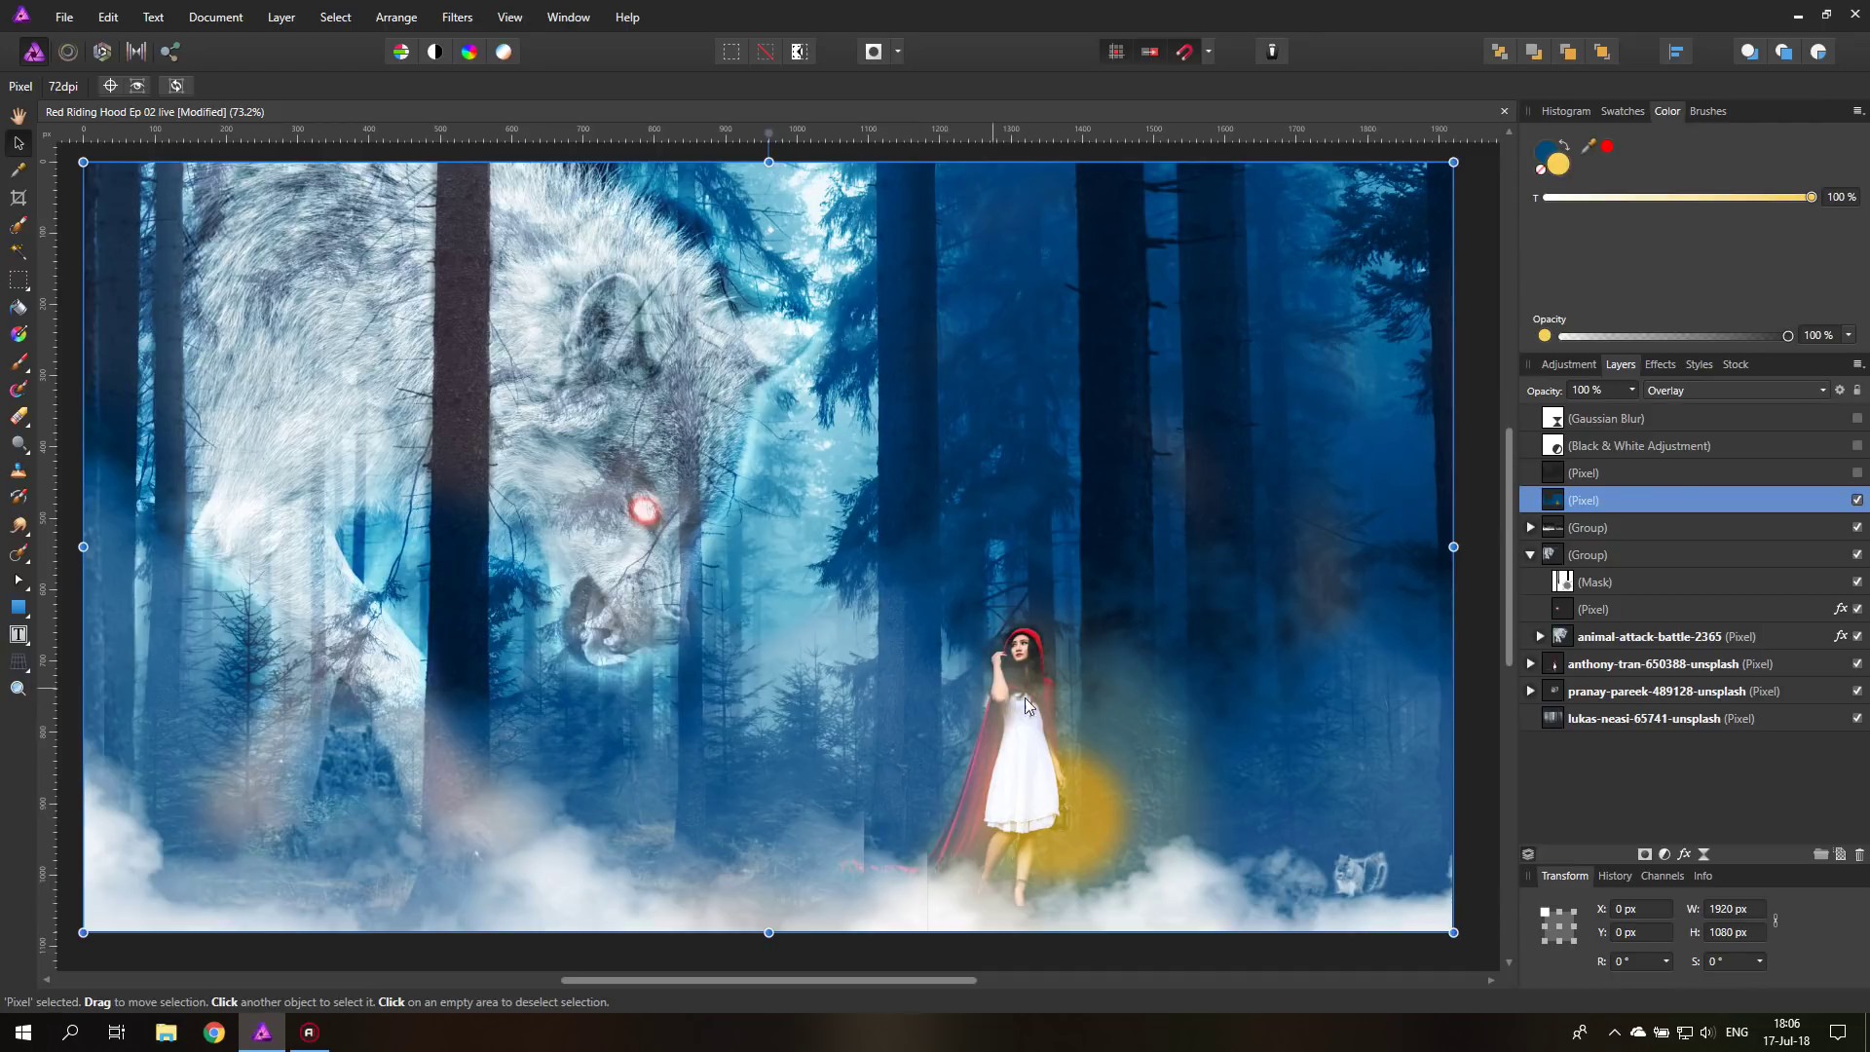
{"action": "left_click", "coordinate": [1856, 446]}
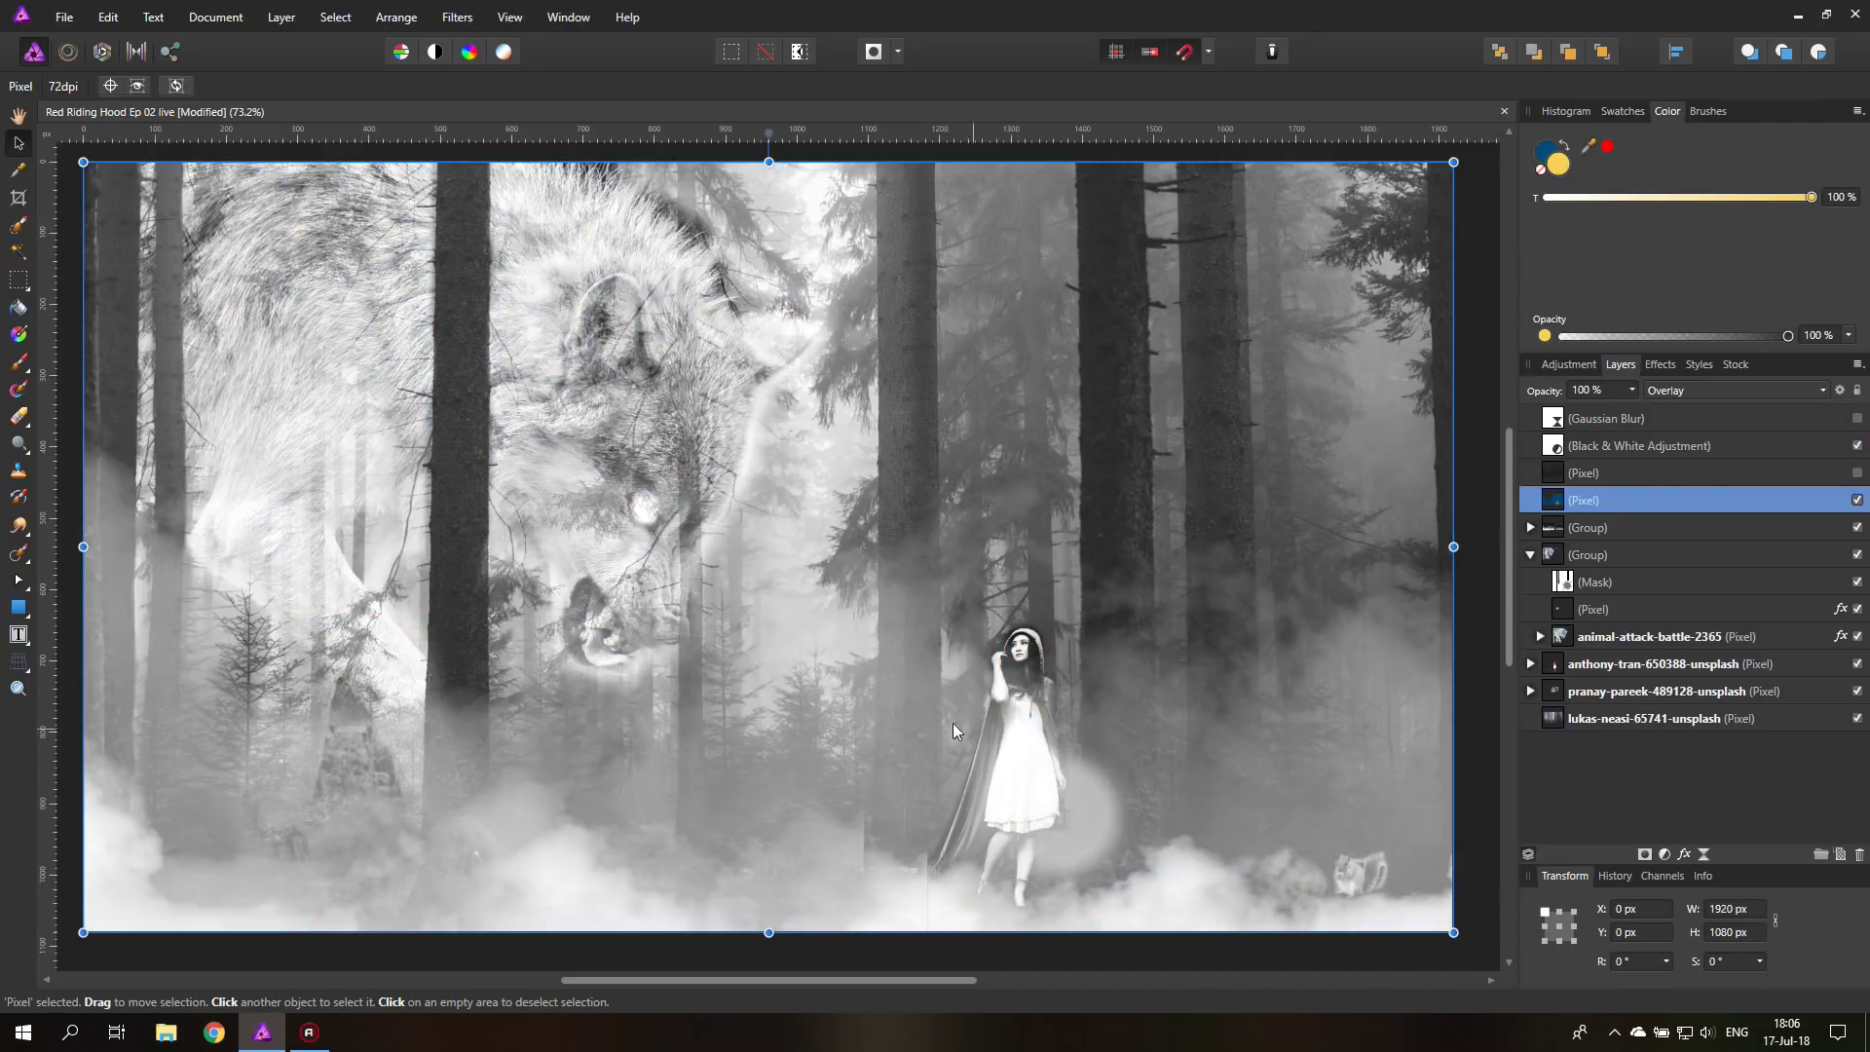
{"action": "left_click", "coordinate": [1856, 473]}
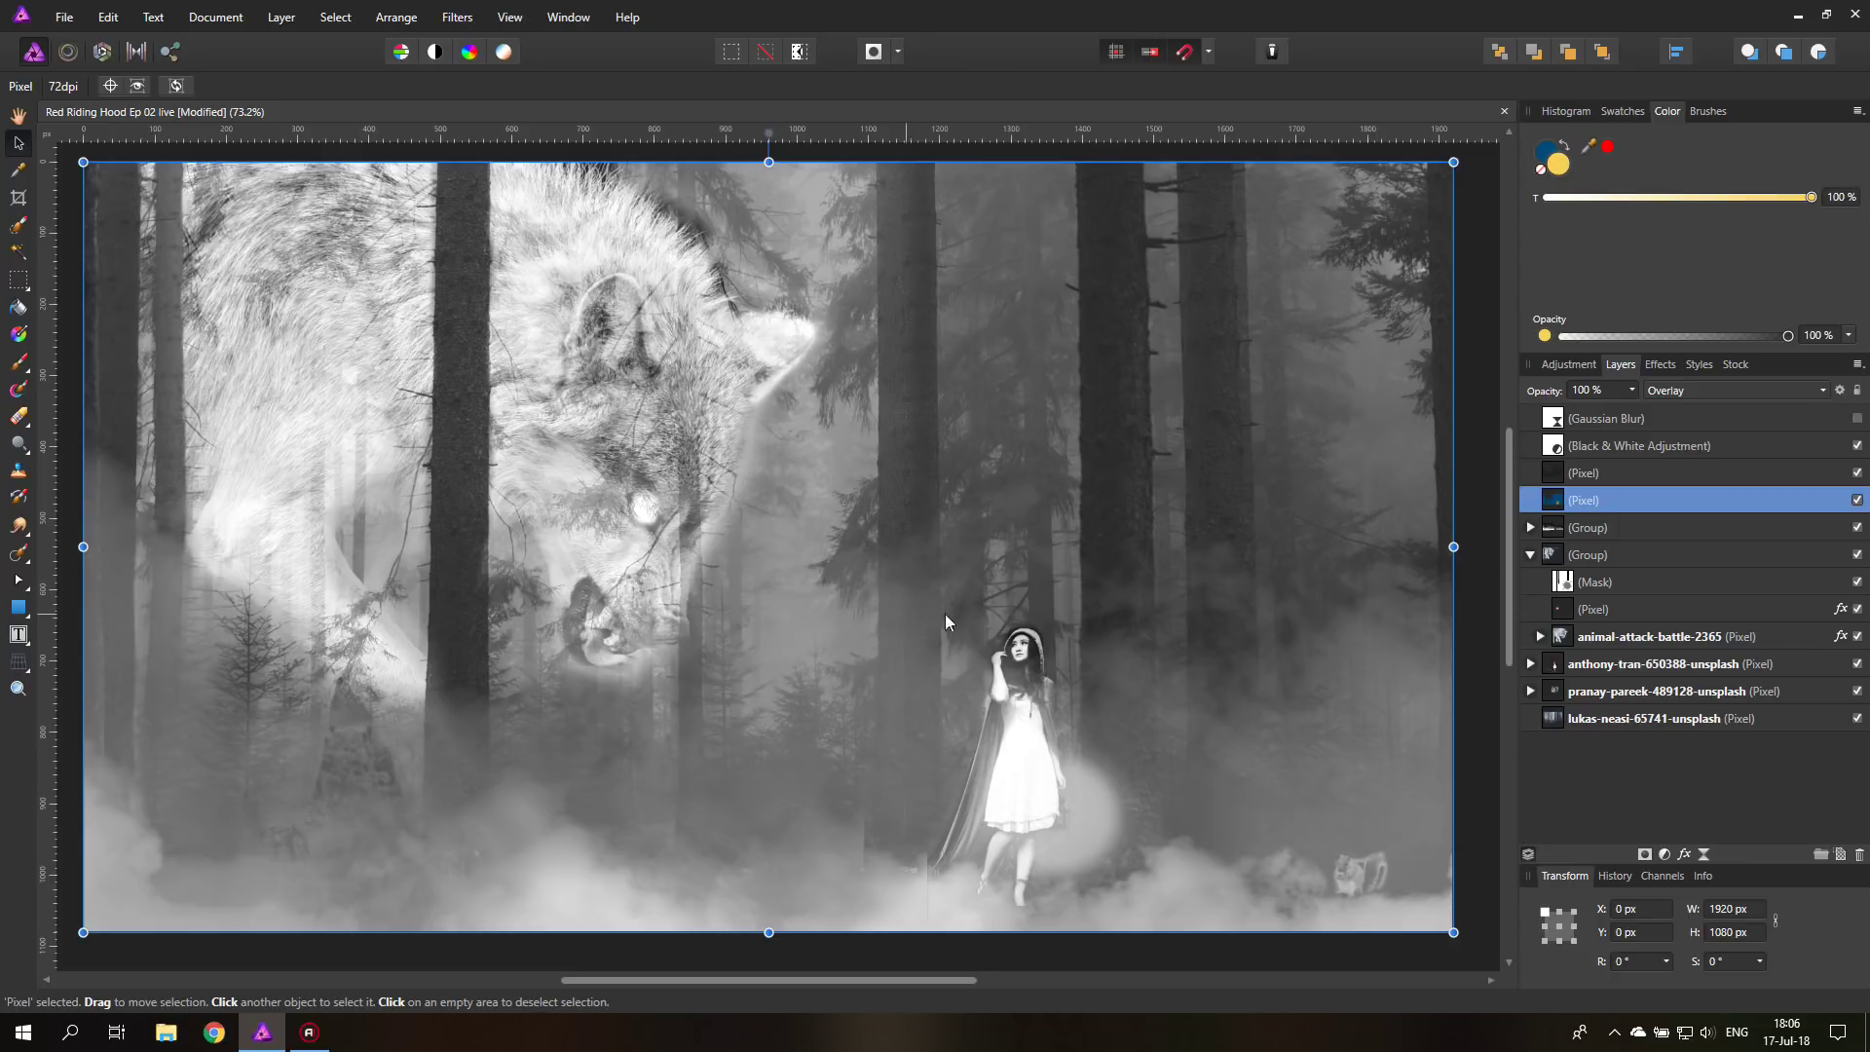
{"action": "left_click", "coordinate": [1857, 446]}
- Examine the composition at thumbnail size, down to about 6% zoom, with the Luminosity paint layer hidden, and show that layer again at 73%
{"action": "left_click", "coordinate": [1857, 474]}
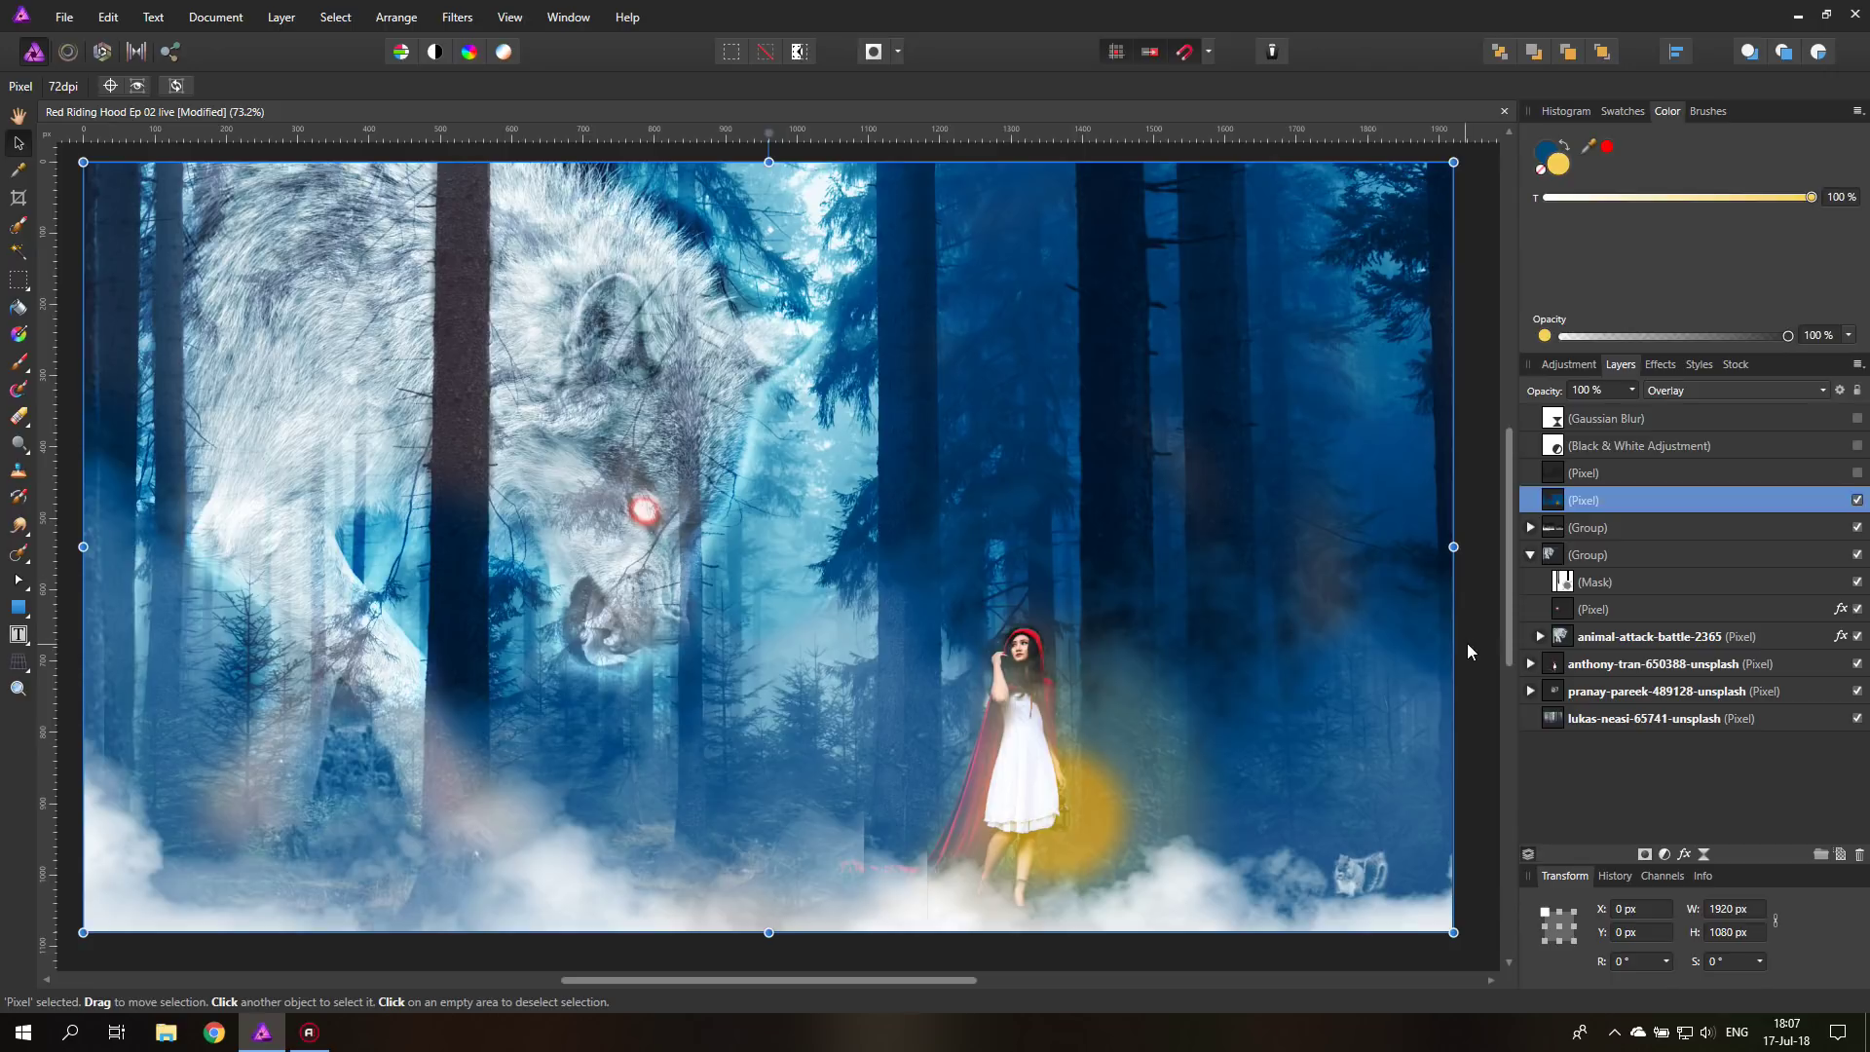
{"action": "left_click", "coordinate": [18, 688]}
{"action": "left_click", "coordinate": [757, 675], "text": "alt"}
{"action": "left_click", "coordinate": [756, 675], "text": "alt"}
{"action": "left_click", "coordinate": [756, 675], "text": "alt"}
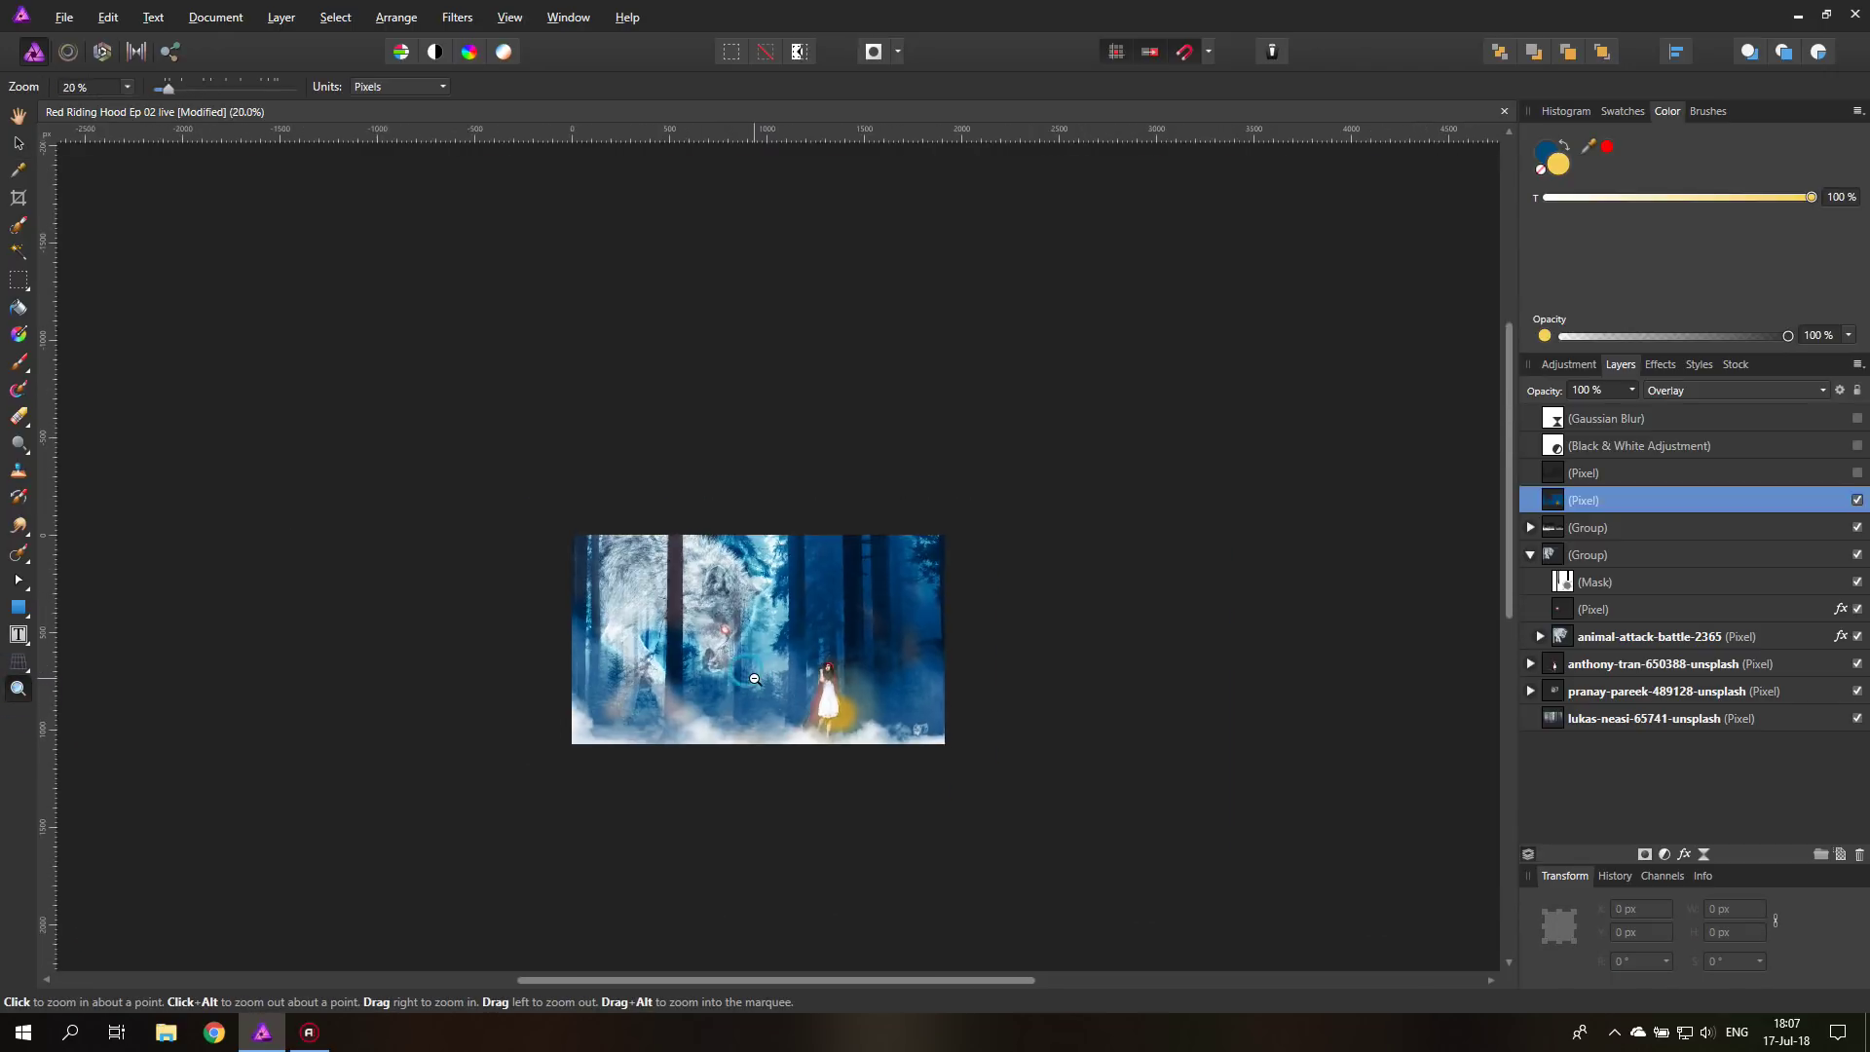
{"action": "left_click", "coordinate": [756, 676], "text": "alt"}
{"action": "left_click", "coordinate": [754, 679], "text": "alt"}
{"action": "left_click", "coordinate": [753, 680], "text": "alt"}
{"action": "left_click", "coordinate": [752, 681], "text": "alt"}
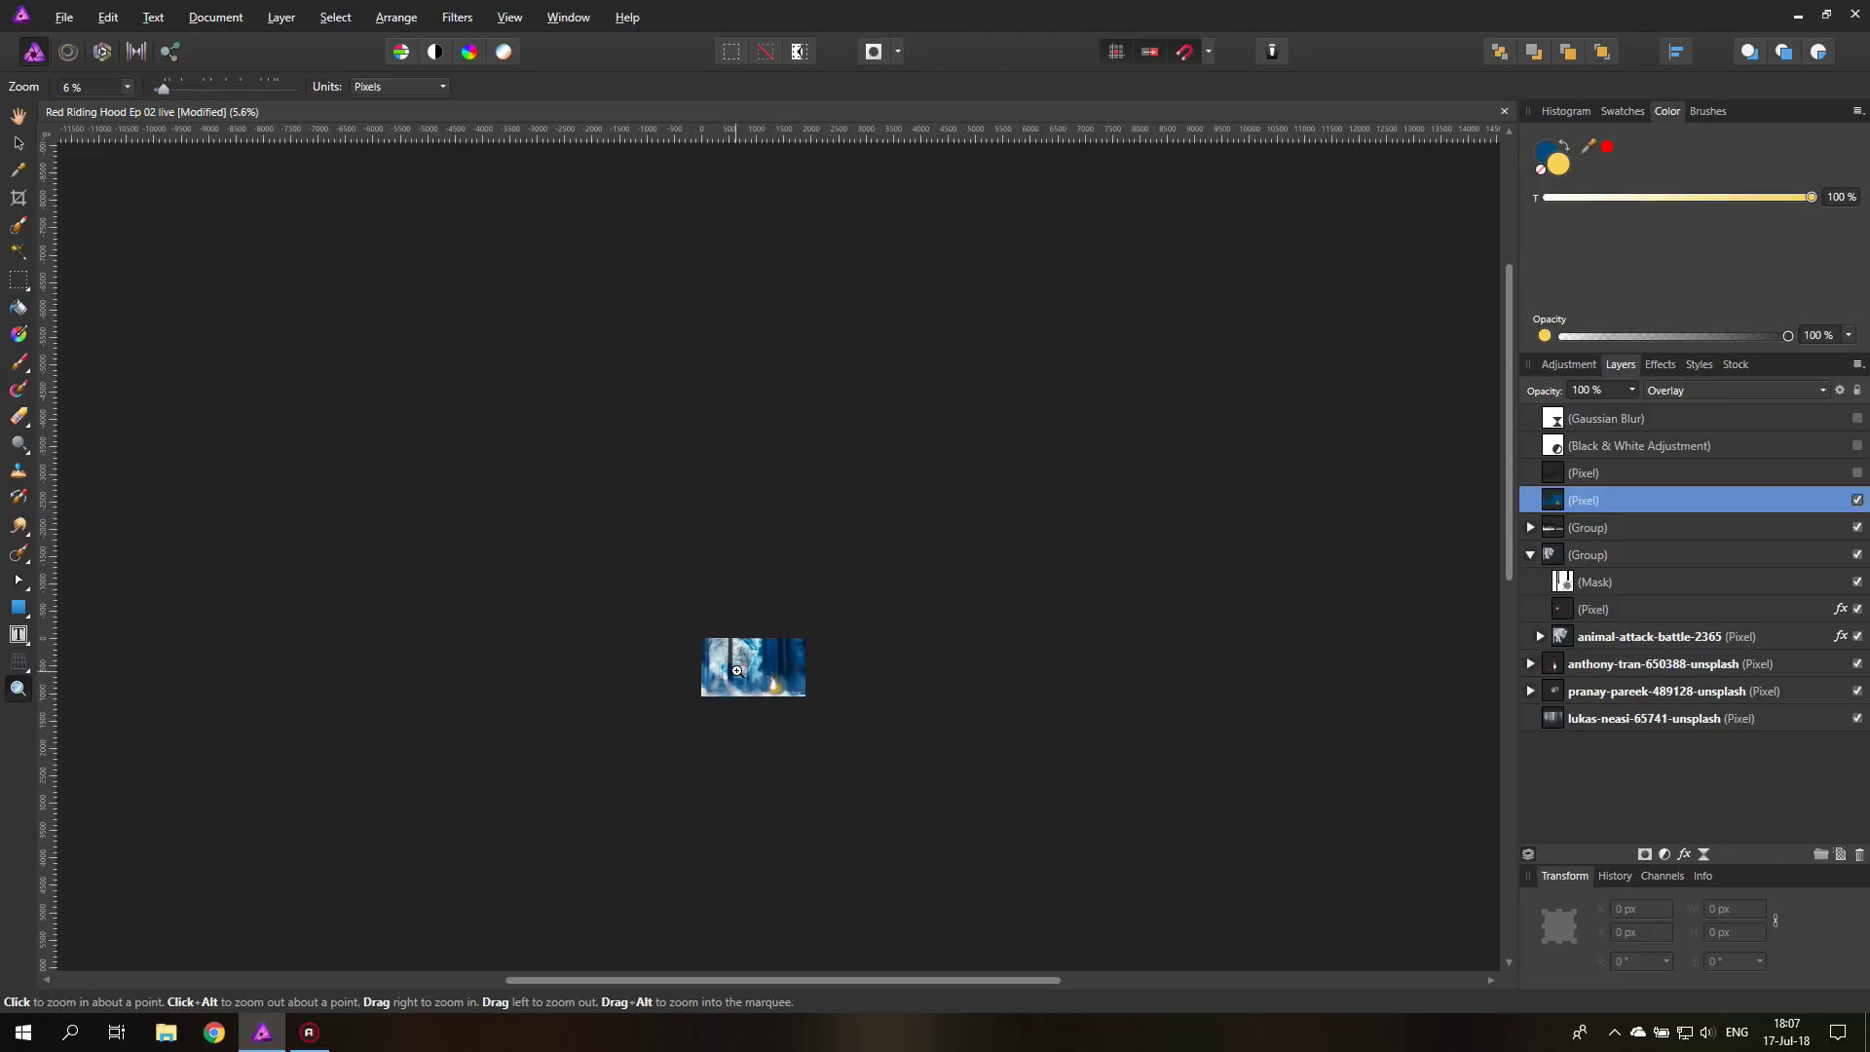
{"action": "scroll", "coordinate": [758, 670], "scroll_direction": "up", "scroll_amount": 10}
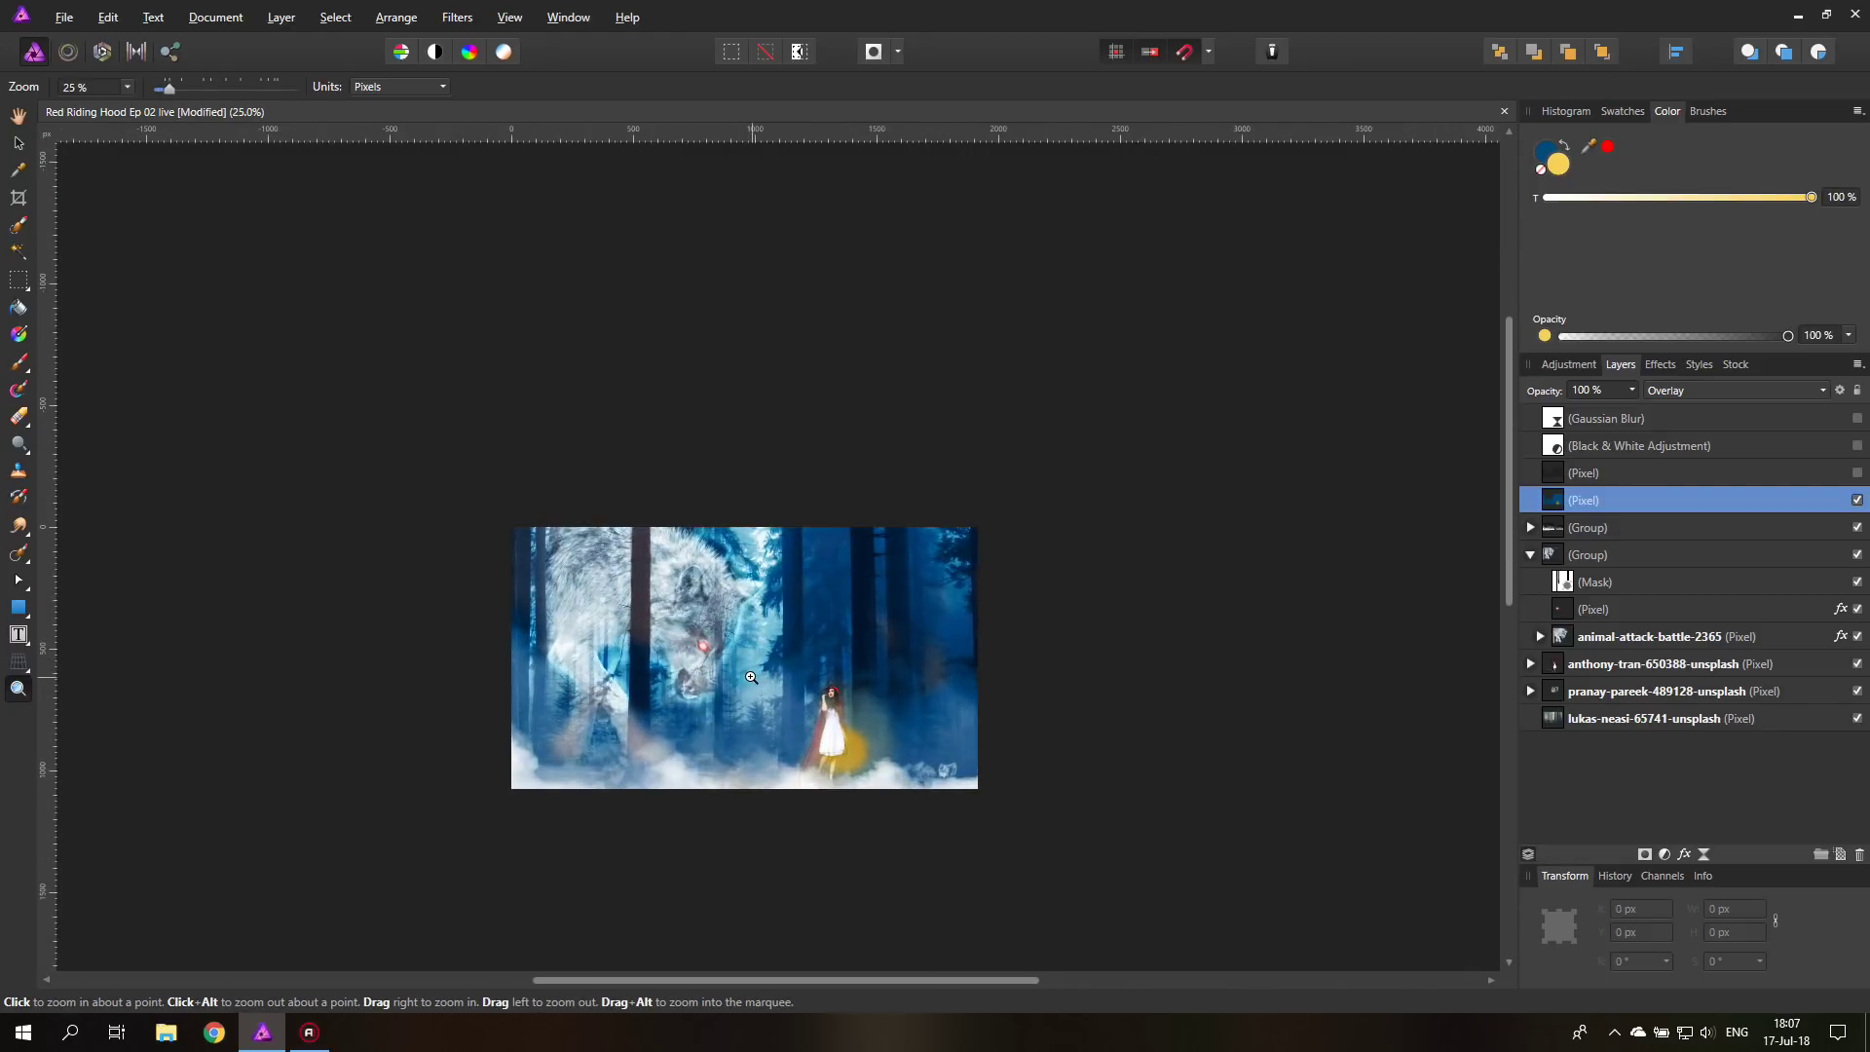
{"action": "scroll", "coordinate": [751, 676], "scroll_direction": "up", "scroll_amount": 6}
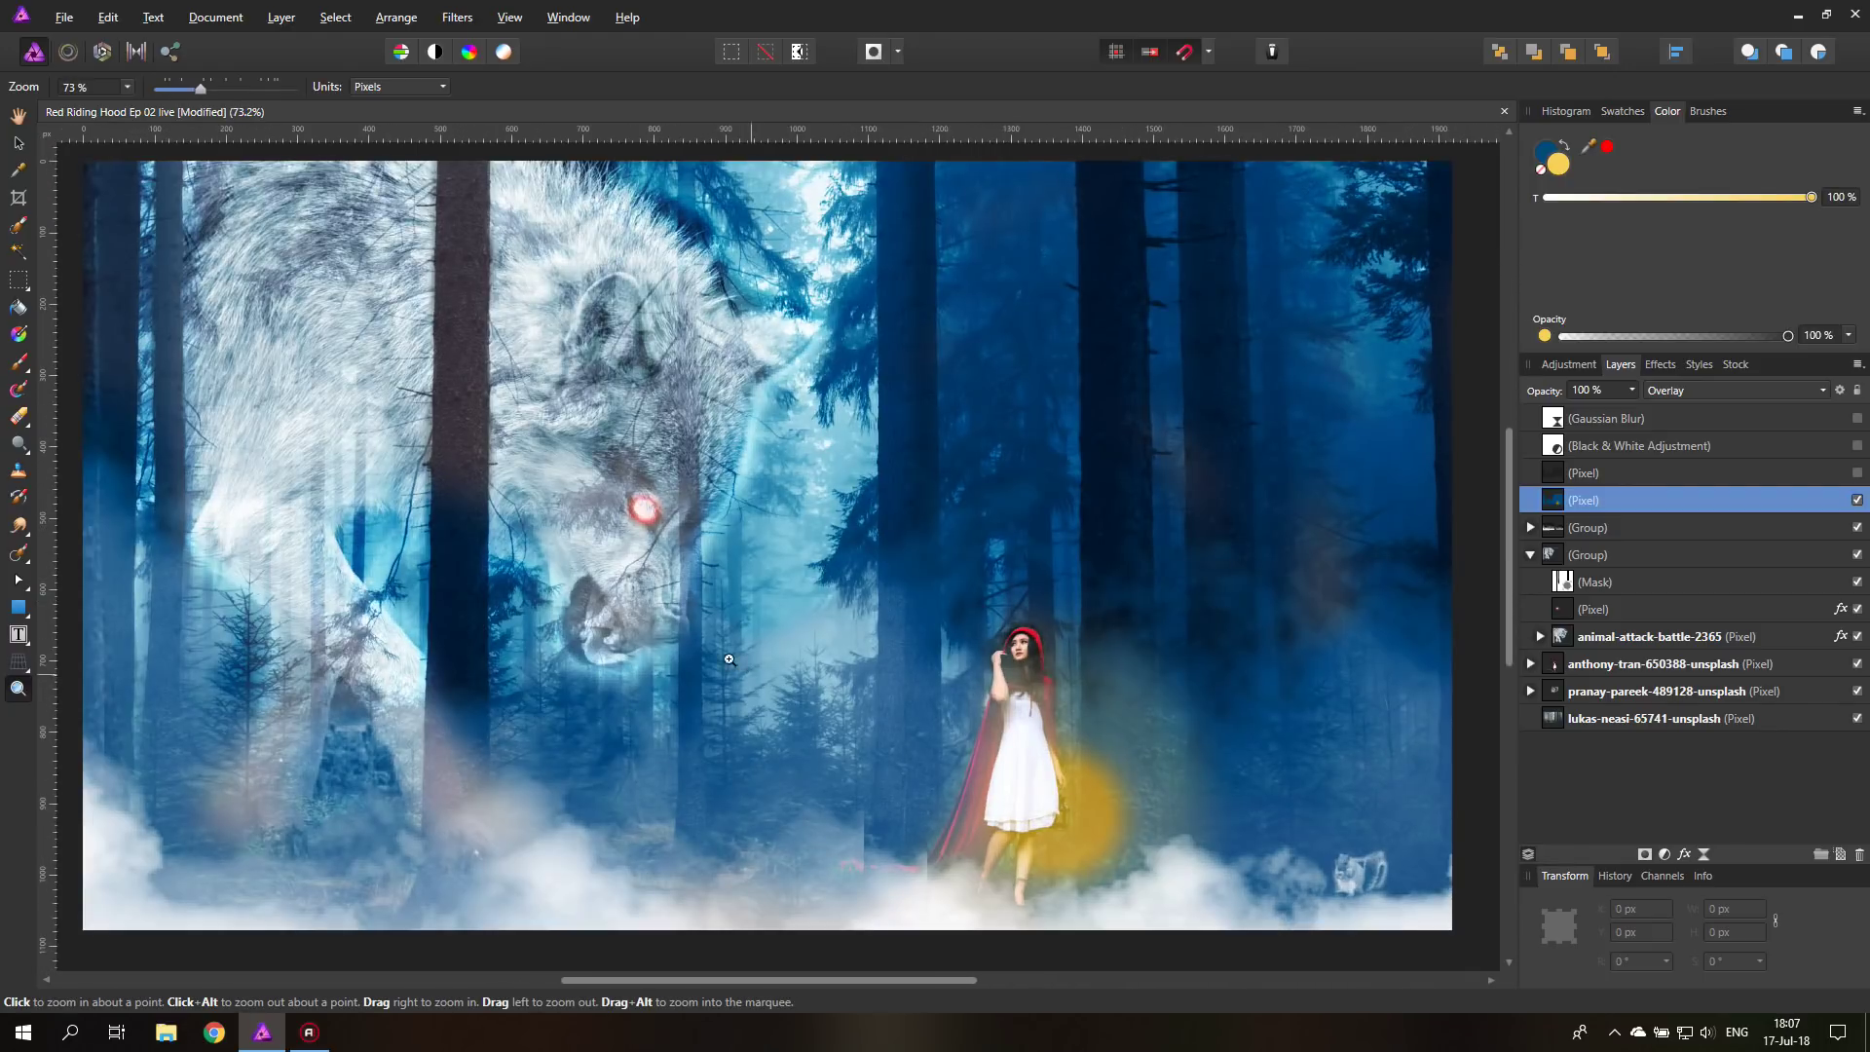
{"action": "left_click", "coordinate": [1857, 474]}
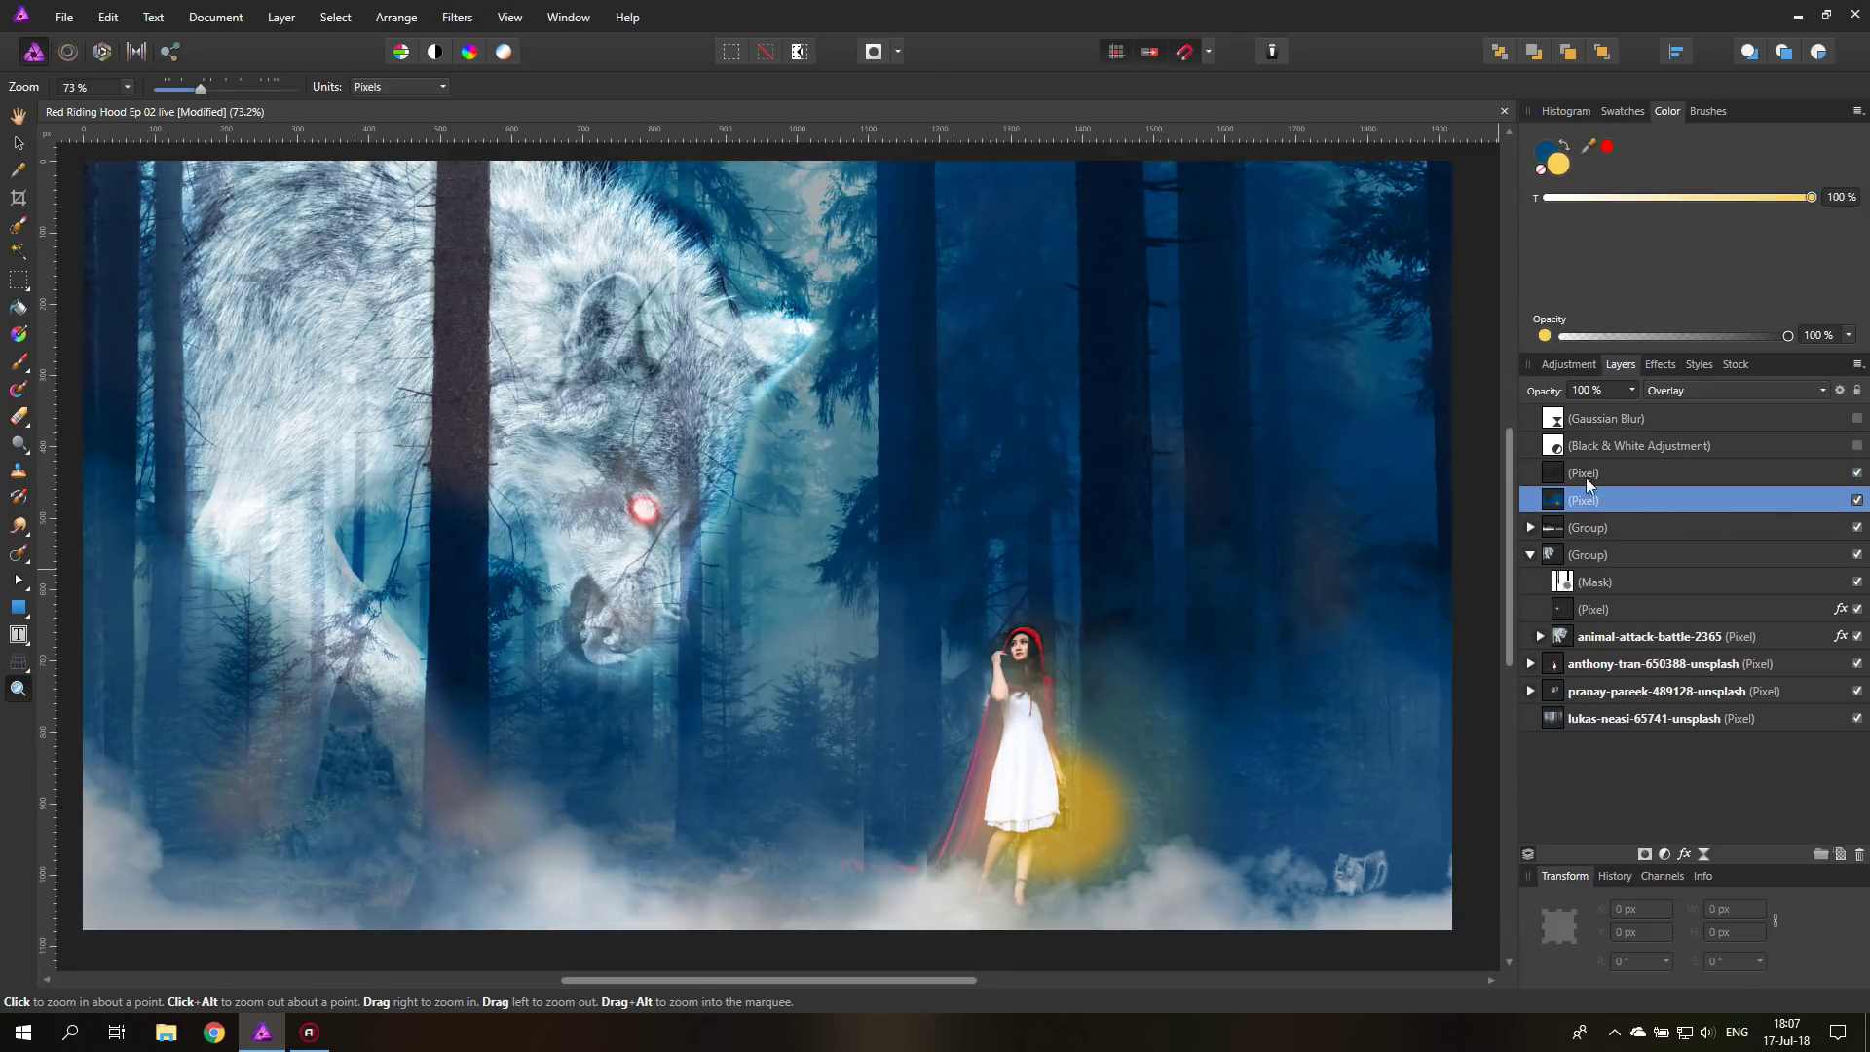
- Try an HSL adjustment above the Luminosity paint layer with hue shifts of -101.2°, -147.2° and 6°, and delete the adjustment
{"action": "left_click", "coordinate": [1582, 474]}
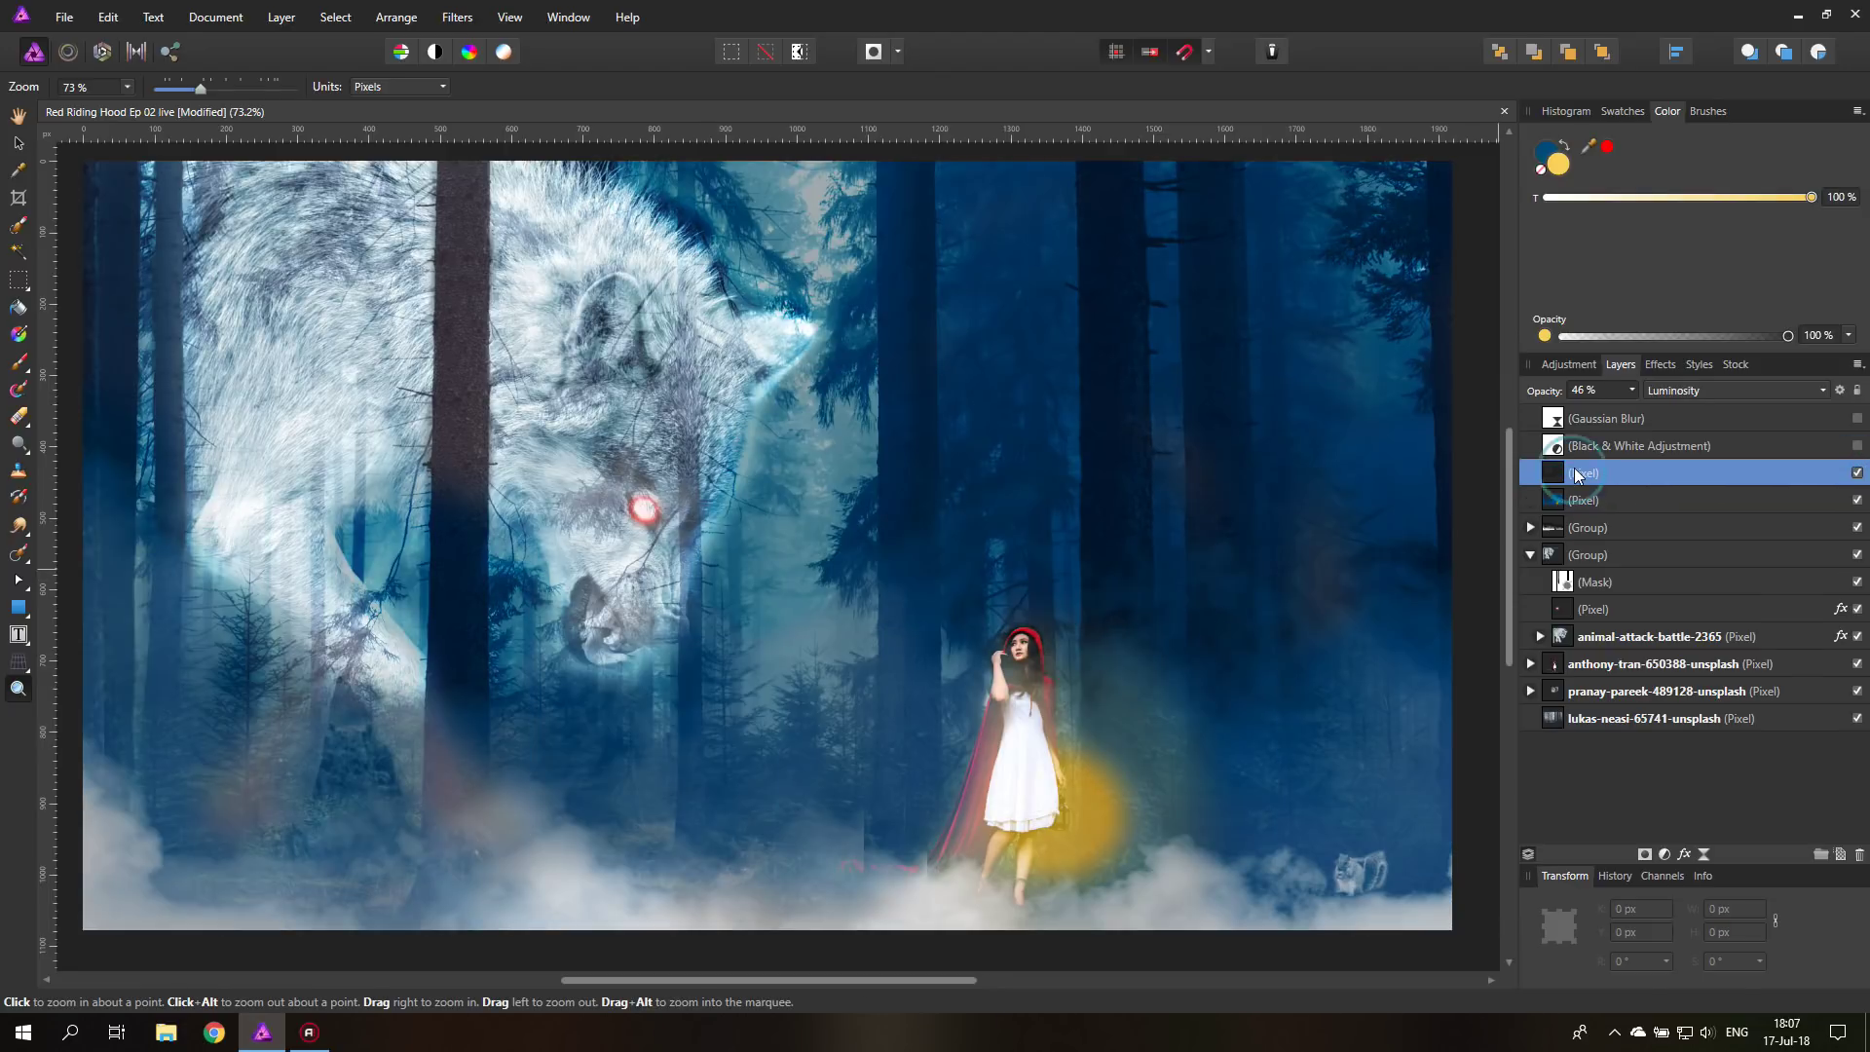
{"action": "left_click", "coordinate": [1665, 854]}
{"action": "left_click", "coordinate": [1728, 425]}
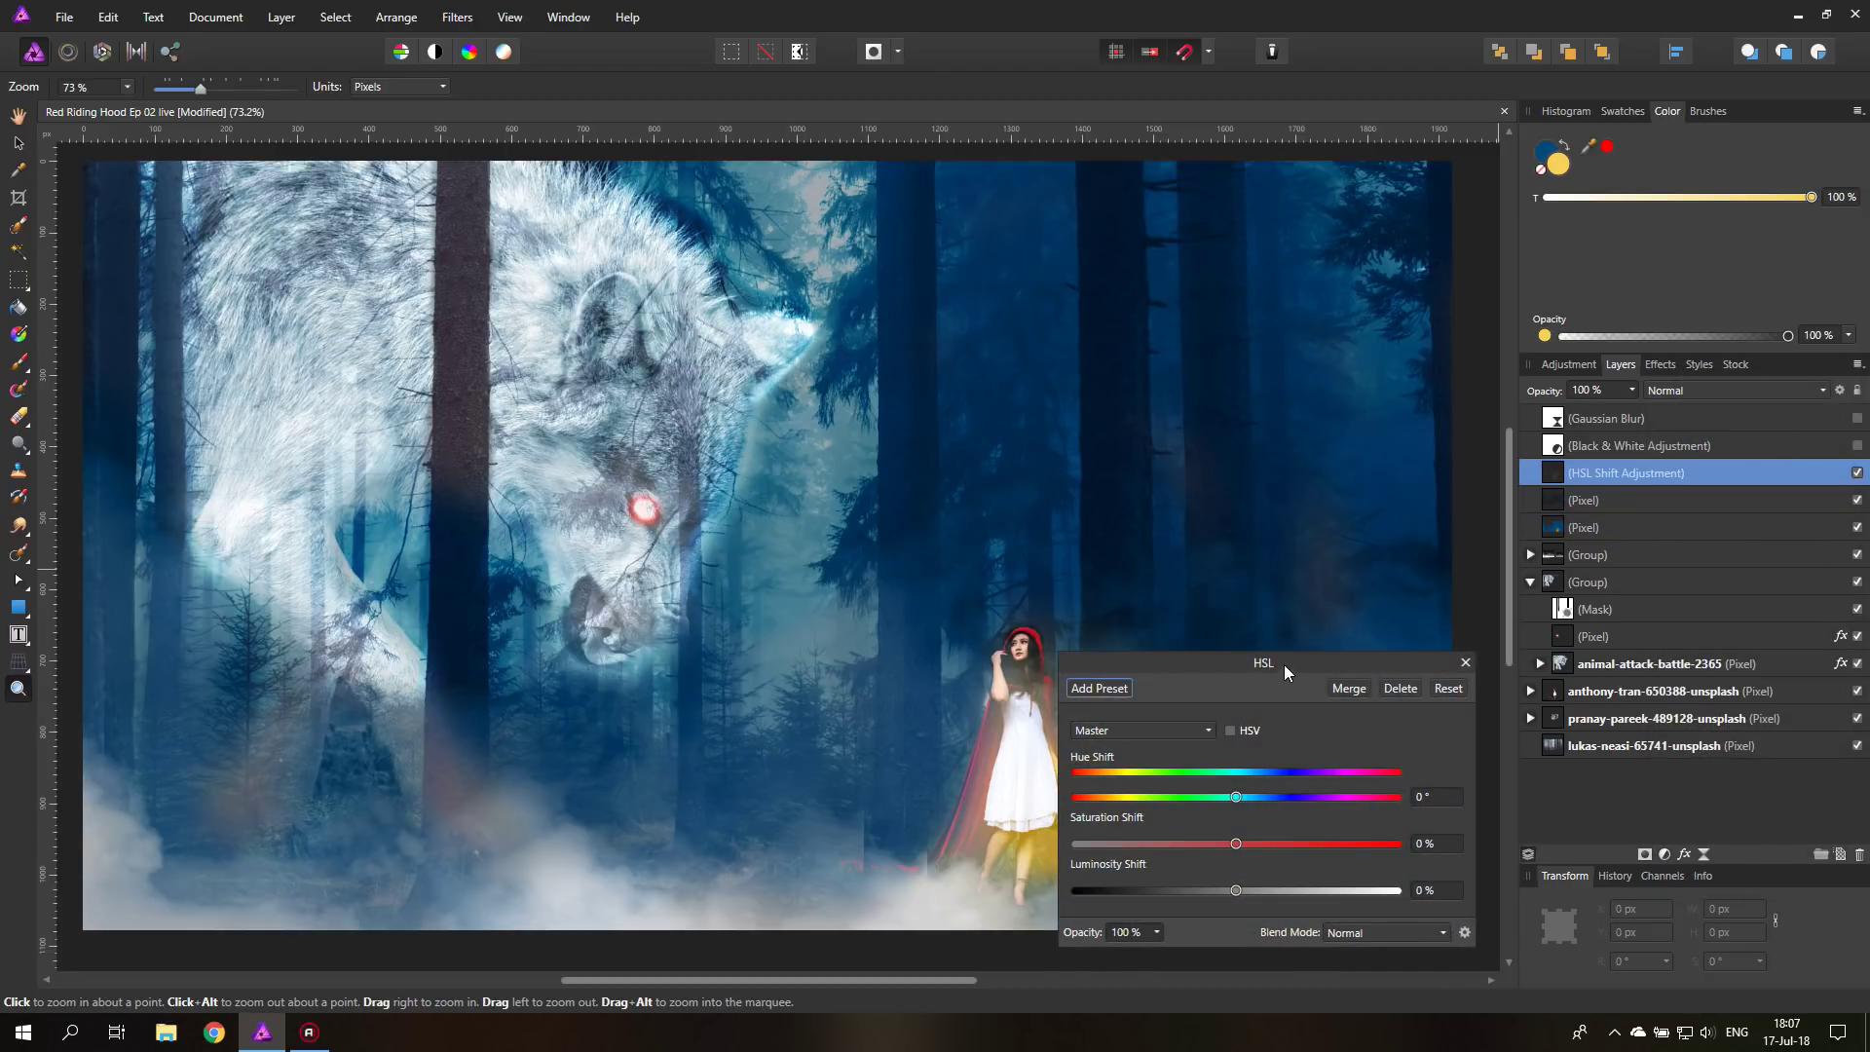
{"action": "left_click_drag", "start_coordinate": [1290, 666], "coordinate": [1614, 621]}
{"action": "left_click_drag", "start_coordinate": [1561, 752], "coordinate": [1471, 749]}
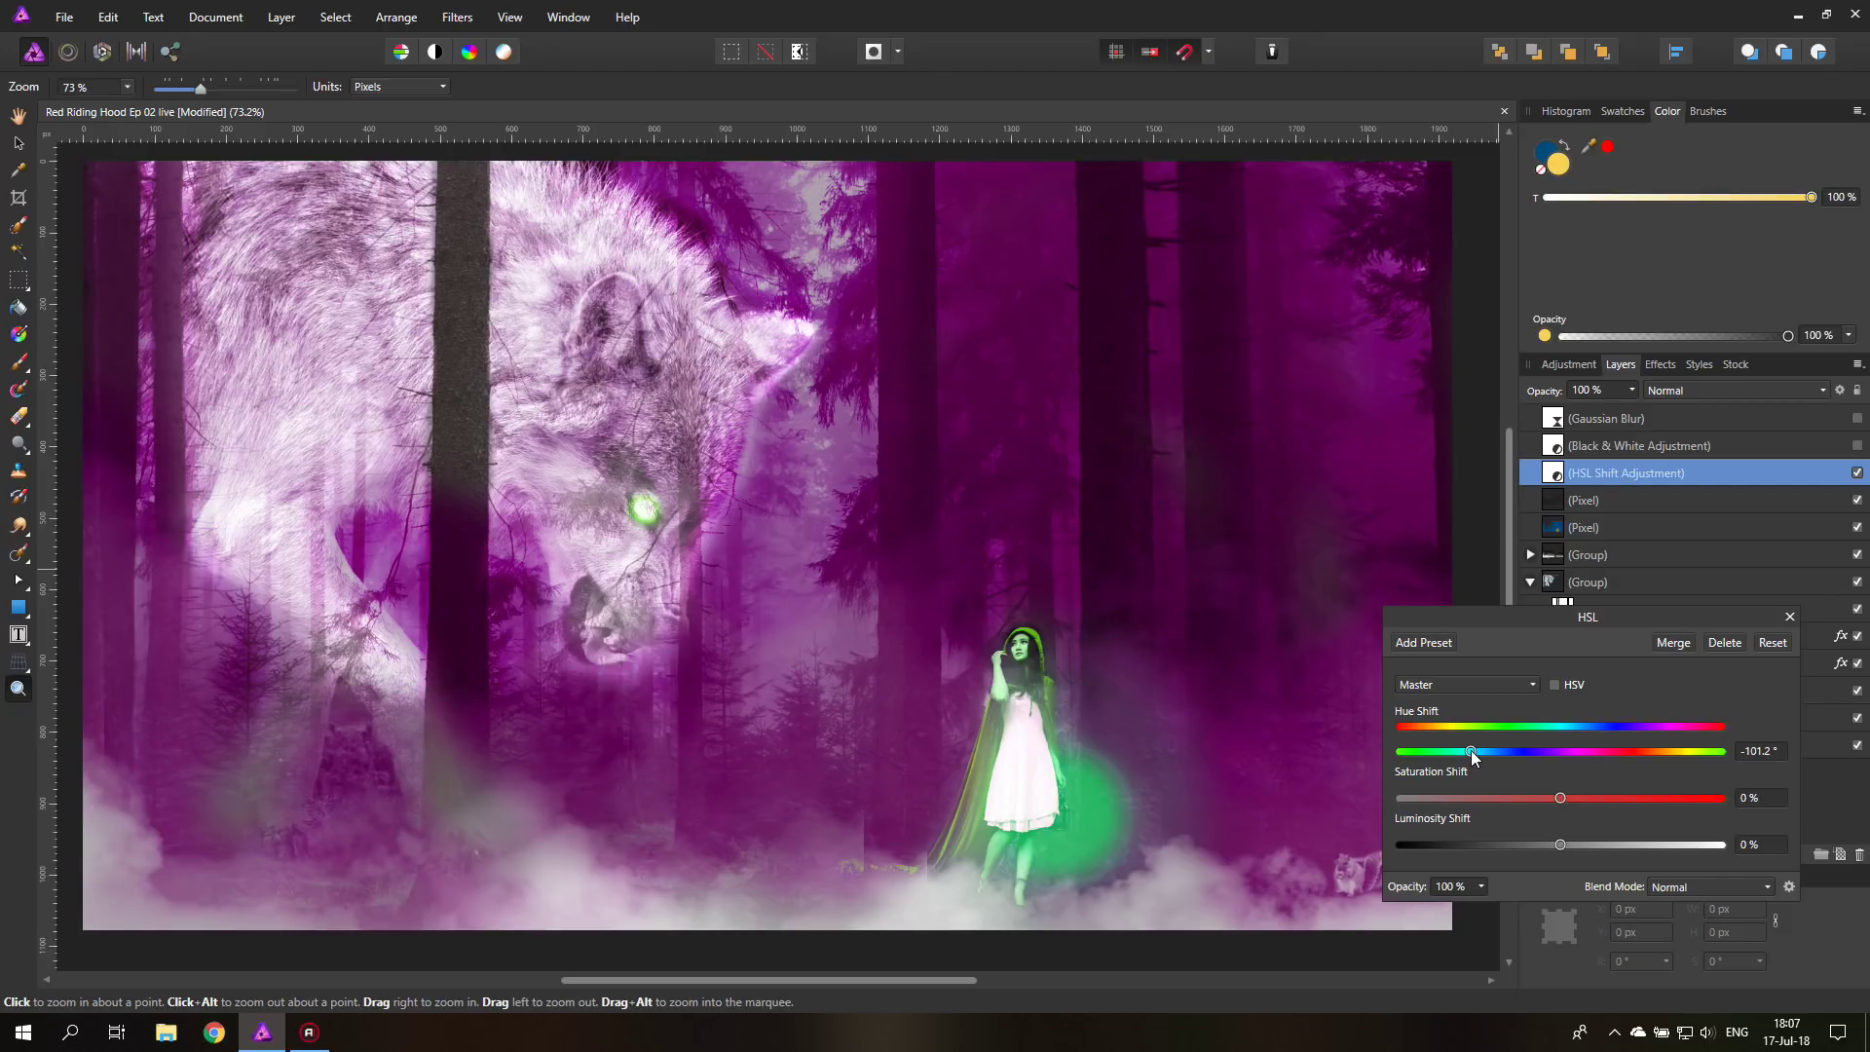
{"action": "left_click_drag", "start_coordinate": [1471, 752], "coordinate": [1433, 763]}
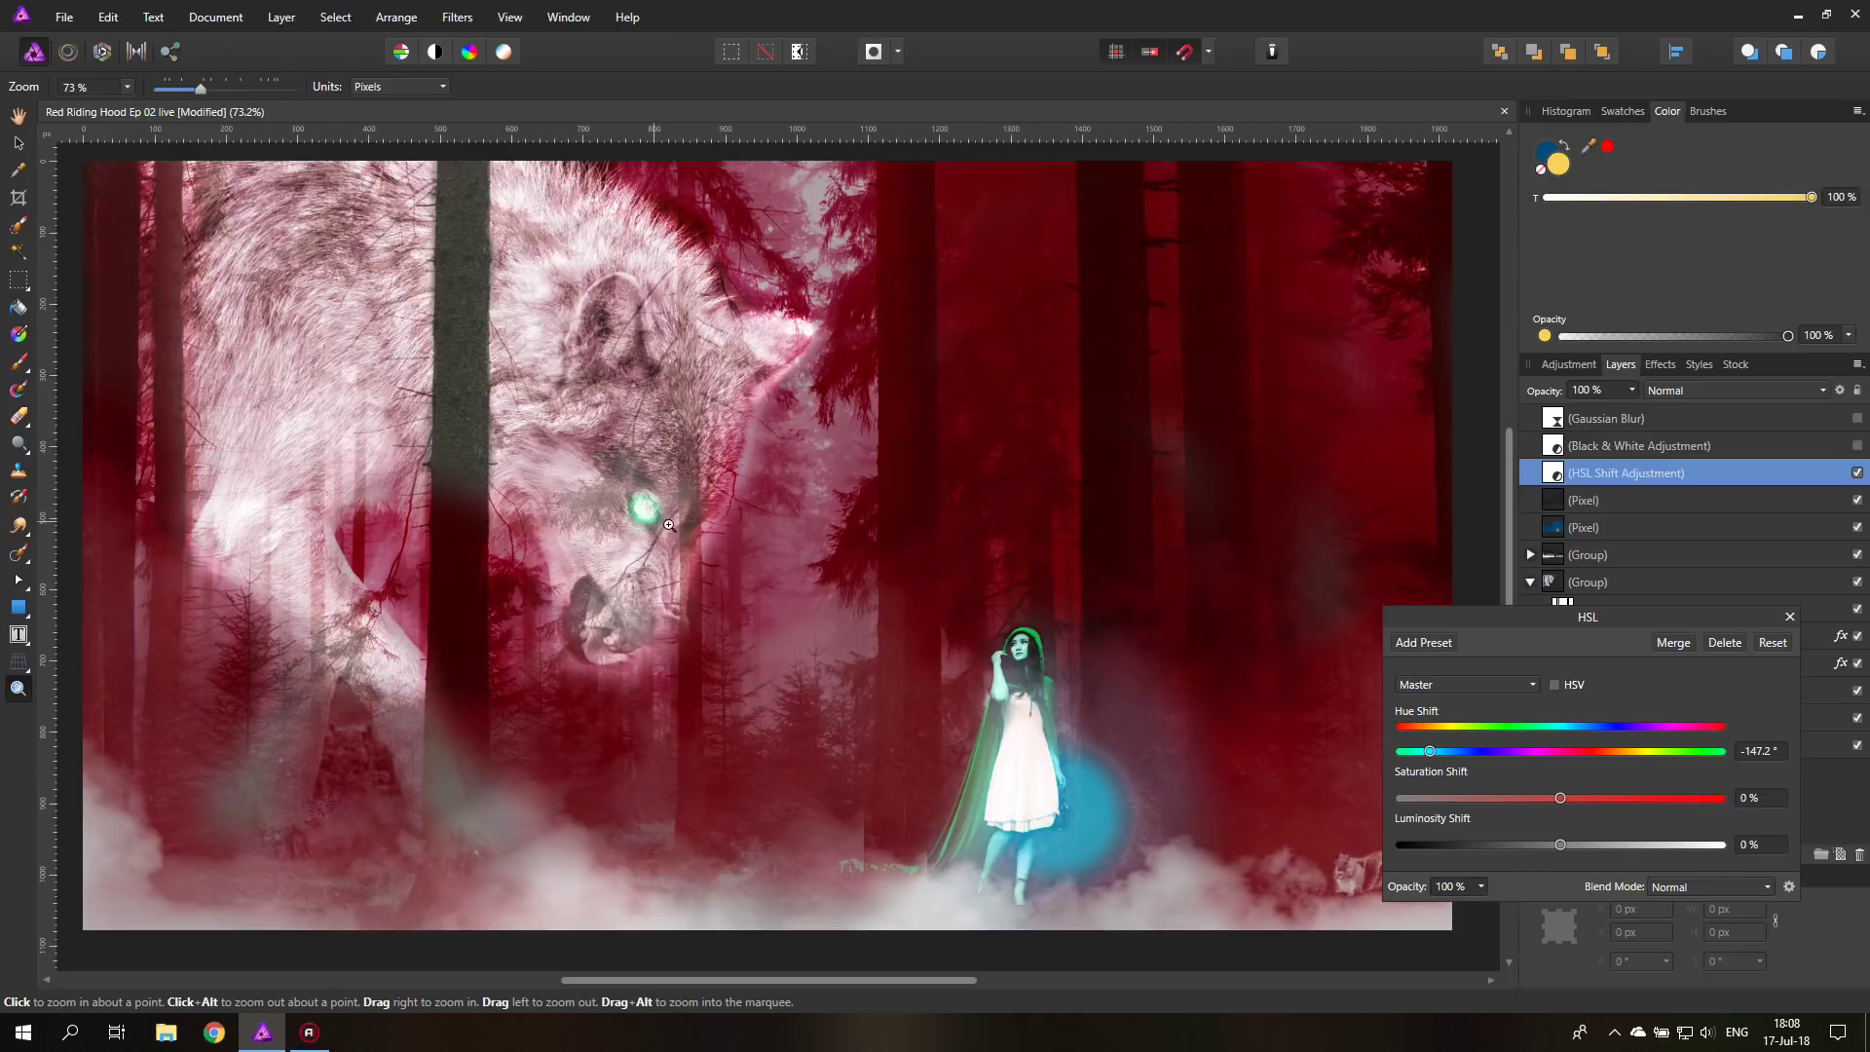
{"action": "mouse_move", "coordinate": [1429, 758]}
{"action": "left_mouse_down"}
{"action": "mouse_move", "coordinate": [1403, 760]}
{"action": "mouse_move", "coordinate": [1441, 761]}
{"action": "left_mouse_up"}
{"action": "left_click_drag", "start_coordinate": [1477, 760], "coordinate": [1568, 760]}
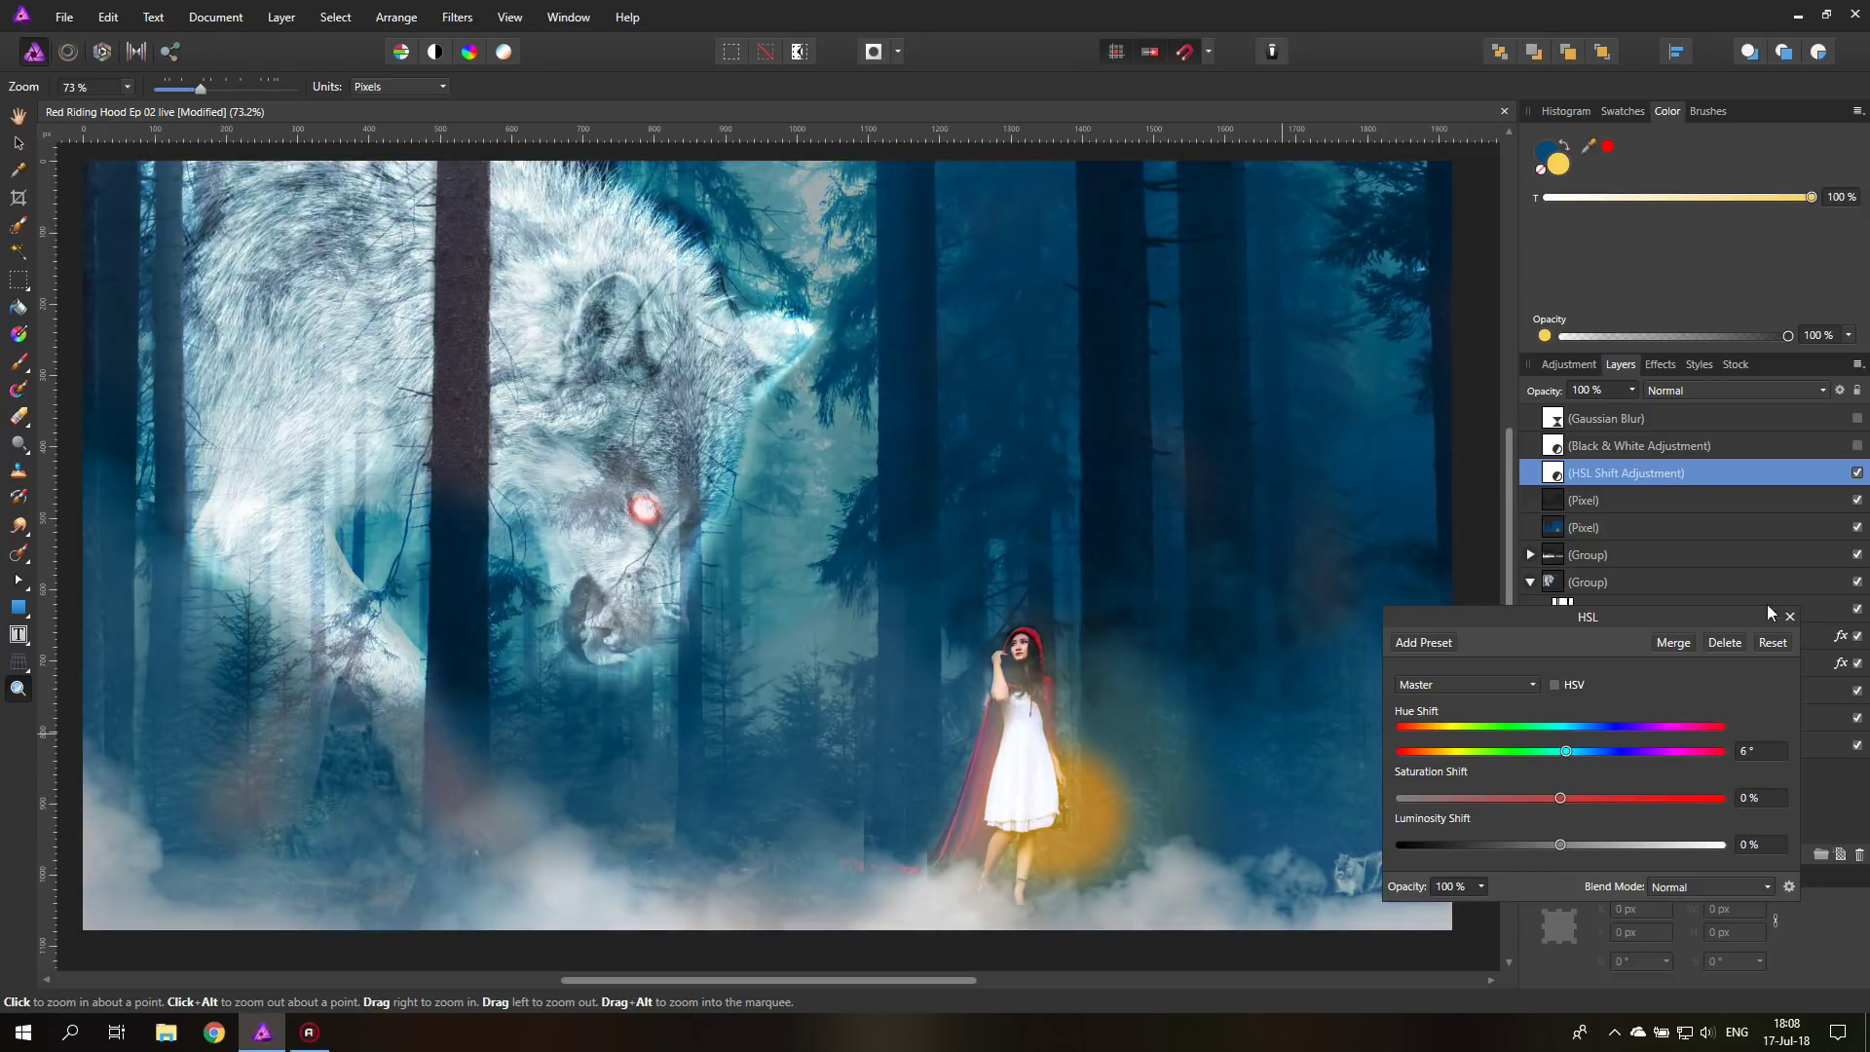
{"action": "left_click", "coordinate": [1723, 643]}
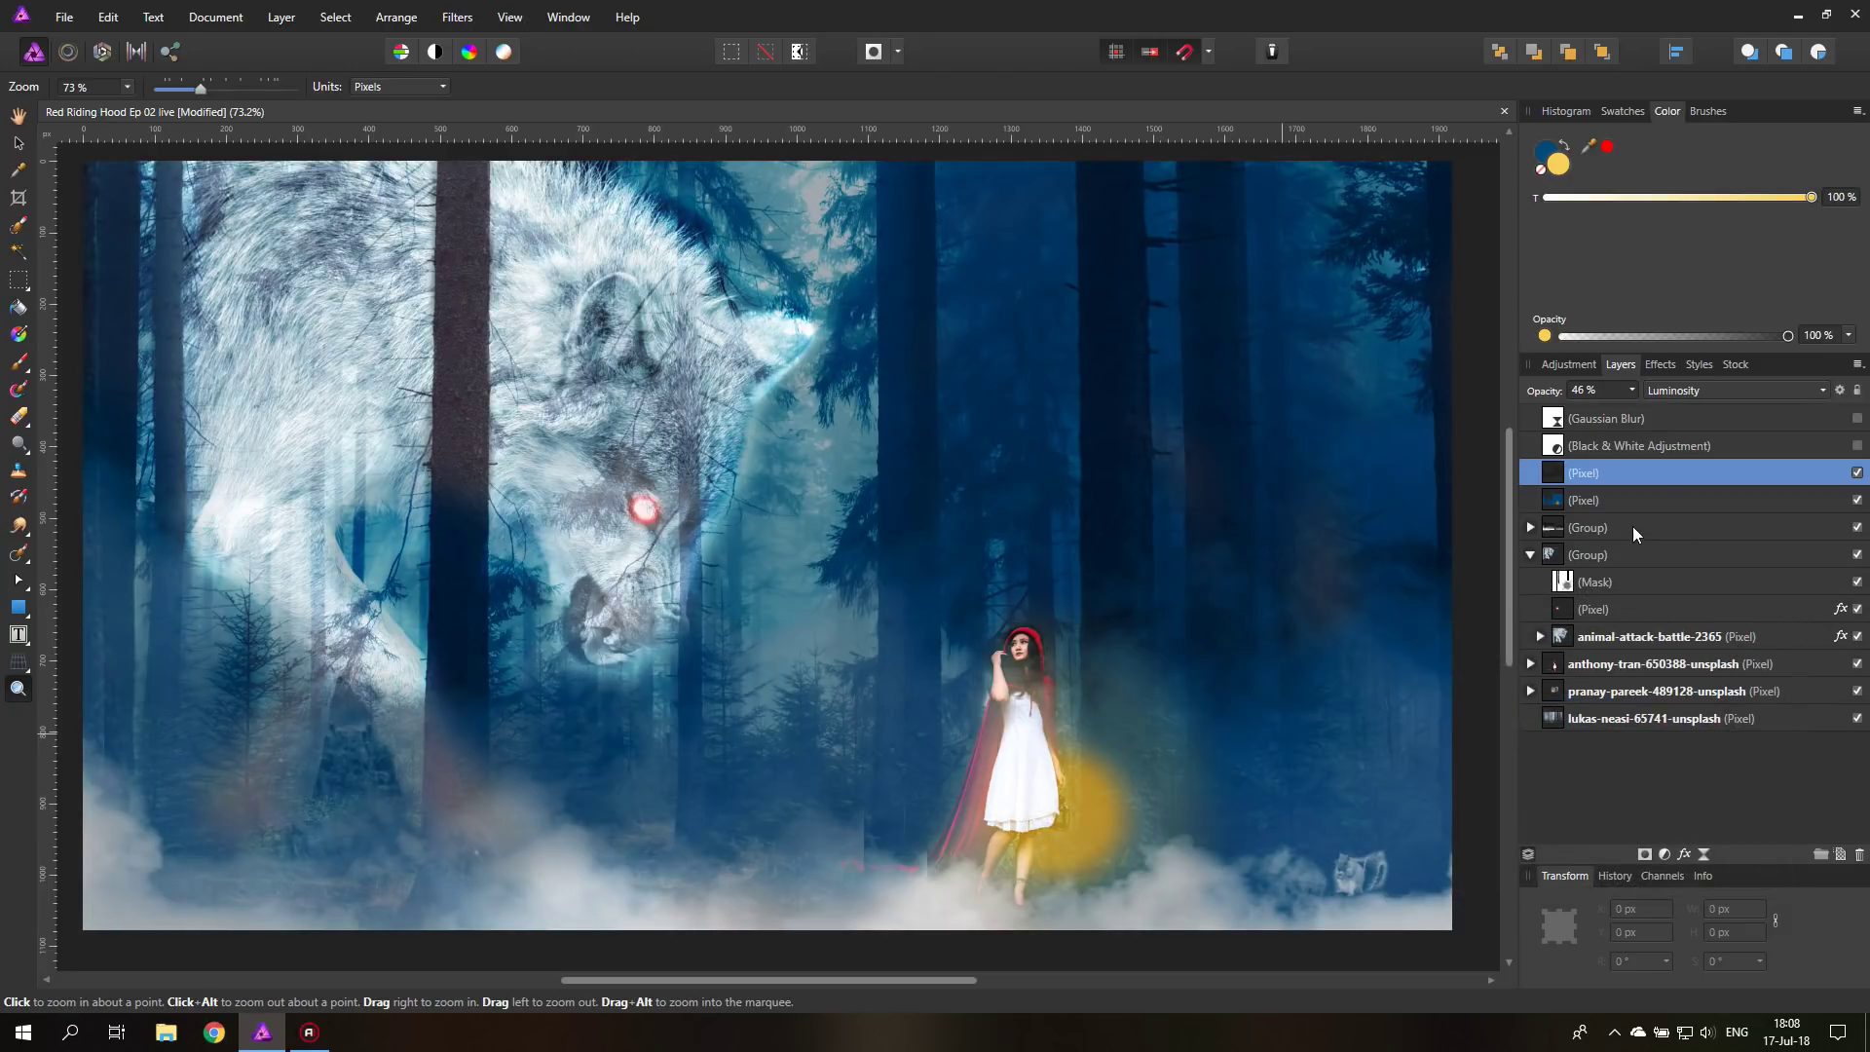